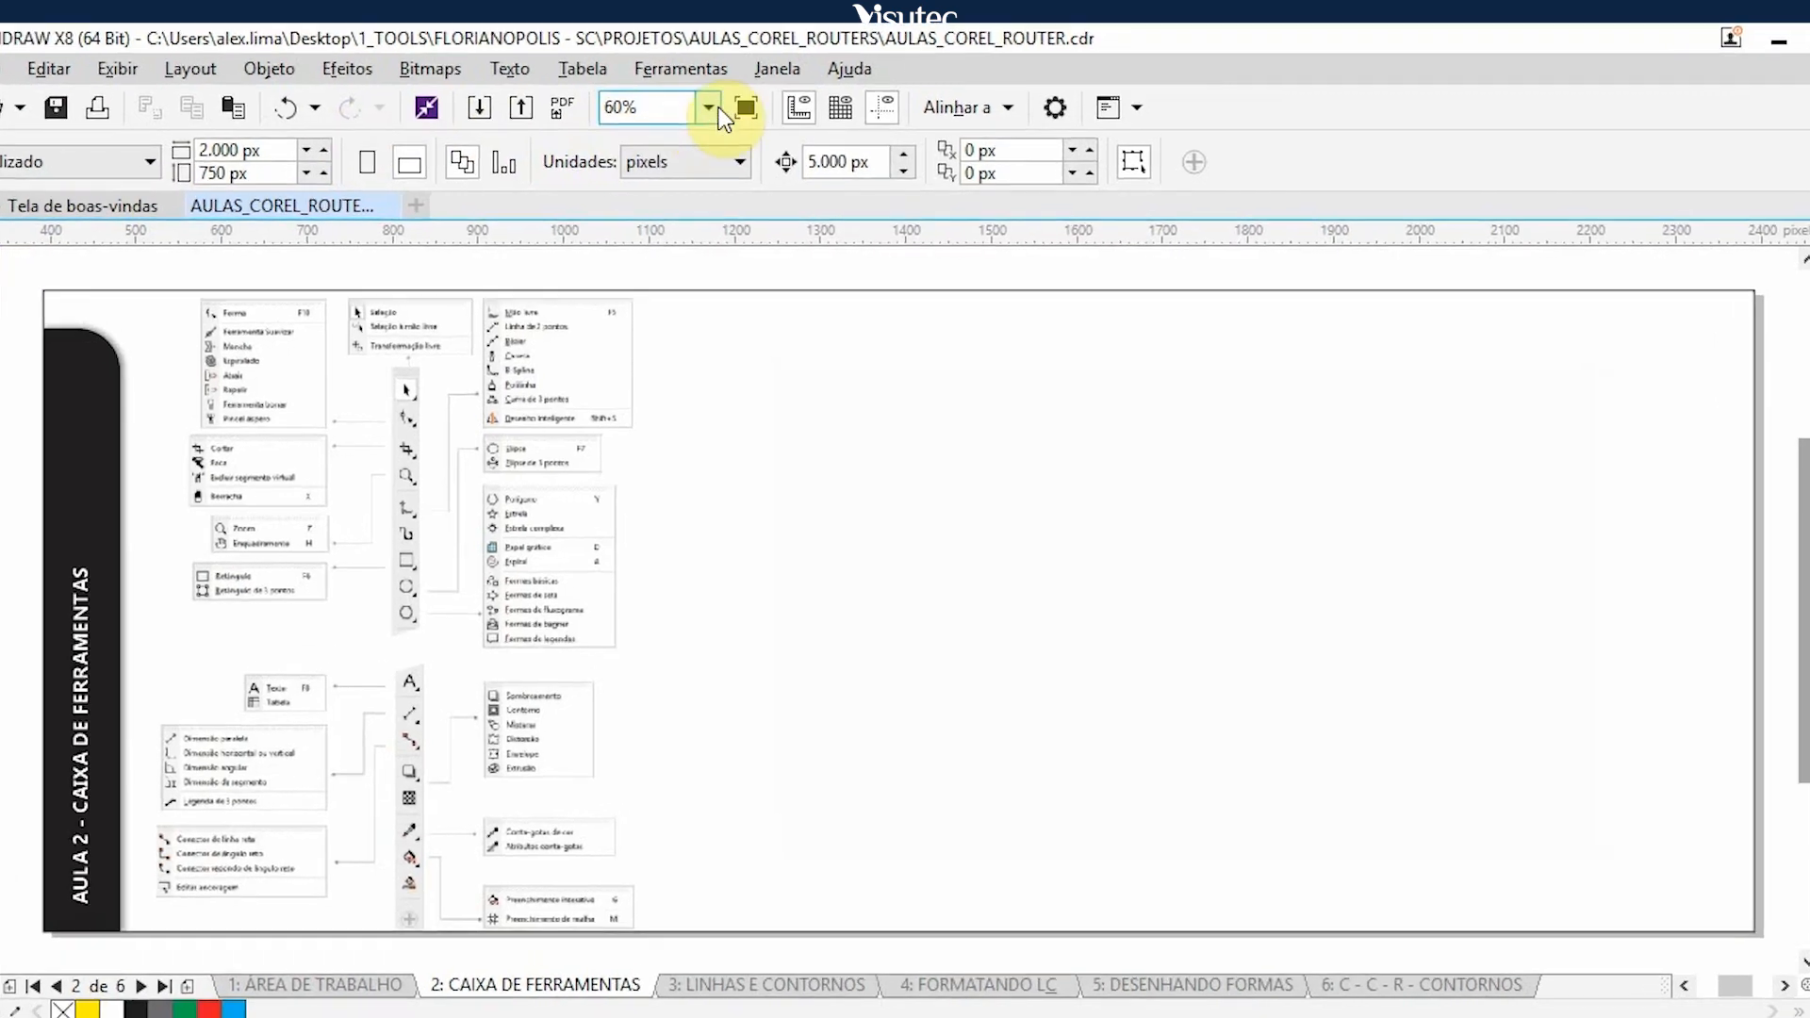
- Look through the available toolbars, including the toolbox entry (Caixa de ferramentas), without changing which ones are enabled
click(760, 57)
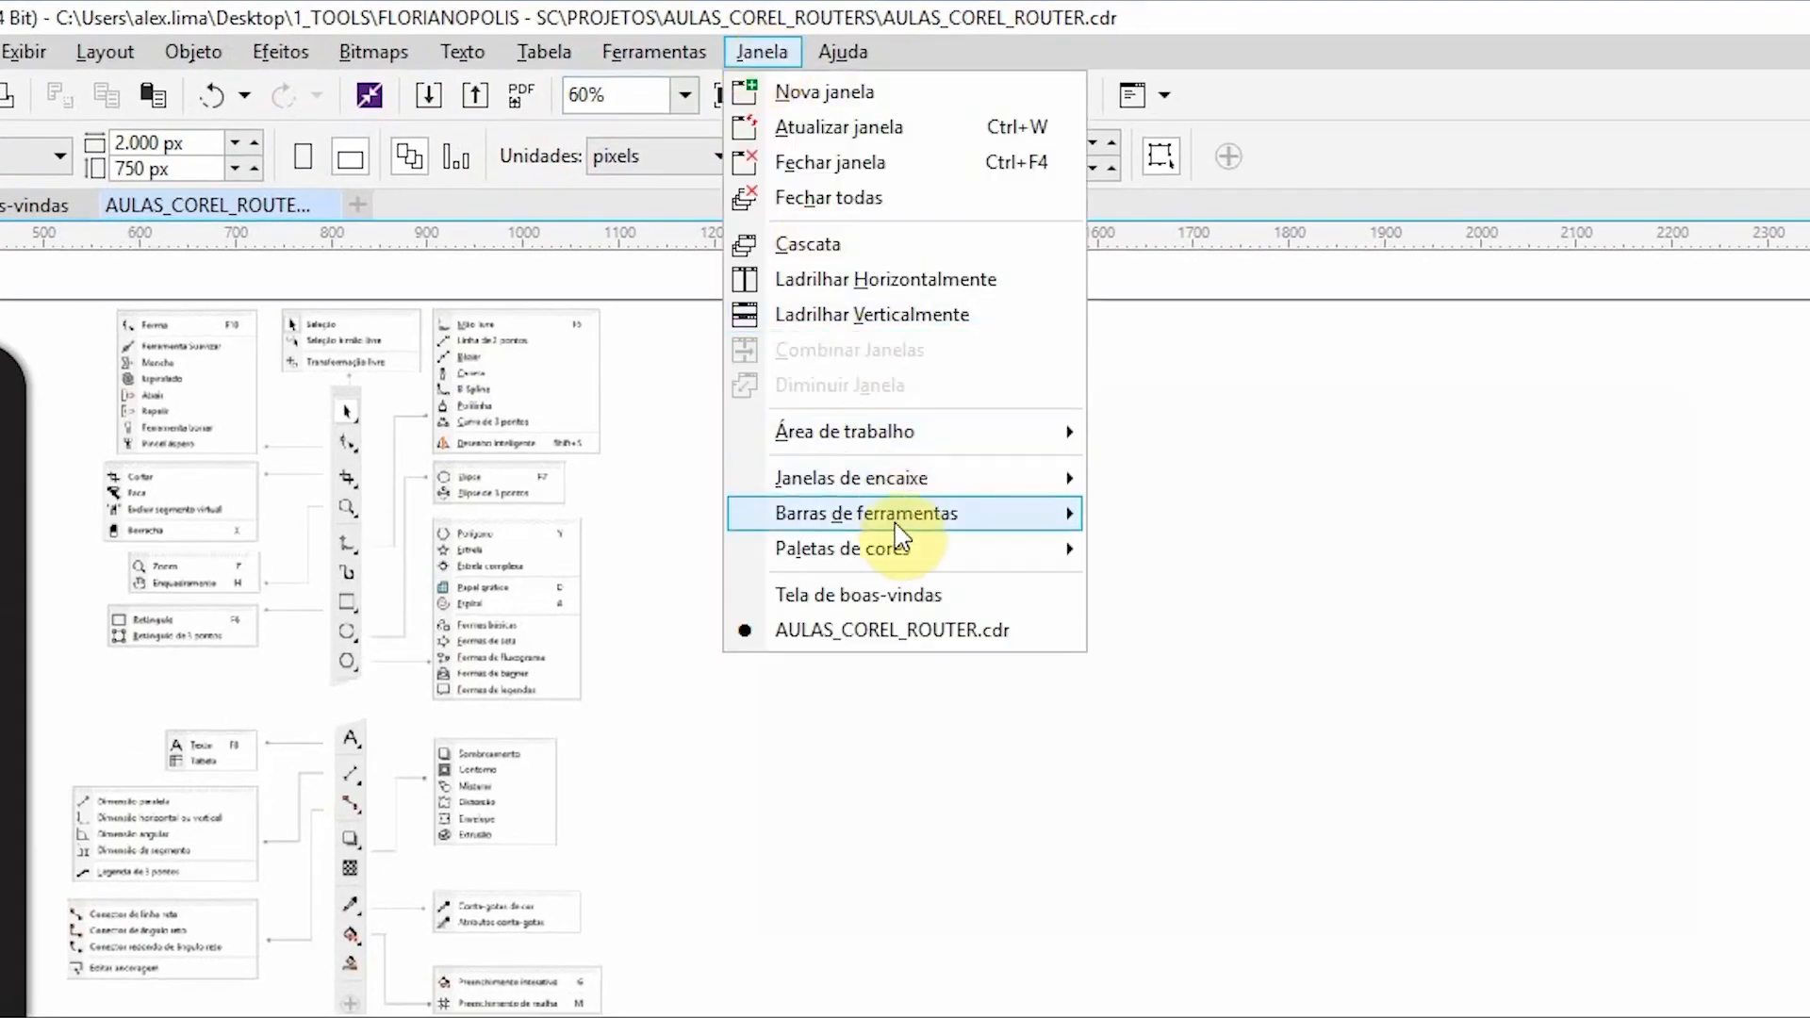
mouse_move(897, 528)
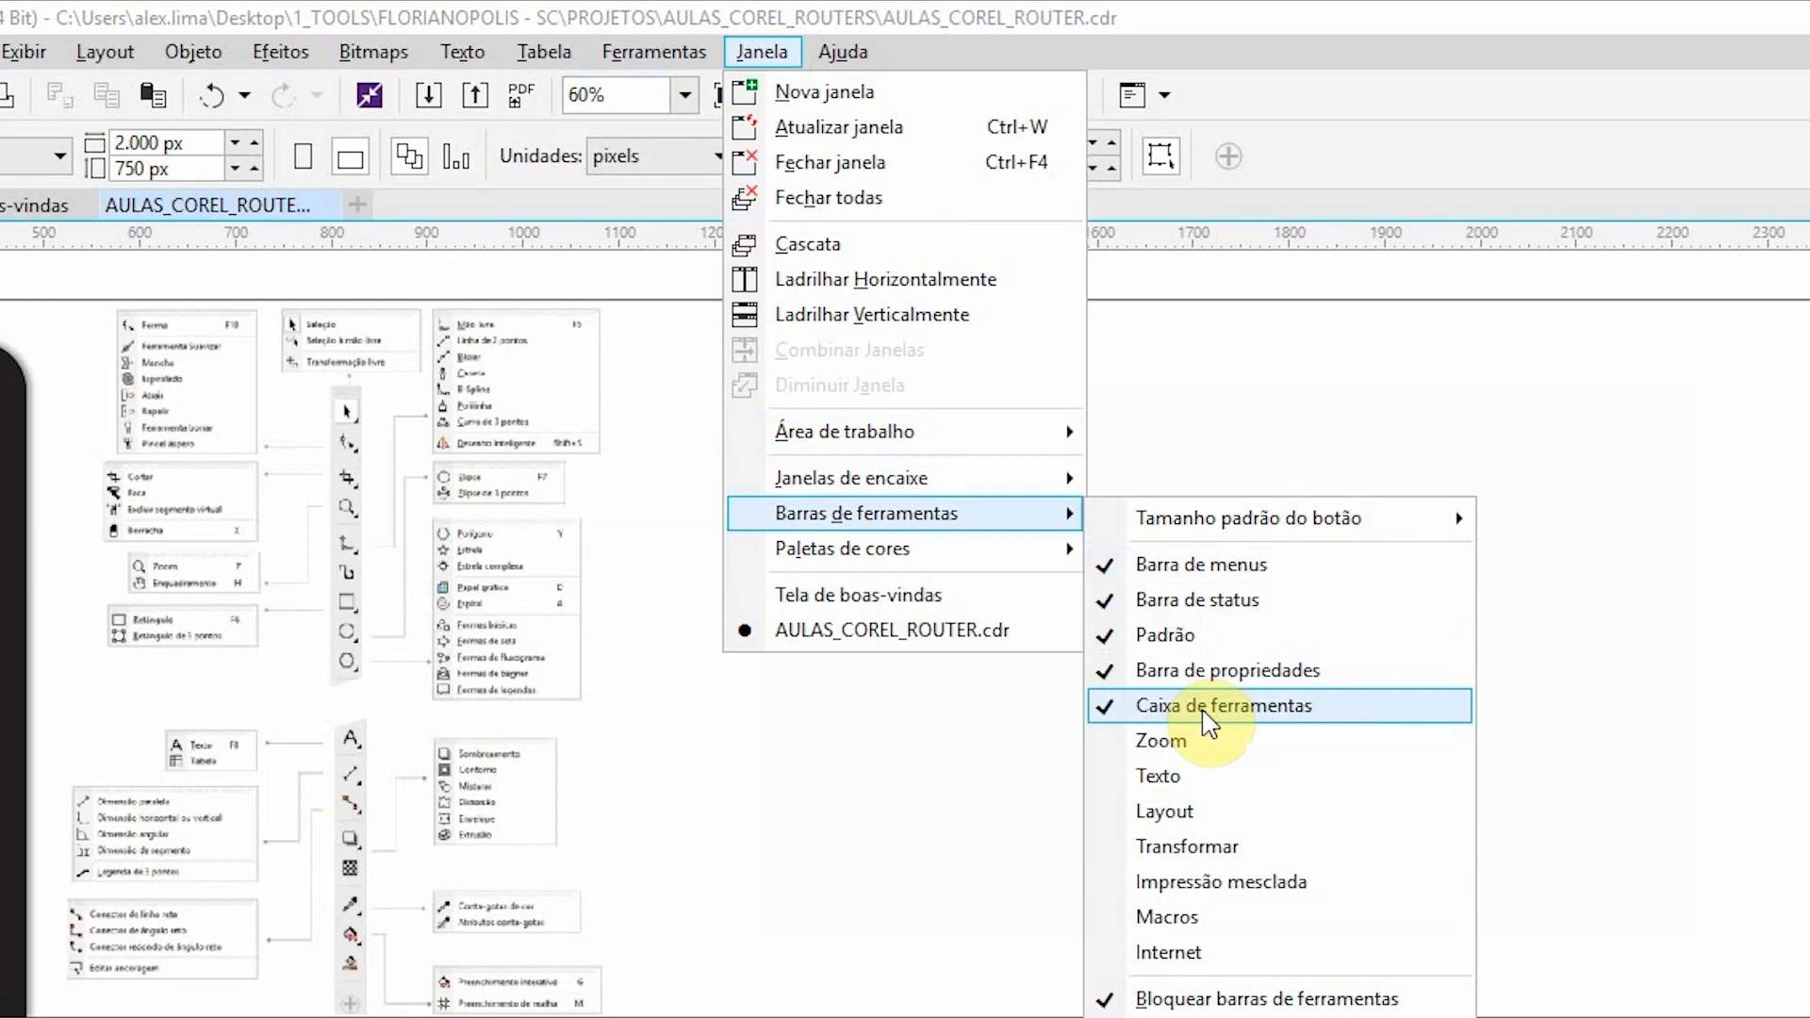
click(1334, 438)
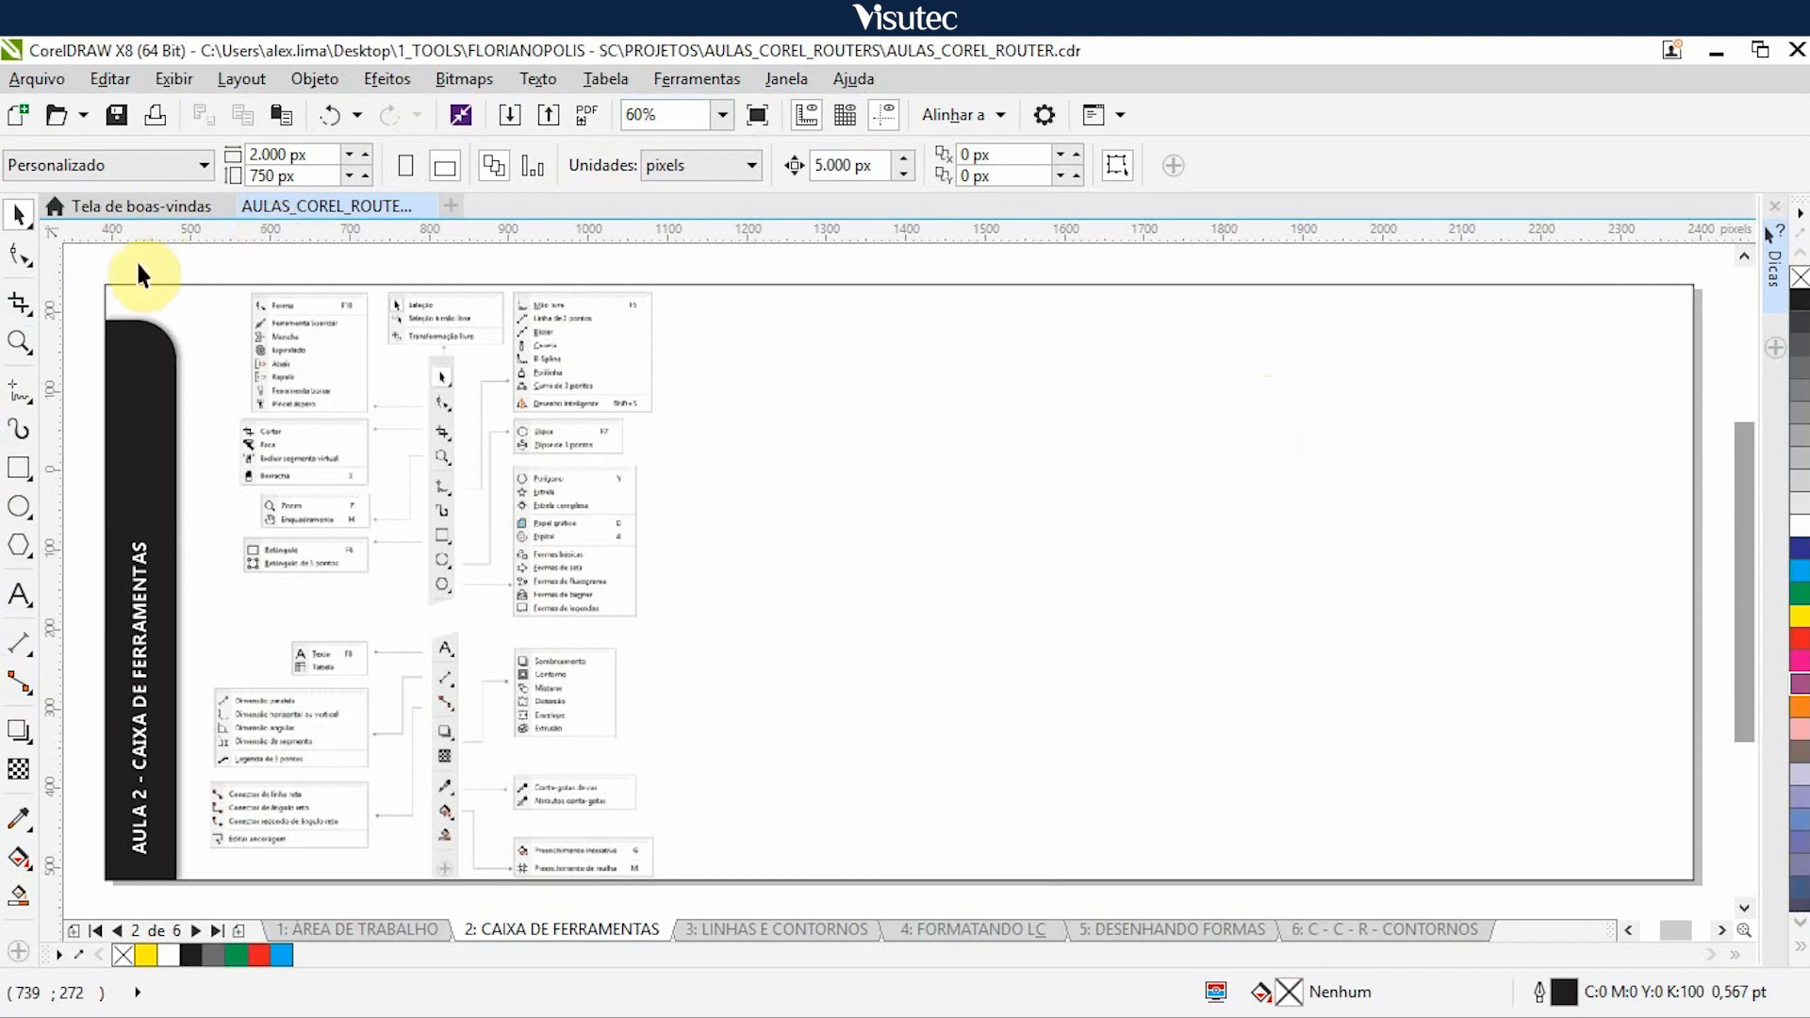
- Review the tools grouped with Shape (Forma) and with Crop (Cortar), leaving the Selection tool (Seleção) active
click(23, 222)
click(20, 260)
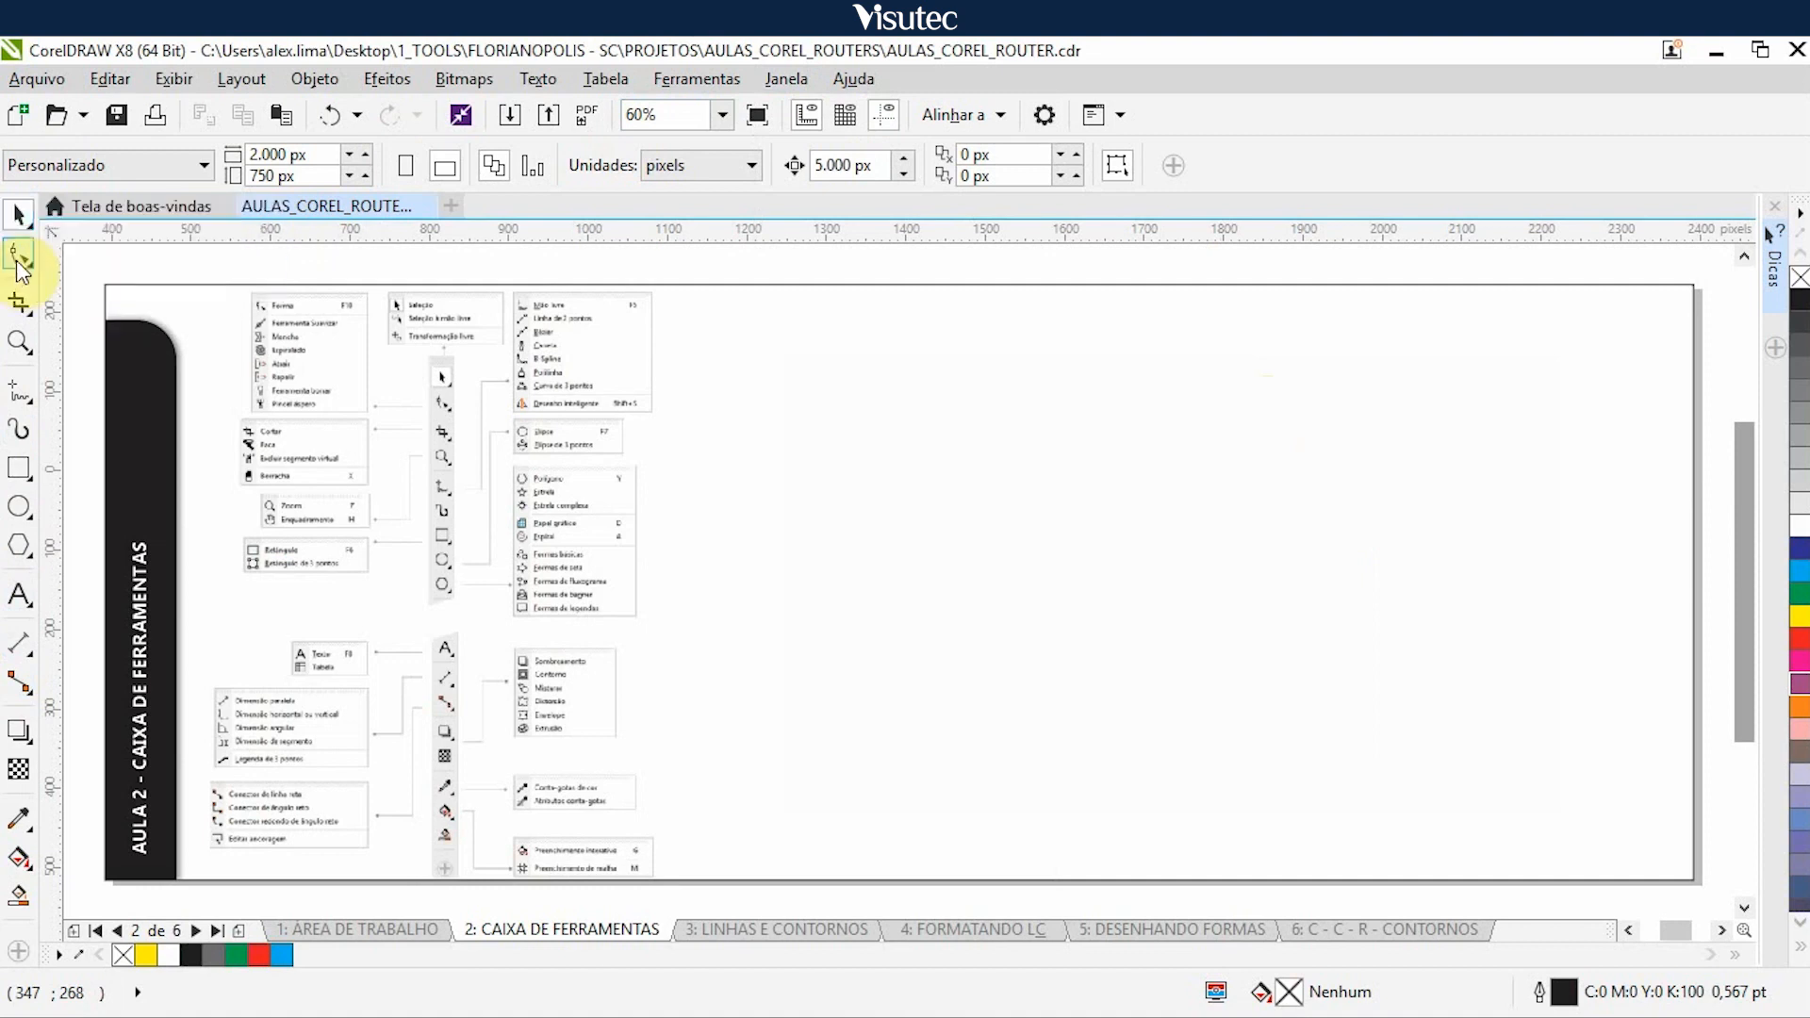
click(23, 263)
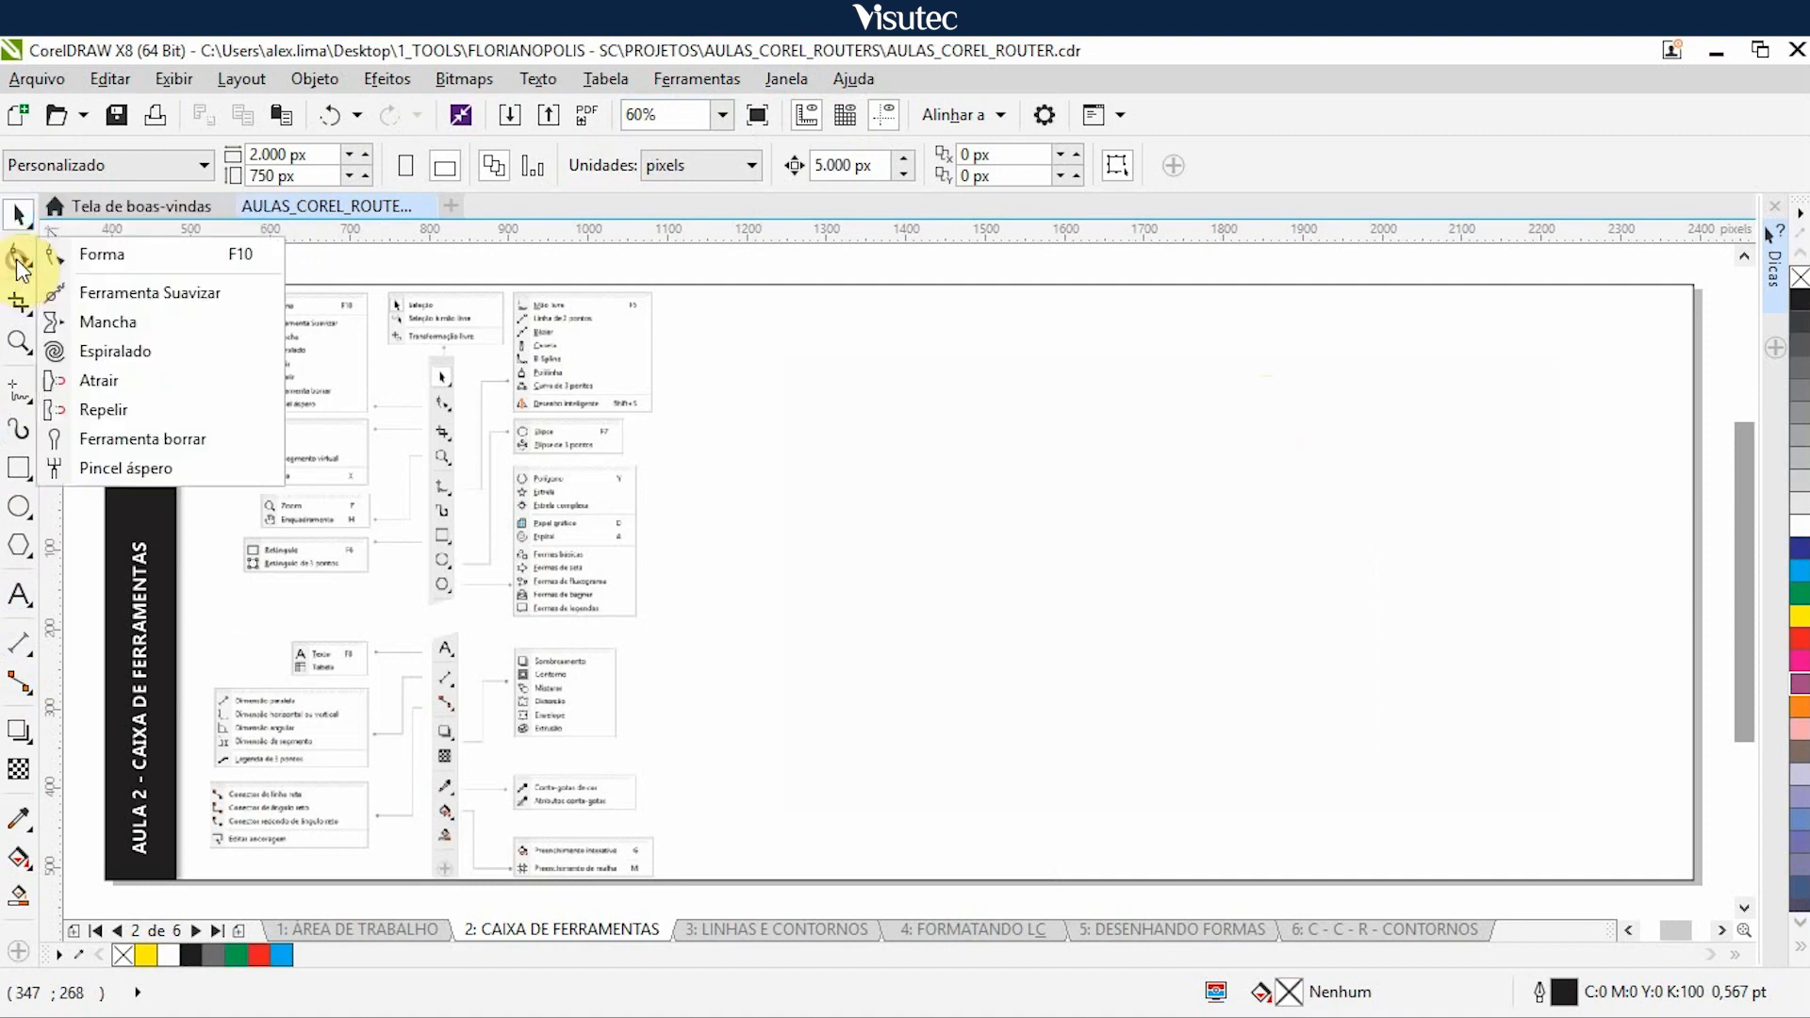
click(458, 266)
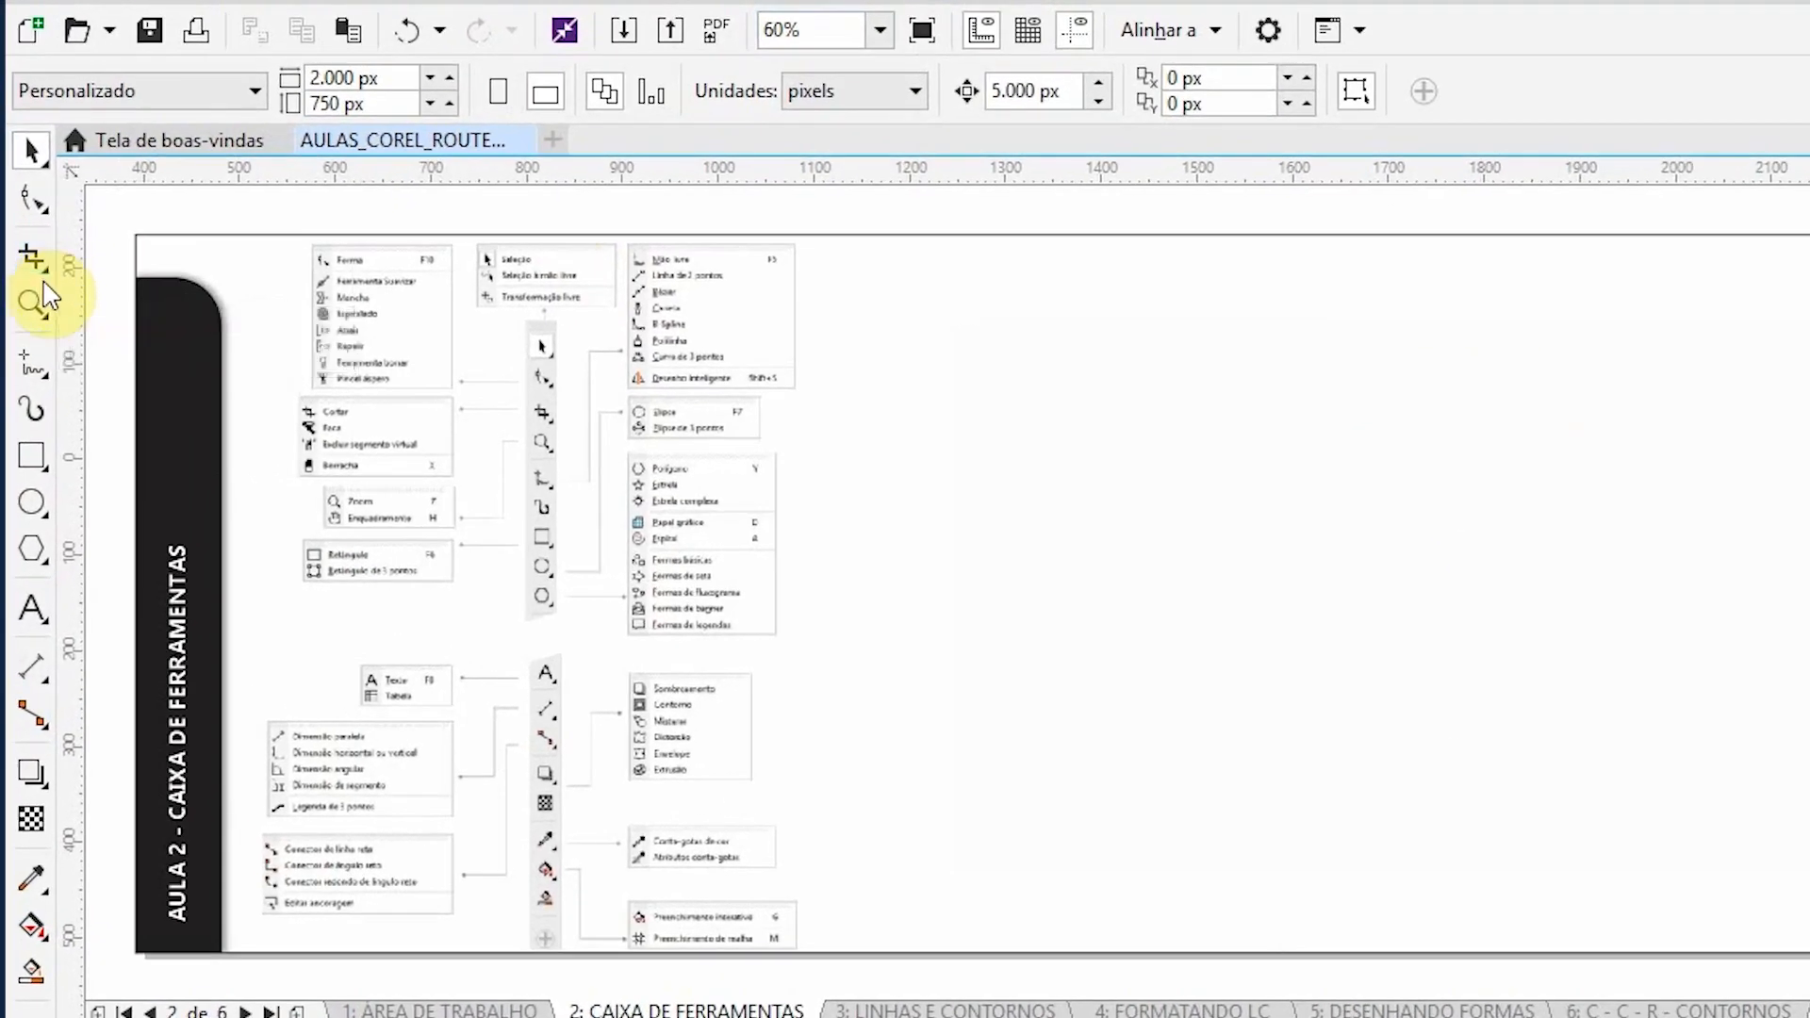
click(36, 256)
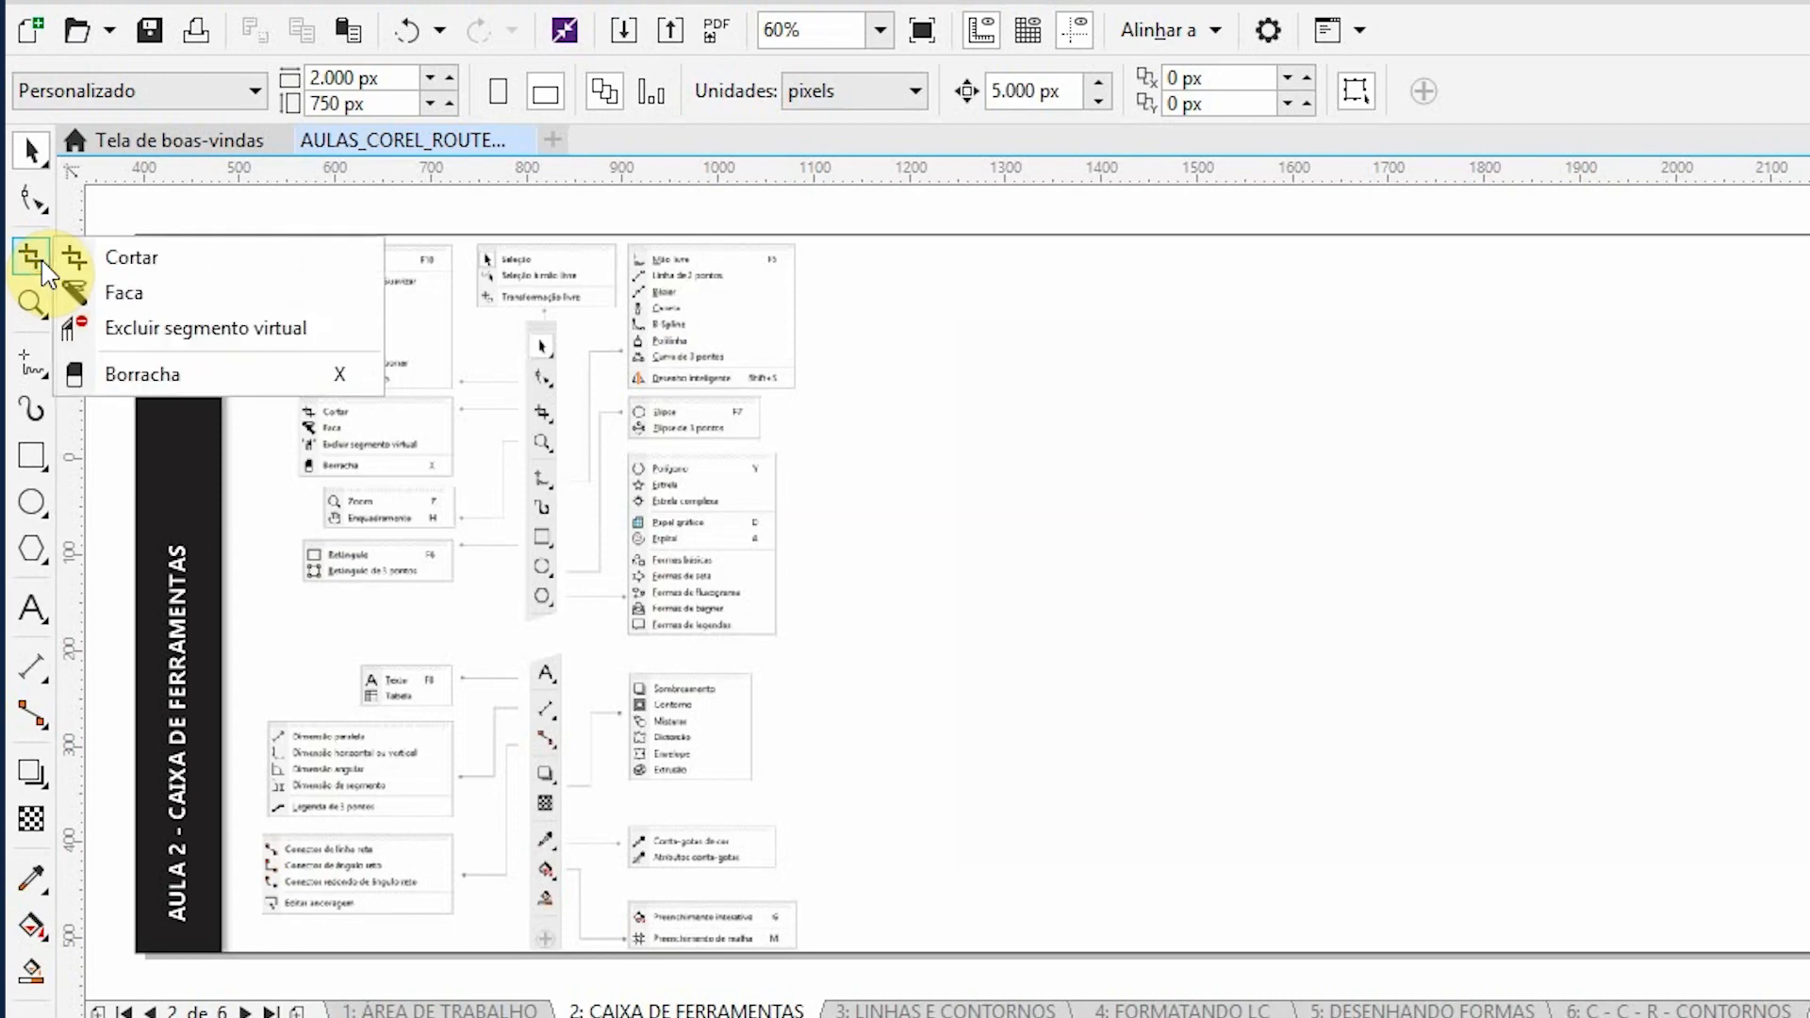
click(26, 151)
- Nudge the blank white rectangle 5.000 px to the right, off the page, to uncover the leaf illustration
click(1236, 613)
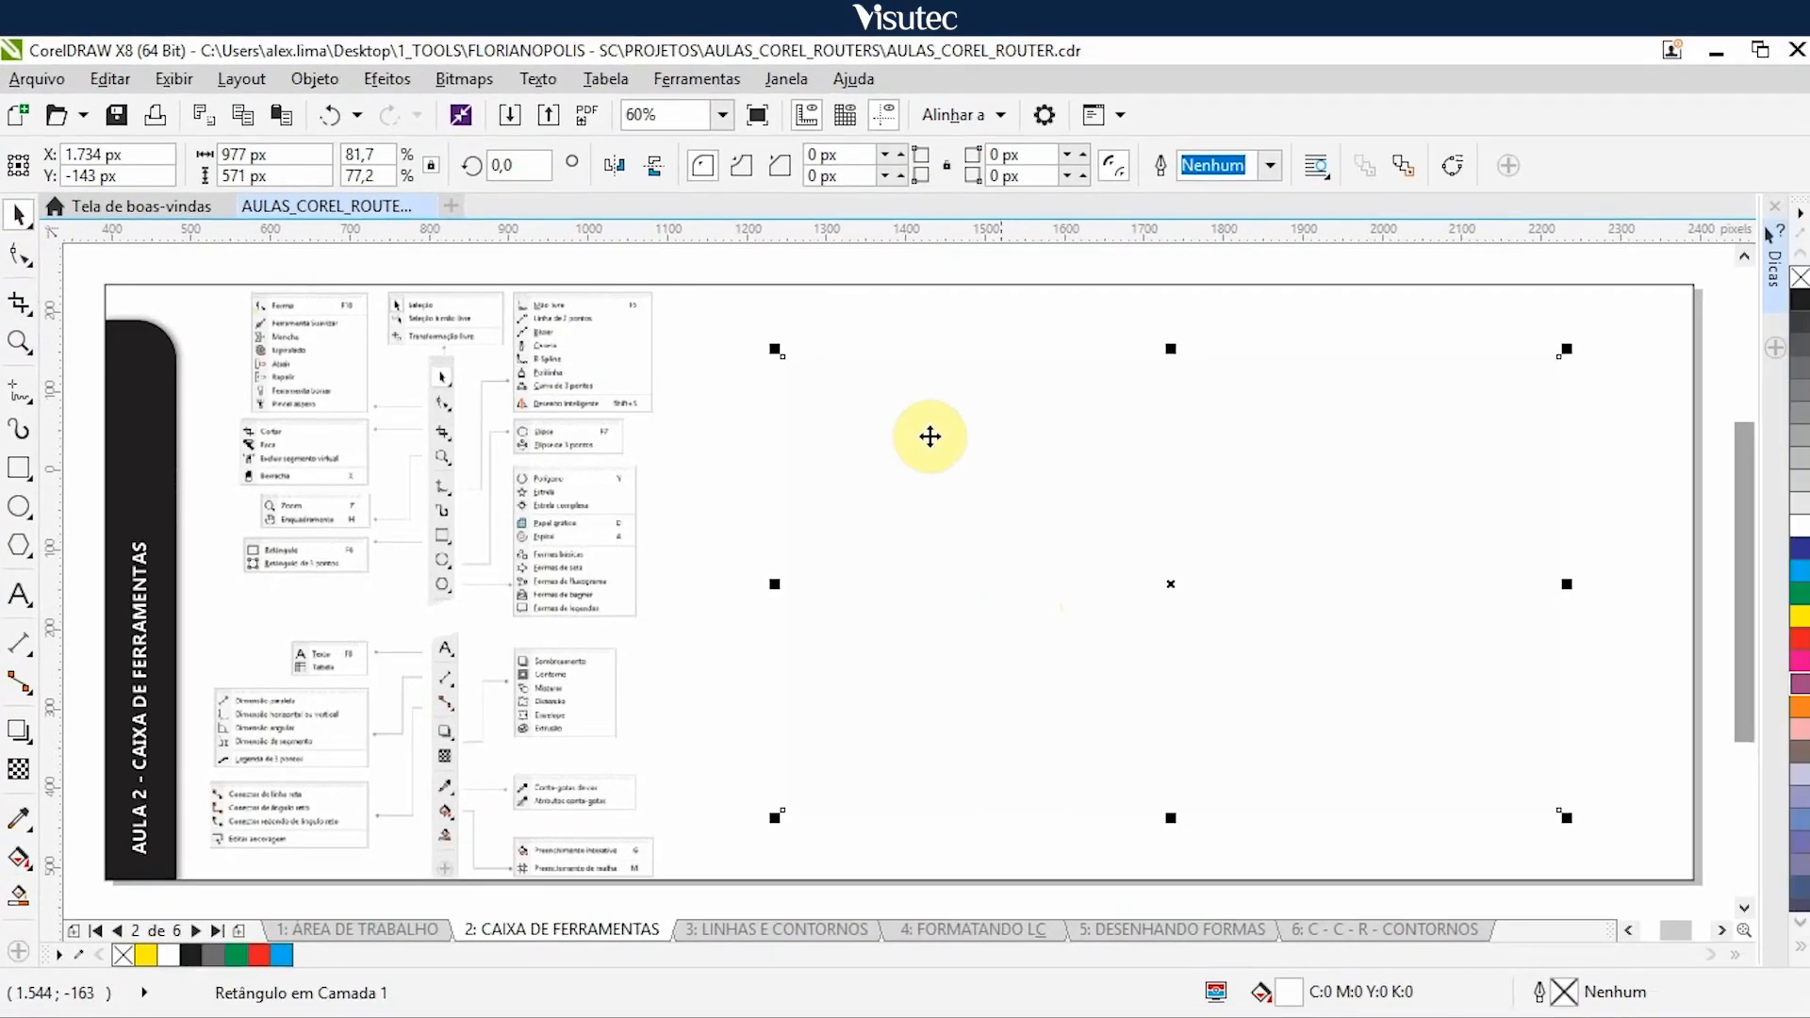
click(783, 247)
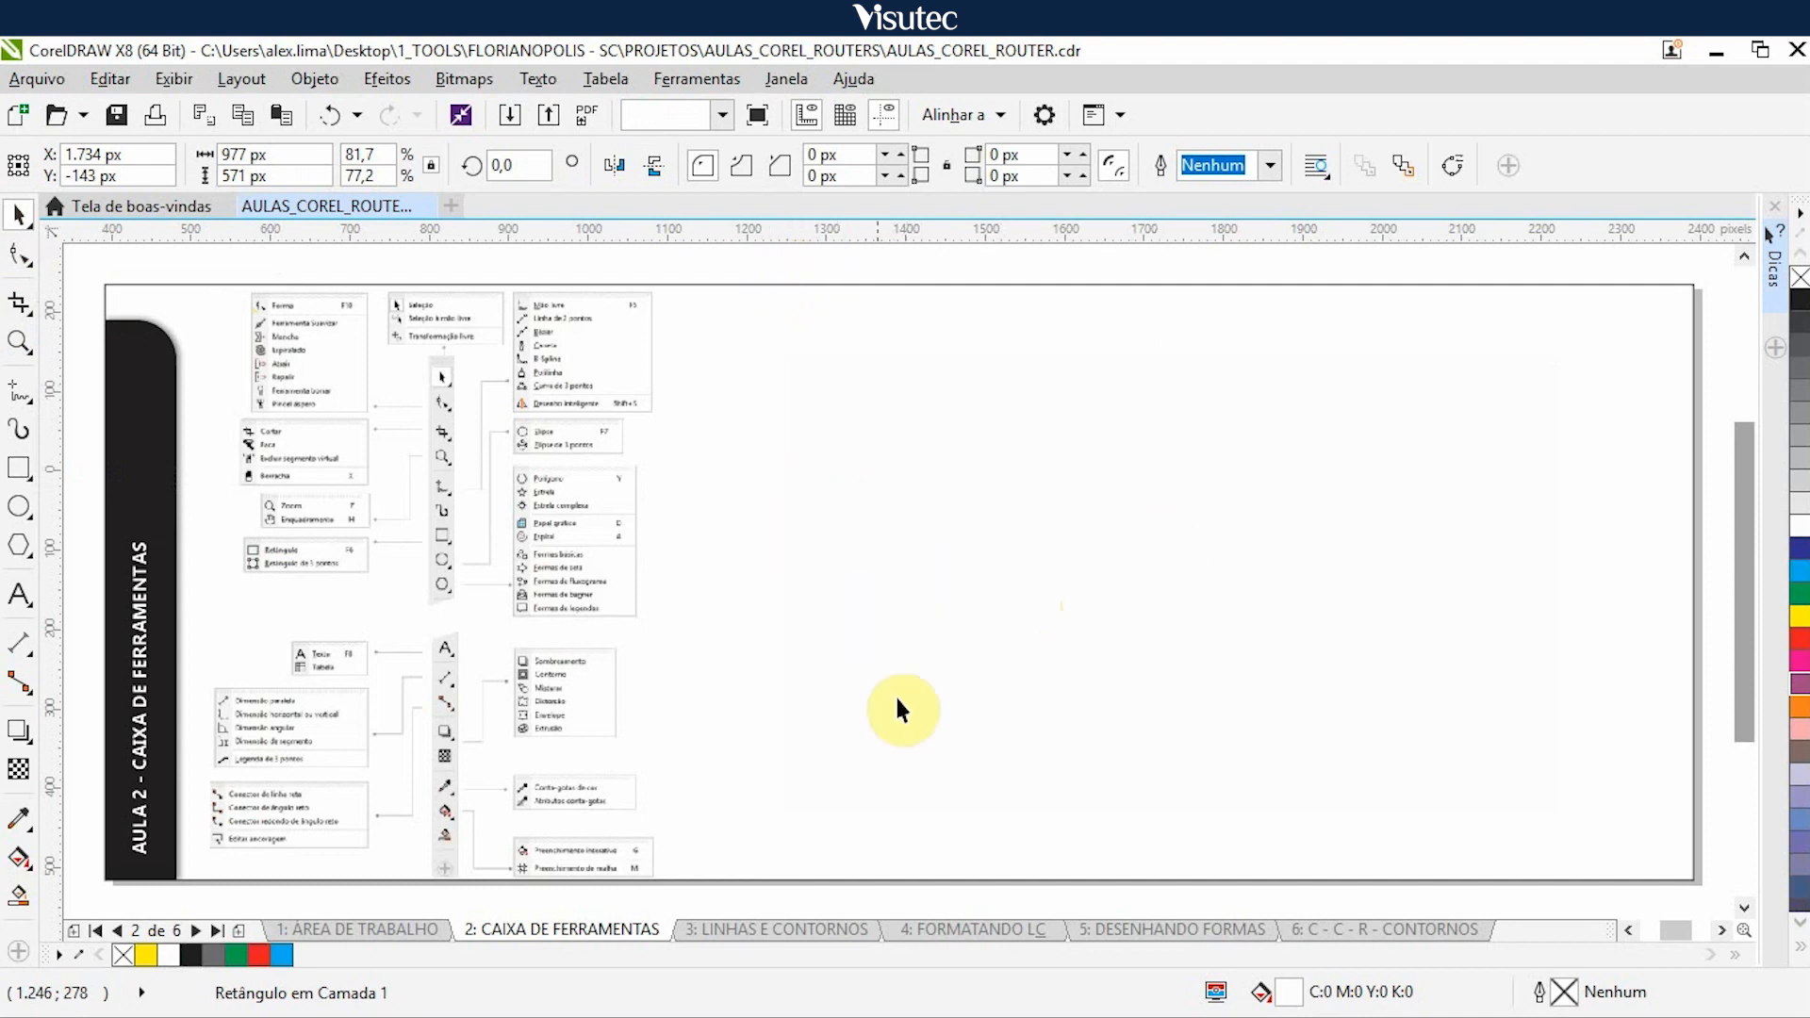
click(860, 449)
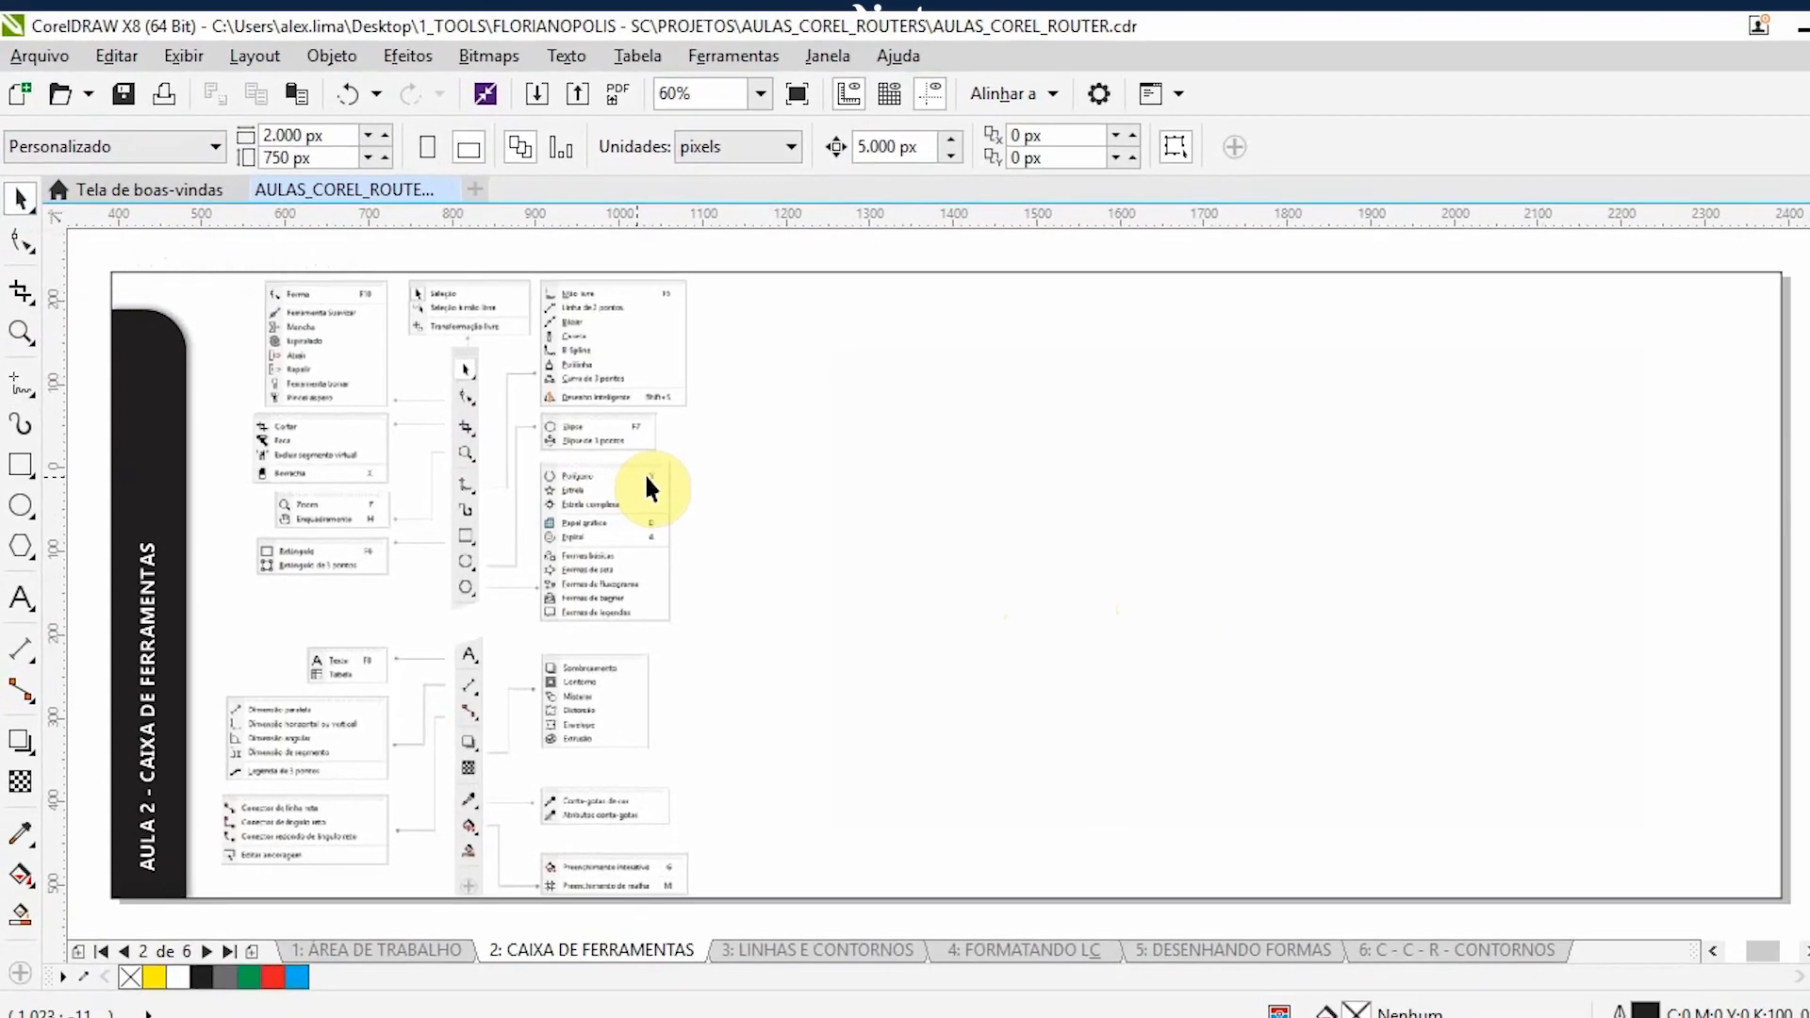
click(1051, 524)
key(Right)
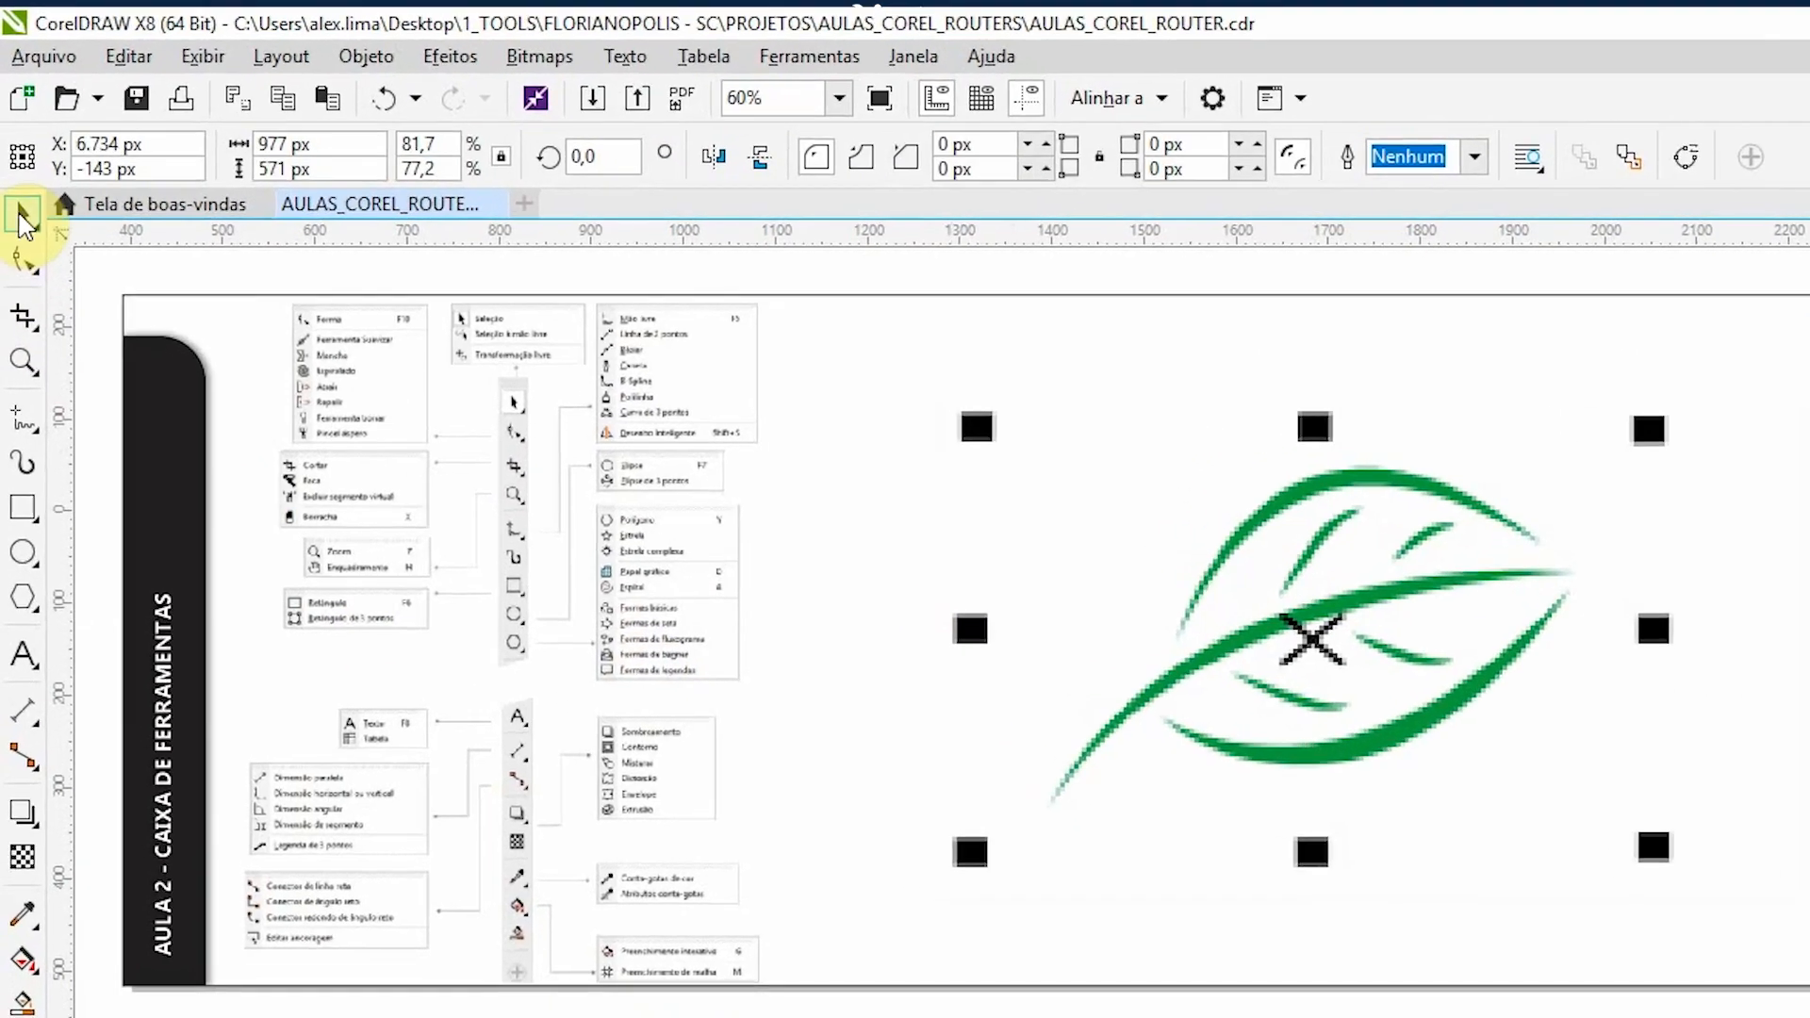
- Try the Freehand Selection tool (Seleção à mão livre), returning to the standard Selection tool (Seleção)
click(21, 217)
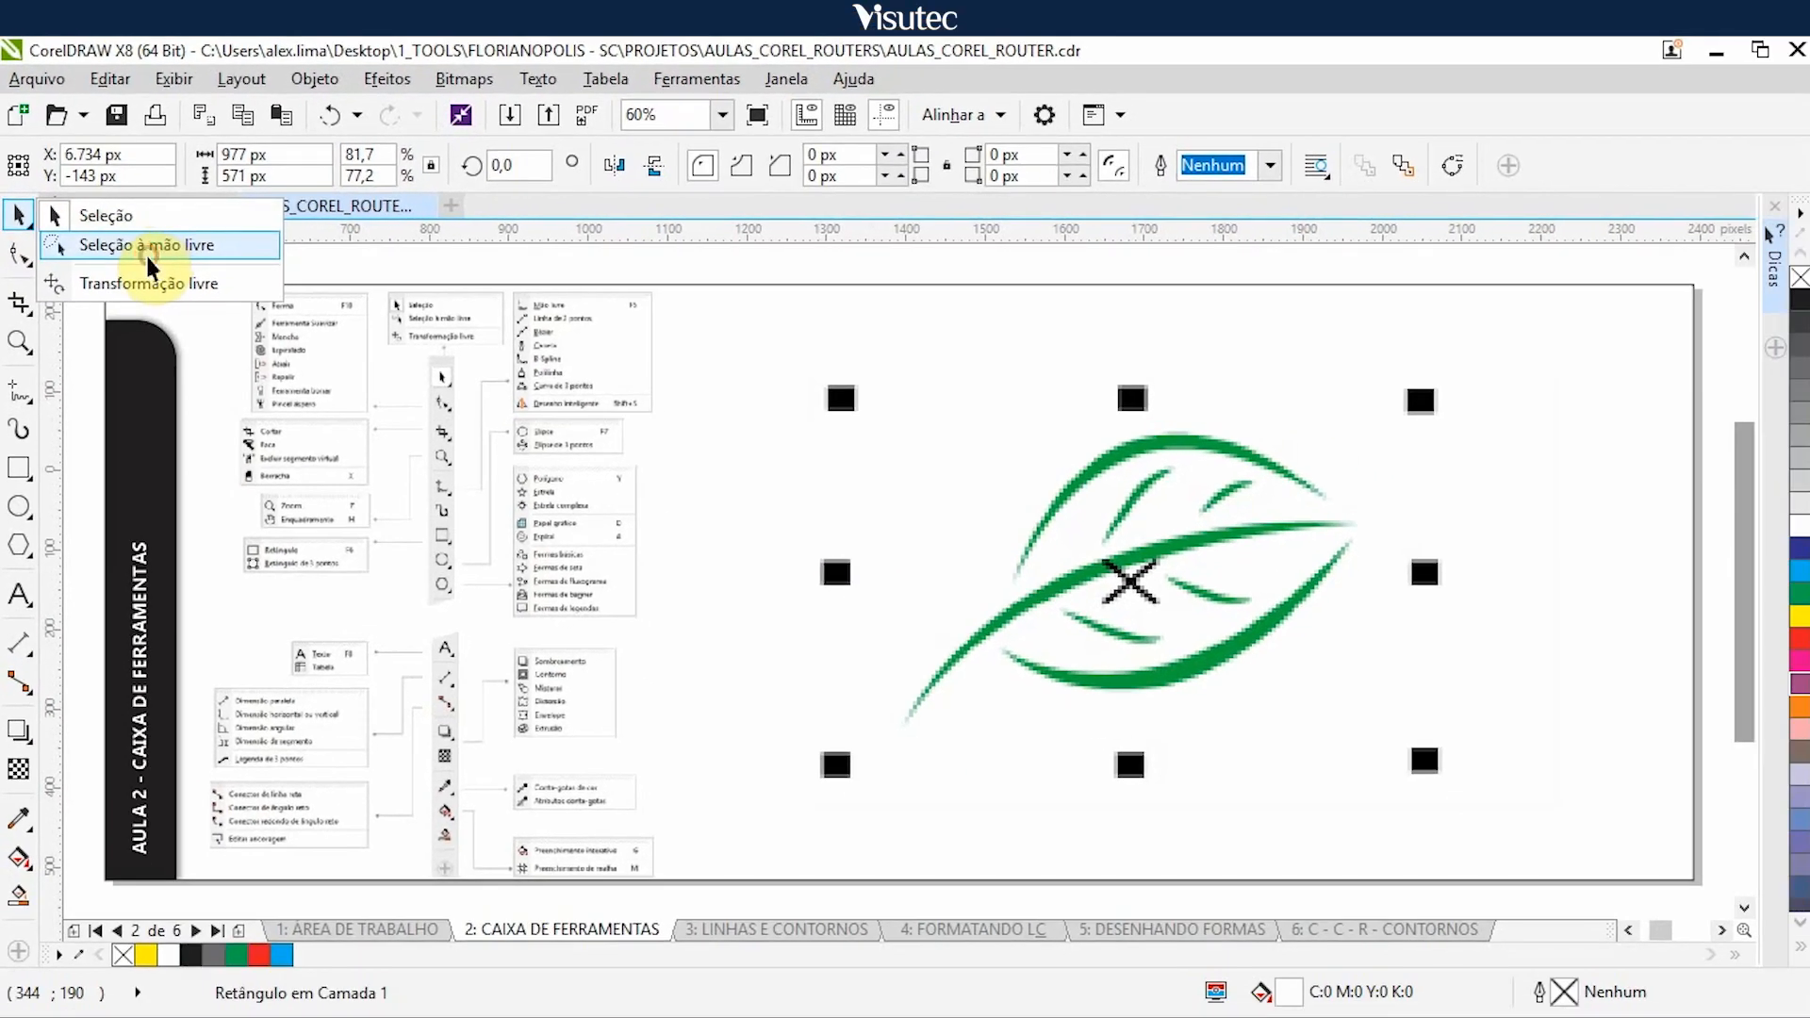
click(142, 253)
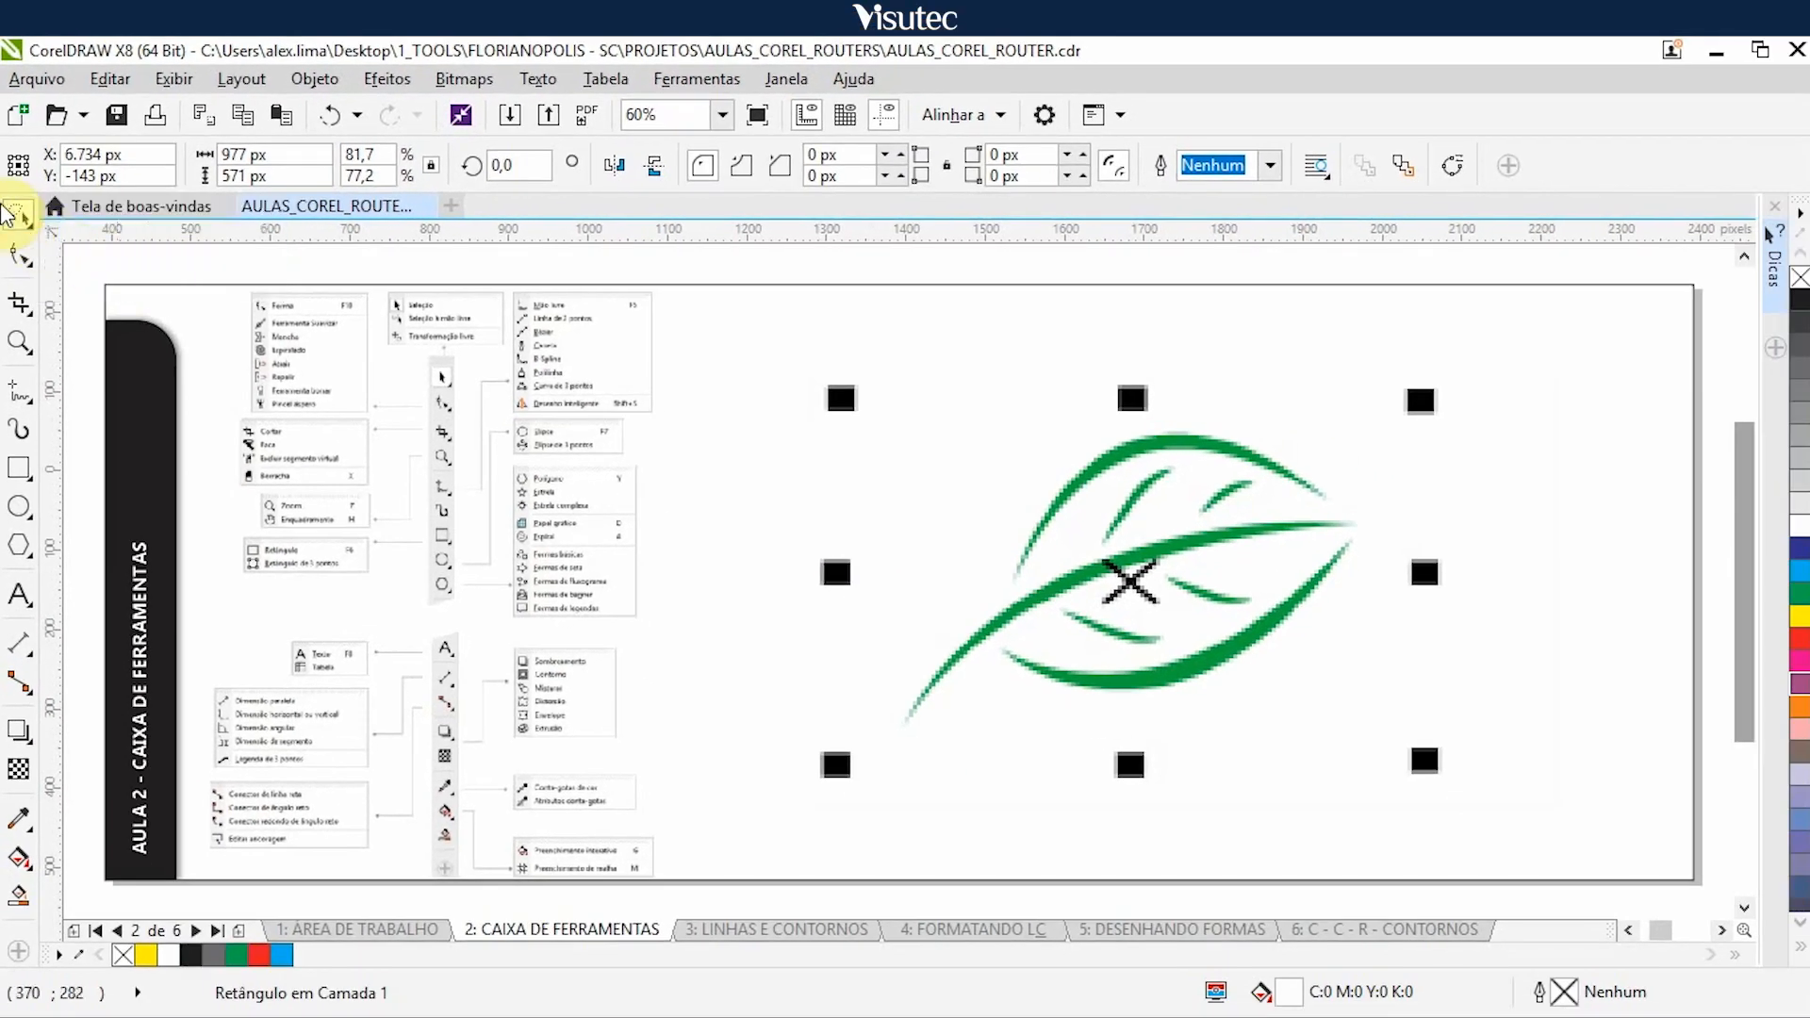
click(13, 217)
click(56, 211)
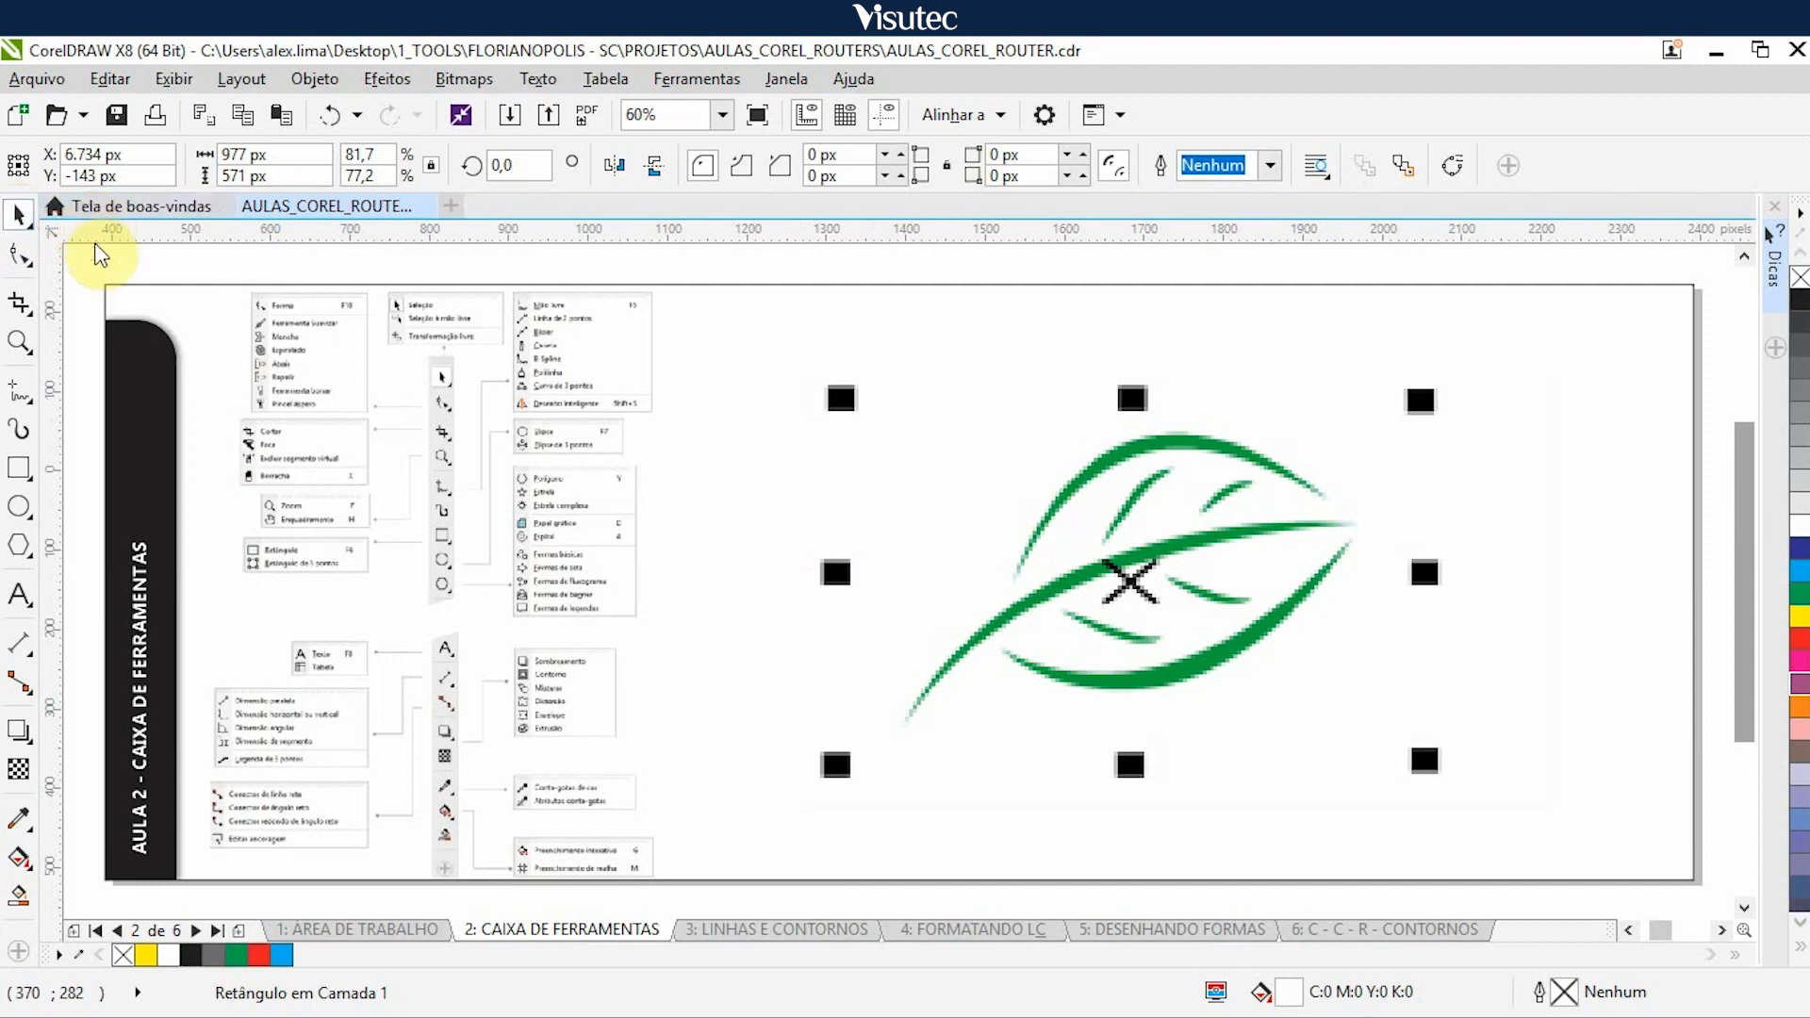
- Nudge the leaf illustration and the coloured circles illustration off the page to the right to uncover the red shapes
click(930, 488)
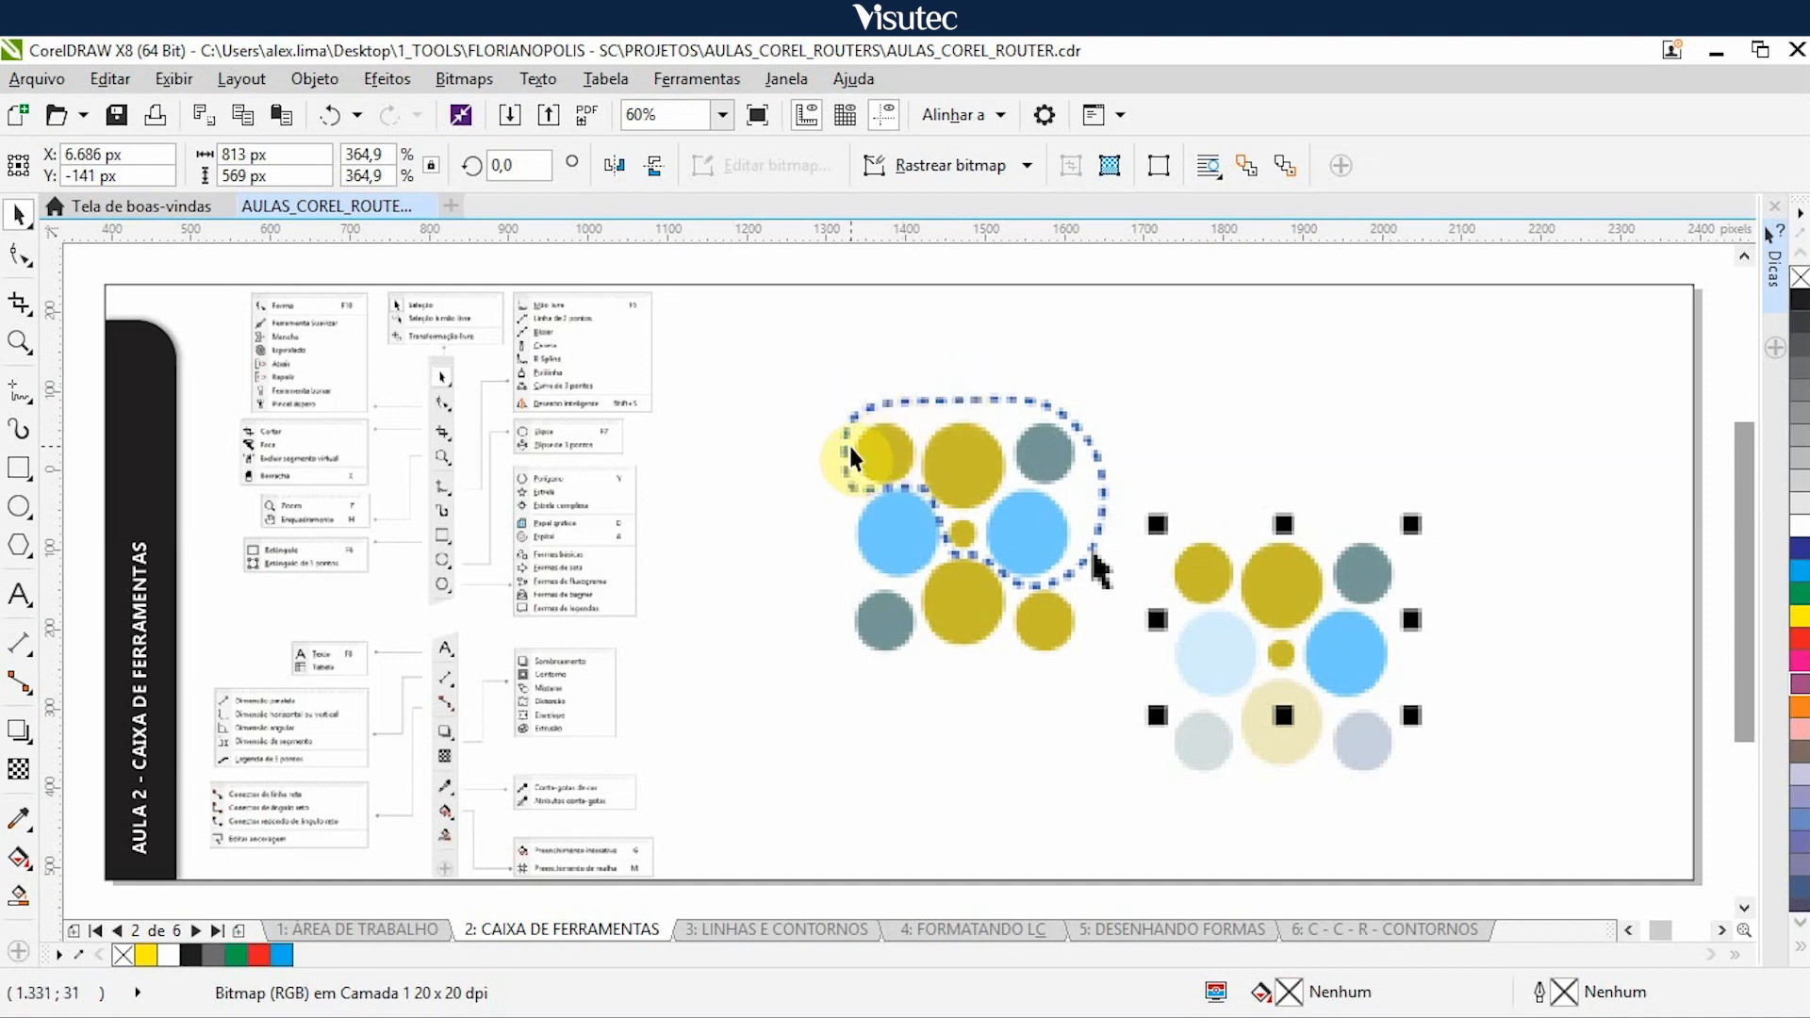
click(17, 215)
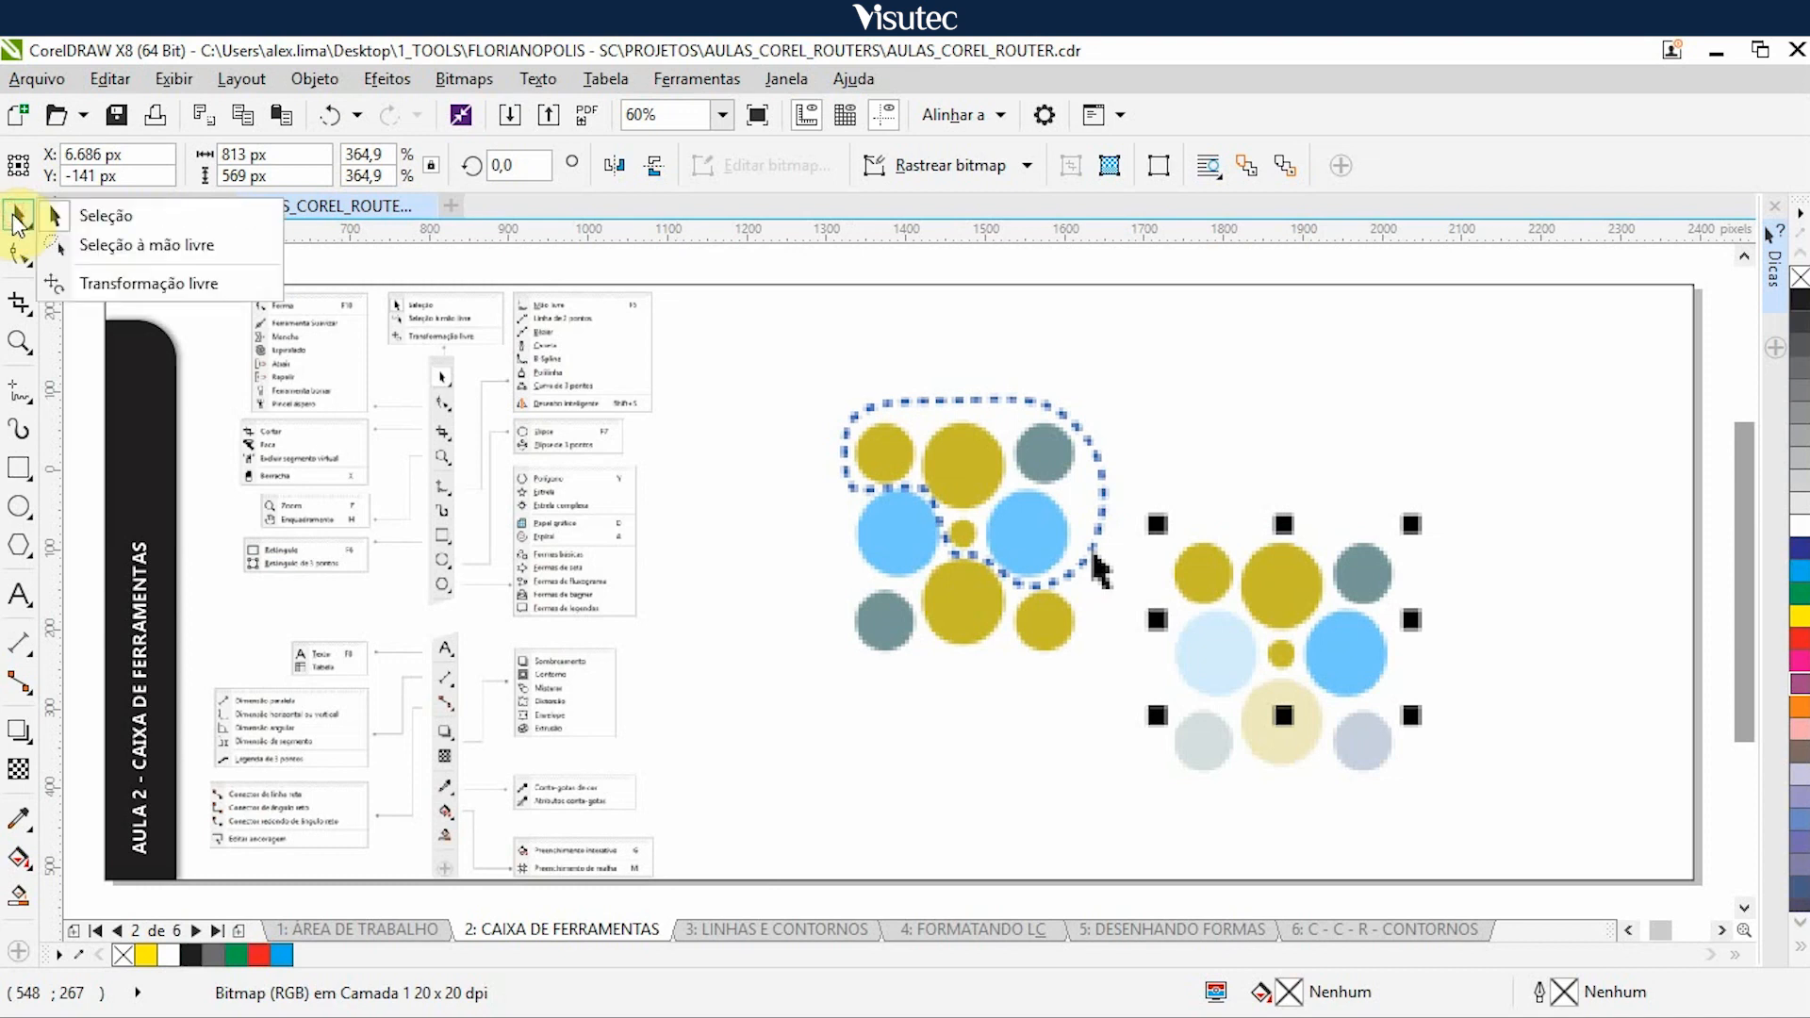
click(1007, 580)
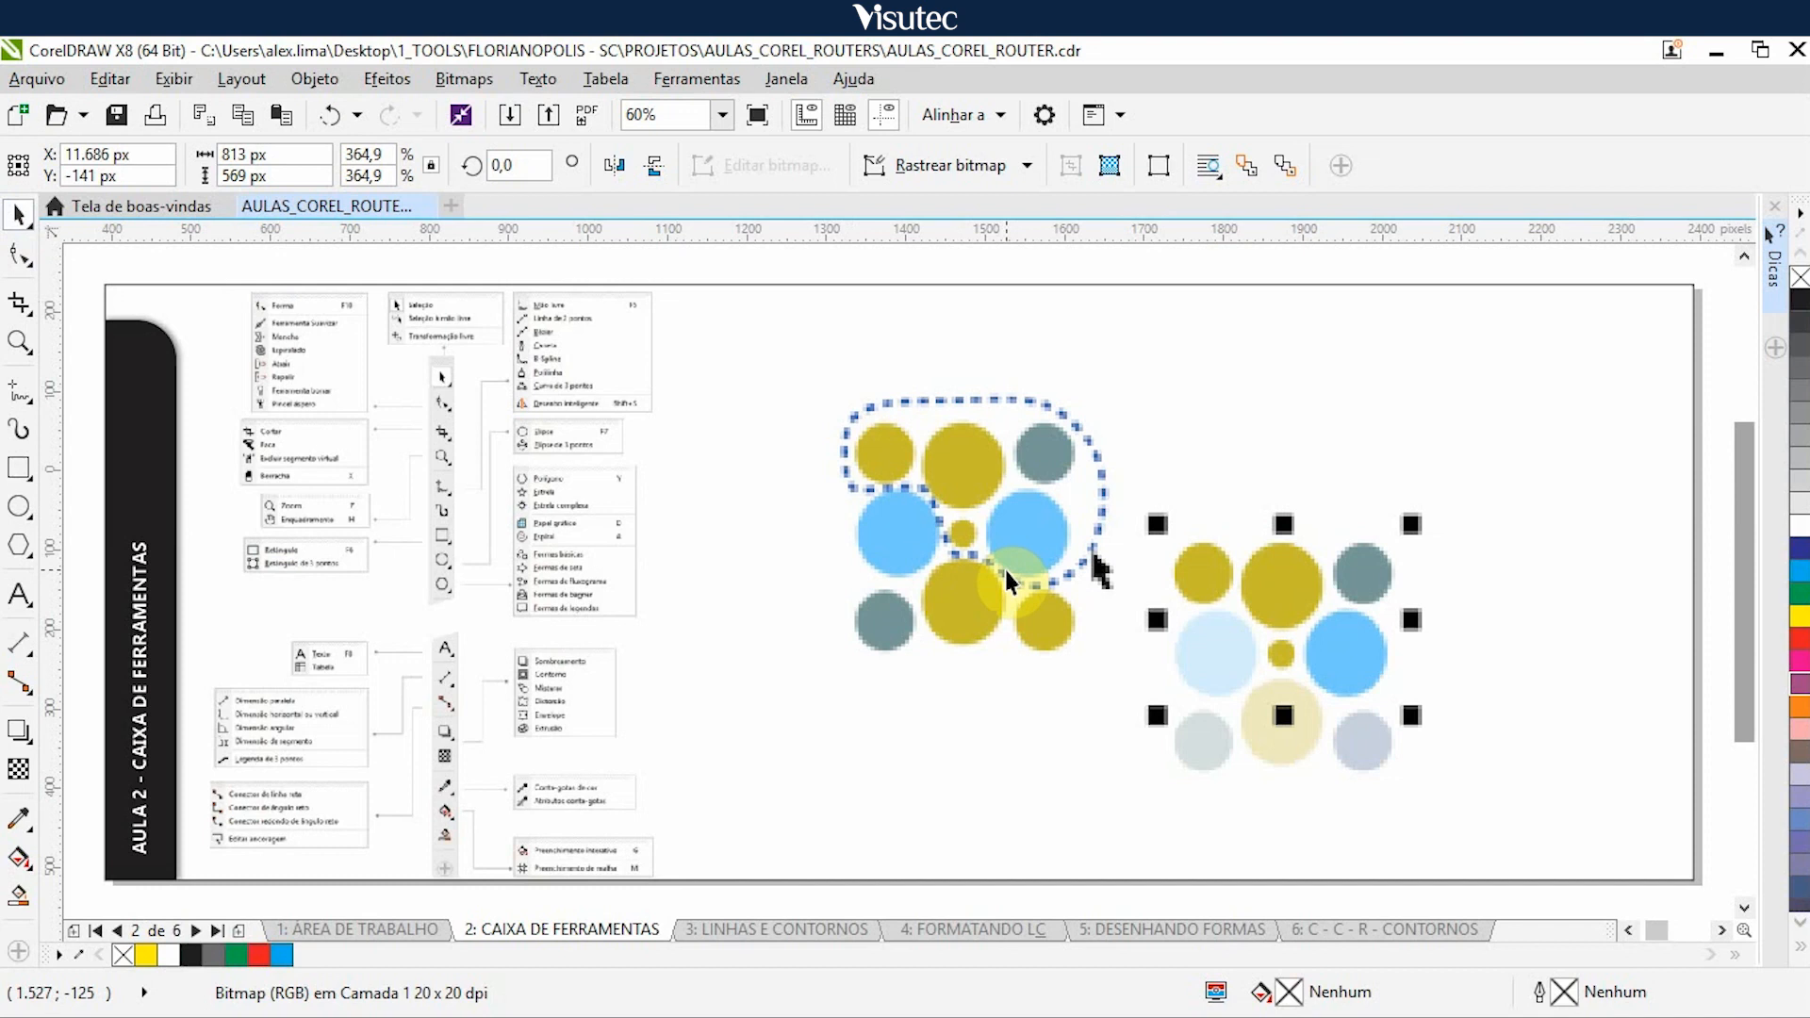
click(1005, 572)
key(Right)
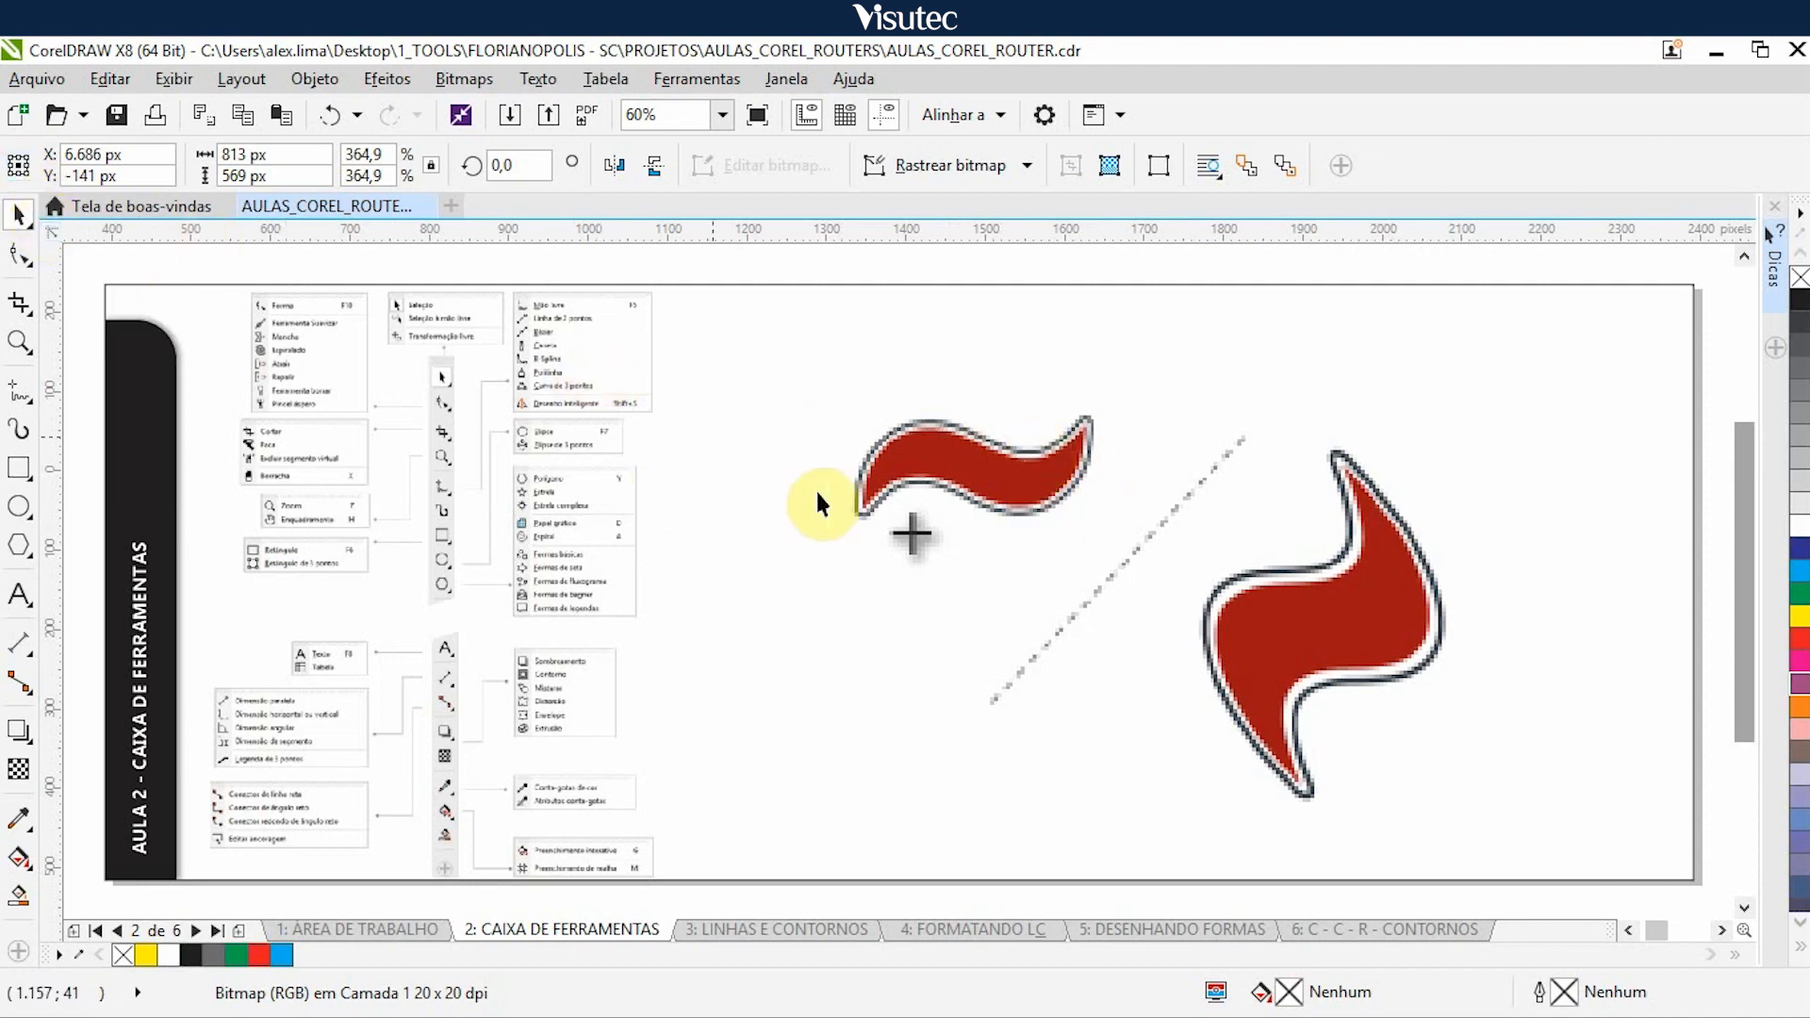
- Nudge the red shapes illustration and the black spiral illustration 5.000 px right, reviewing the Shape tool group (Forma) in between
click(1005, 577)
key(Right)
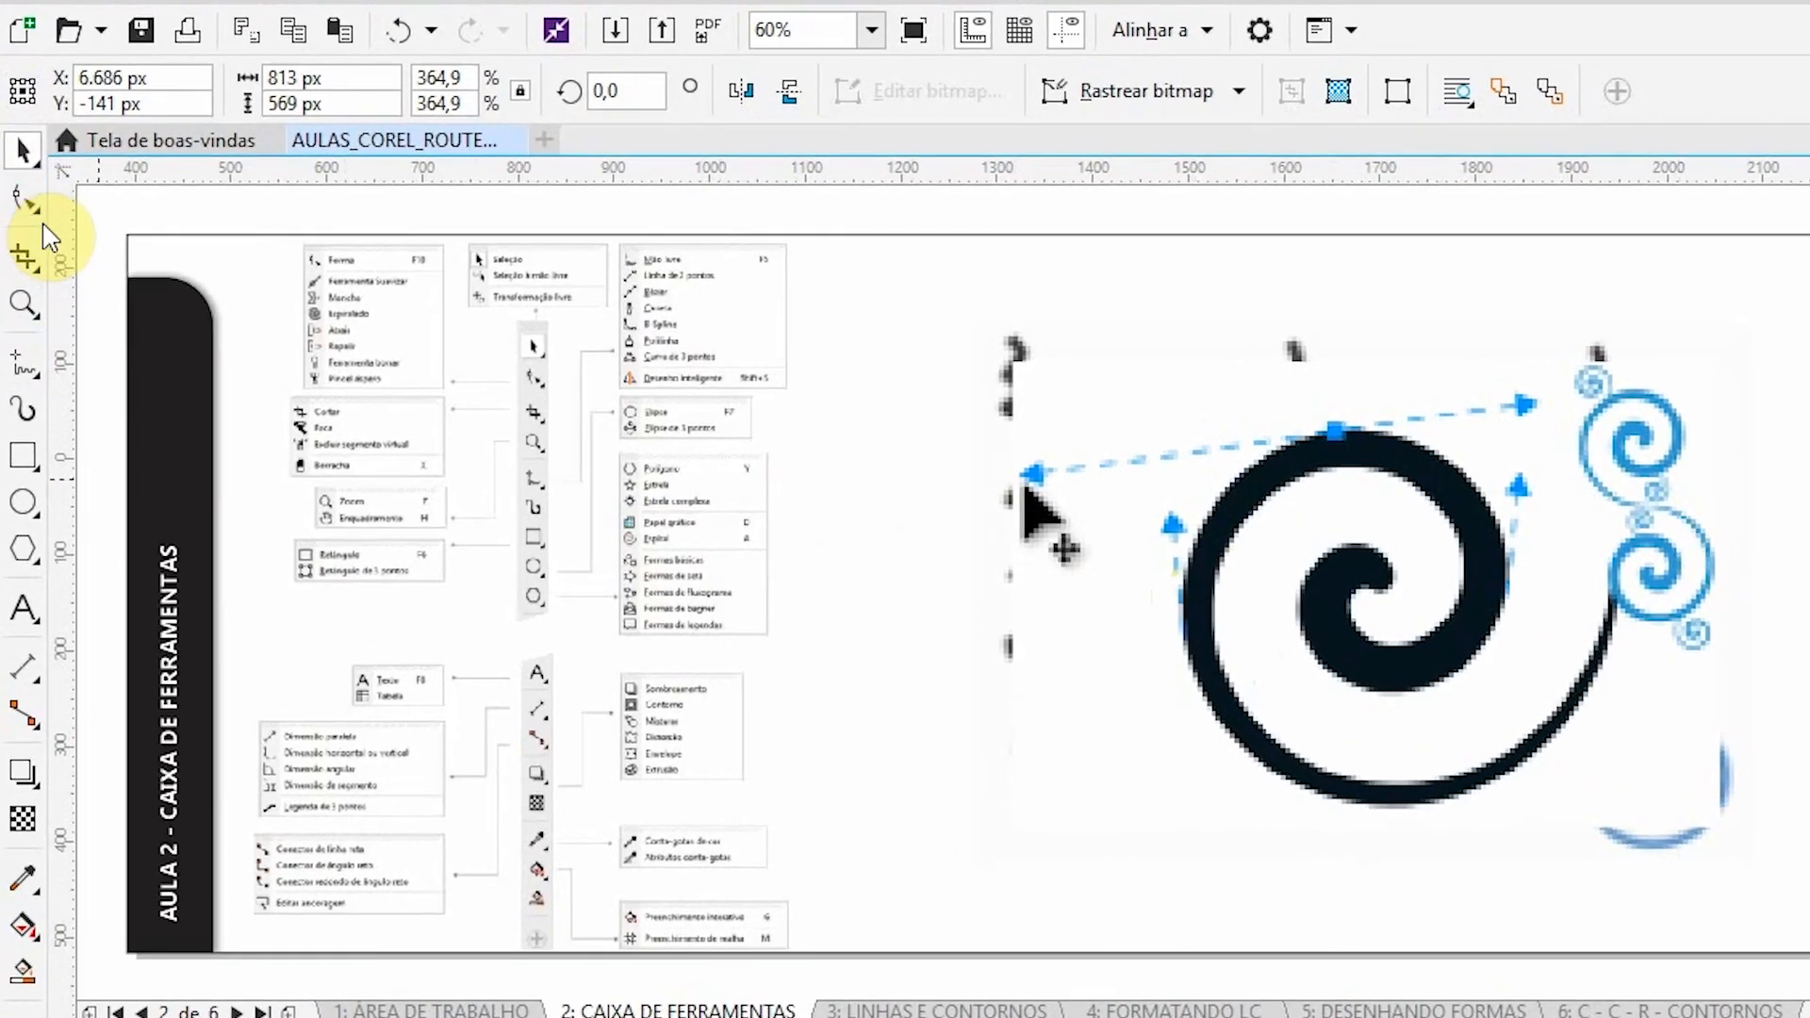
click(28, 202)
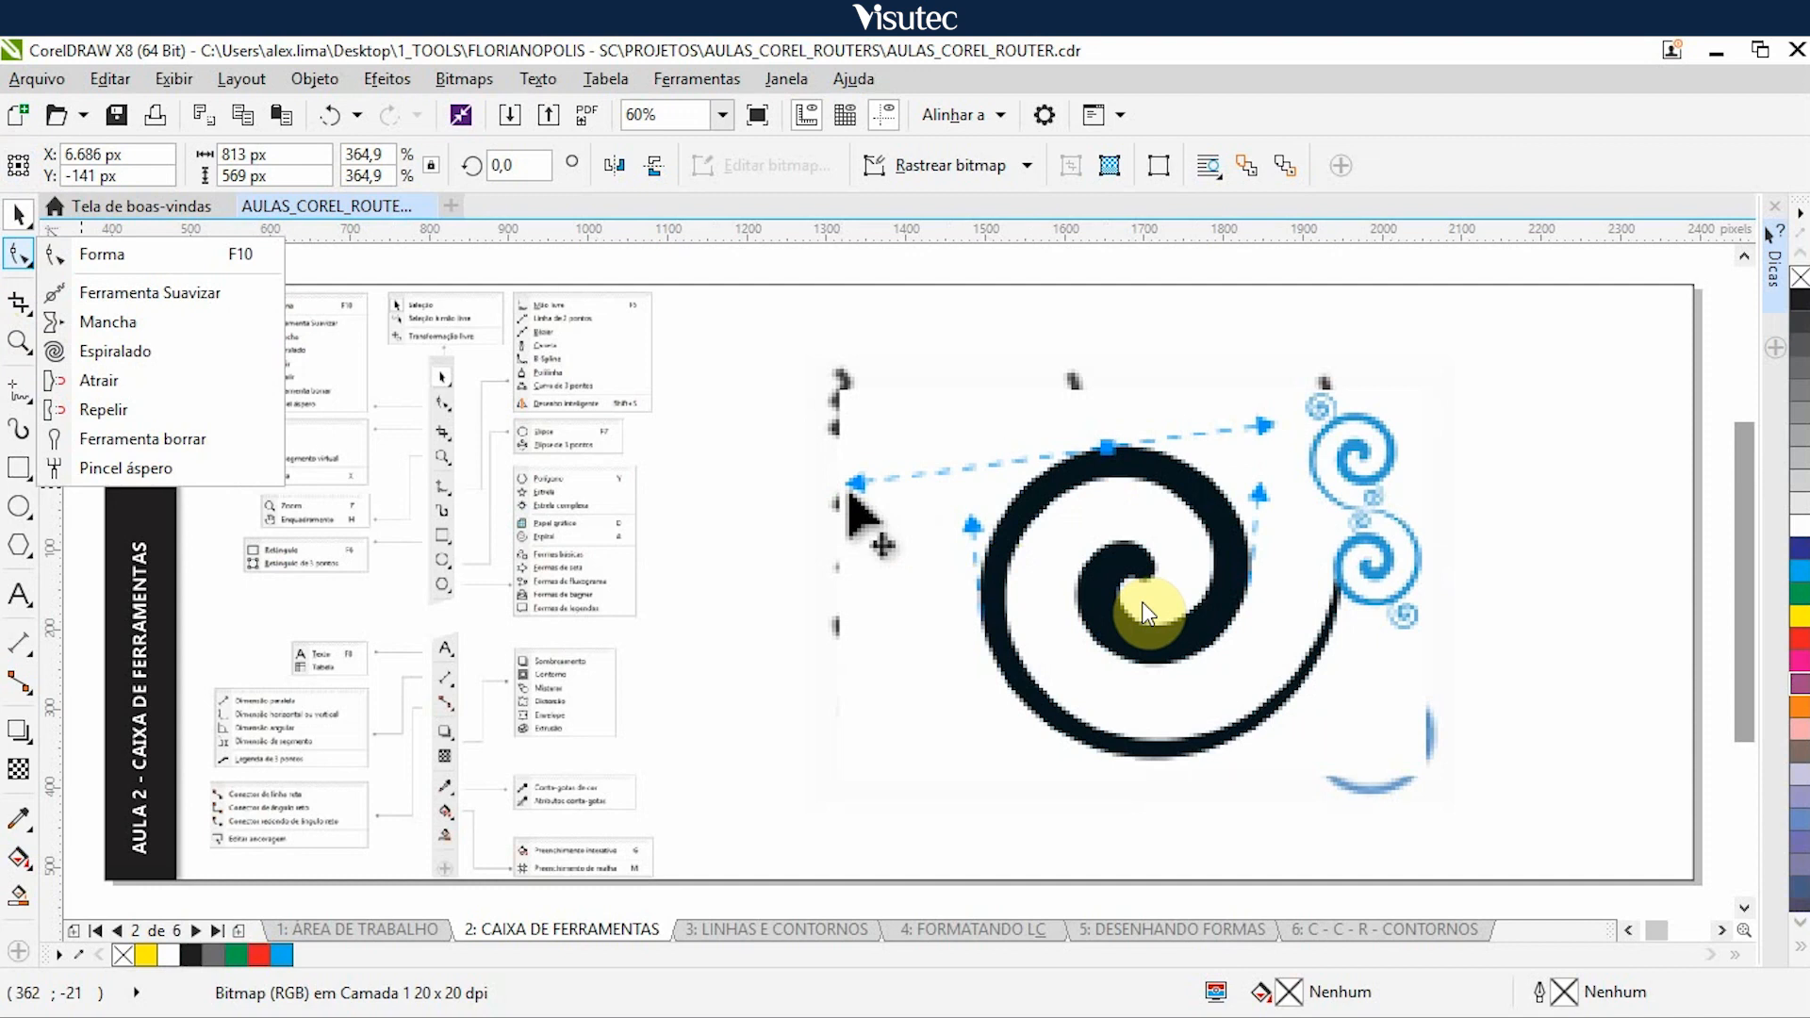
click(1096, 285)
click(1116, 497)
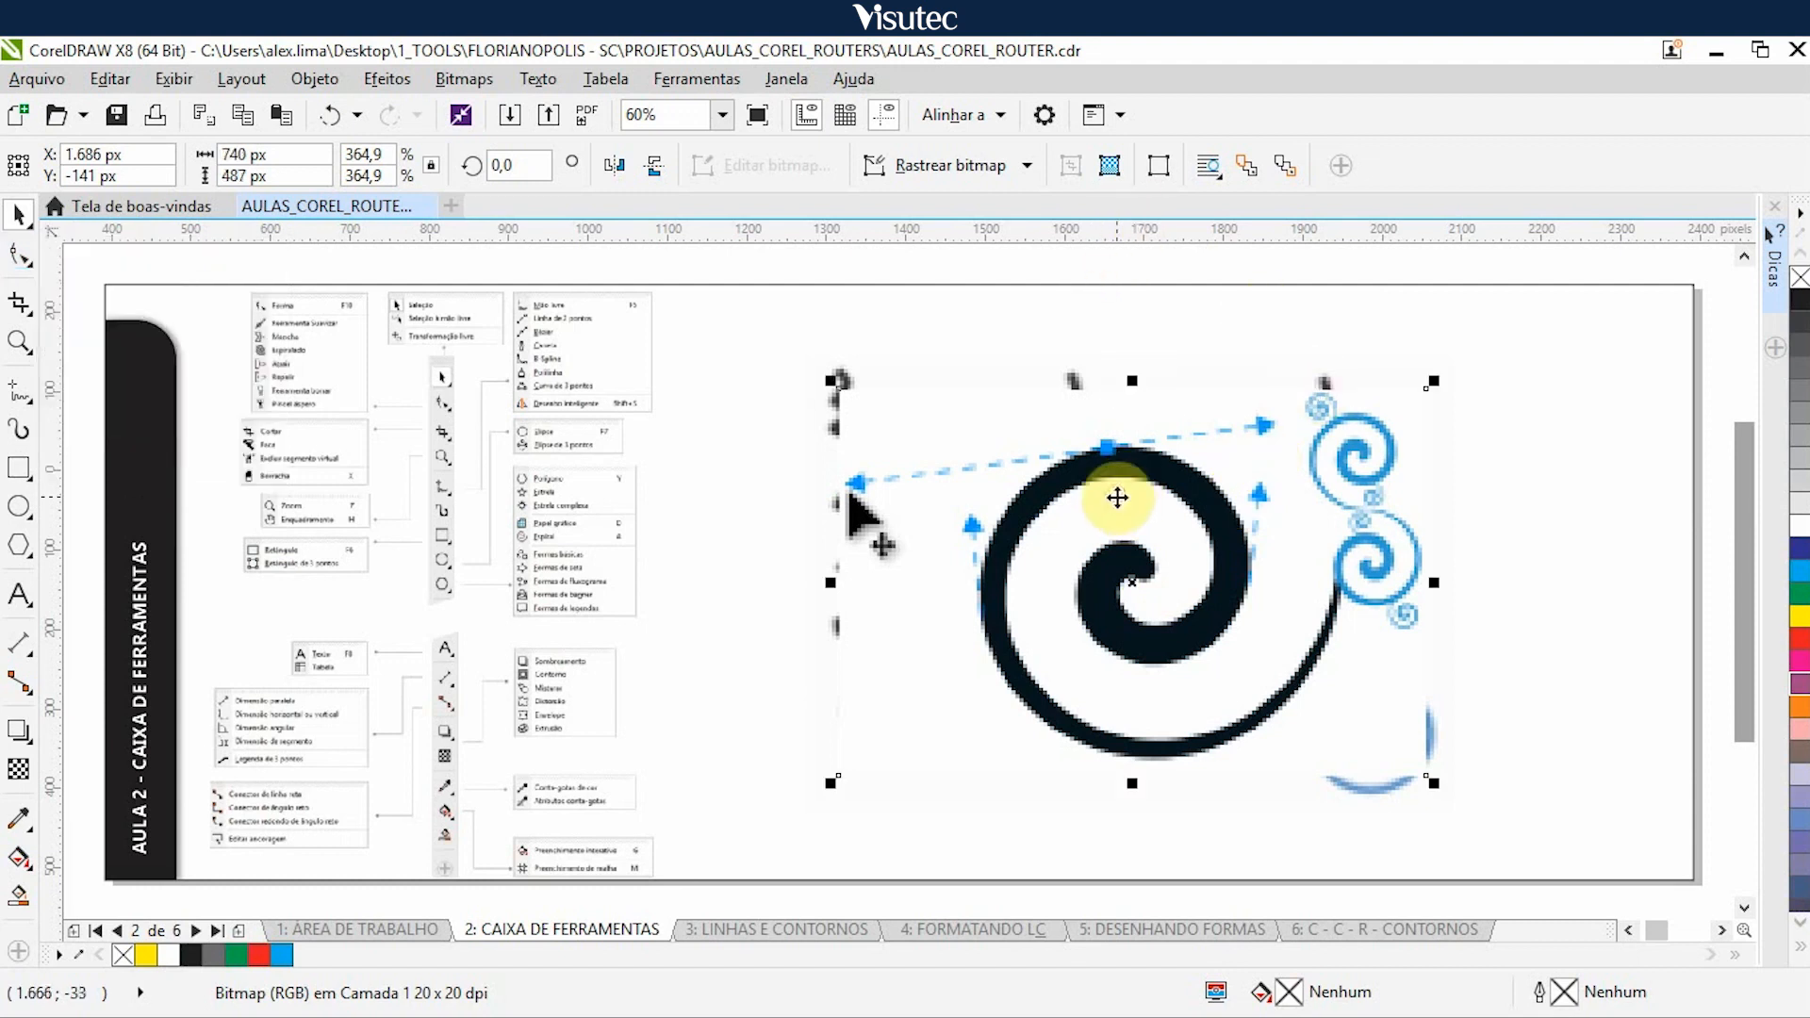
key(Right)
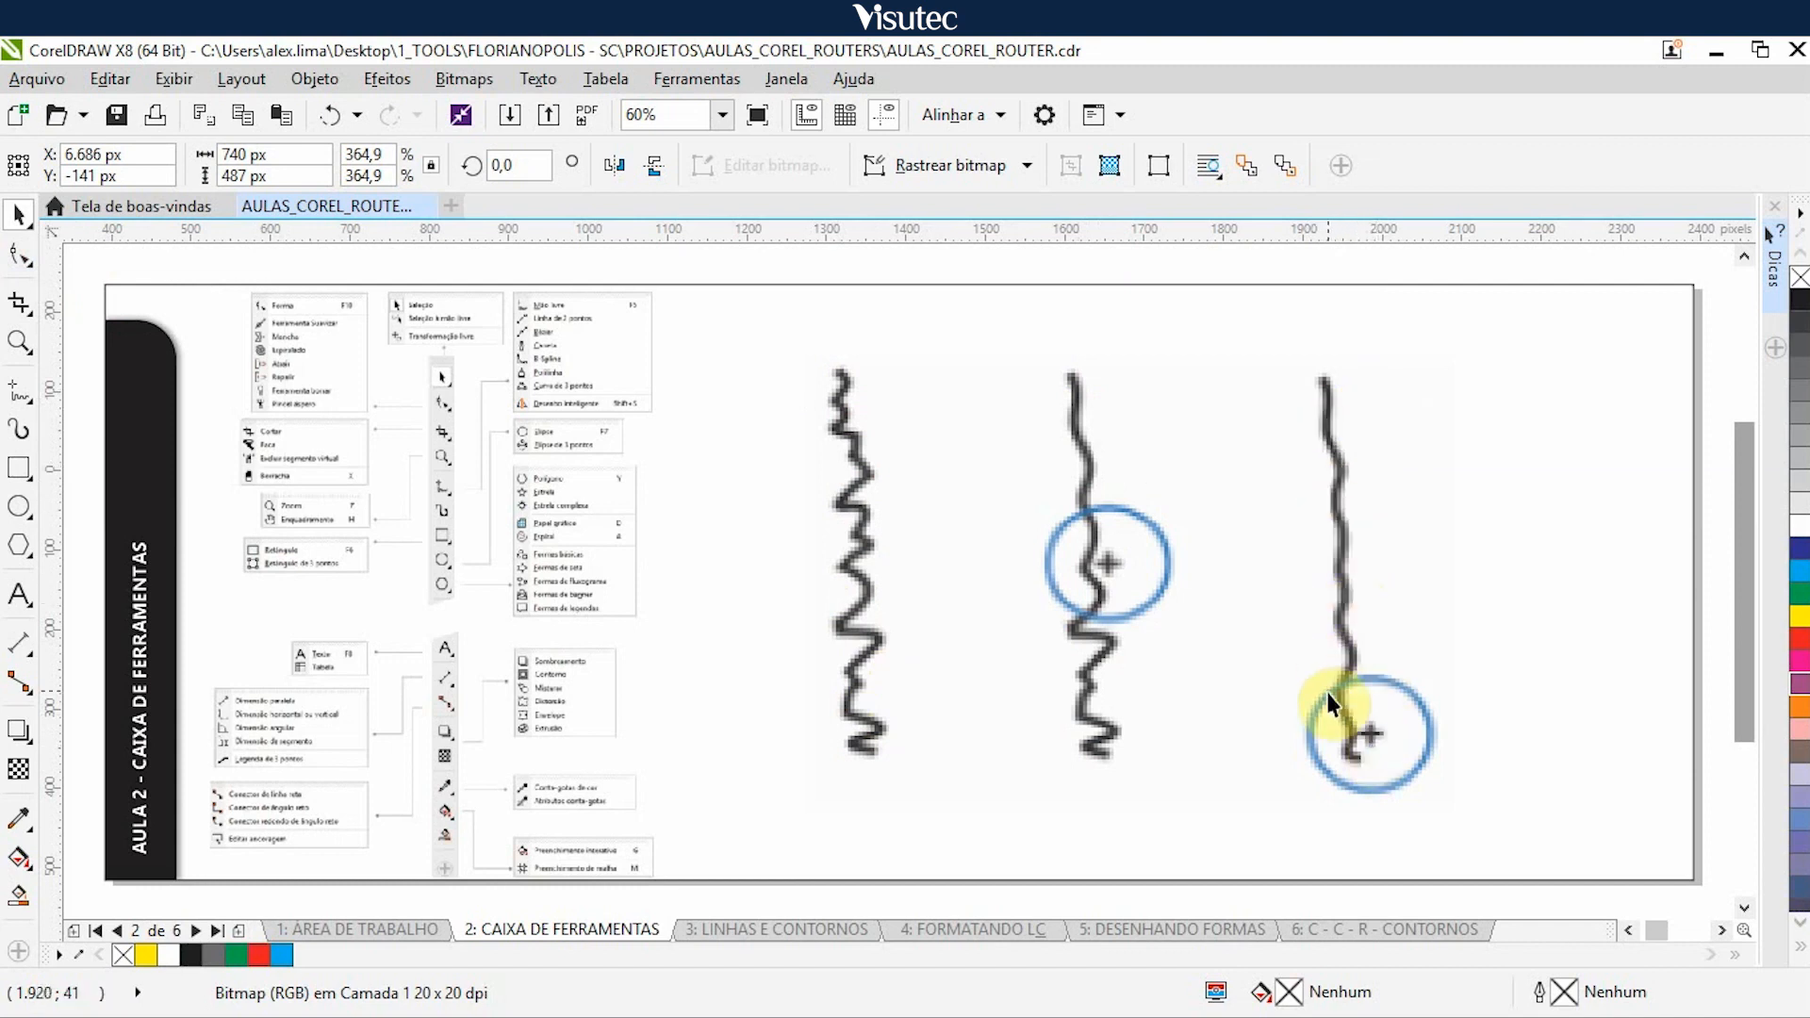
- Nudge the wavy lines illustration and the concentric circles illustration 5.000 px right to uncover the twirled line example
click(1333, 566)
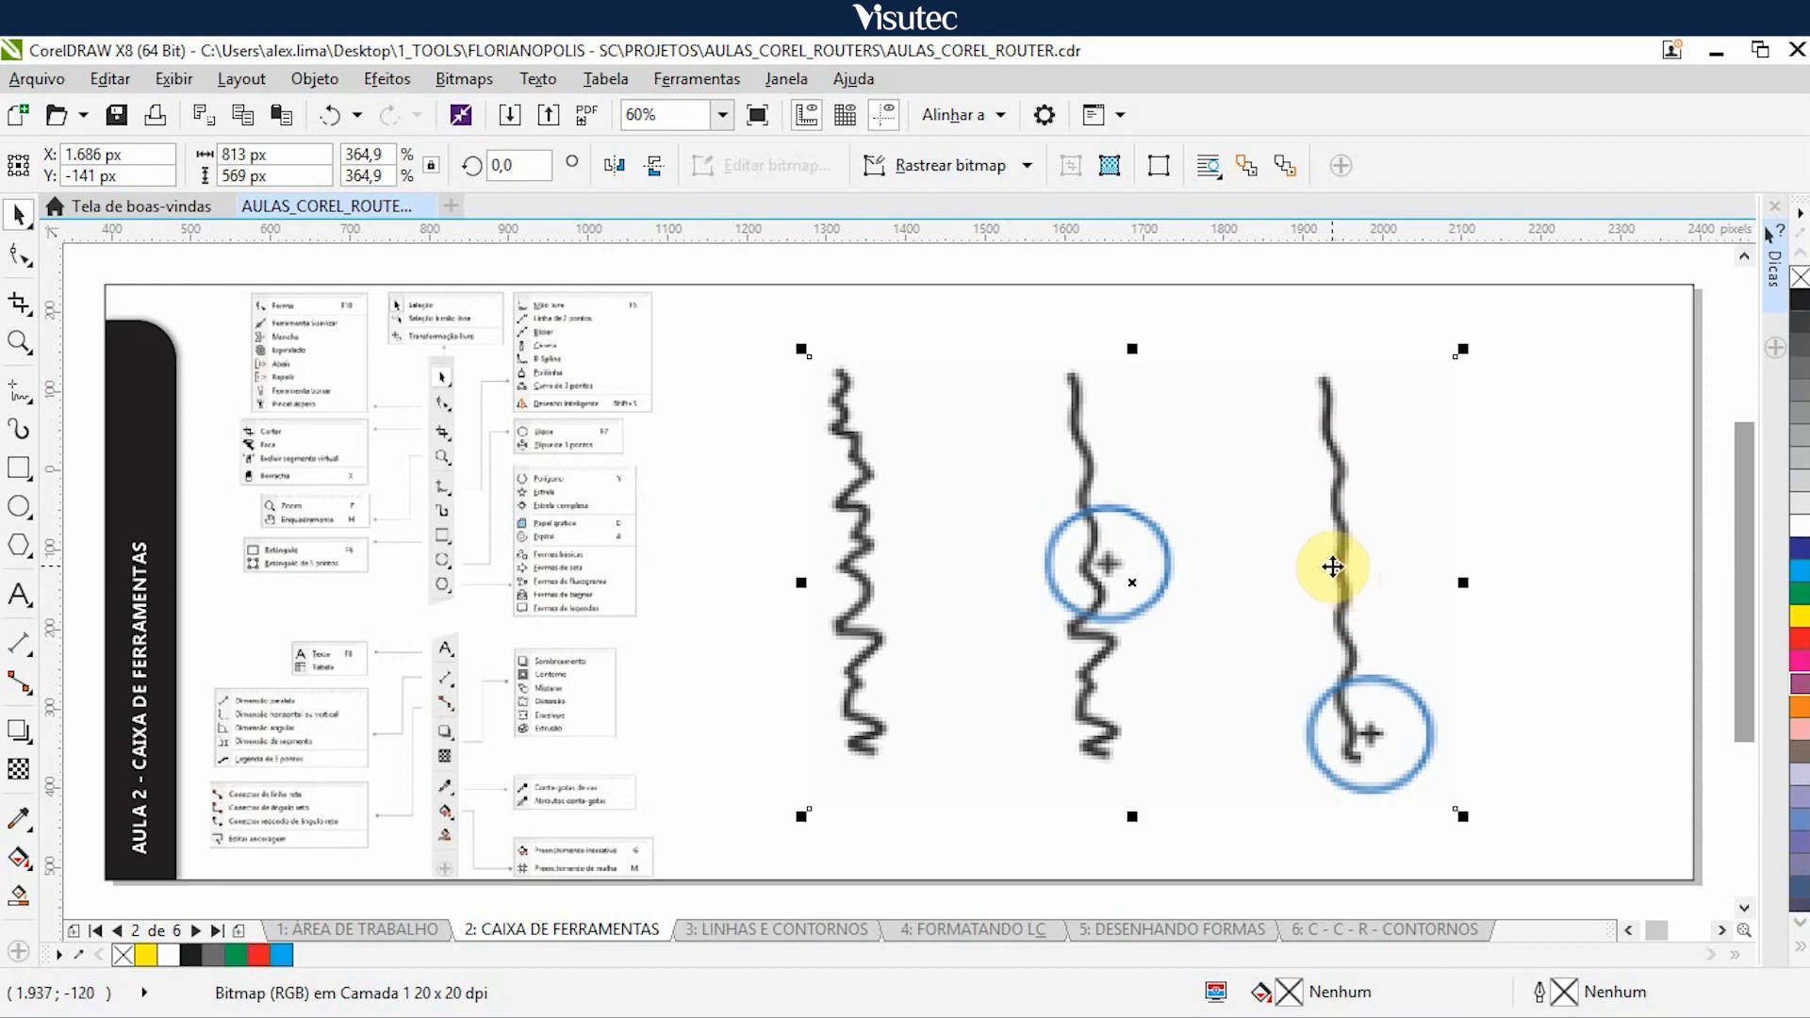
key(Right)
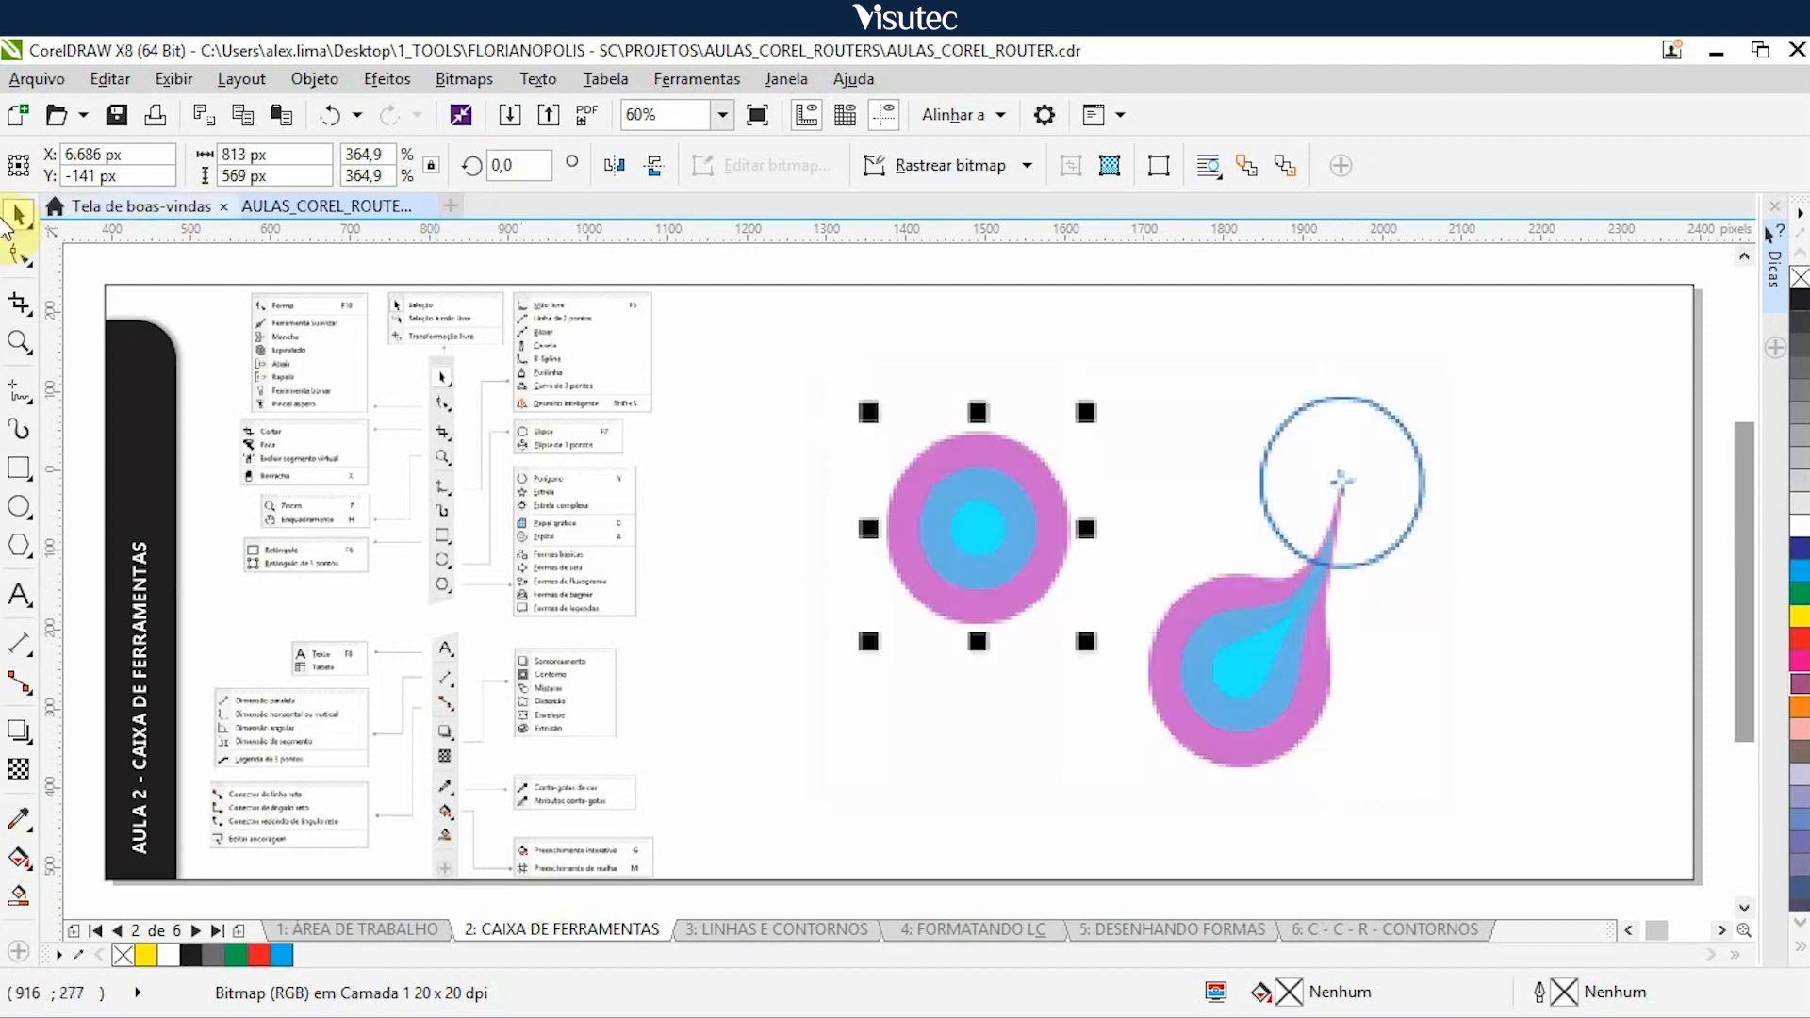
click(24, 264)
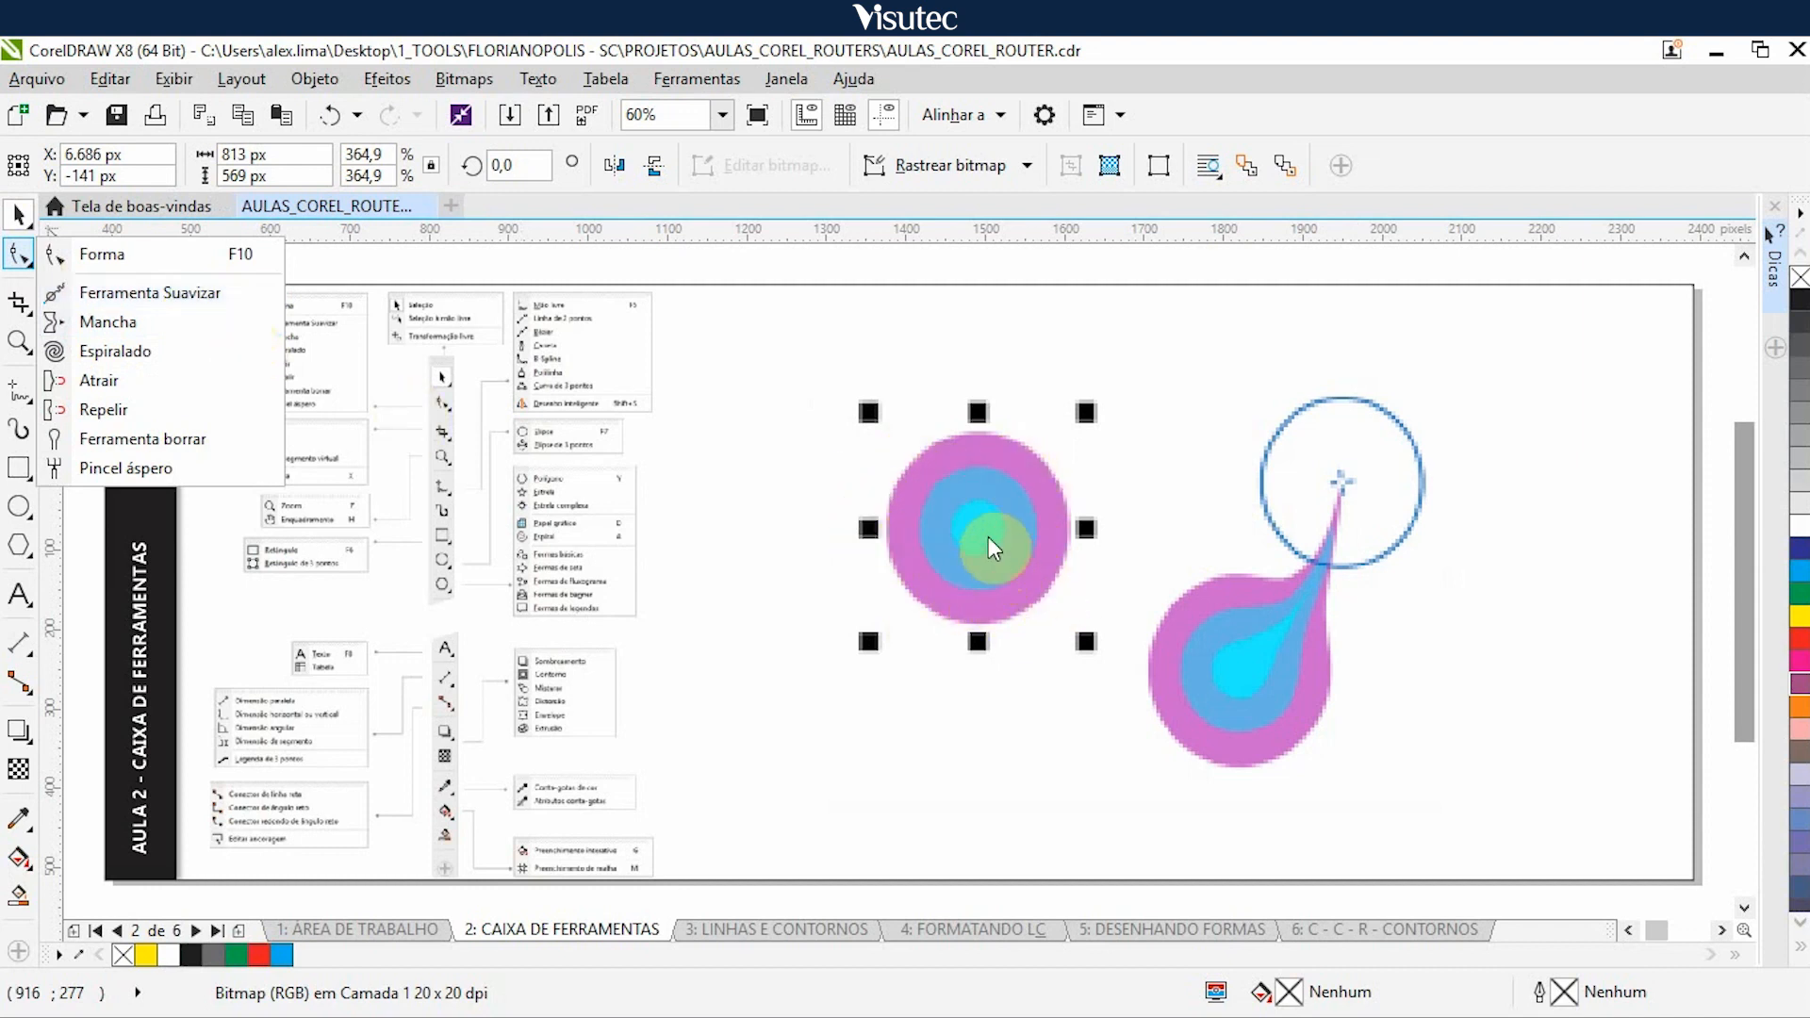
mouse_move(1275, 667)
mouse_down()
mouse_move(1327, 597)
mouse_move(1354, 487)
mouse_up()
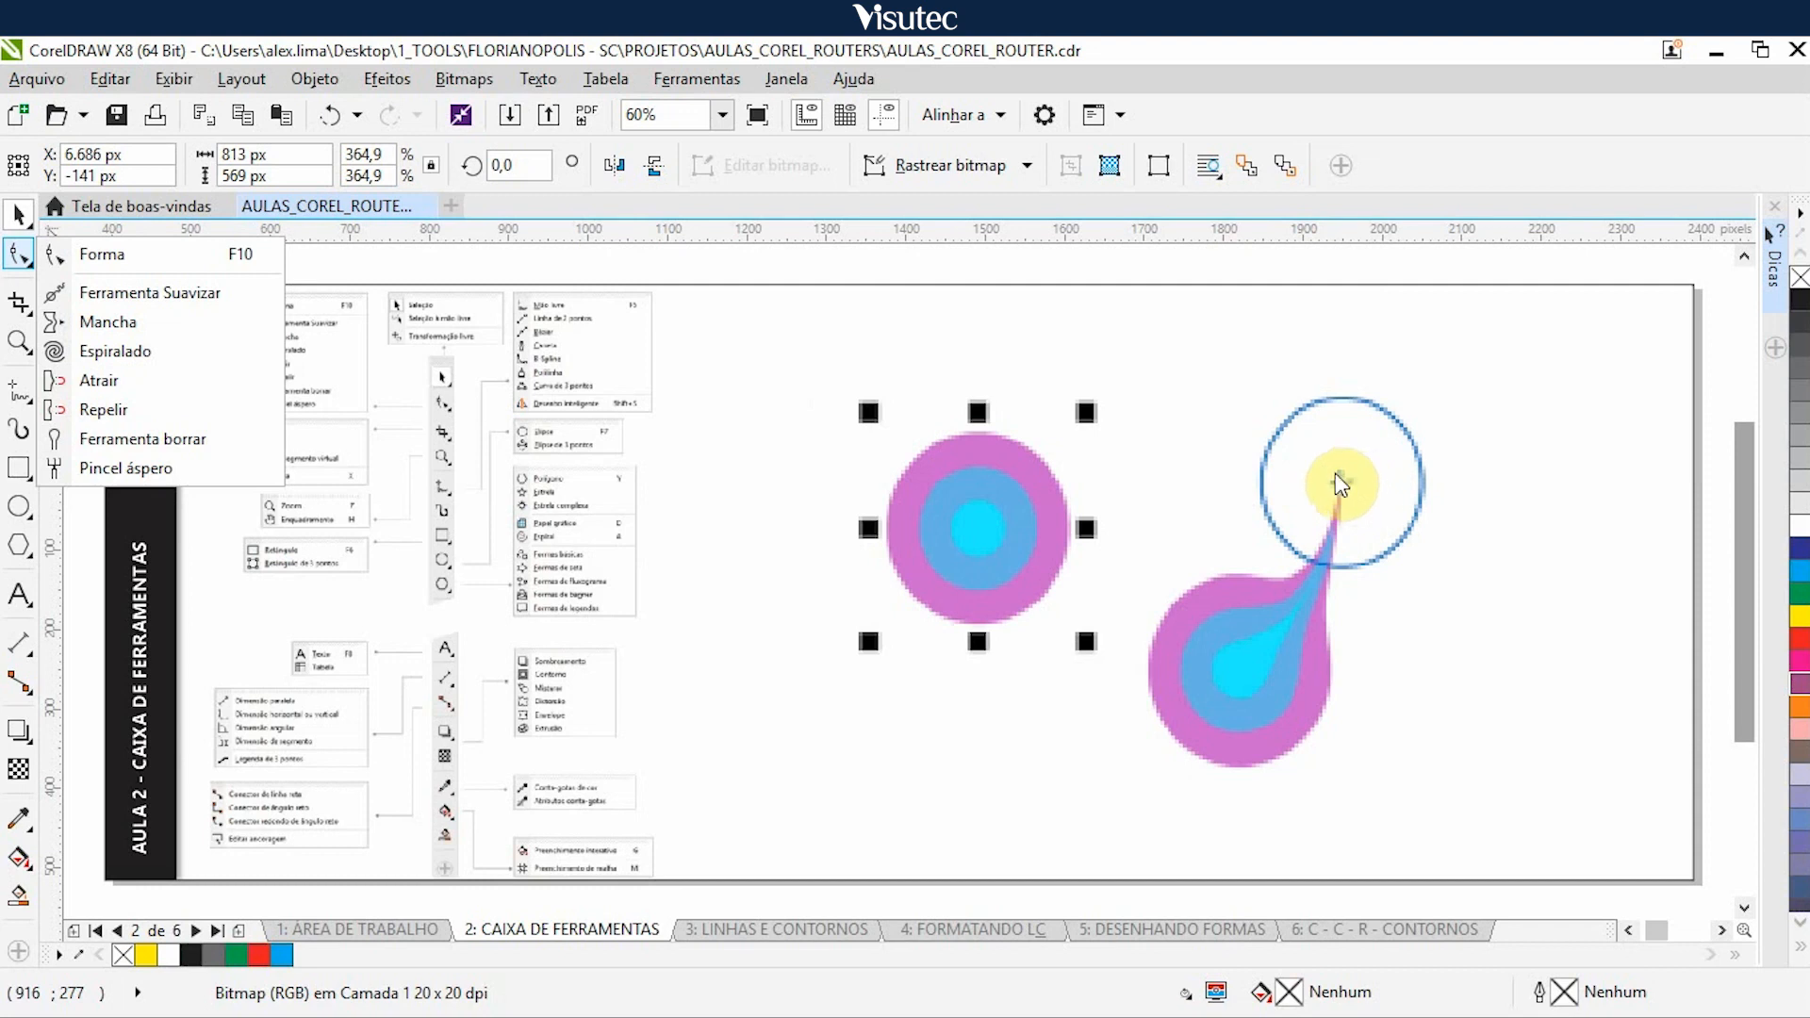
click(972, 514)
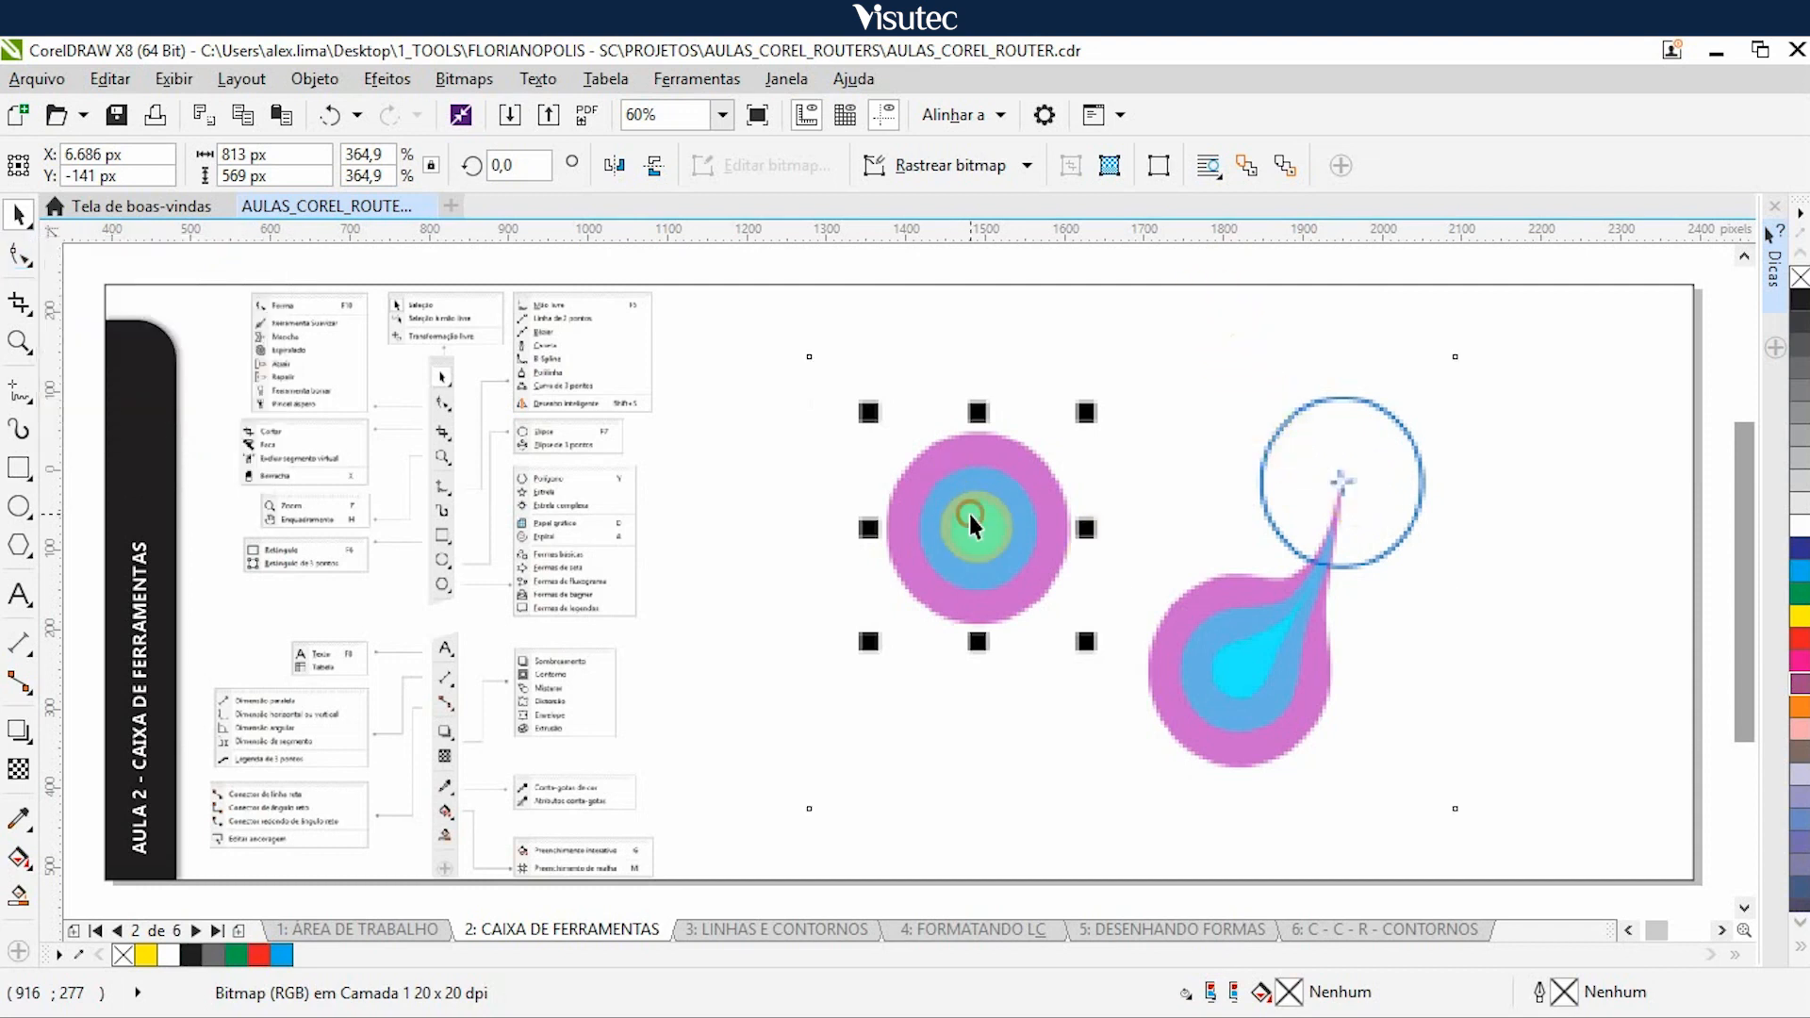
key(Right)
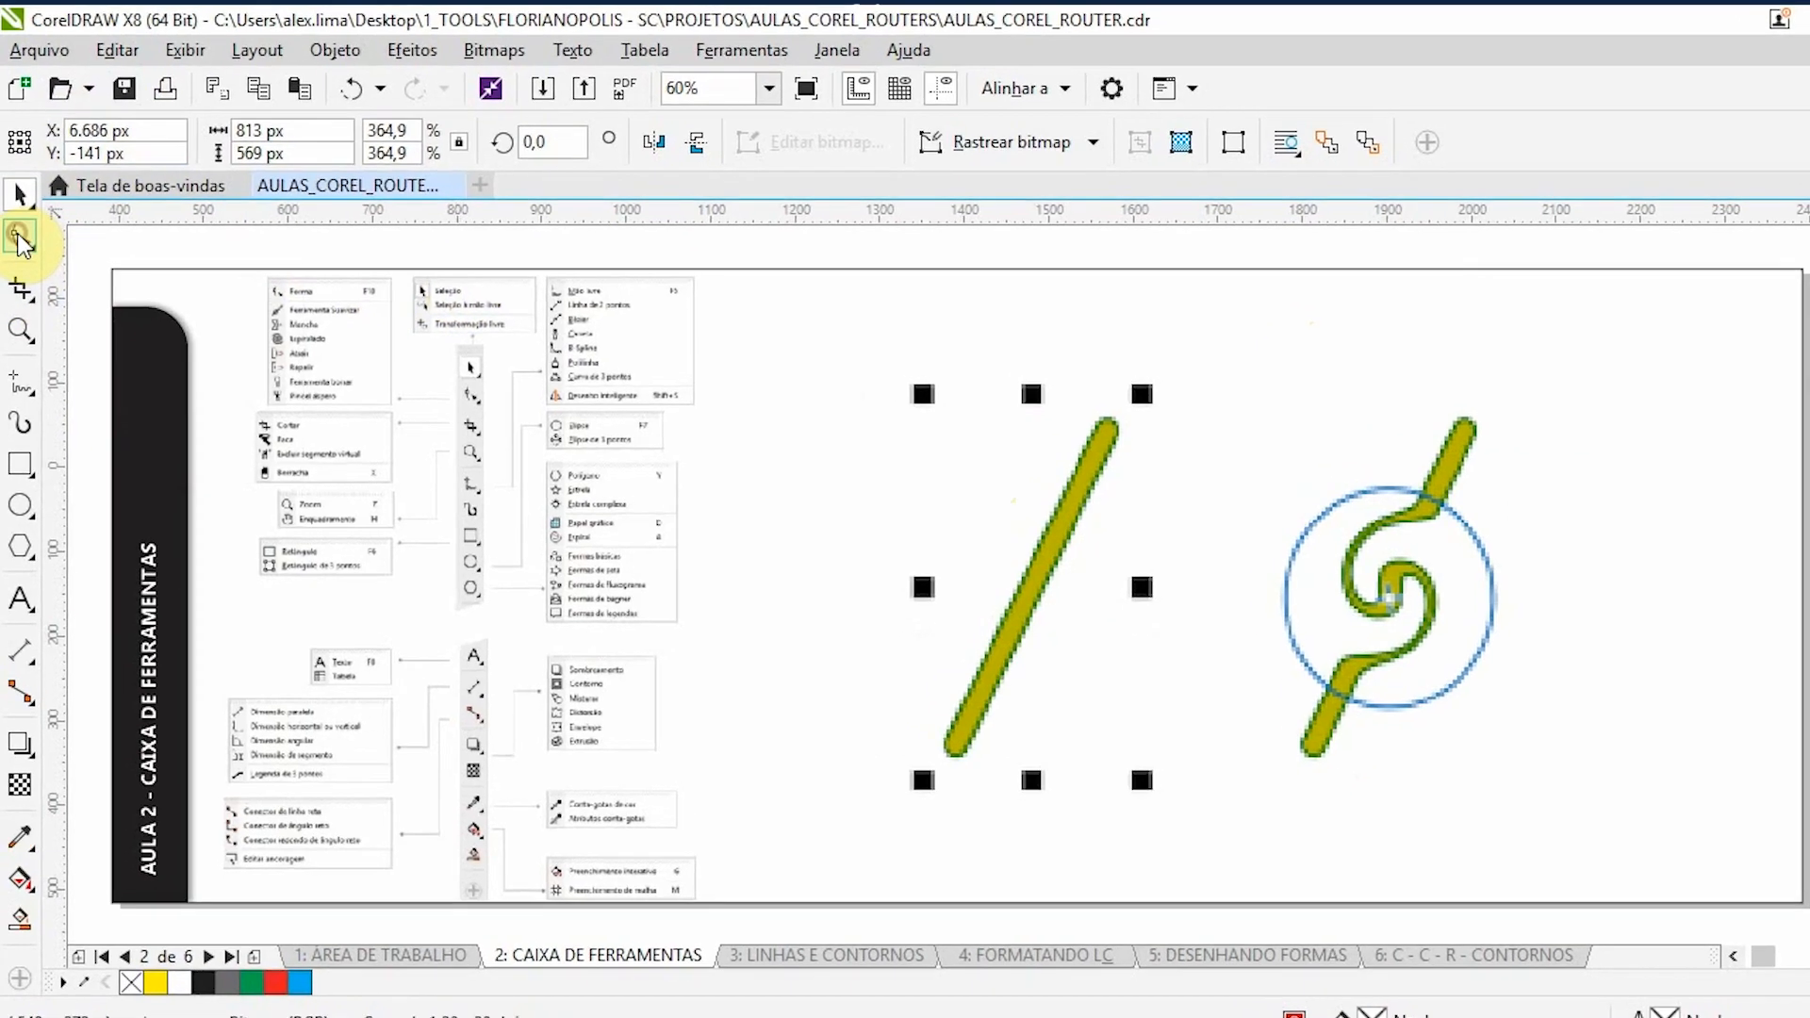
- Nudge the twirled line illustration and the orange flag illustration 5.000 px right, consulting the Shape tool group (Forma) for each
click(21, 260)
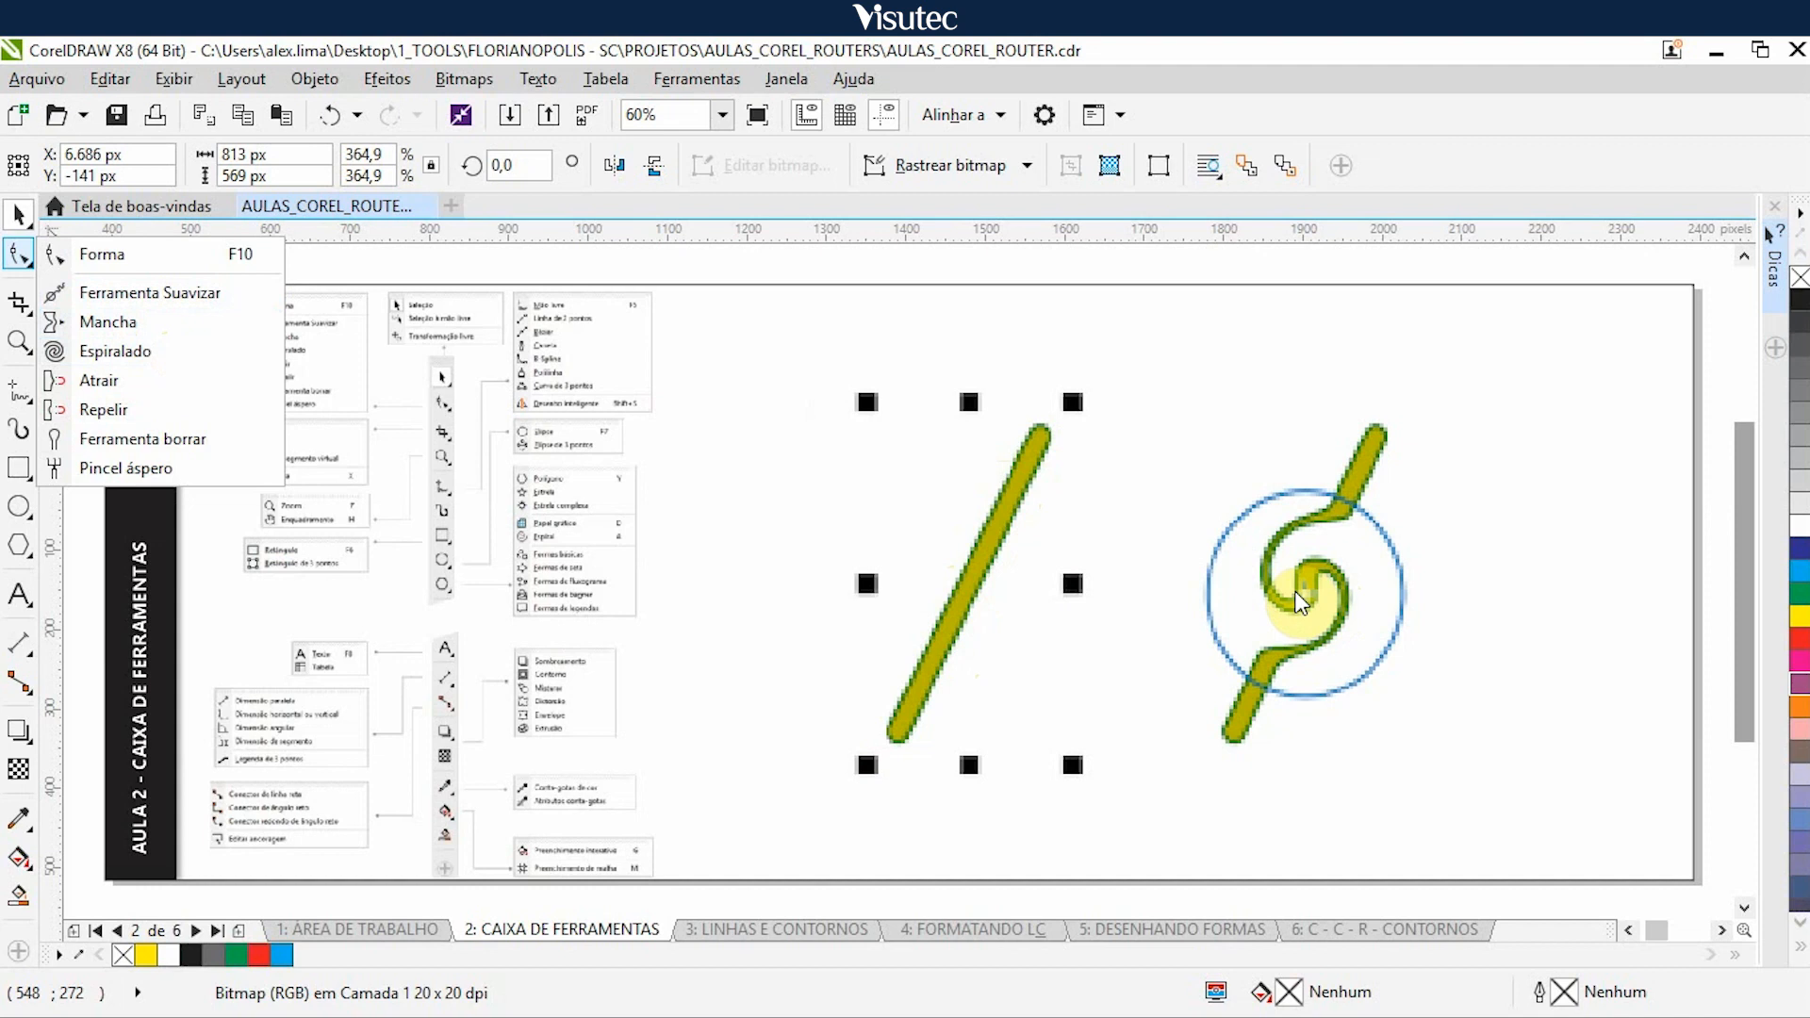
key(space)
key(Right)
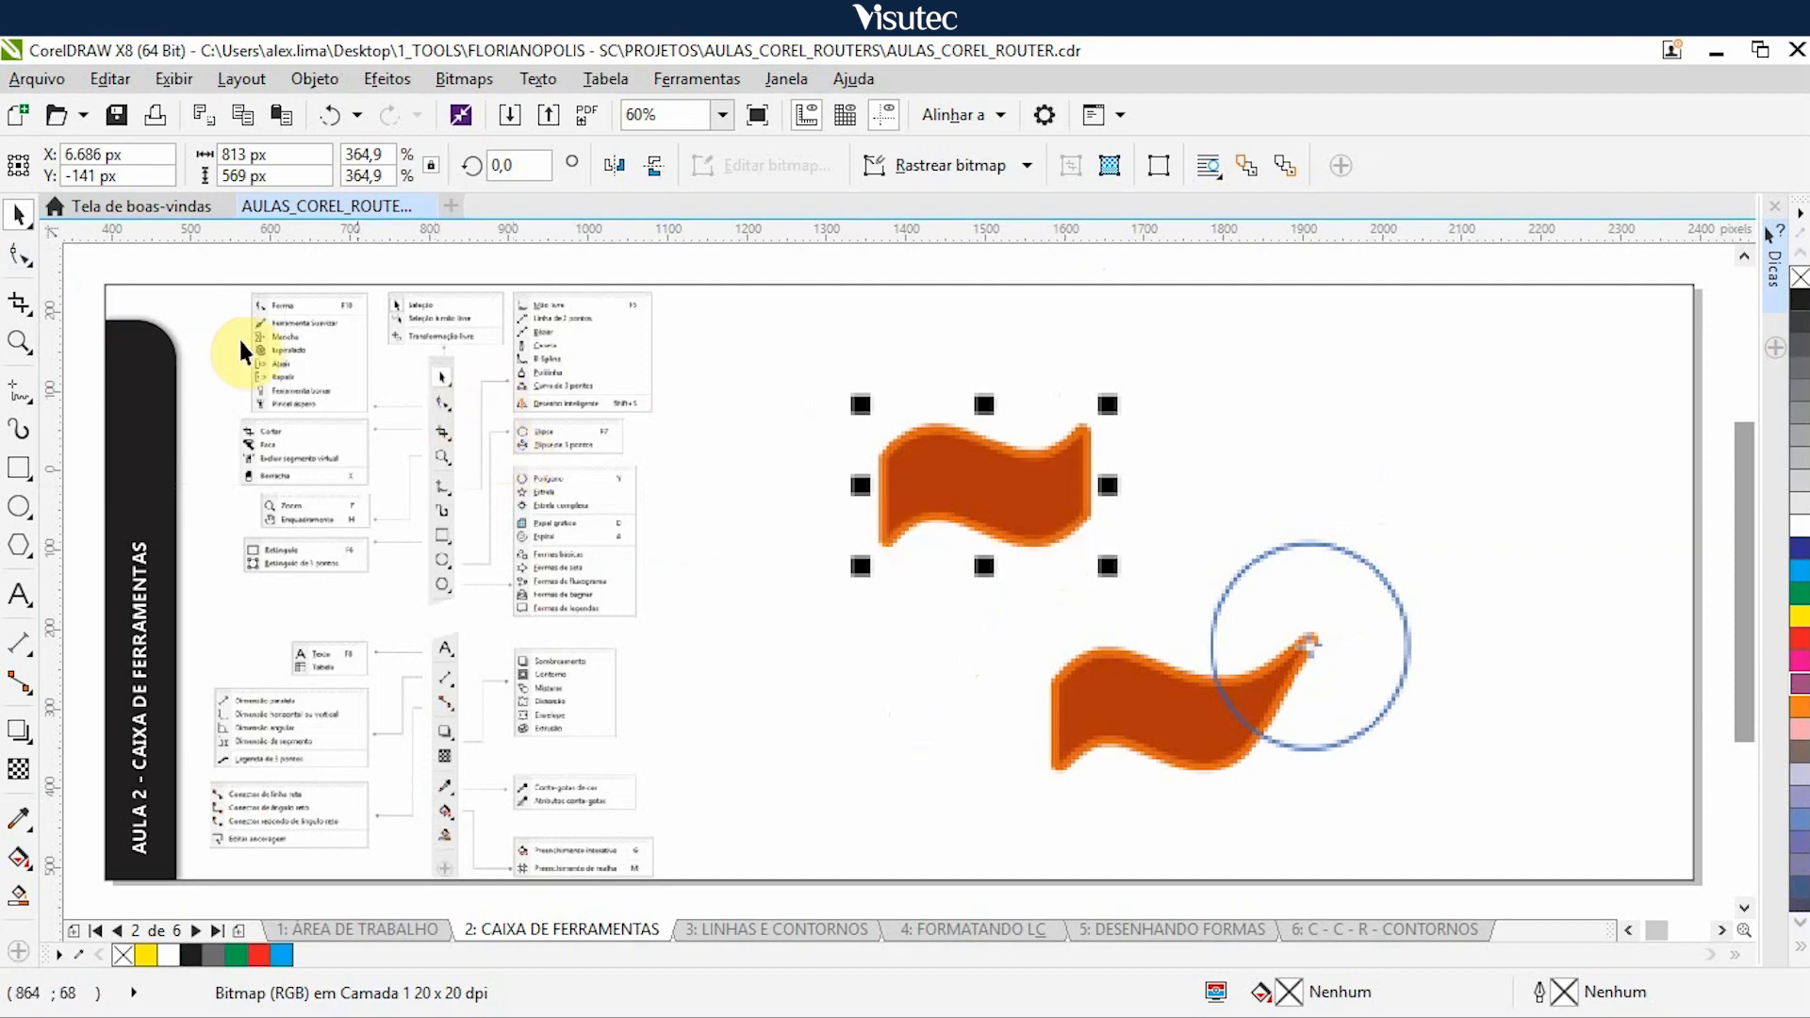
click(21, 260)
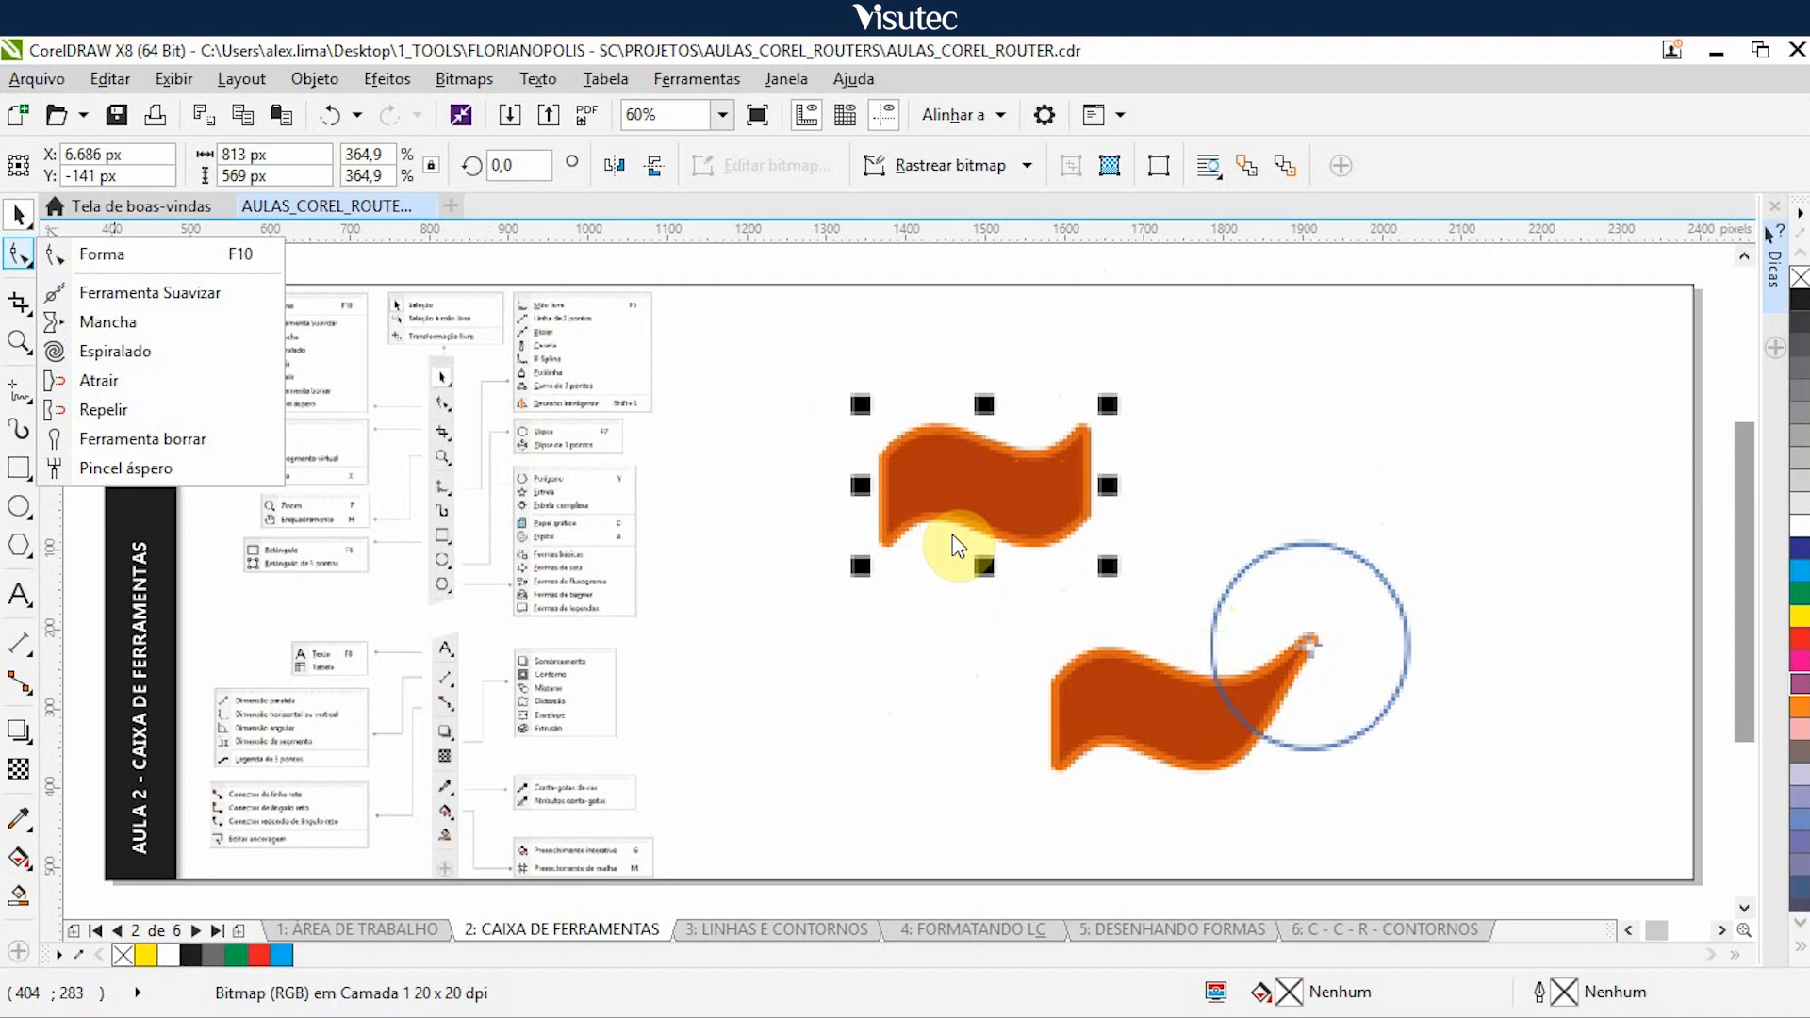
click(939, 507)
click(939, 507)
key(ctrl+z)
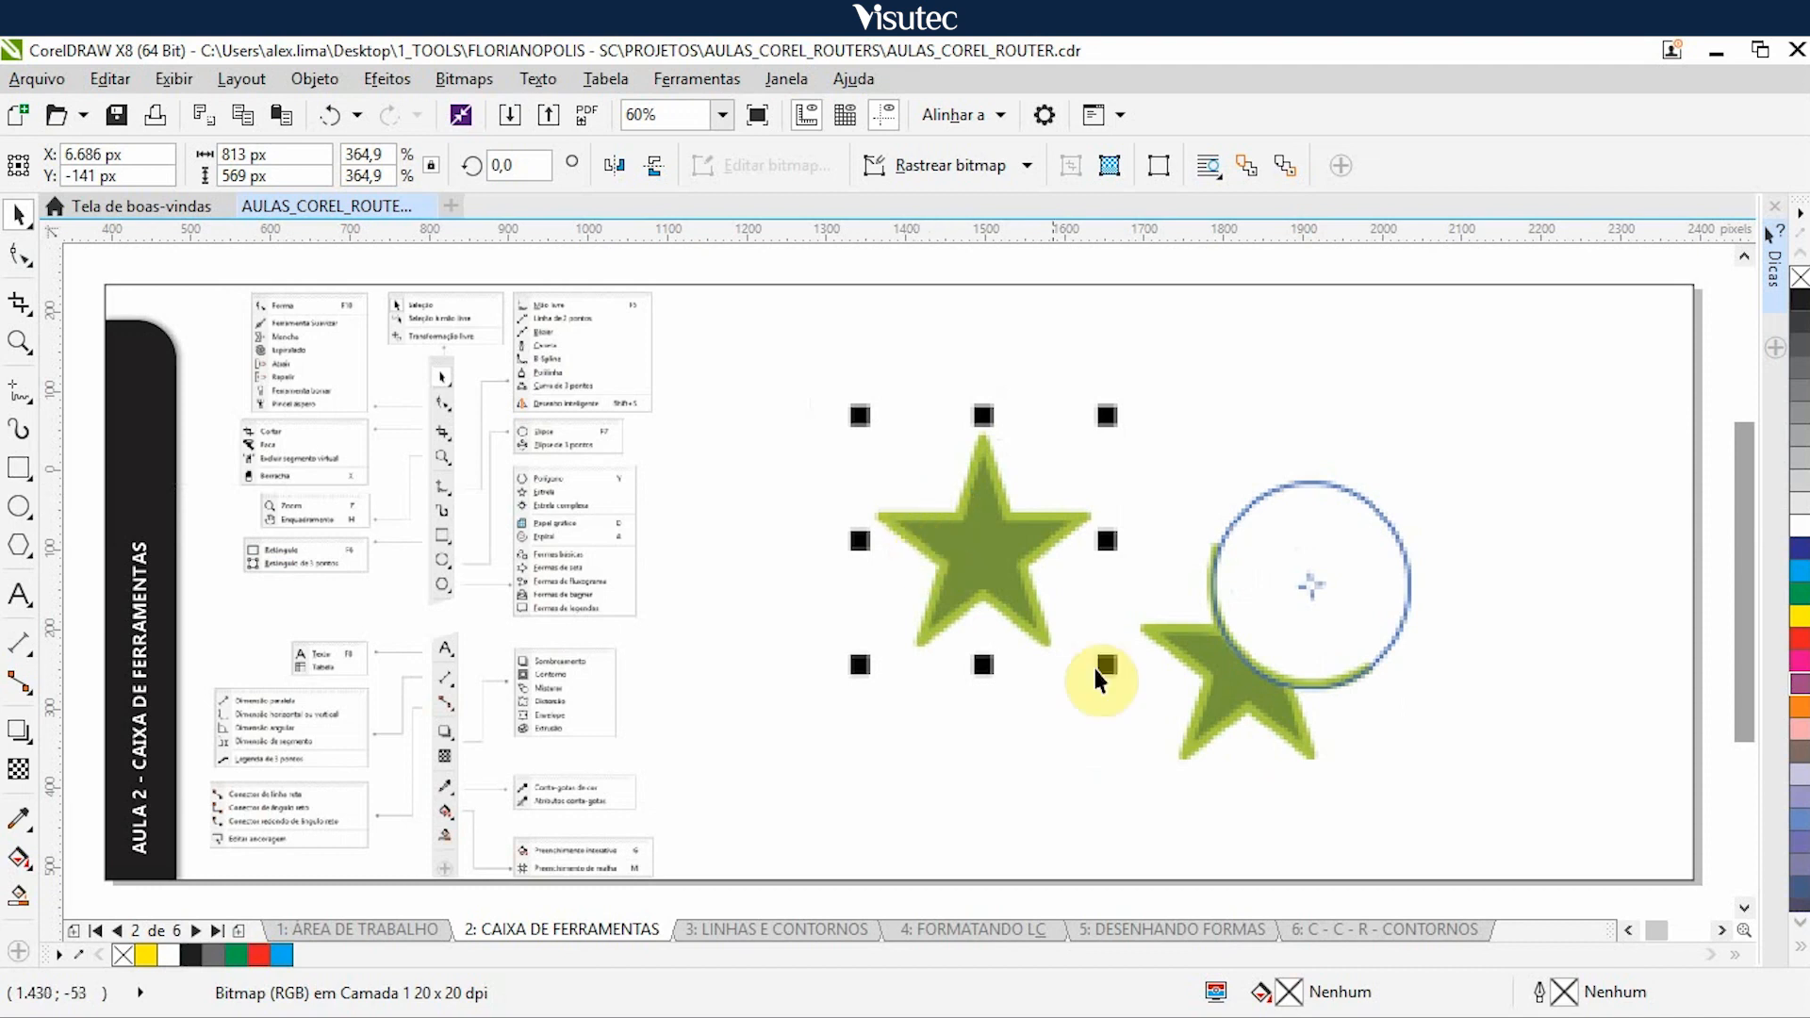
- Nudge the green star illustration and the curved green stems illustration 5.000 px right to uncover the beige rectangles example
click(982, 562)
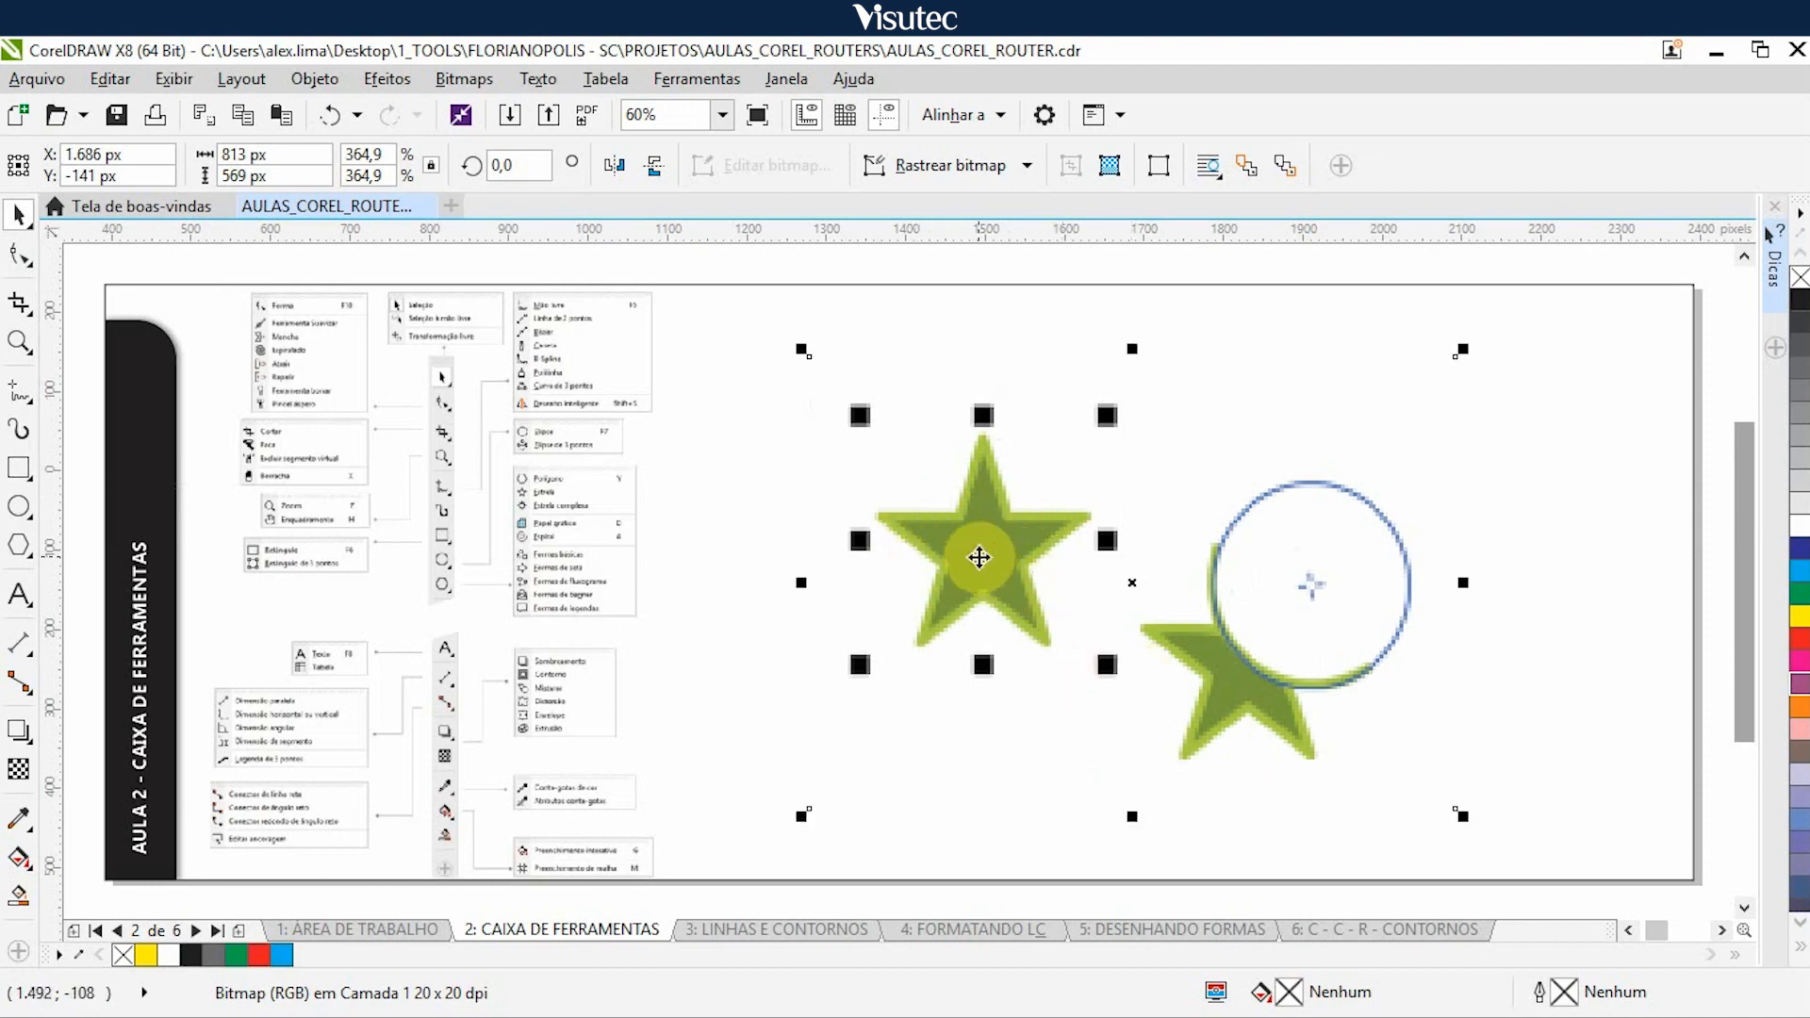
key(Right)
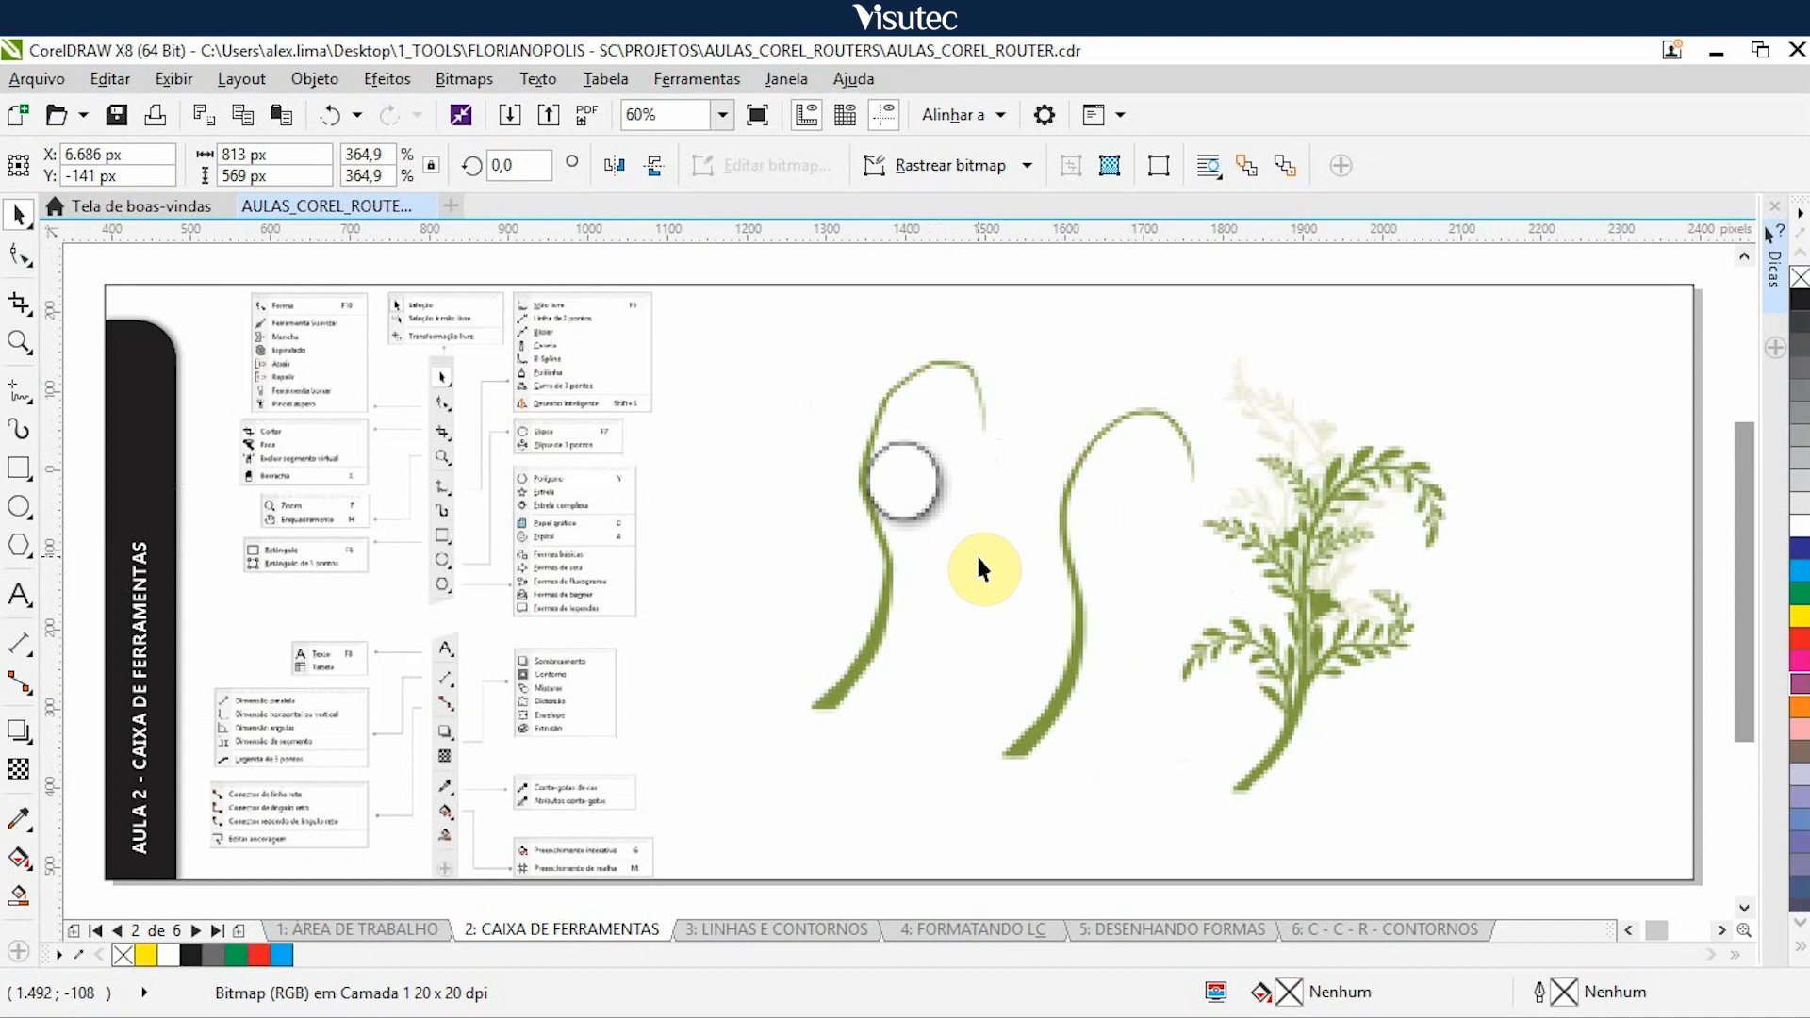
click(1041, 564)
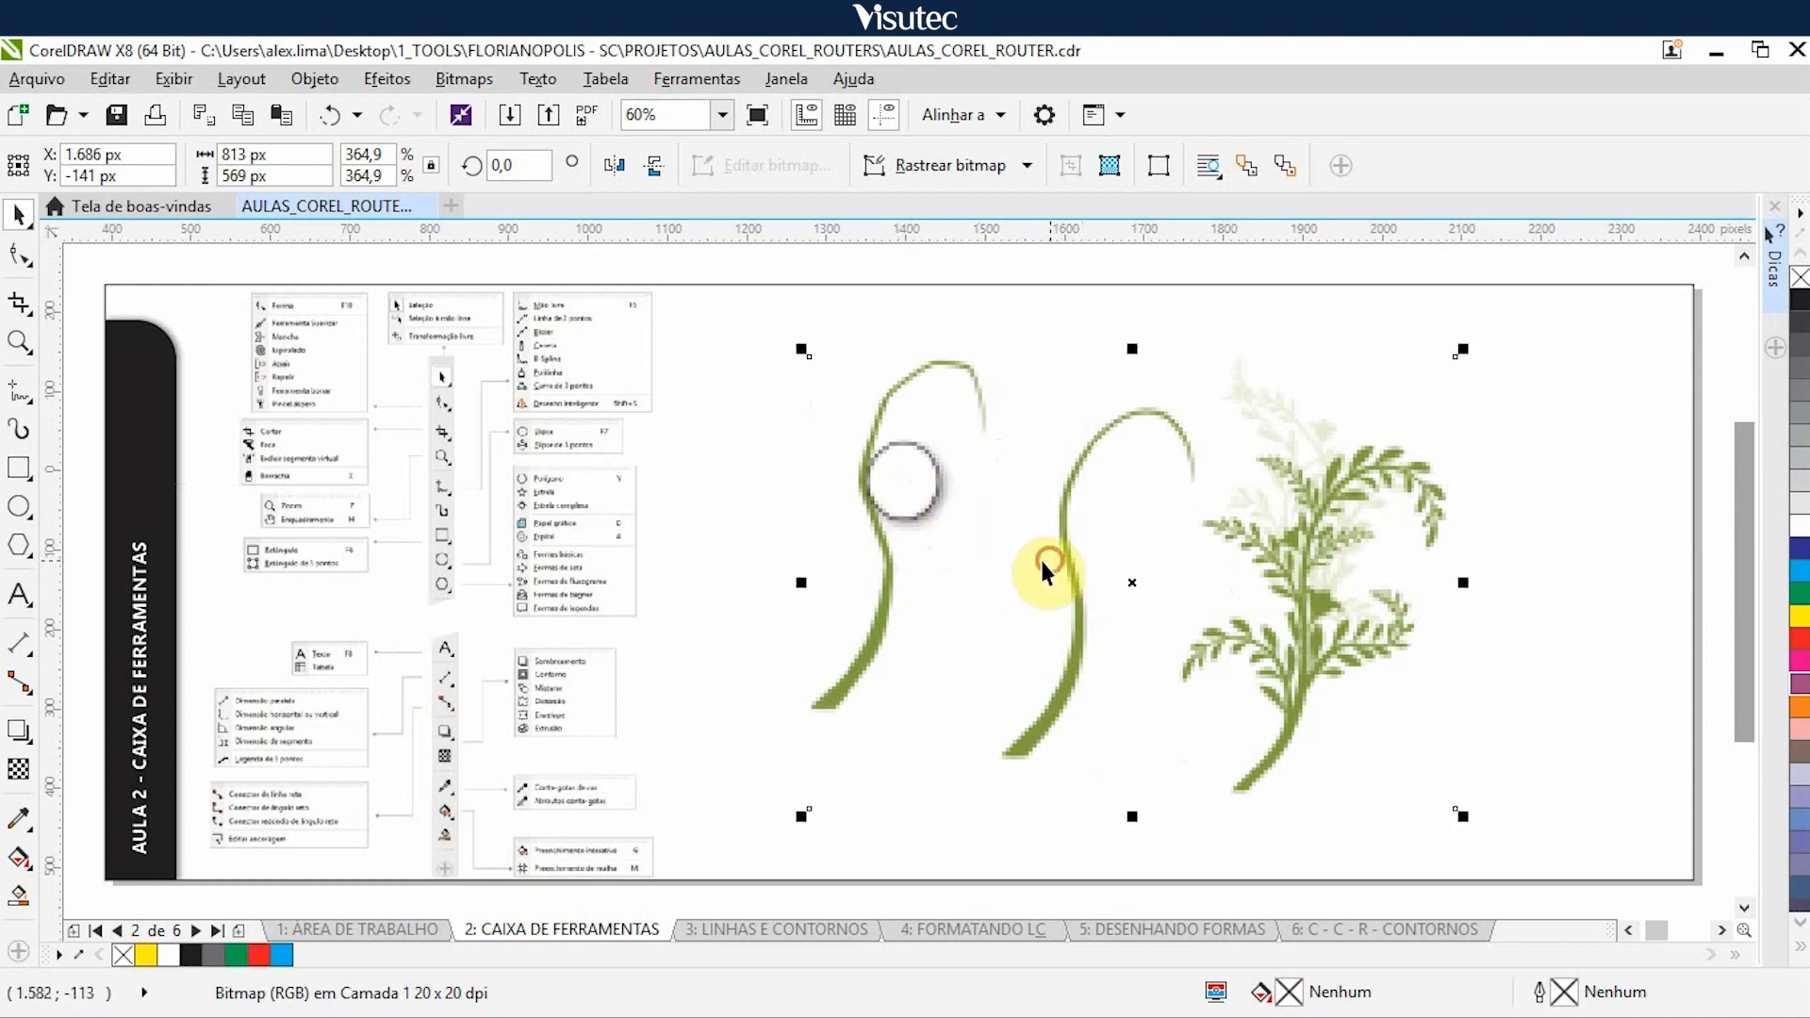
key(Right)
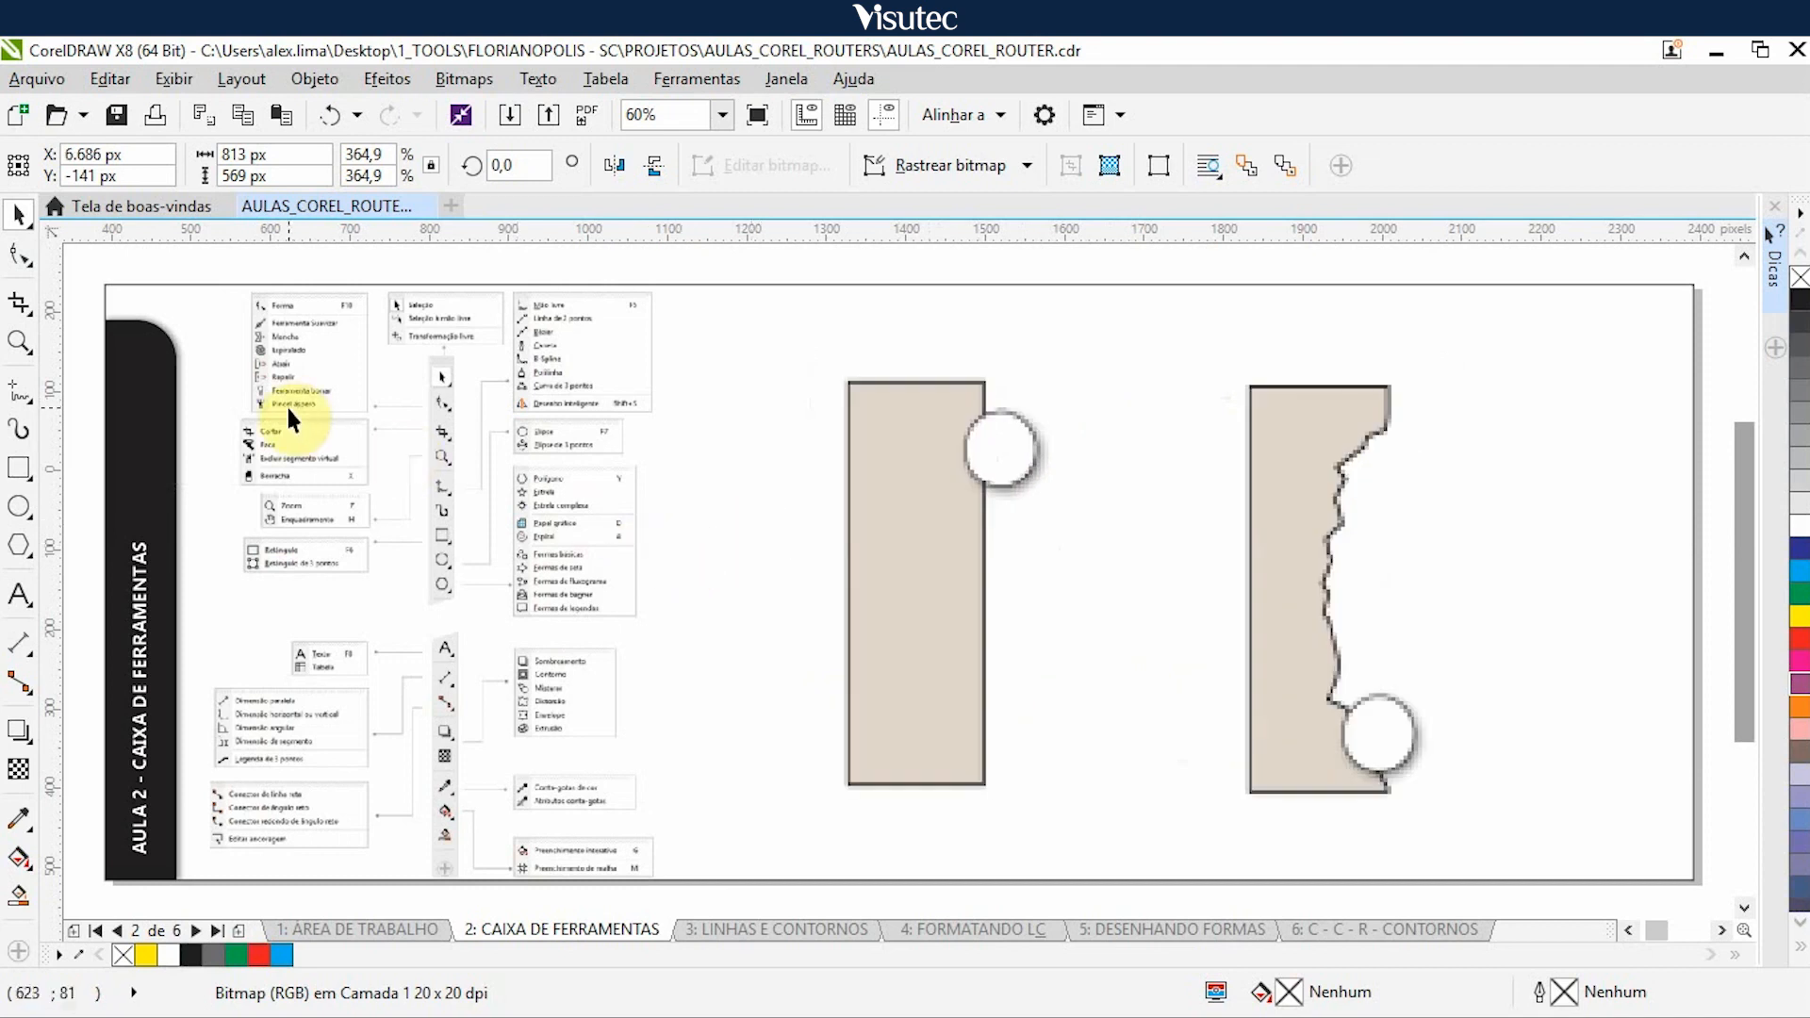
- Consult the Shape tool group (Forma) and nudge the beige rectangles illustration 5.000 px right
click(19, 266)
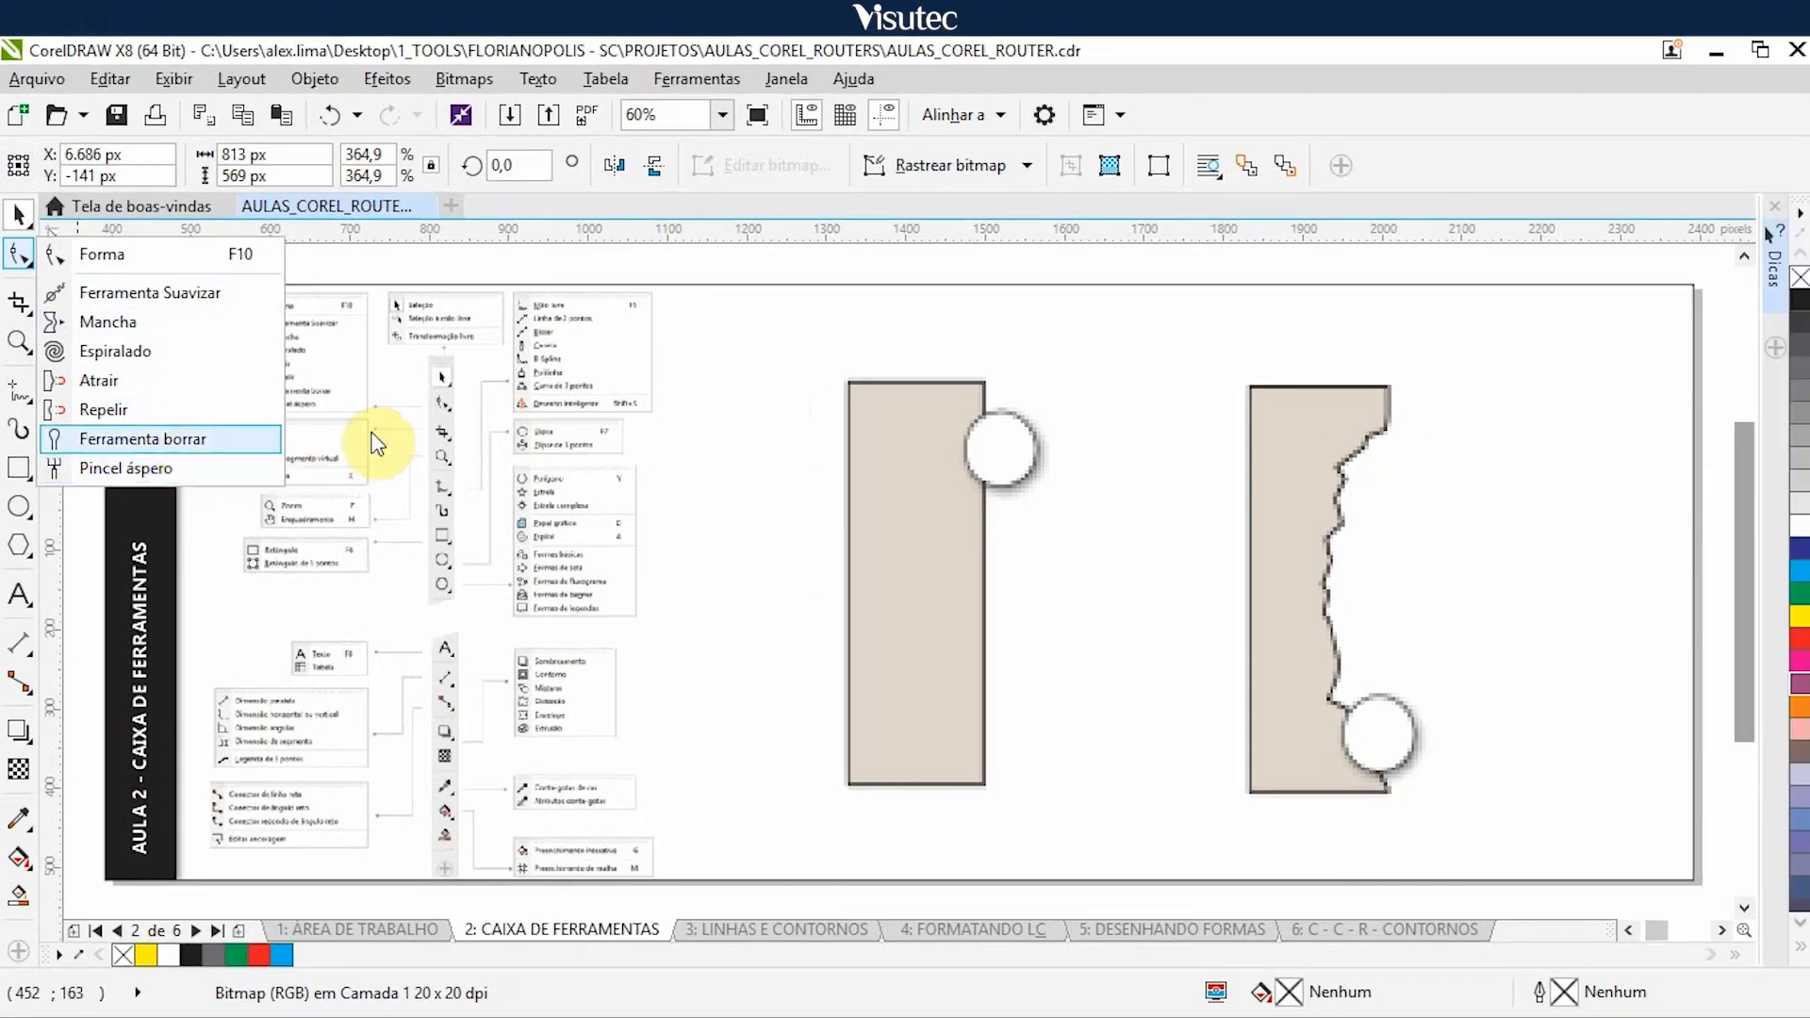
click(977, 491)
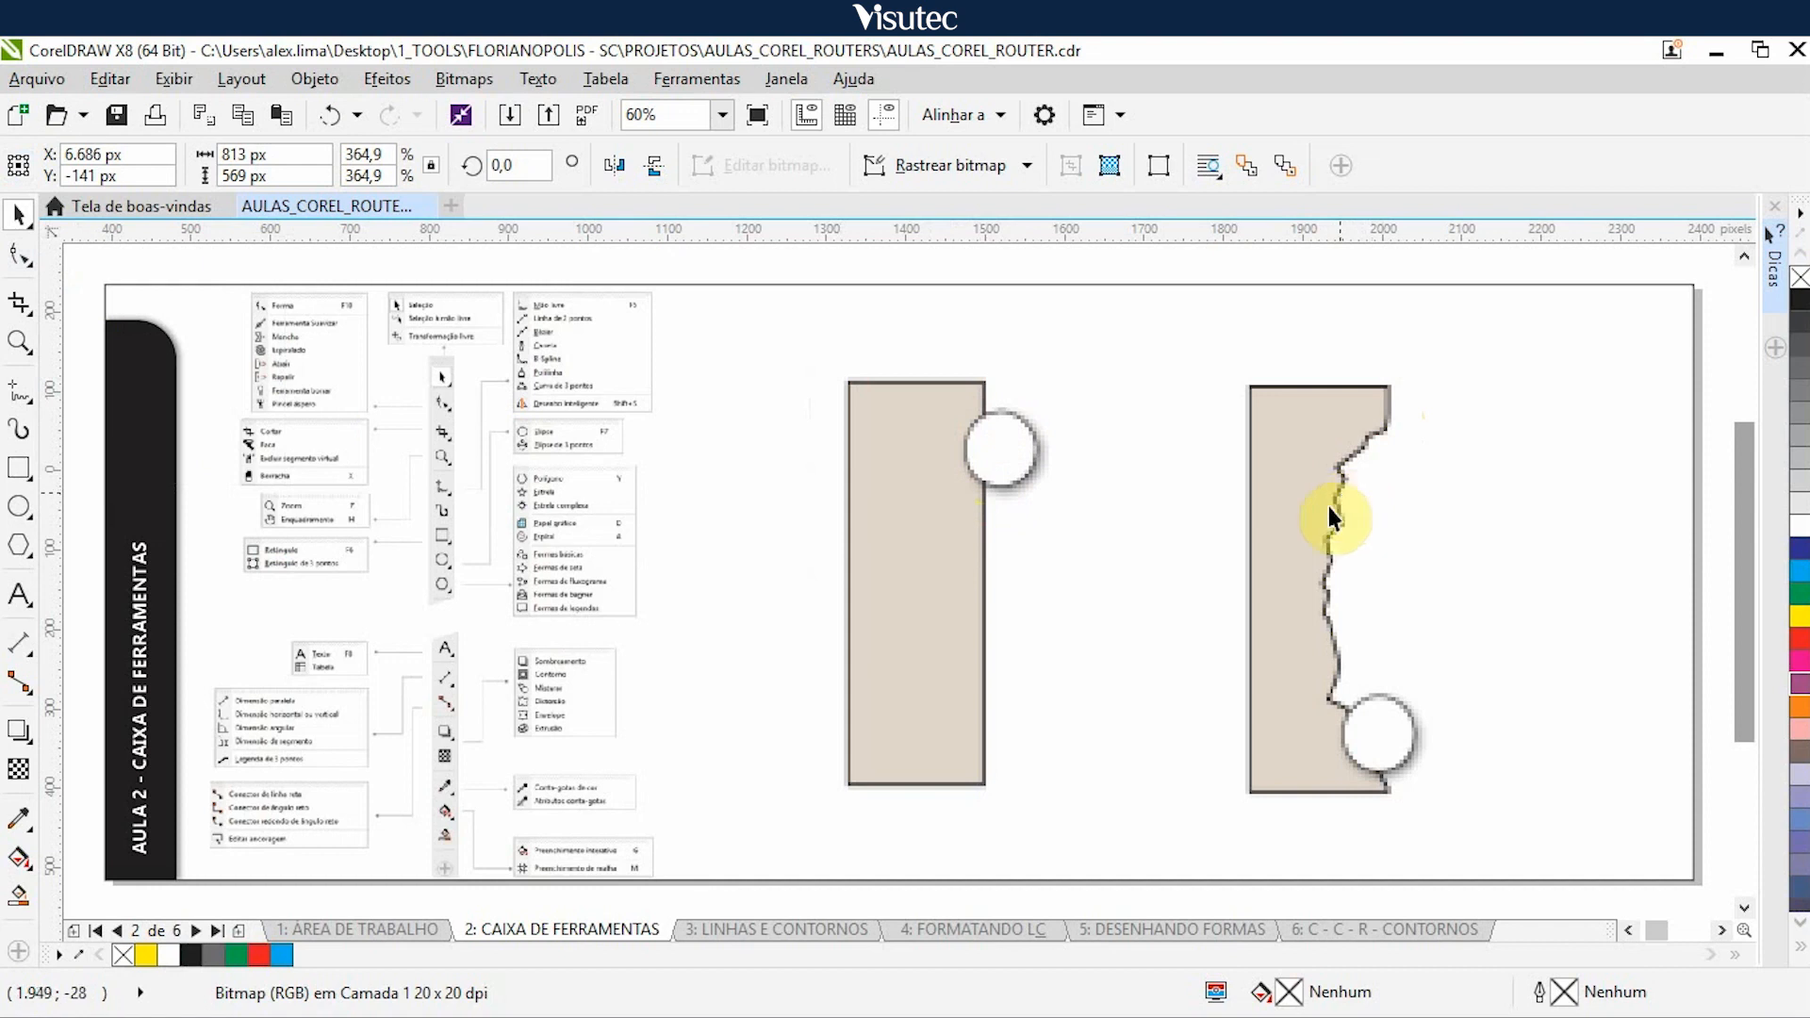
click(1047, 519)
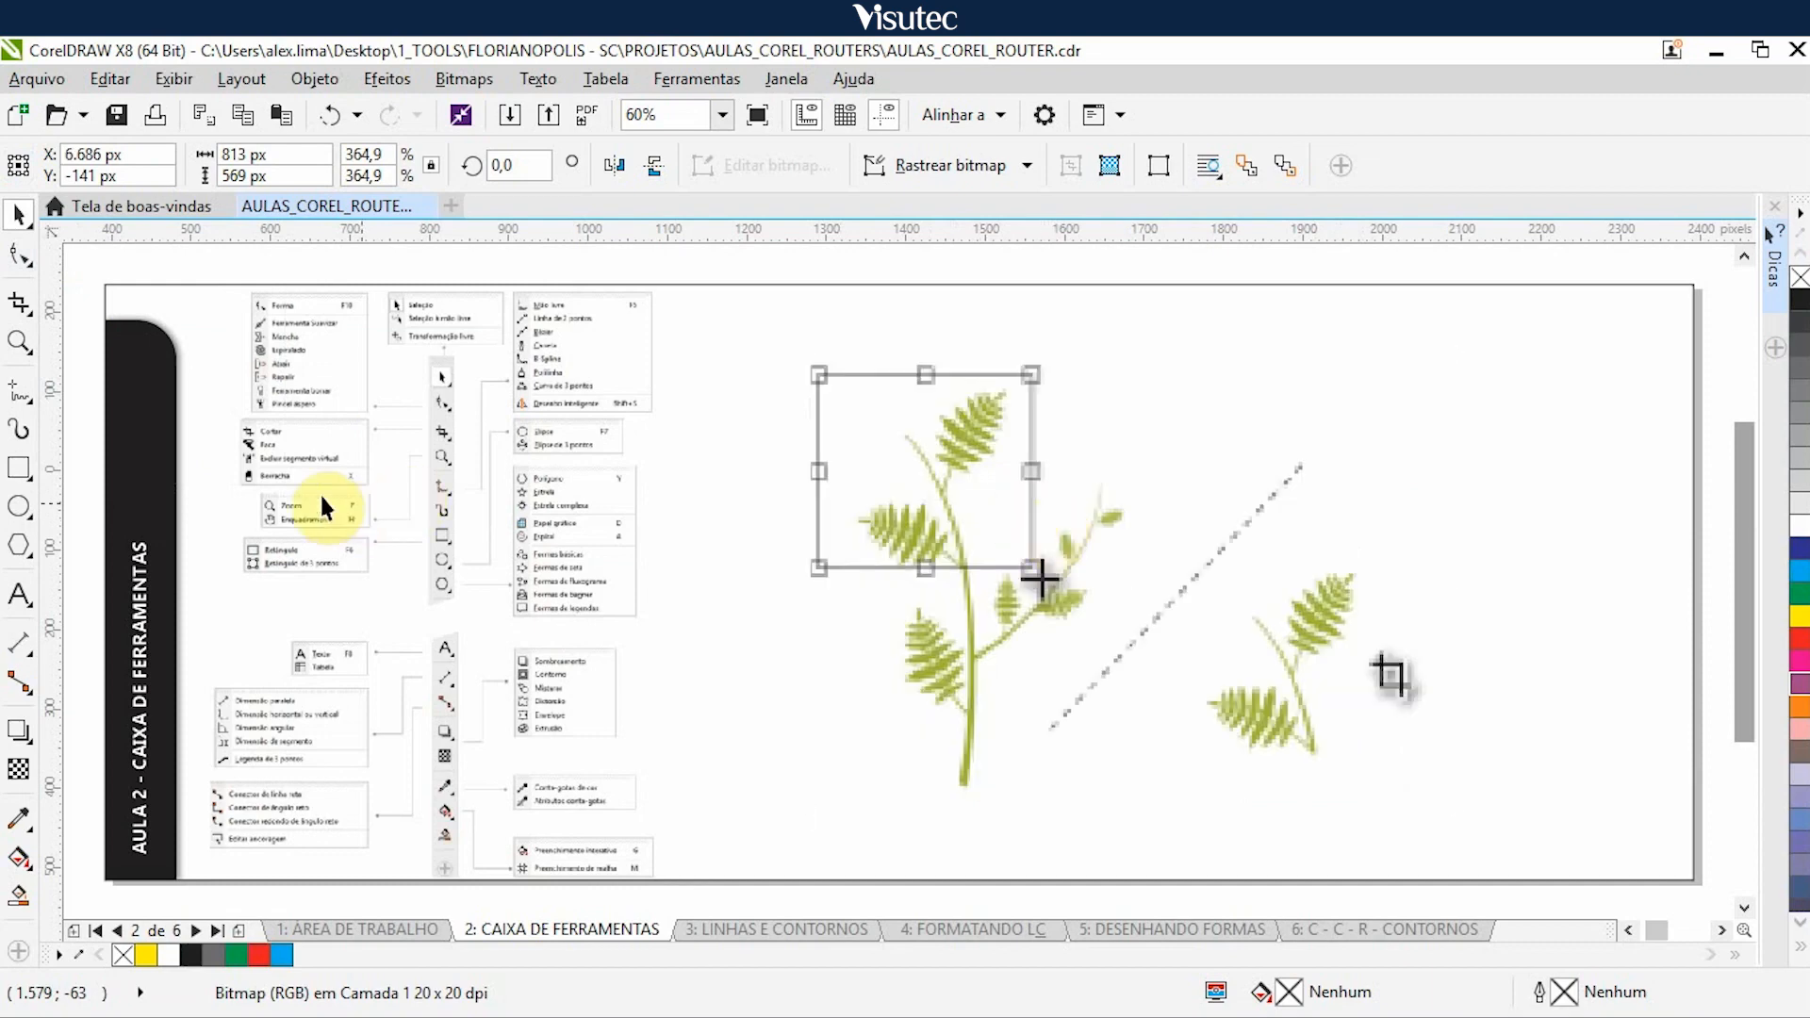
- Consult the Crop tool group (Cortar) and nudge the cropped leaf branch illustration 5.000 px right
click(19, 300)
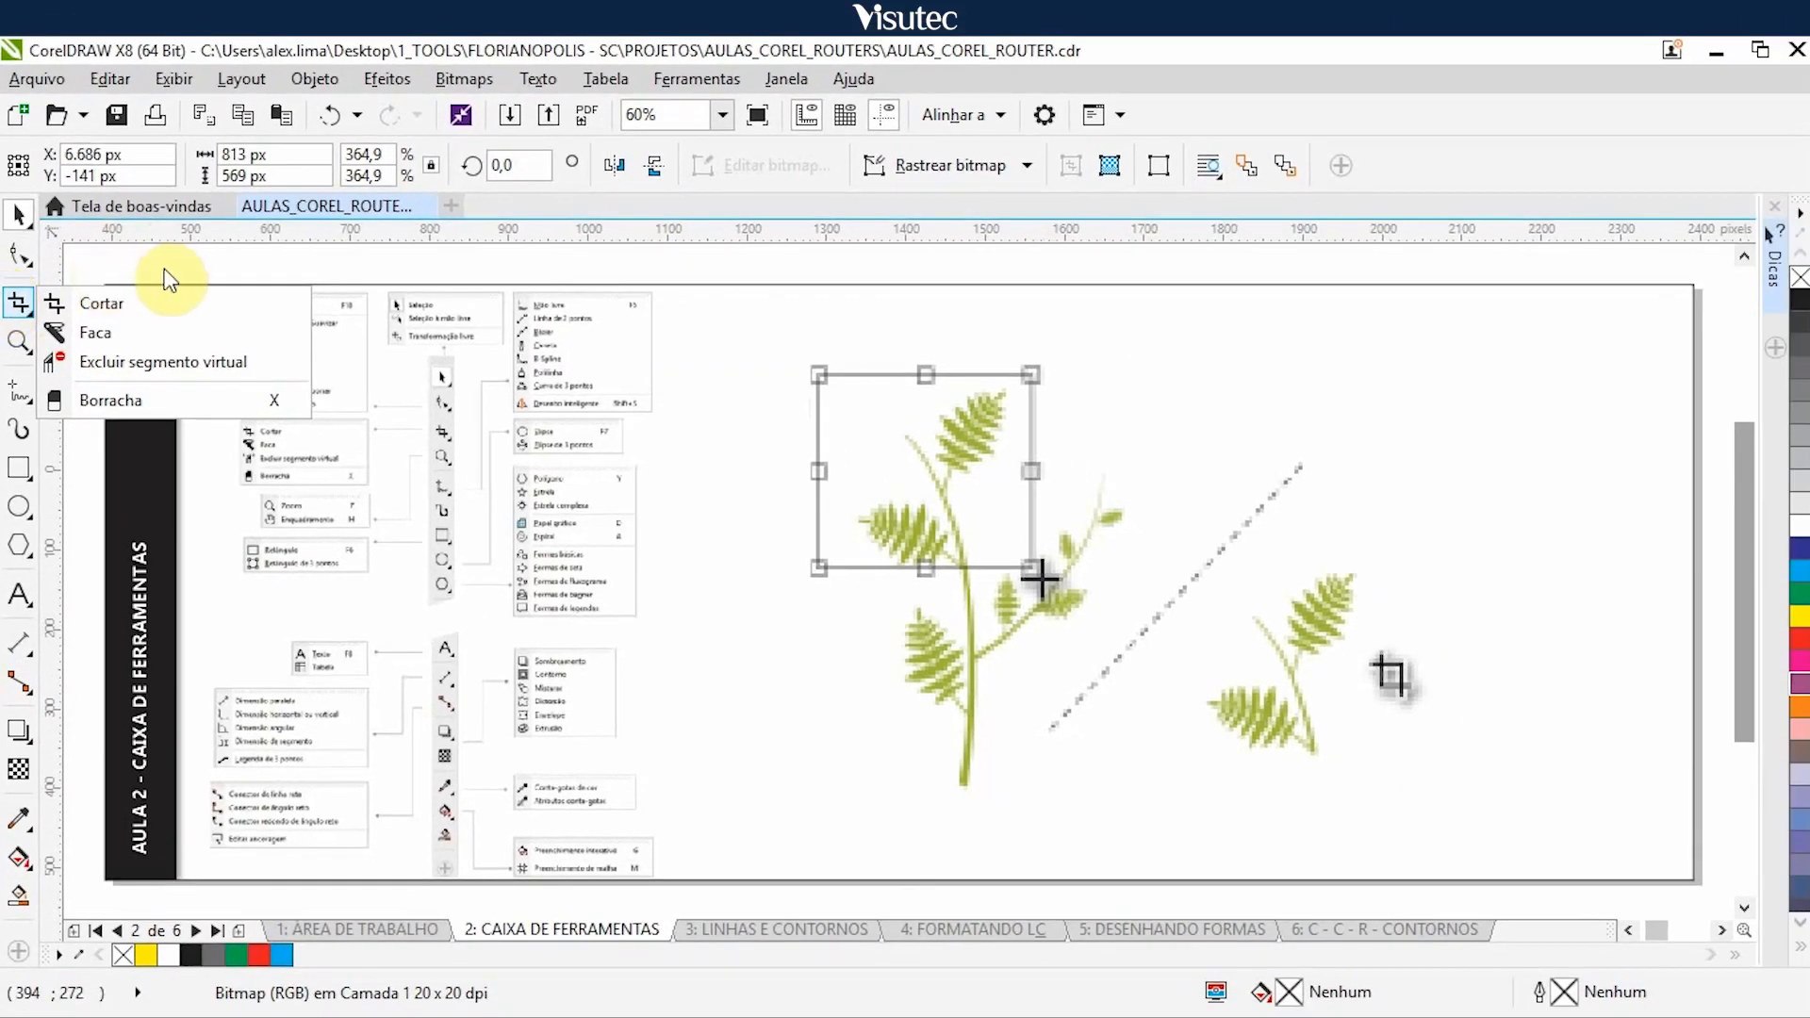
click(462, 264)
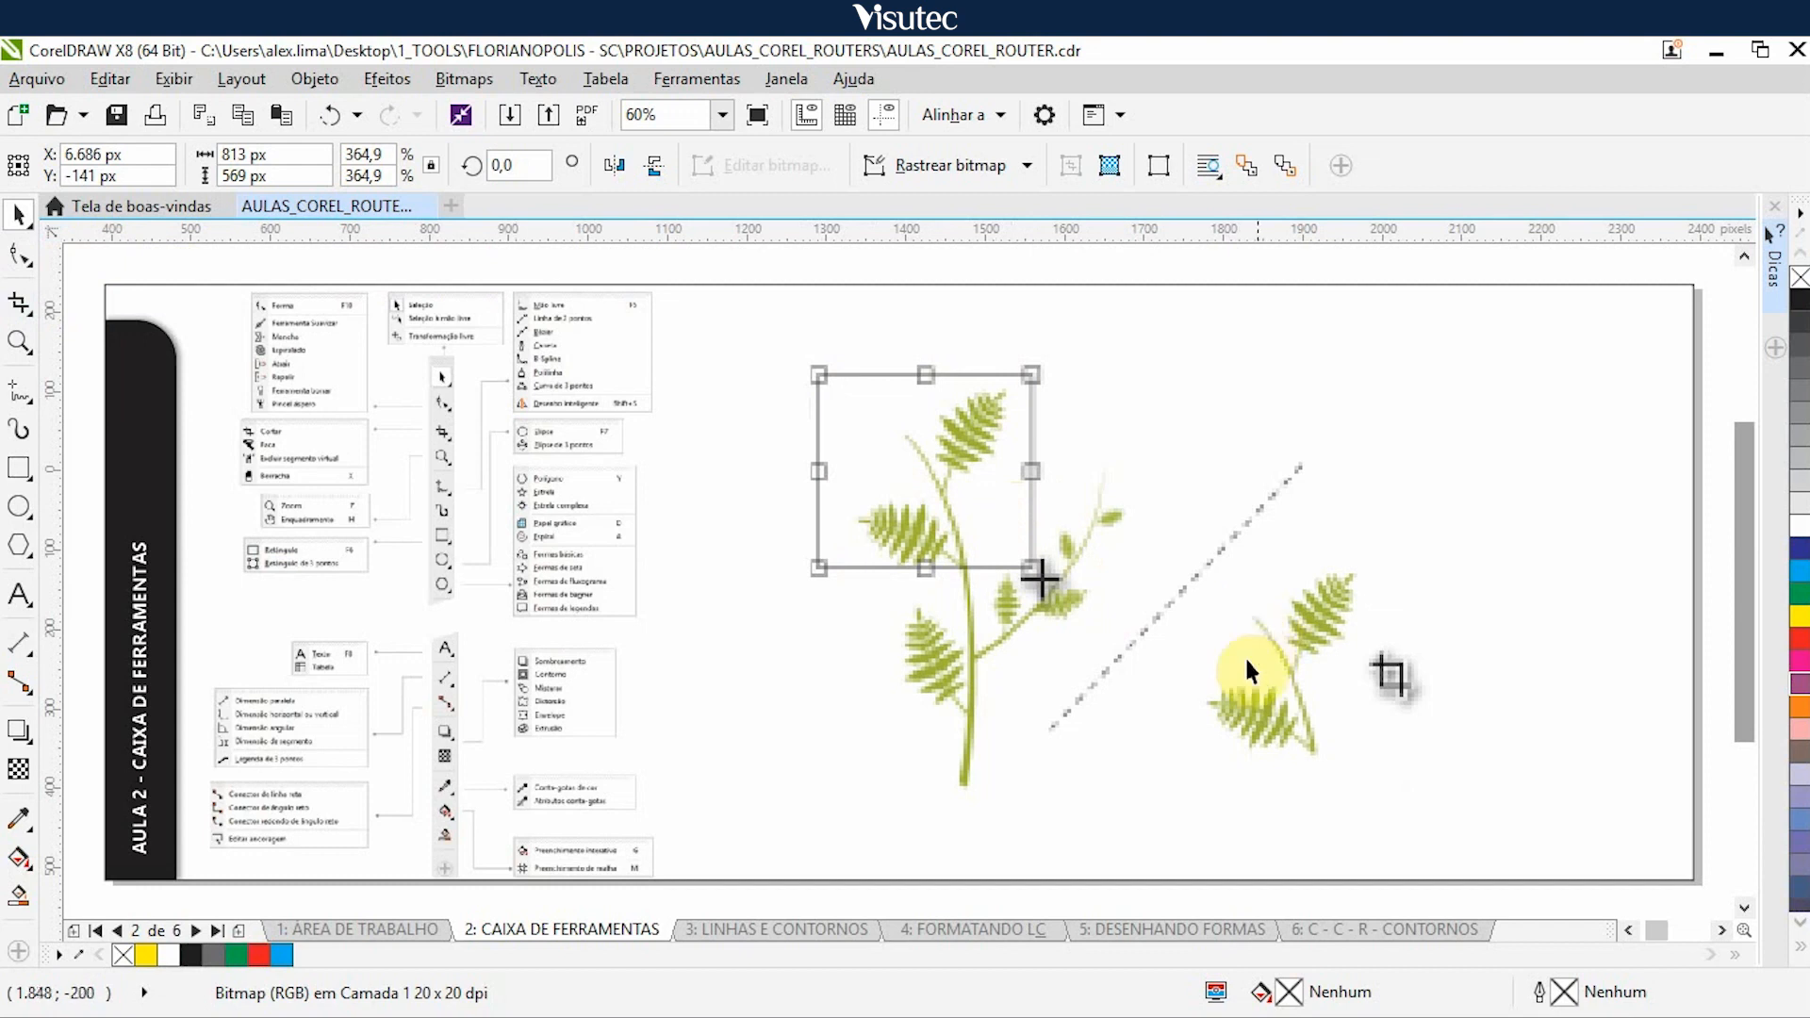
click(1200, 588)
key(Right)
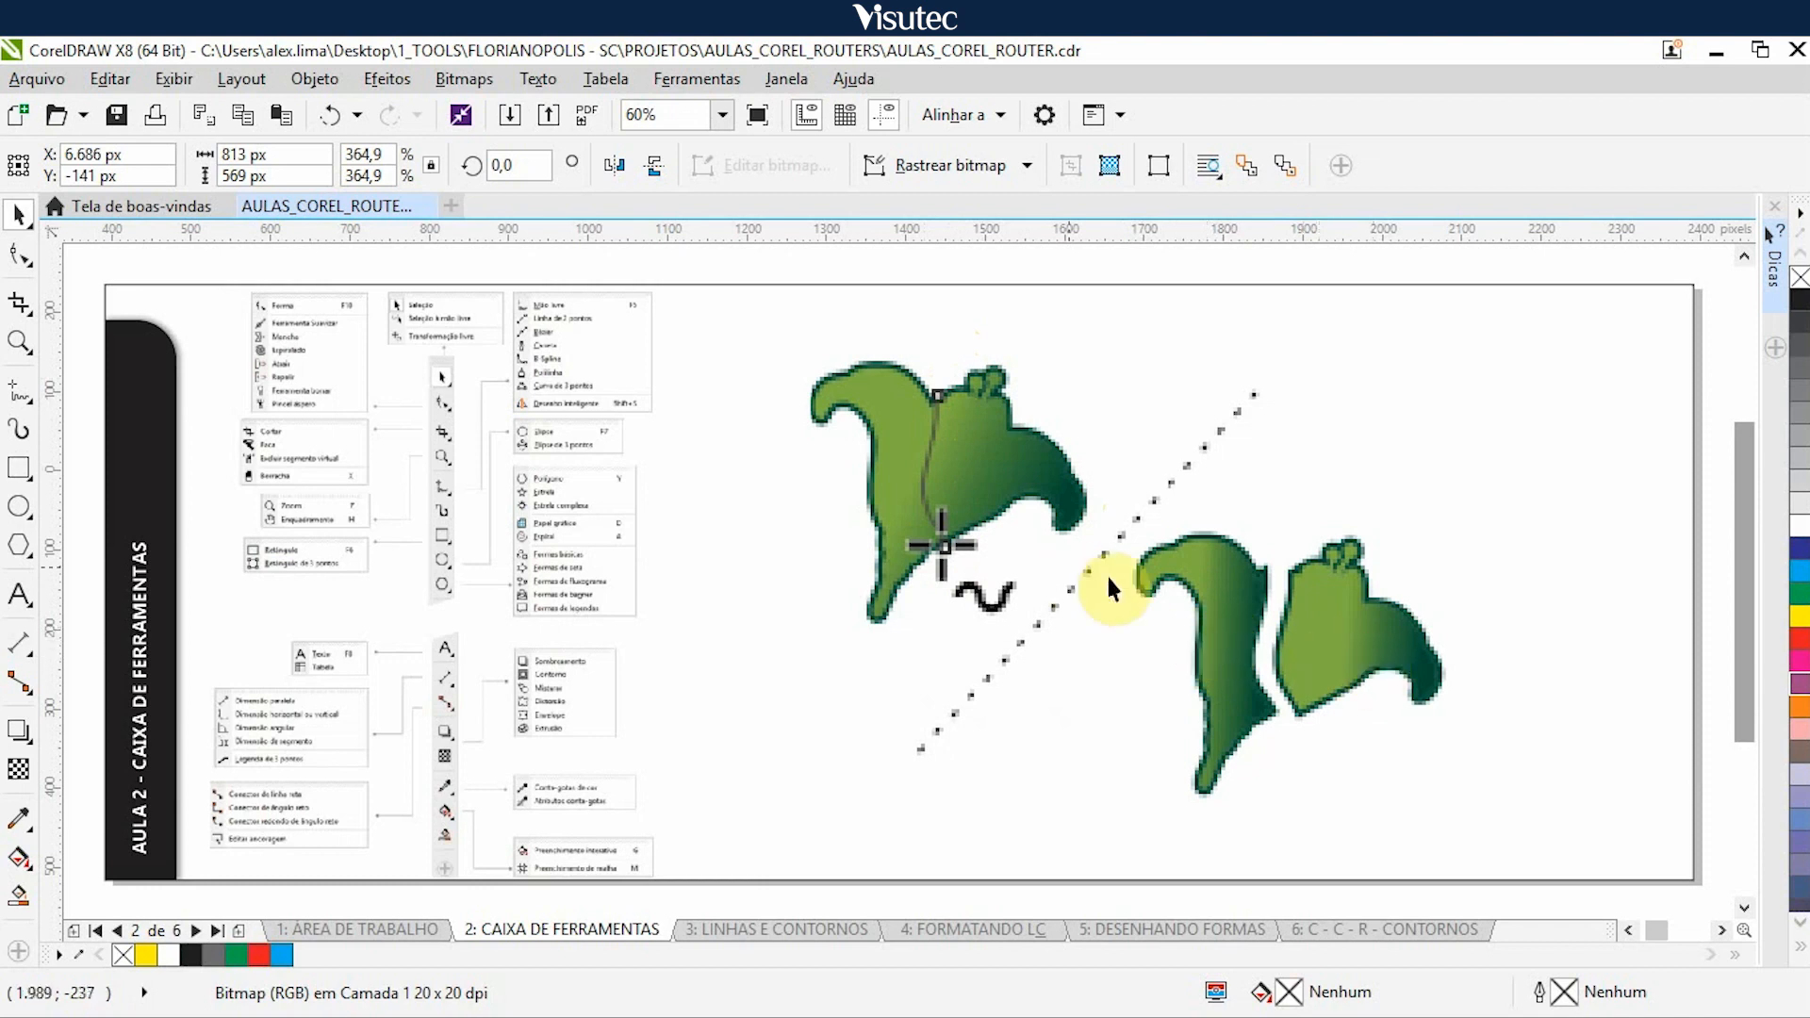
- Nudge the split green shape, the cylinders and the red berries illustrations 5.000 px right to uncover the zoom example
click(1203, 604)
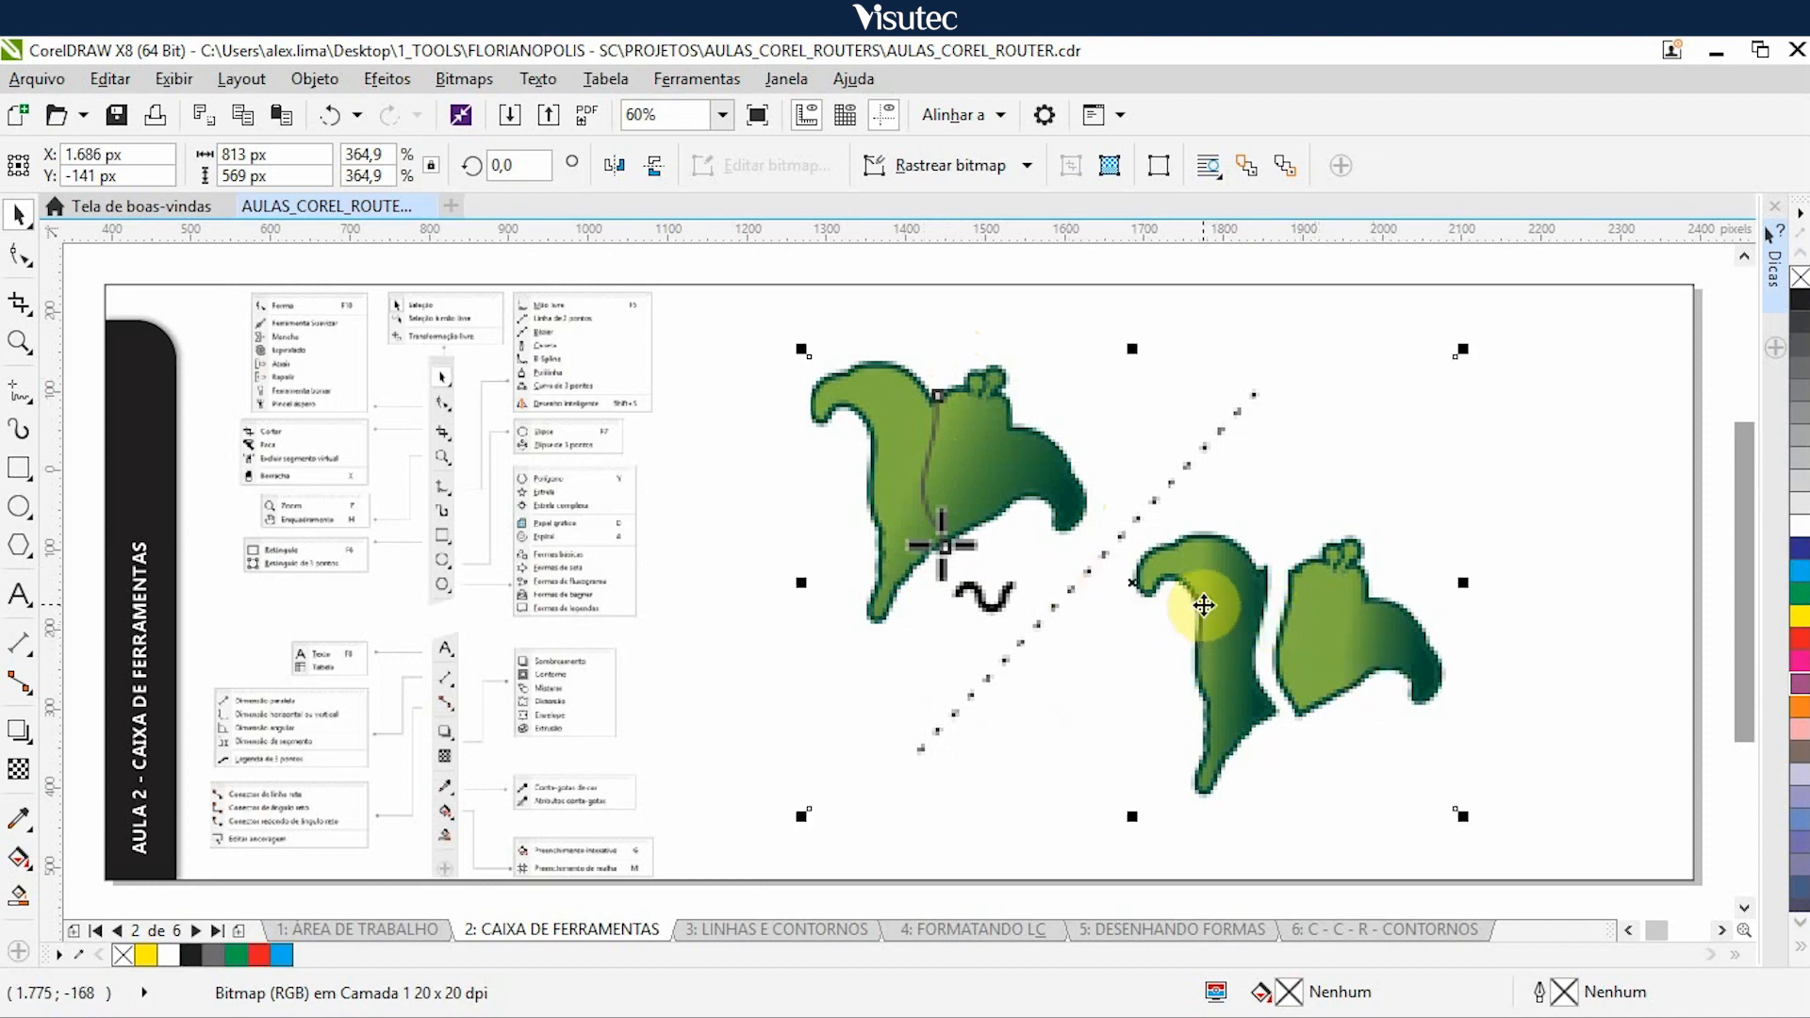
key(Right)
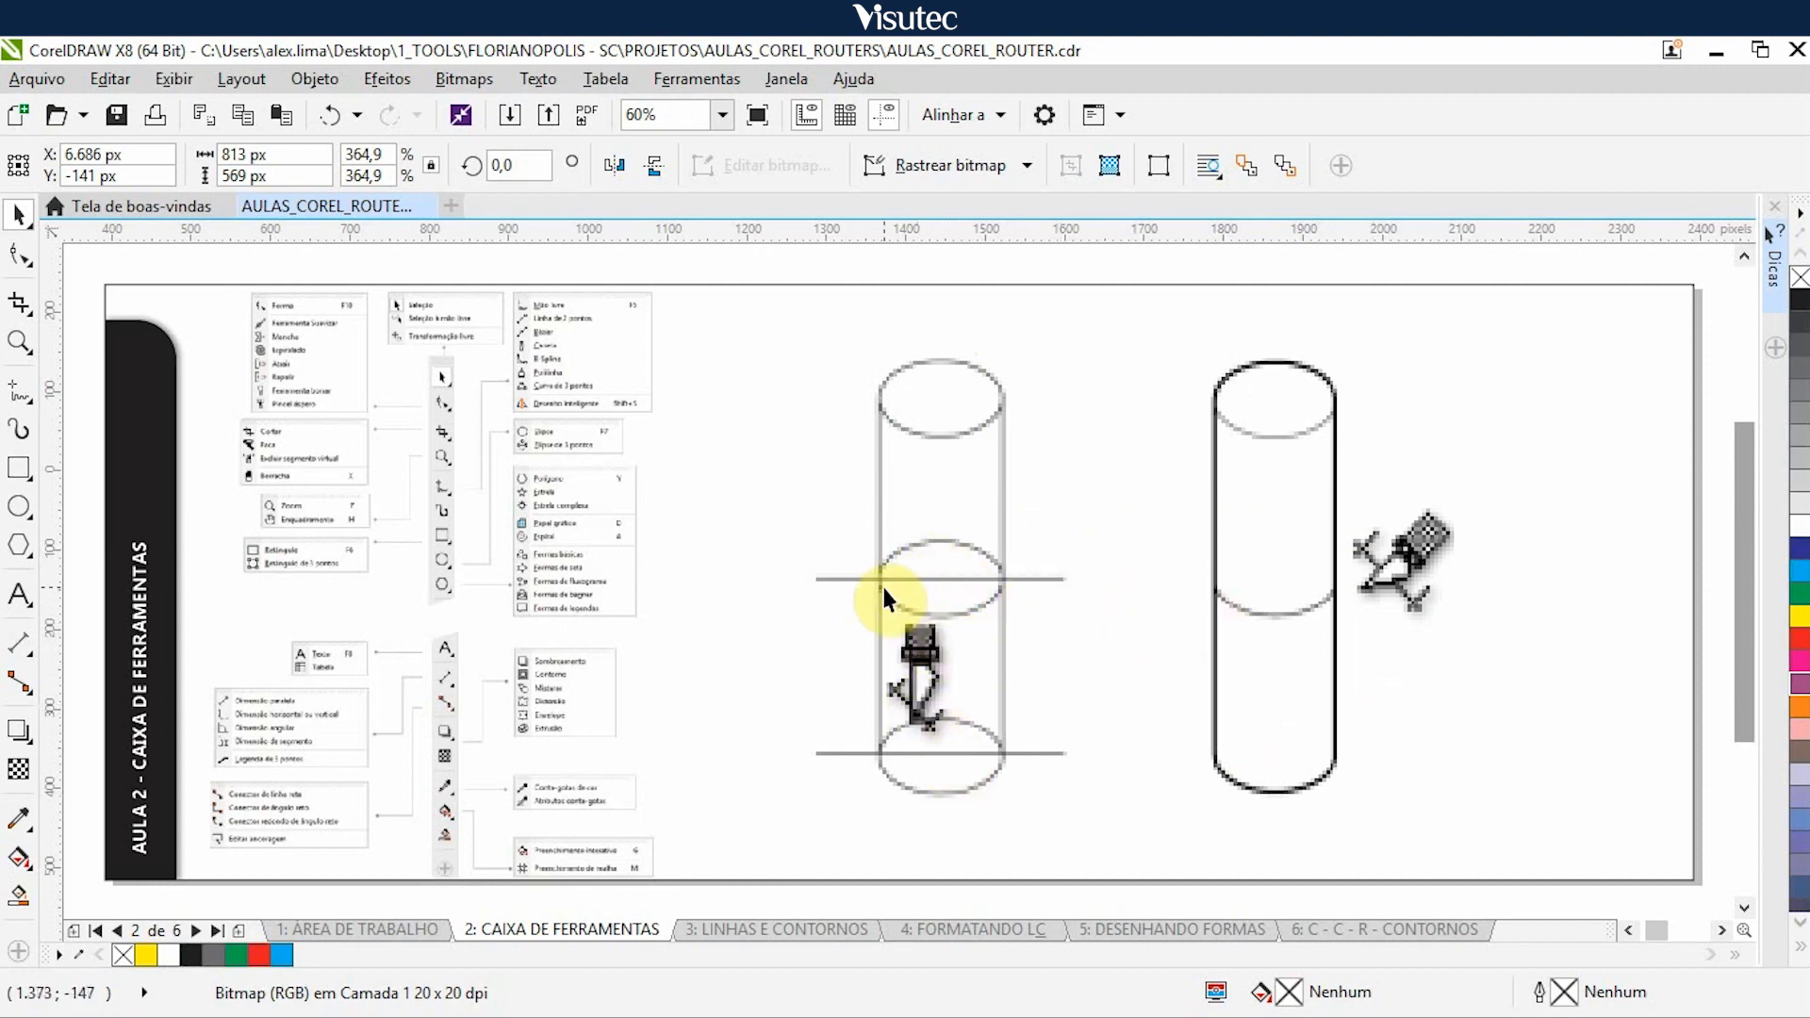
click(957, 544)
key(Right)
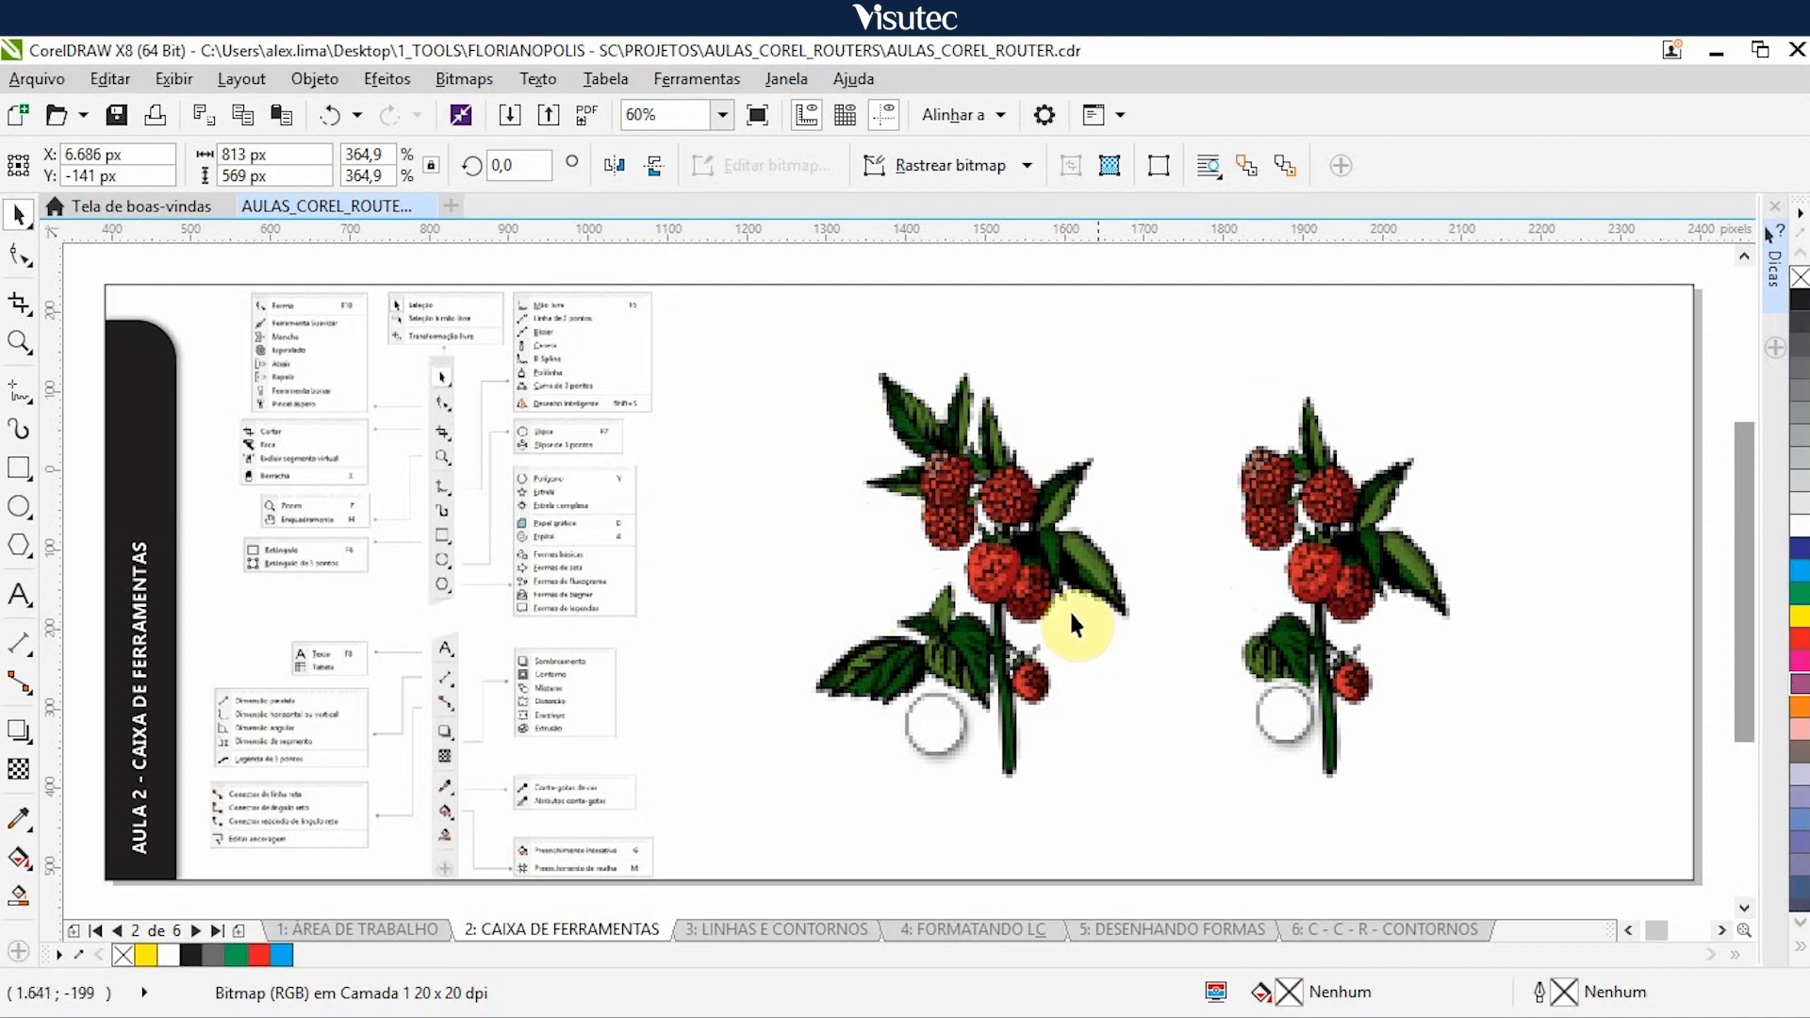
click(990, 639)
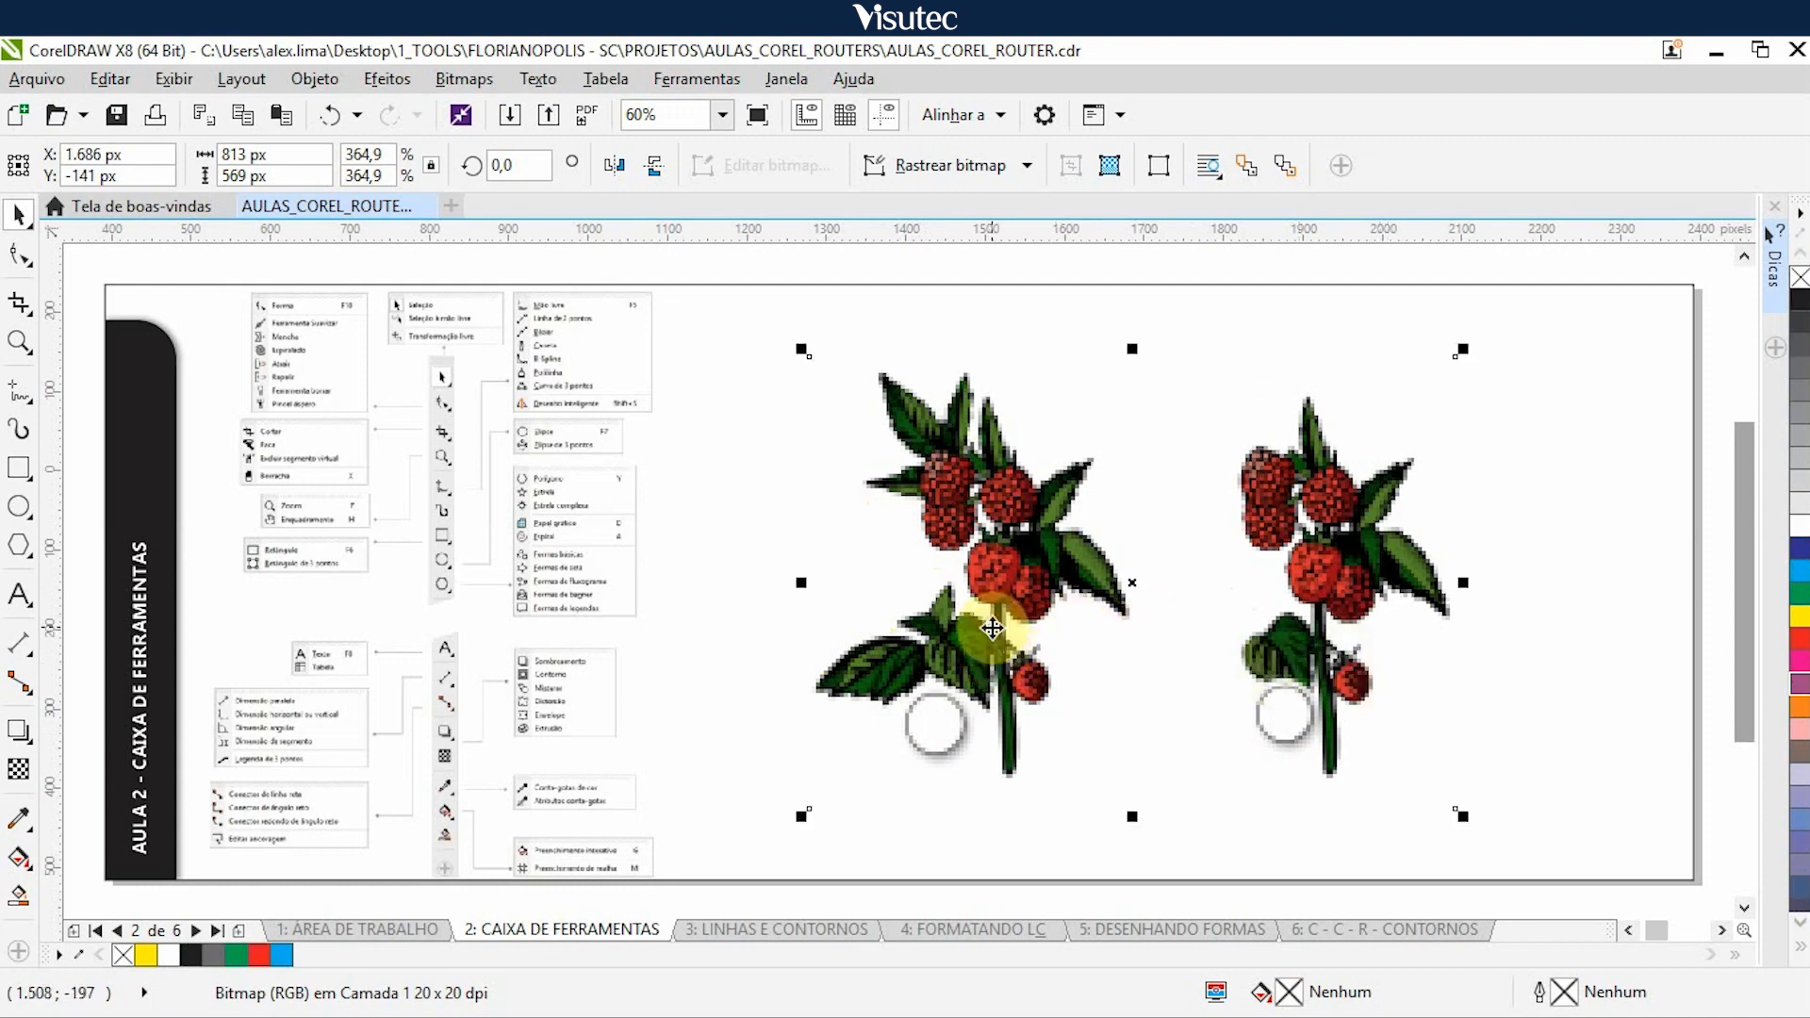
key(Right)
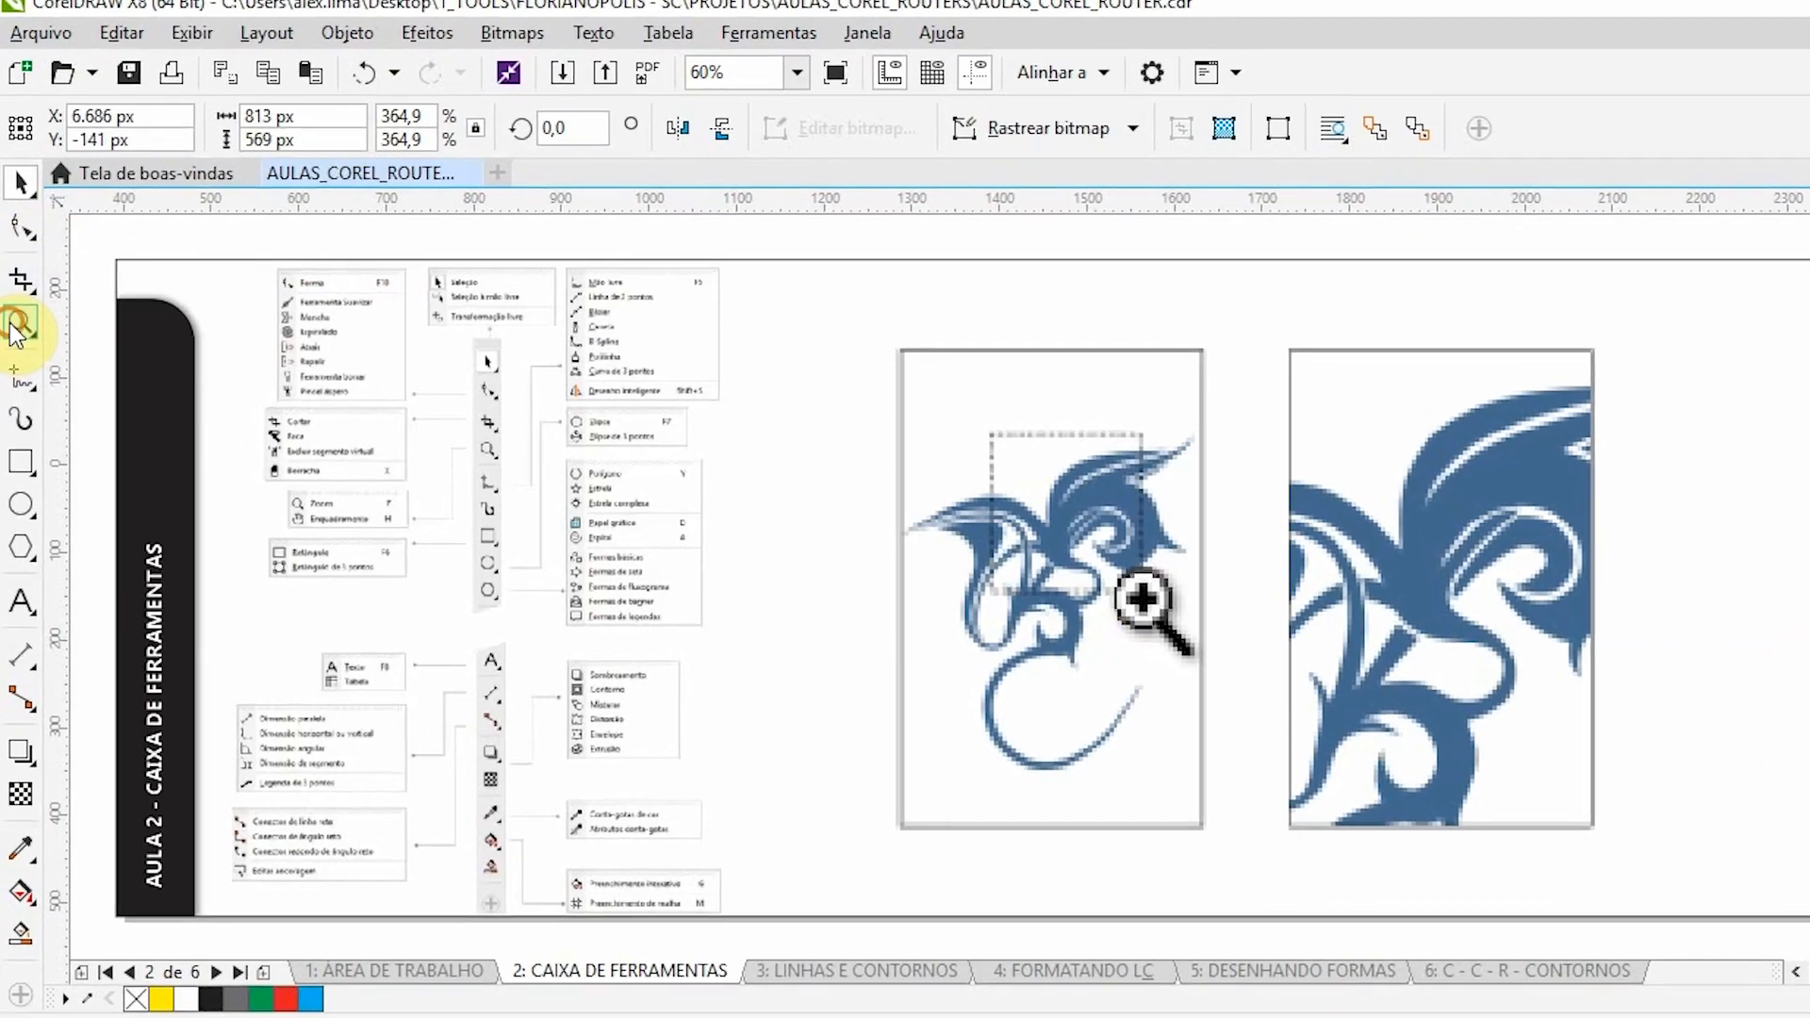
- Consult the Zoom tool group and nudge the blue dragon illustration 5.000 px right to uncover the panning example
click(18, 345)
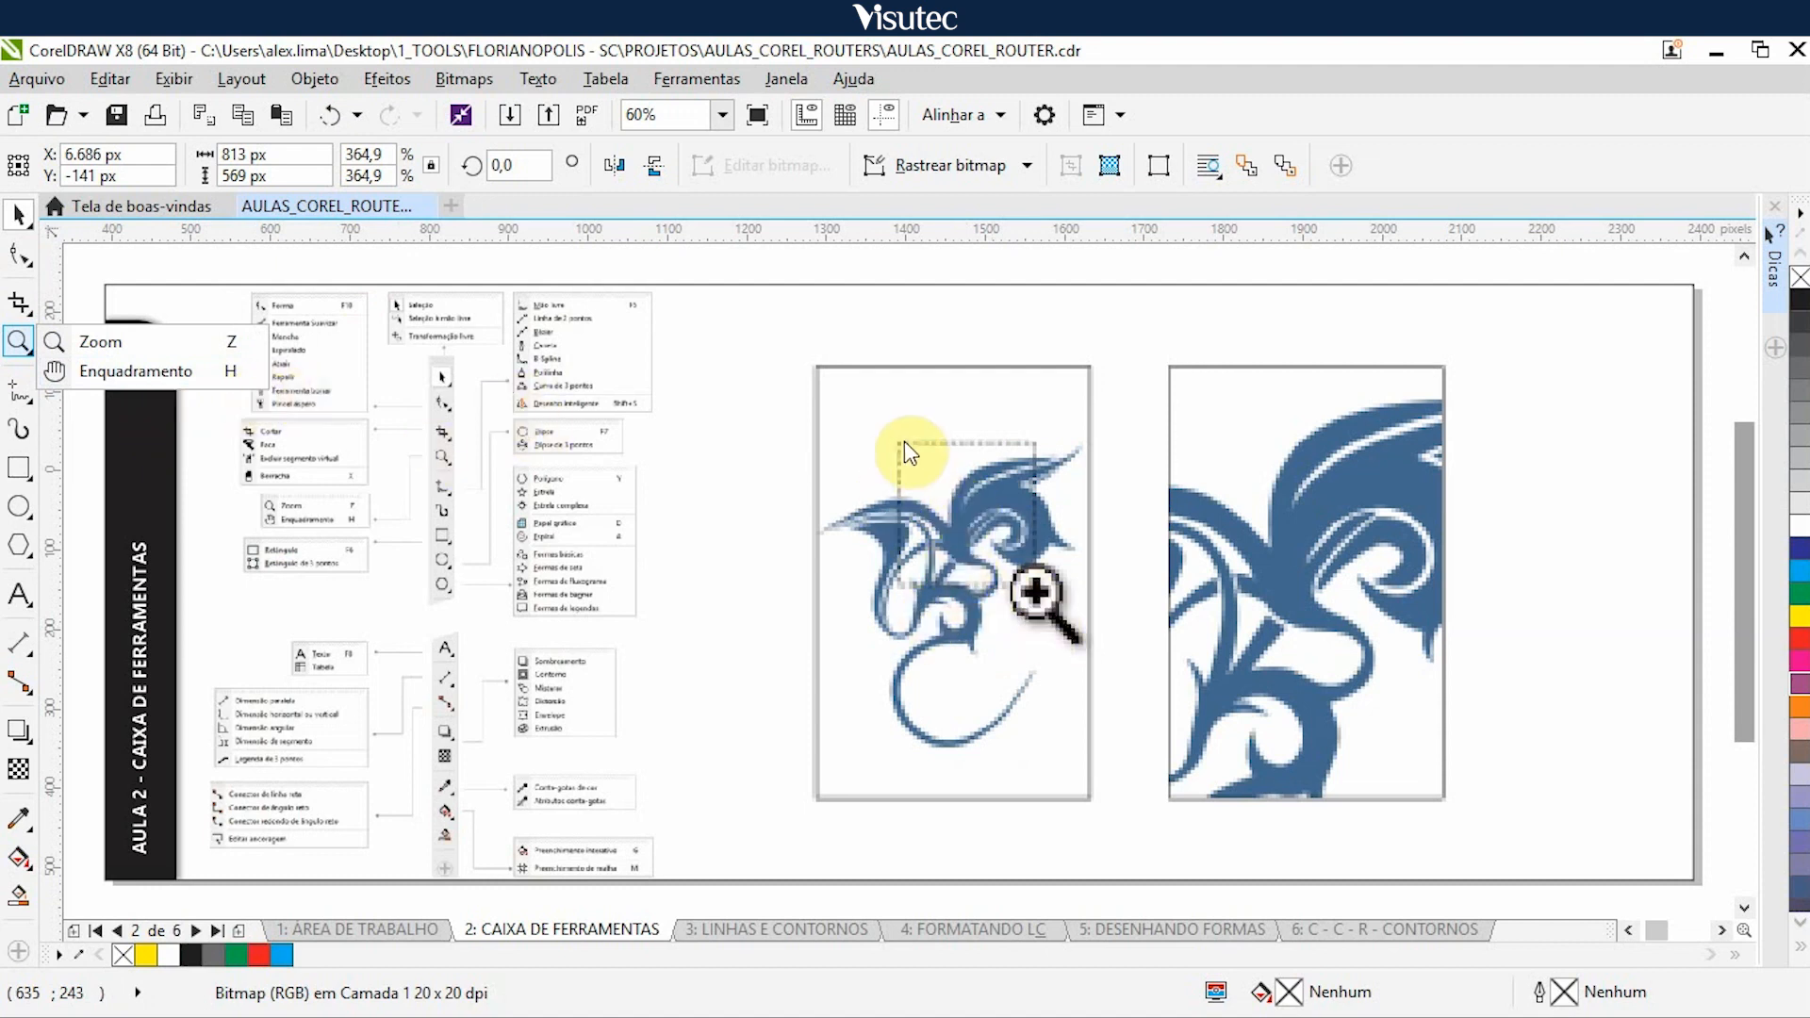
click(1322, 618)
click(1314, 625)
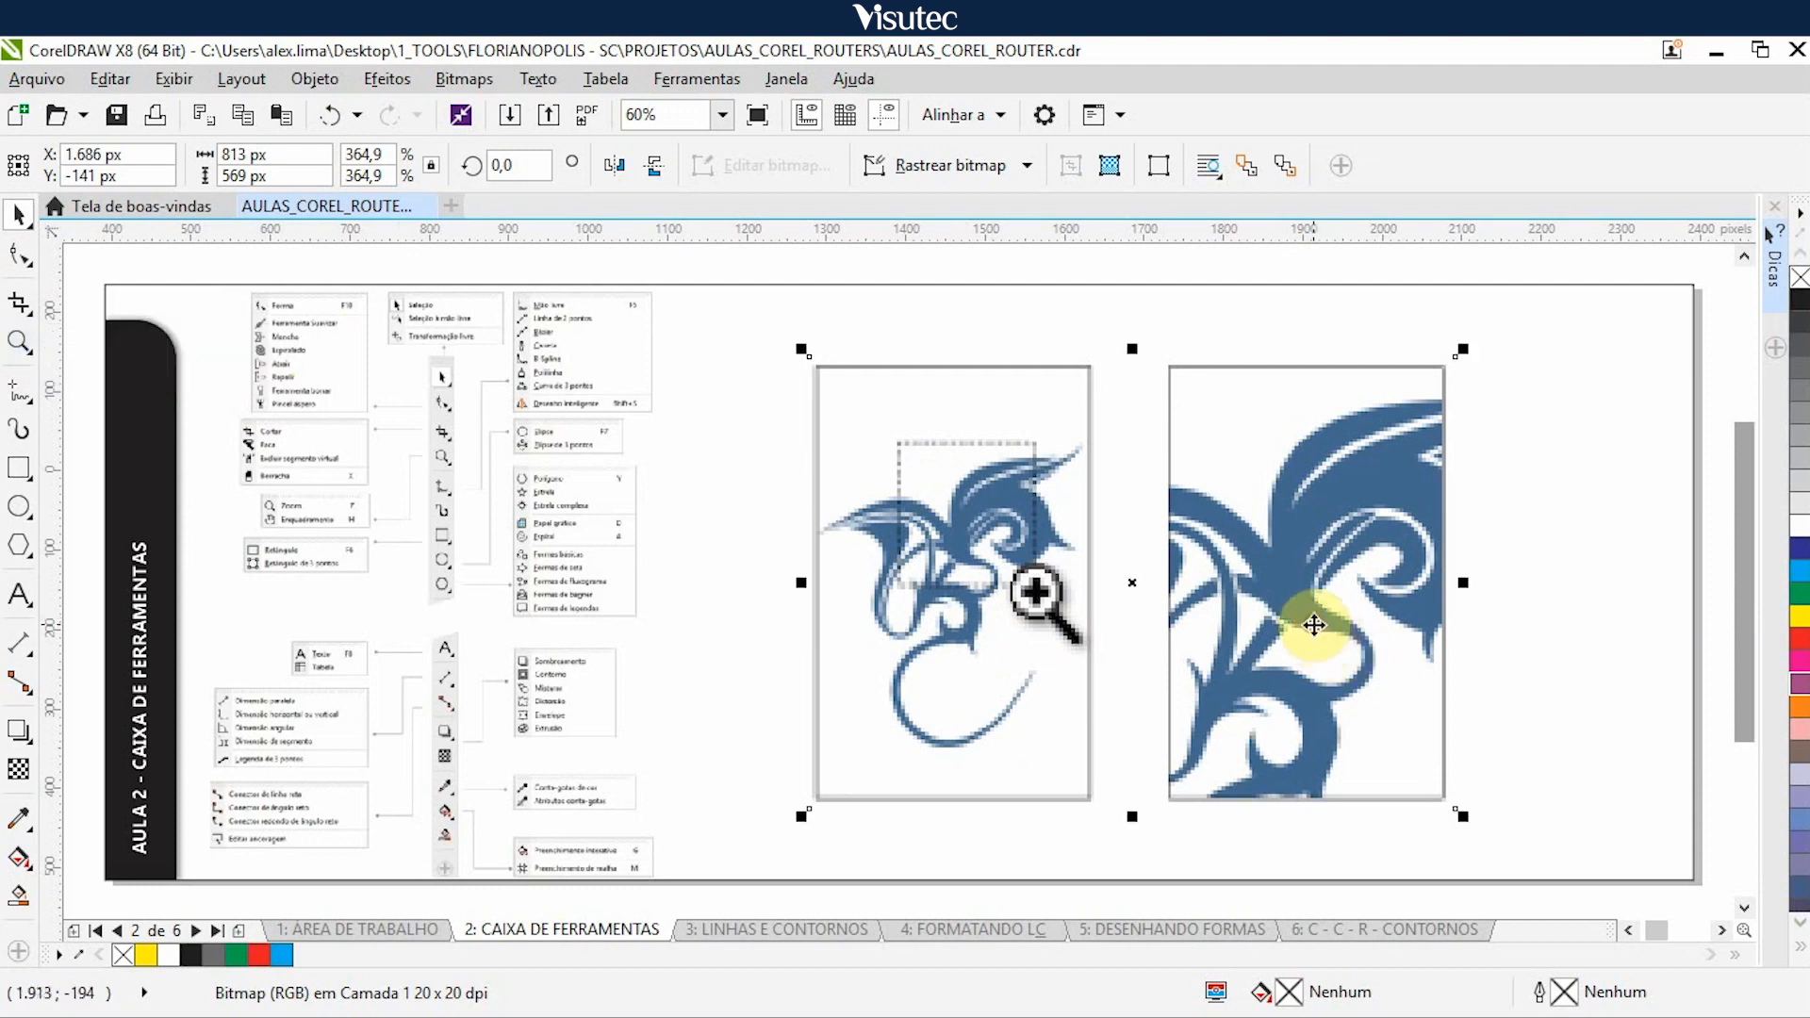
key(Right)
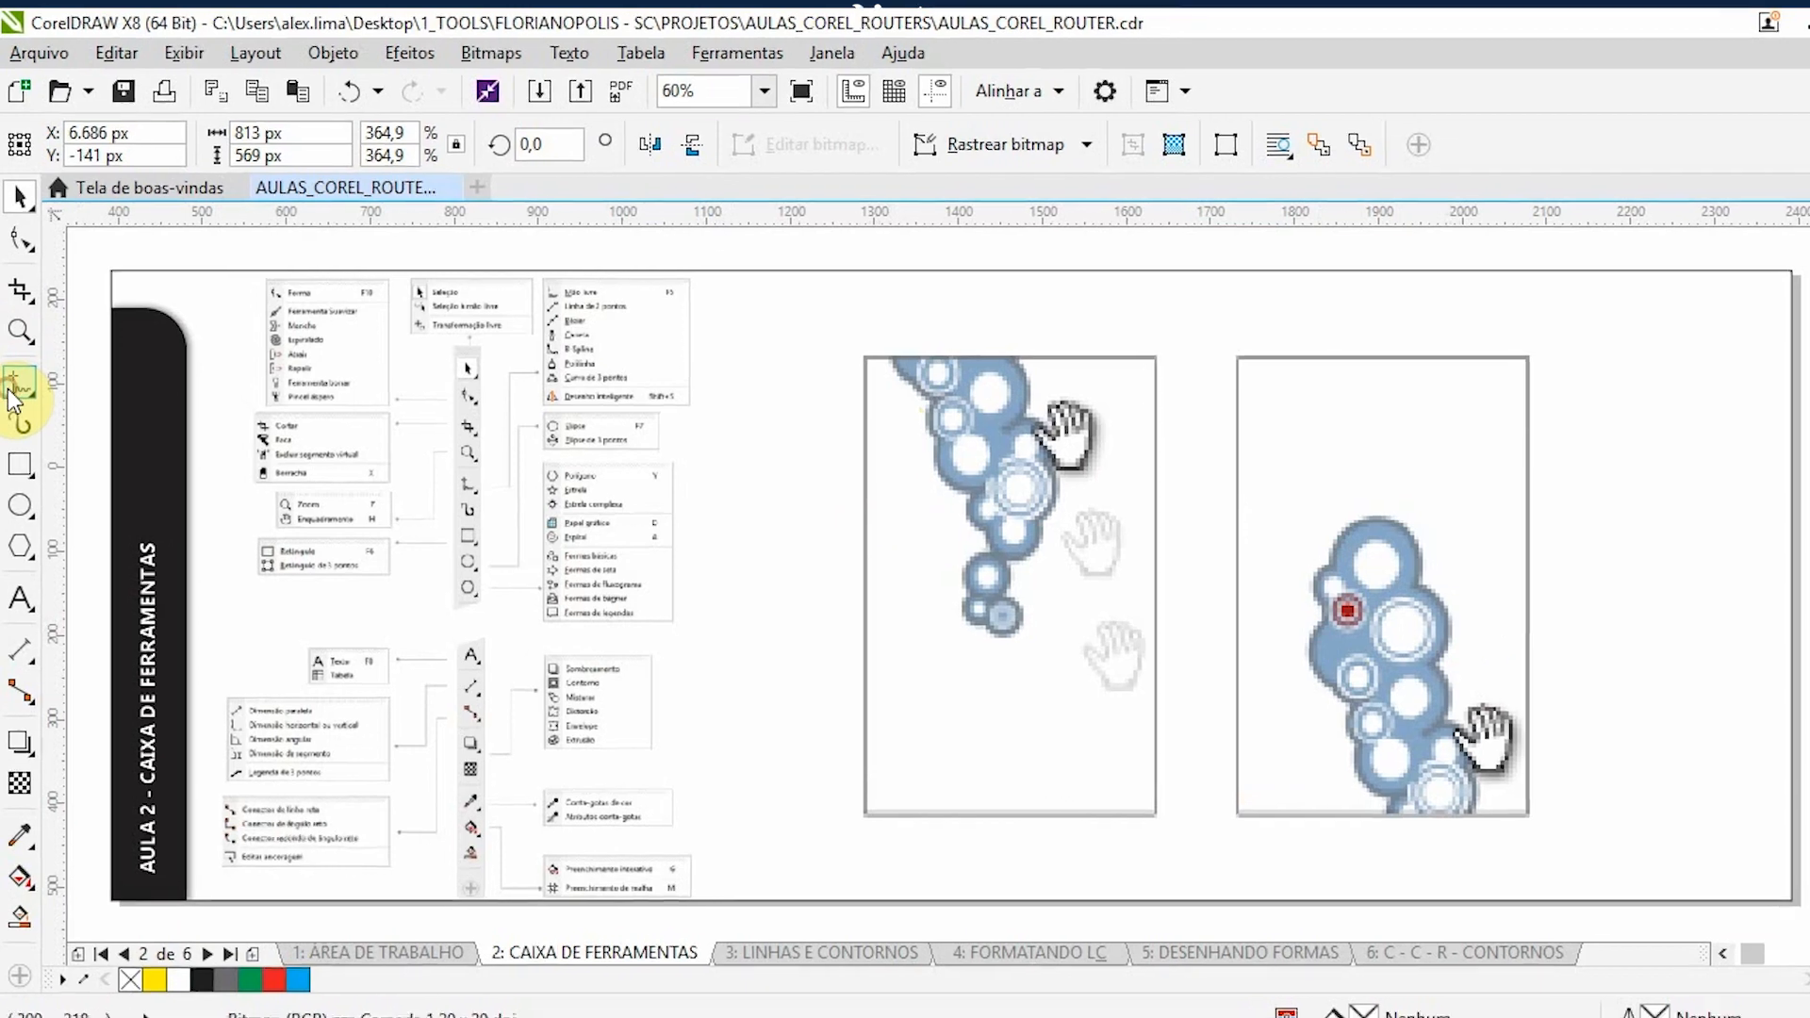
- Consult the Freehand tool group (Mão livre) and nudge the blue circles panning illustration 5.000 px right
click(11, 391)
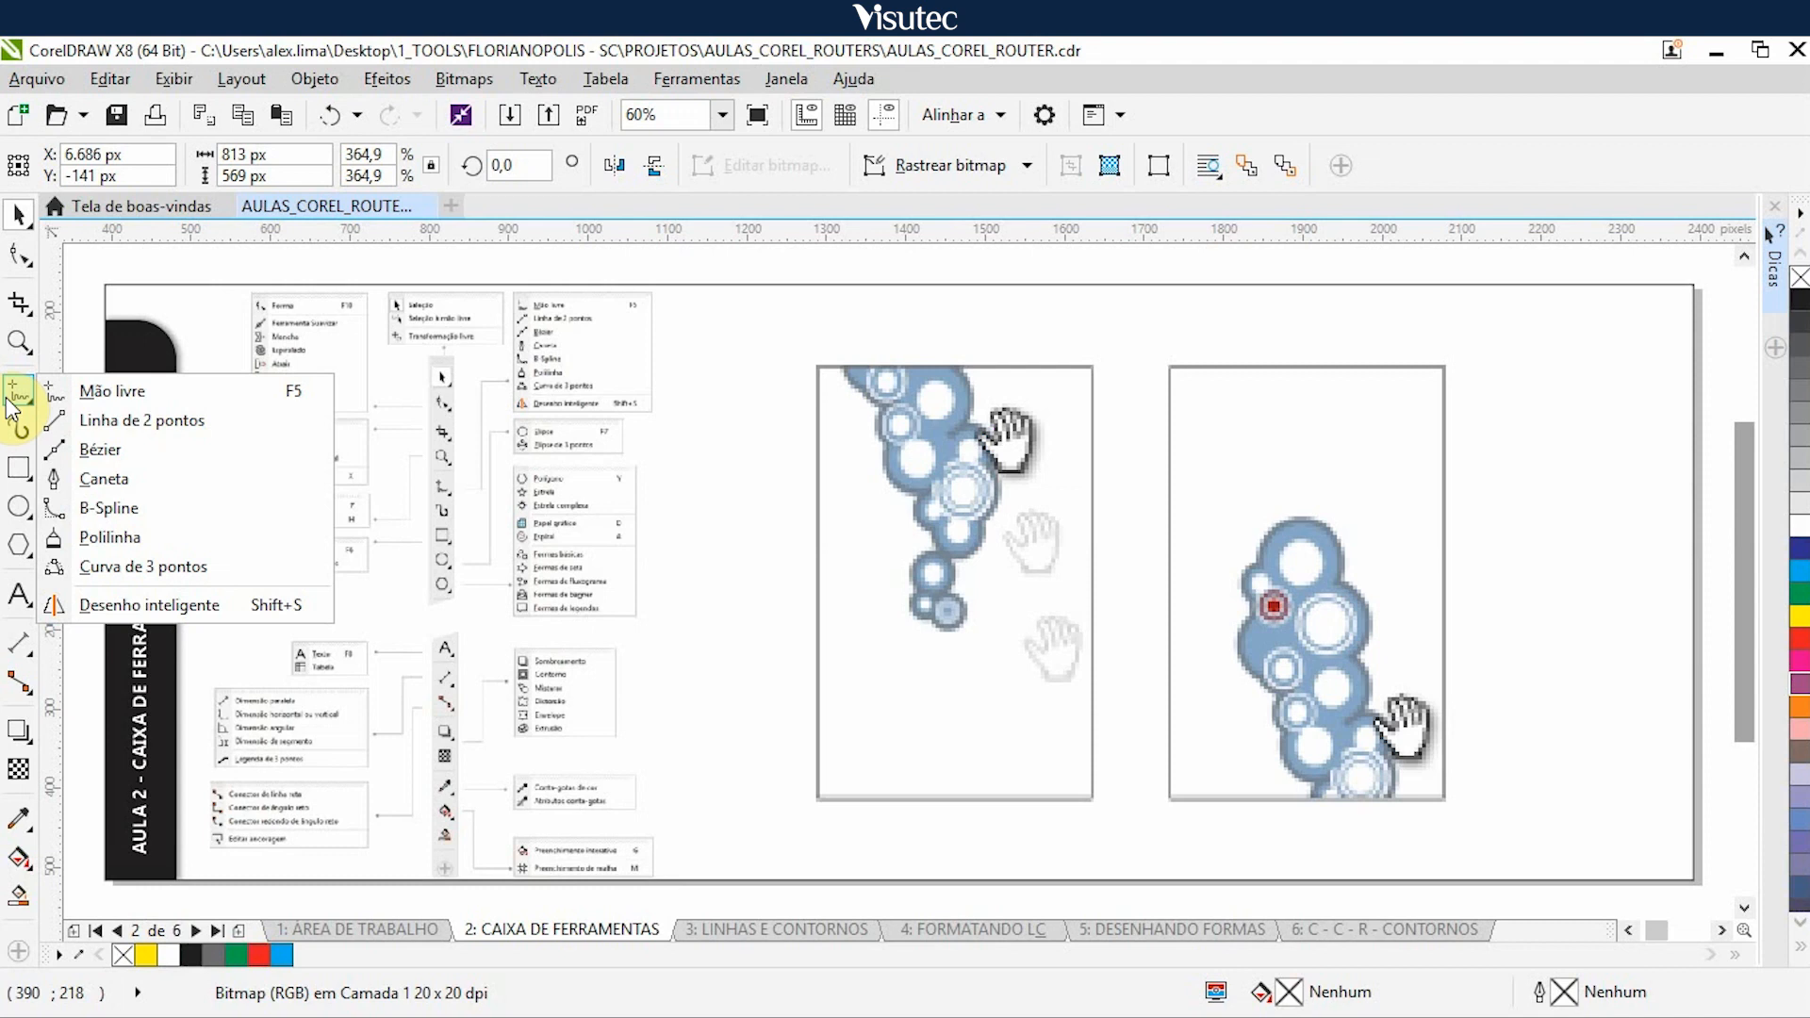
click(10, 401)
click(22, 390)
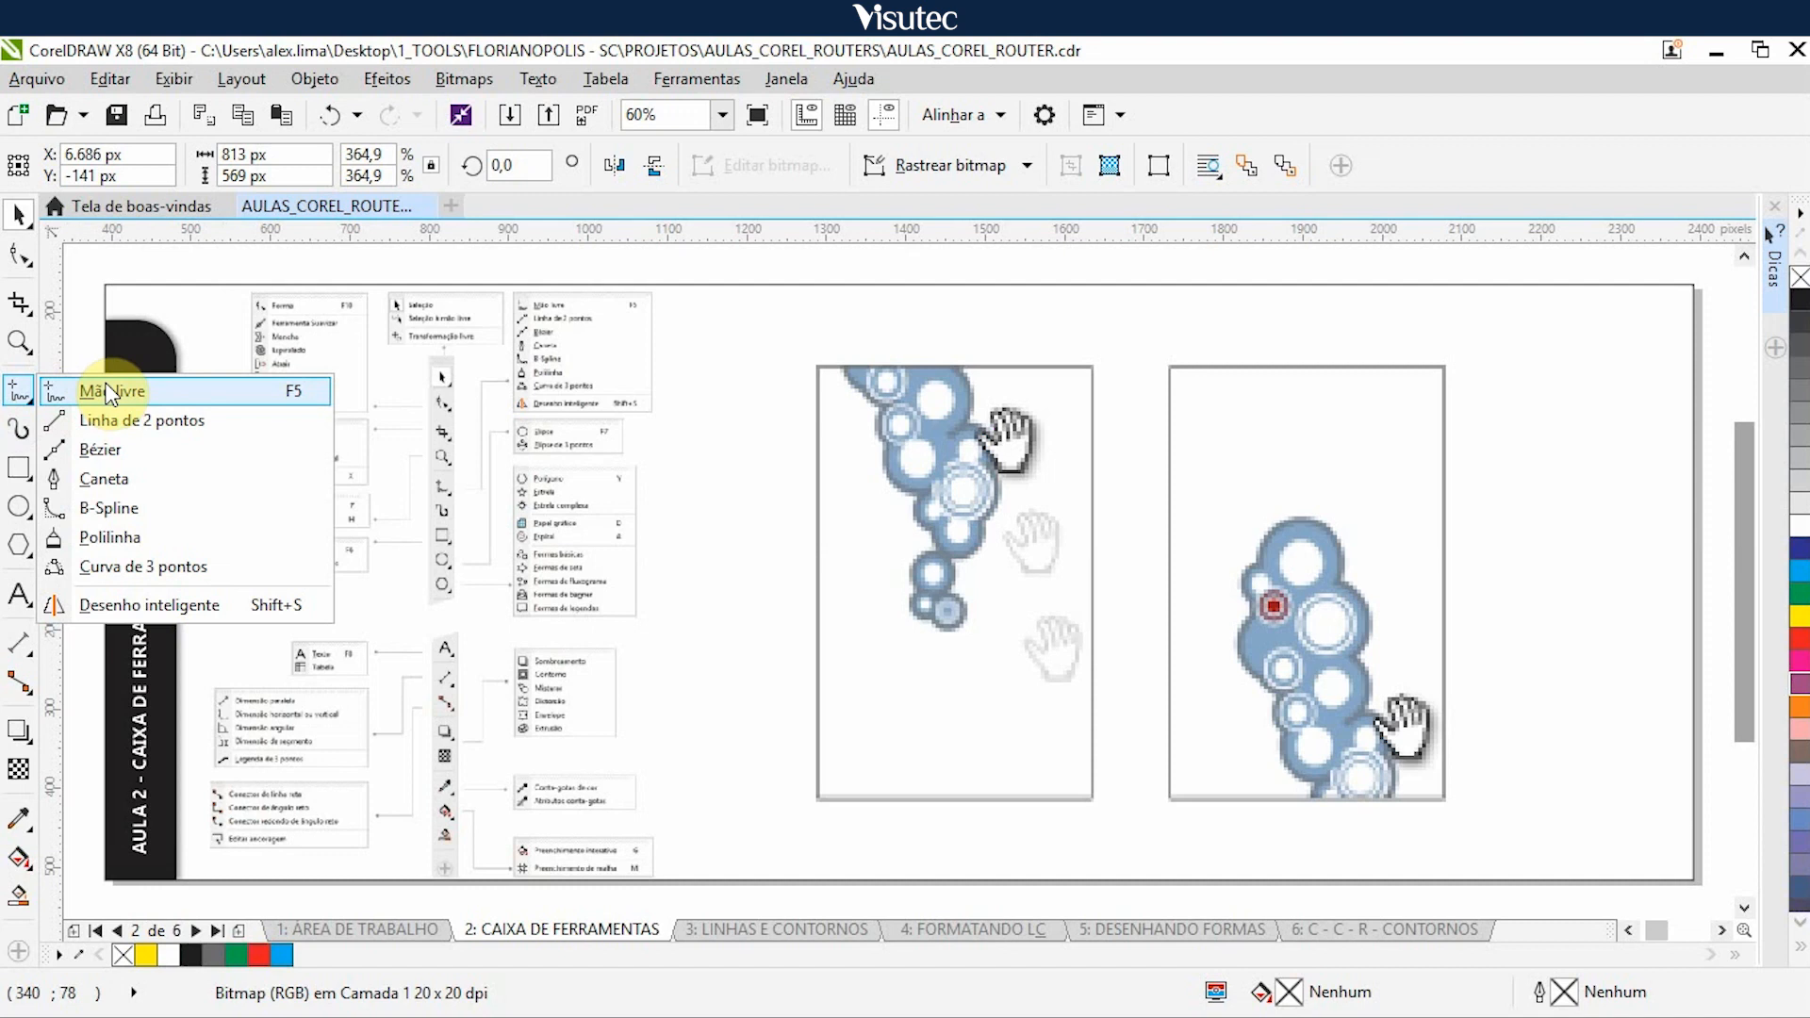
click(707, 260)
click(963, 557)
key(Right)
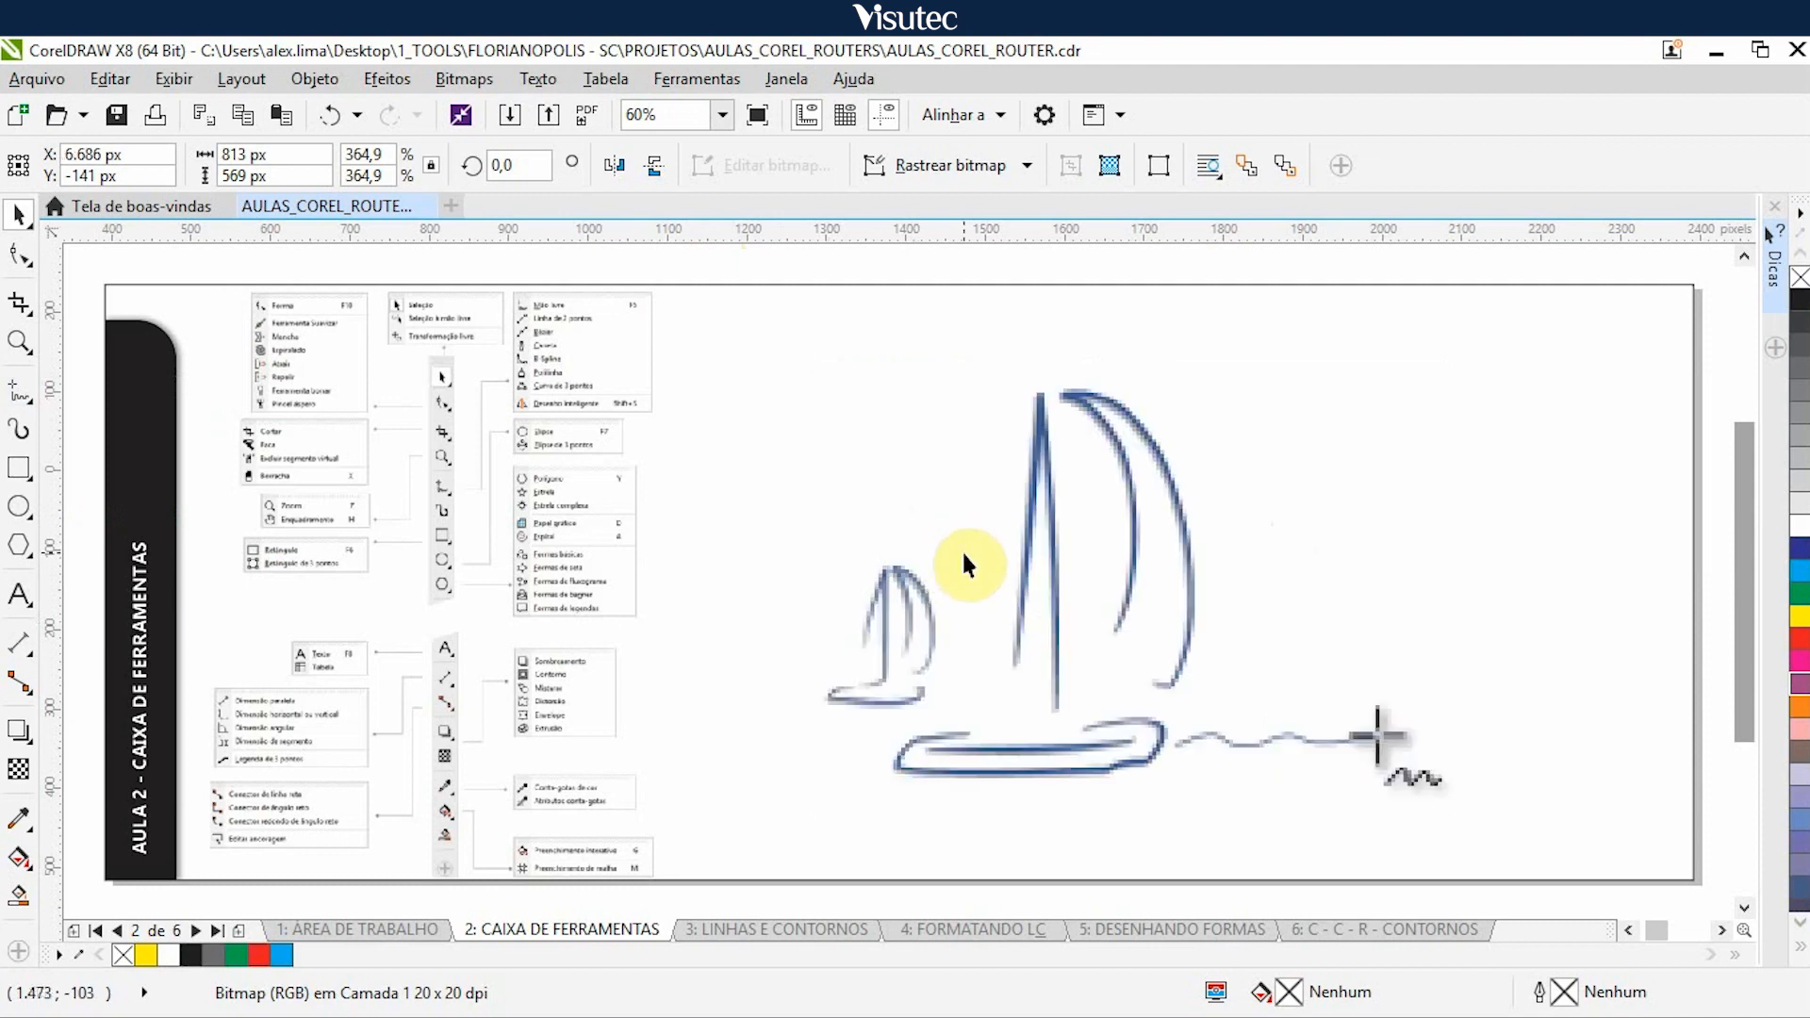
- Nudge the sailboat sketch and the straight line with refrigerator illustration 5.000 px right to uncover the hummingbird
click(1050, 572)
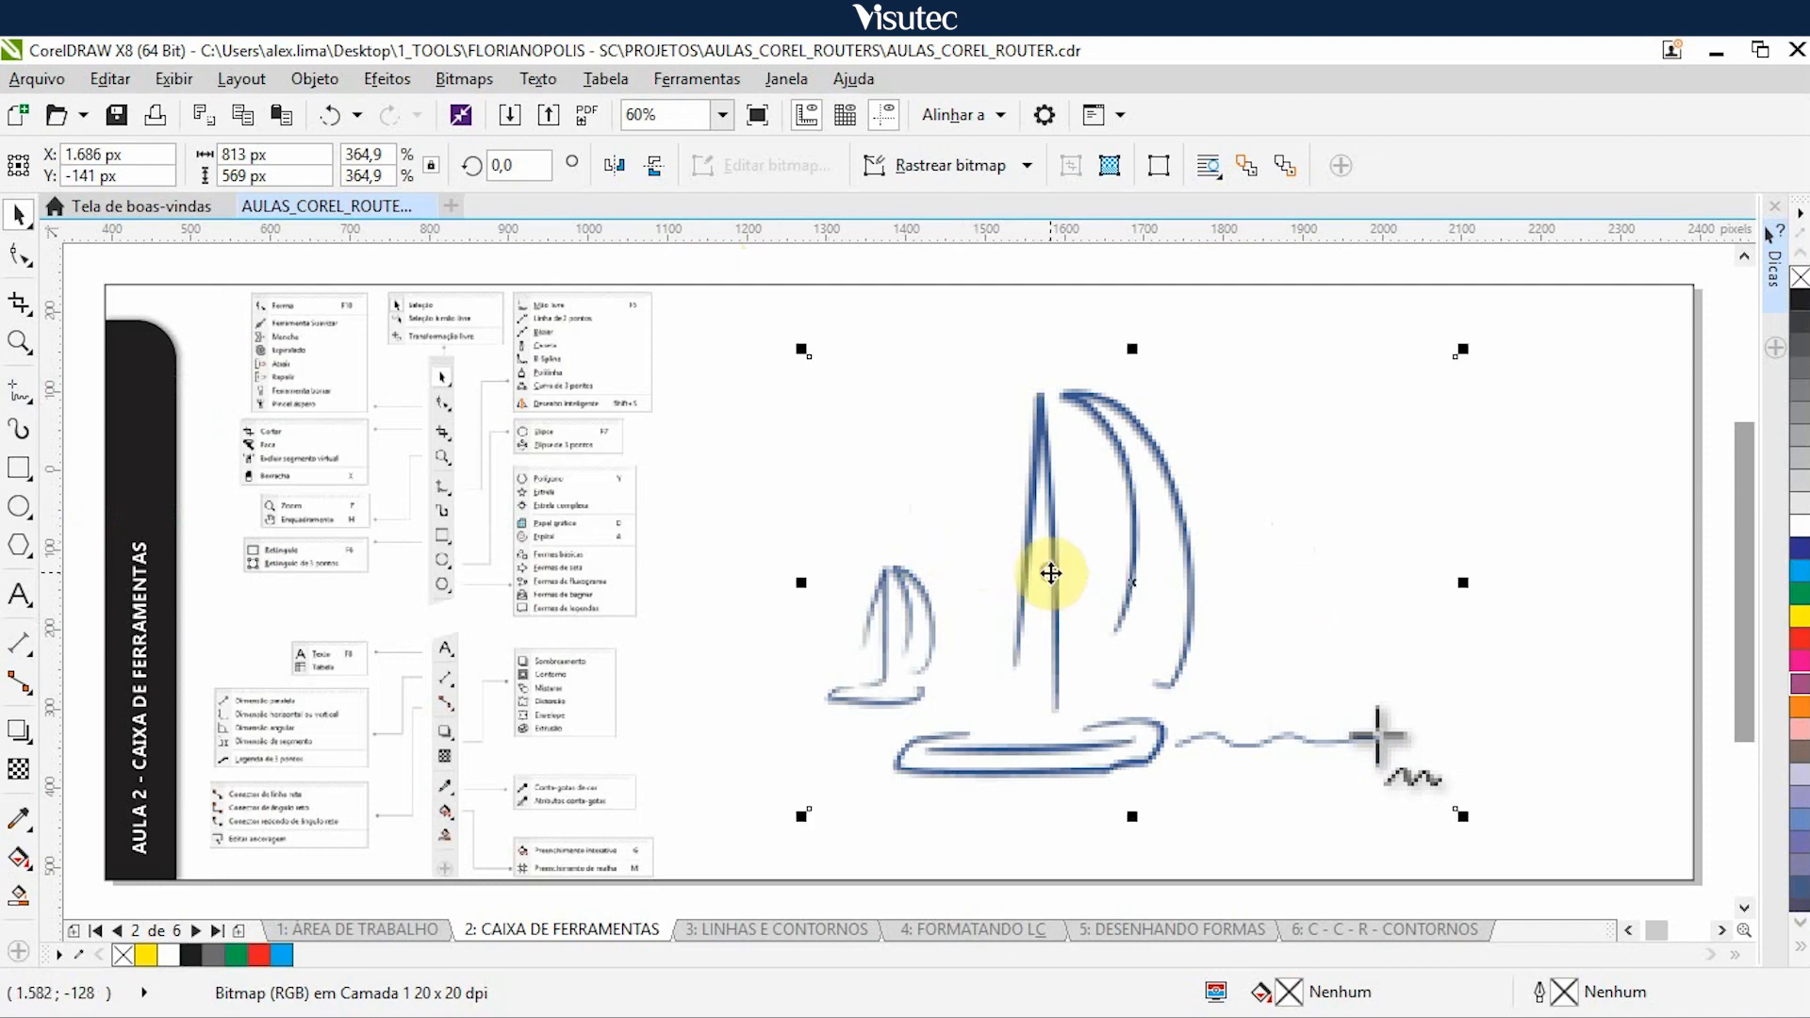
key(Right)
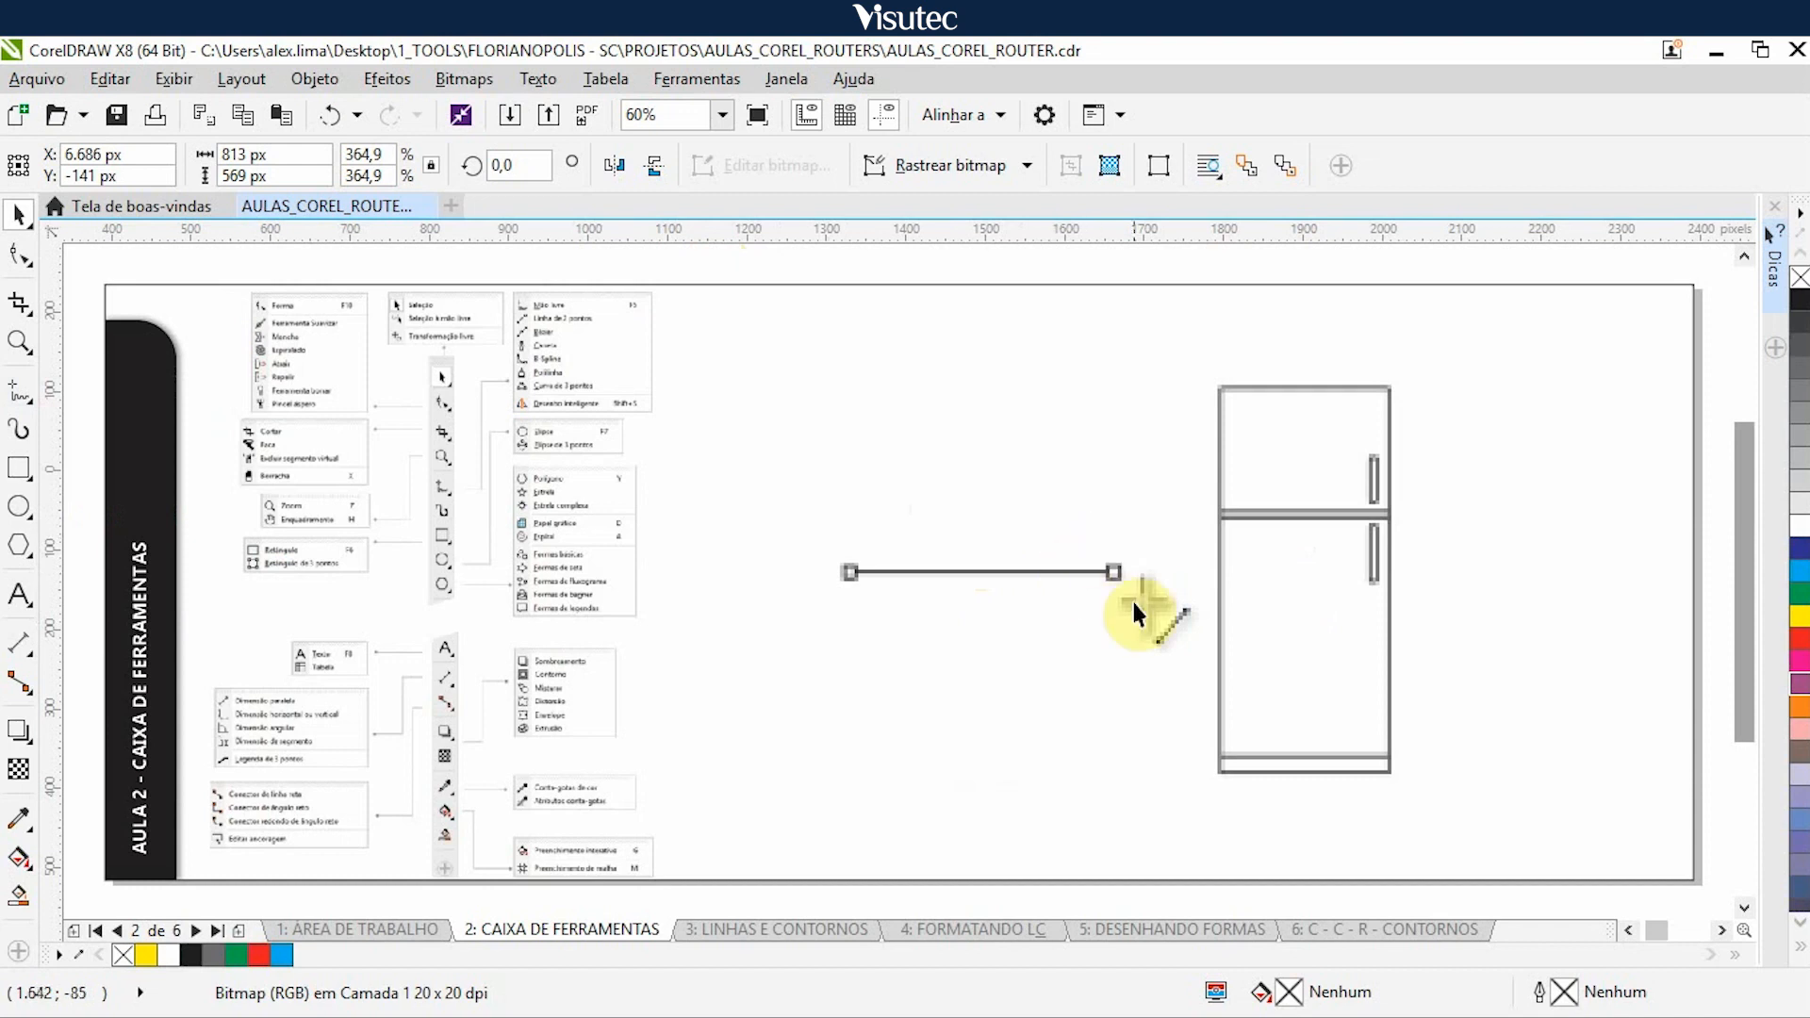
key(Left)
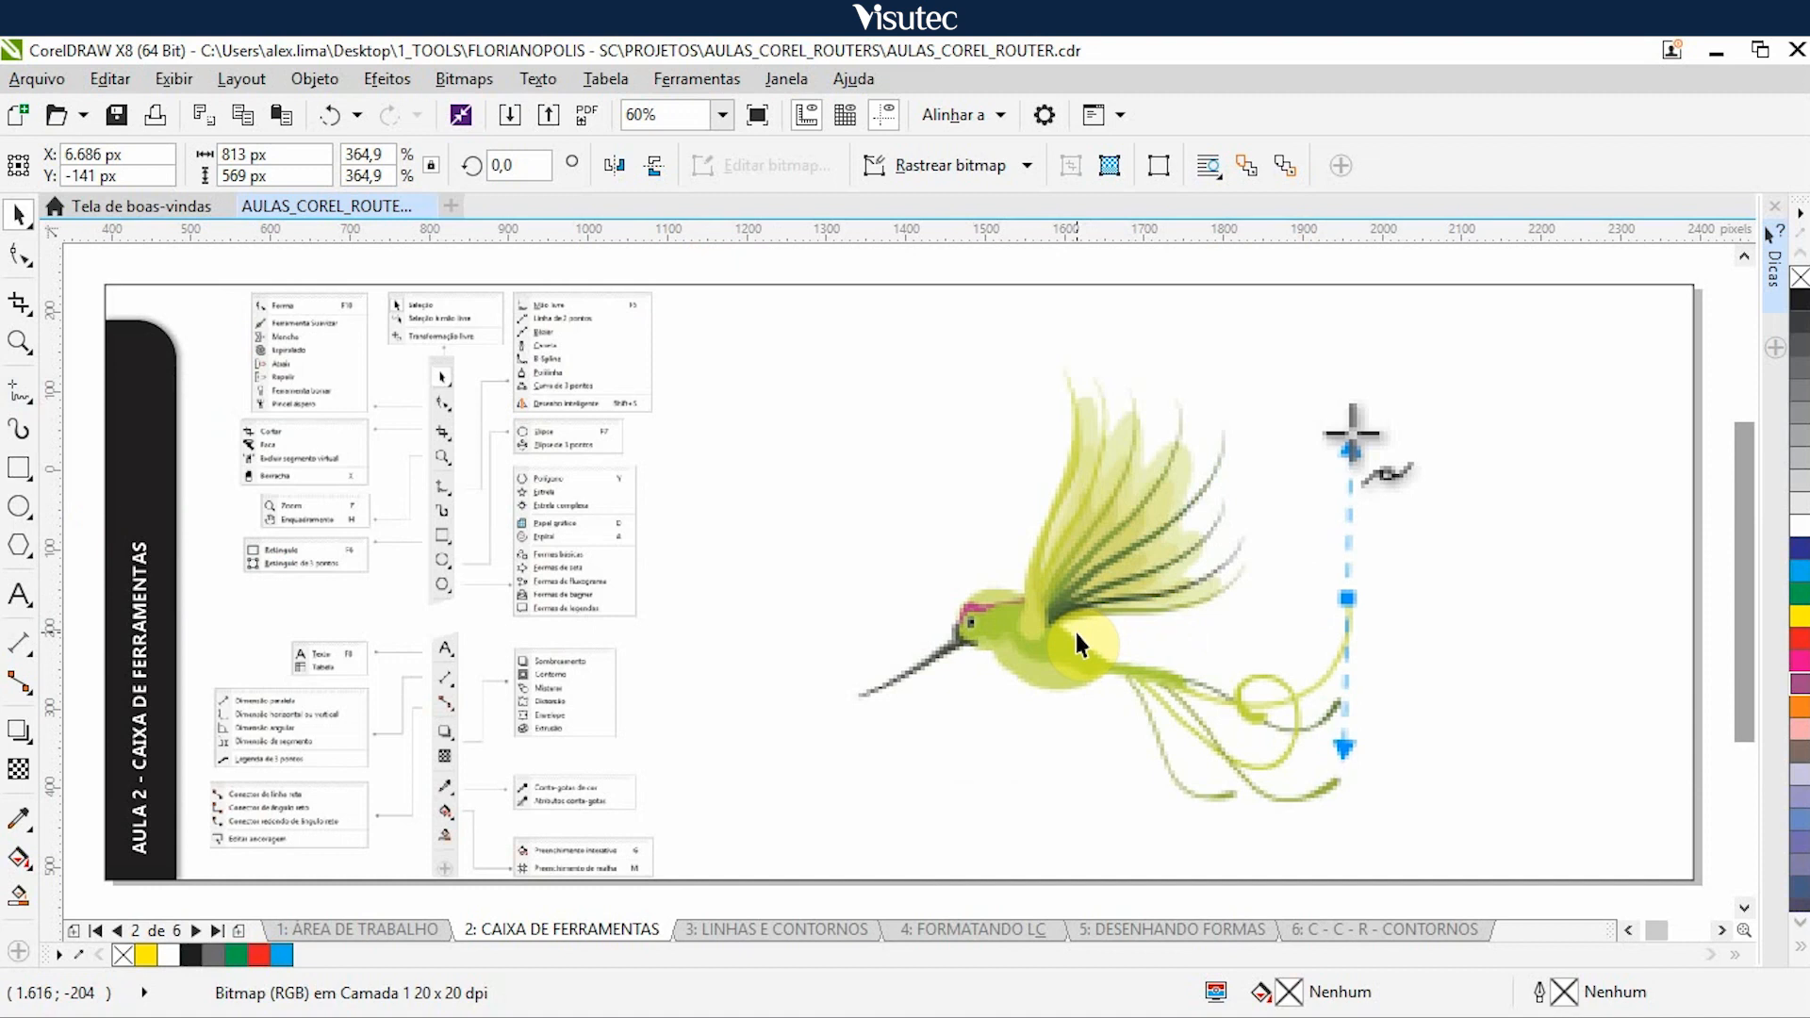
- Nudge the hummingbird illustration and the swirled eye illustration 5.000 px right to uncover the red curved shape
click(1084, 611)
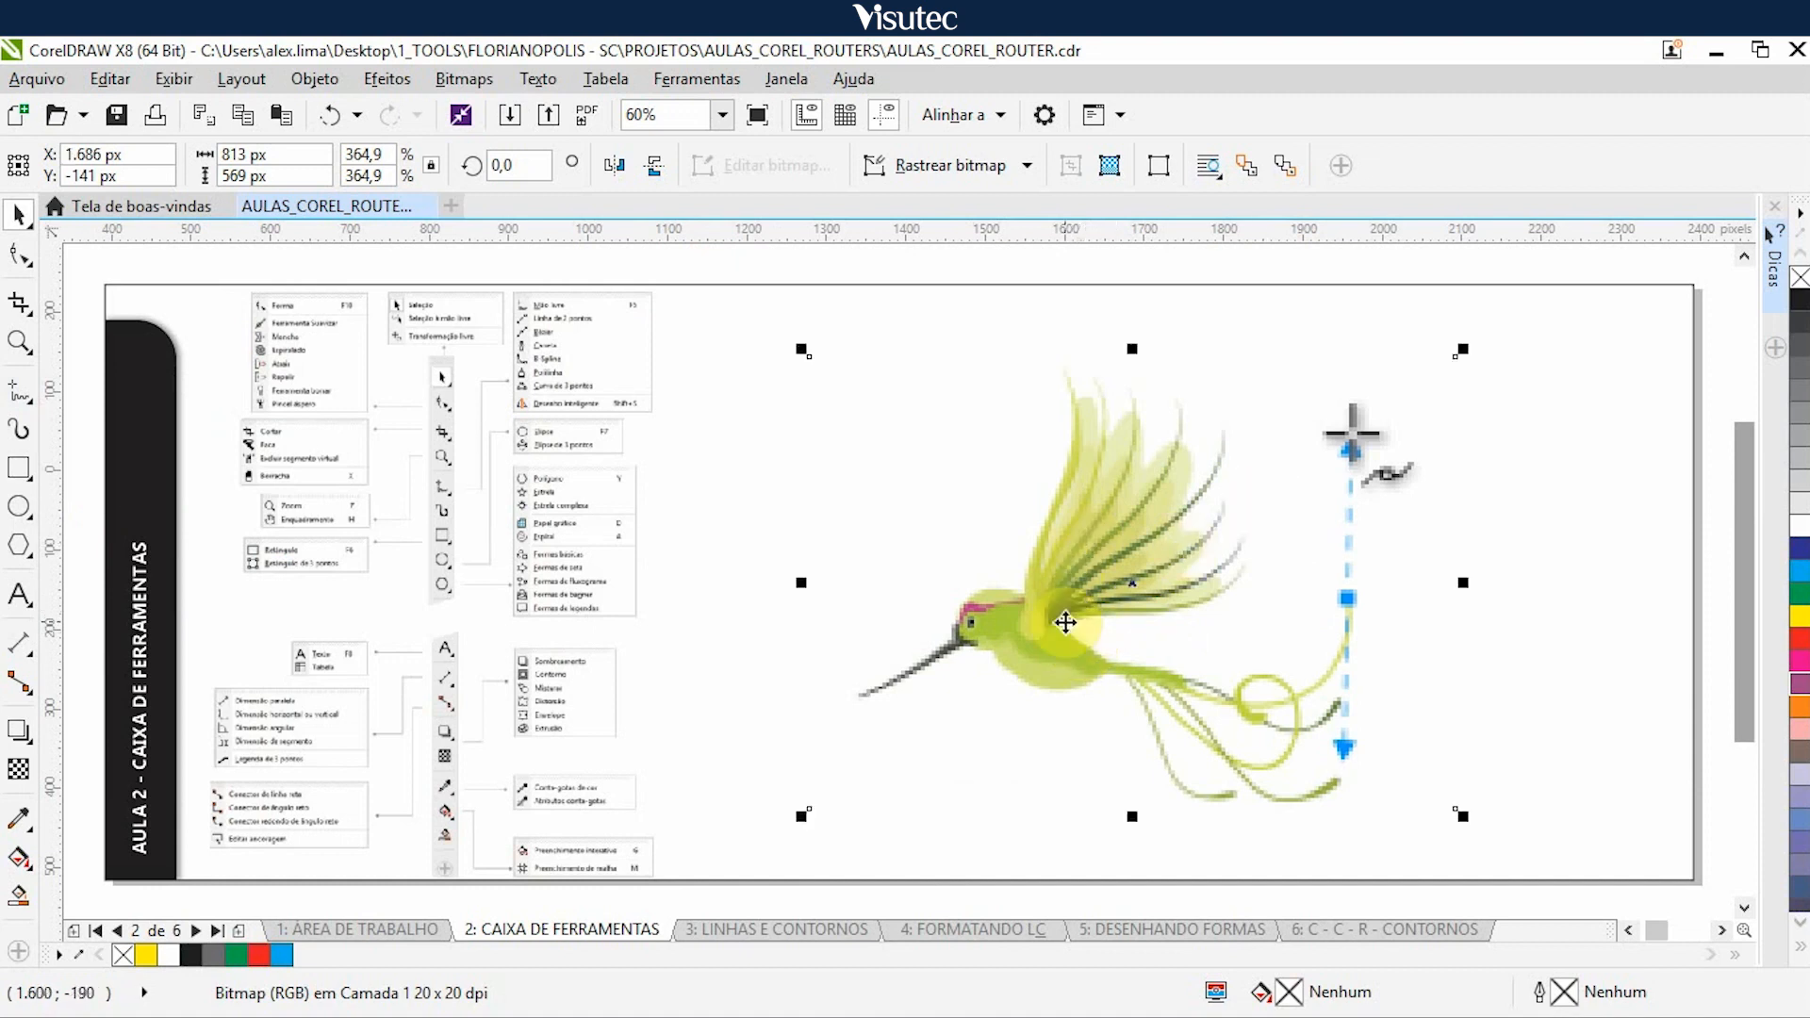
key(Right)
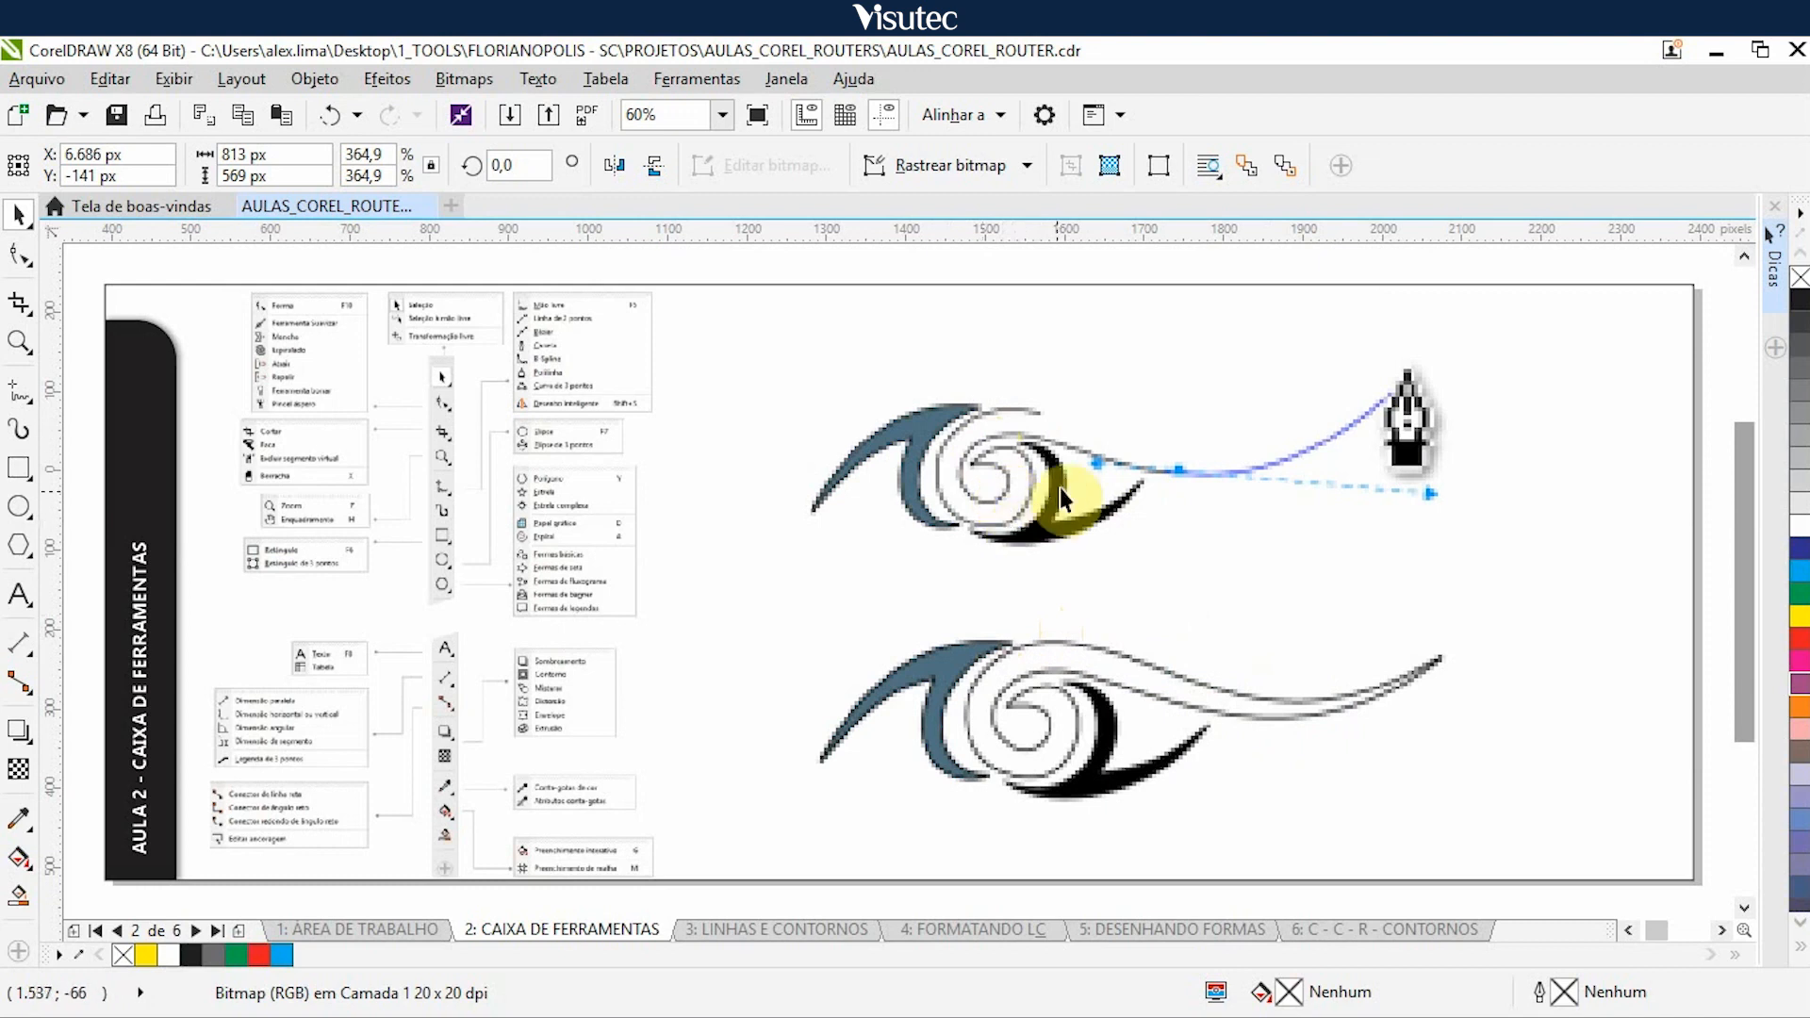
click(1050, 530)
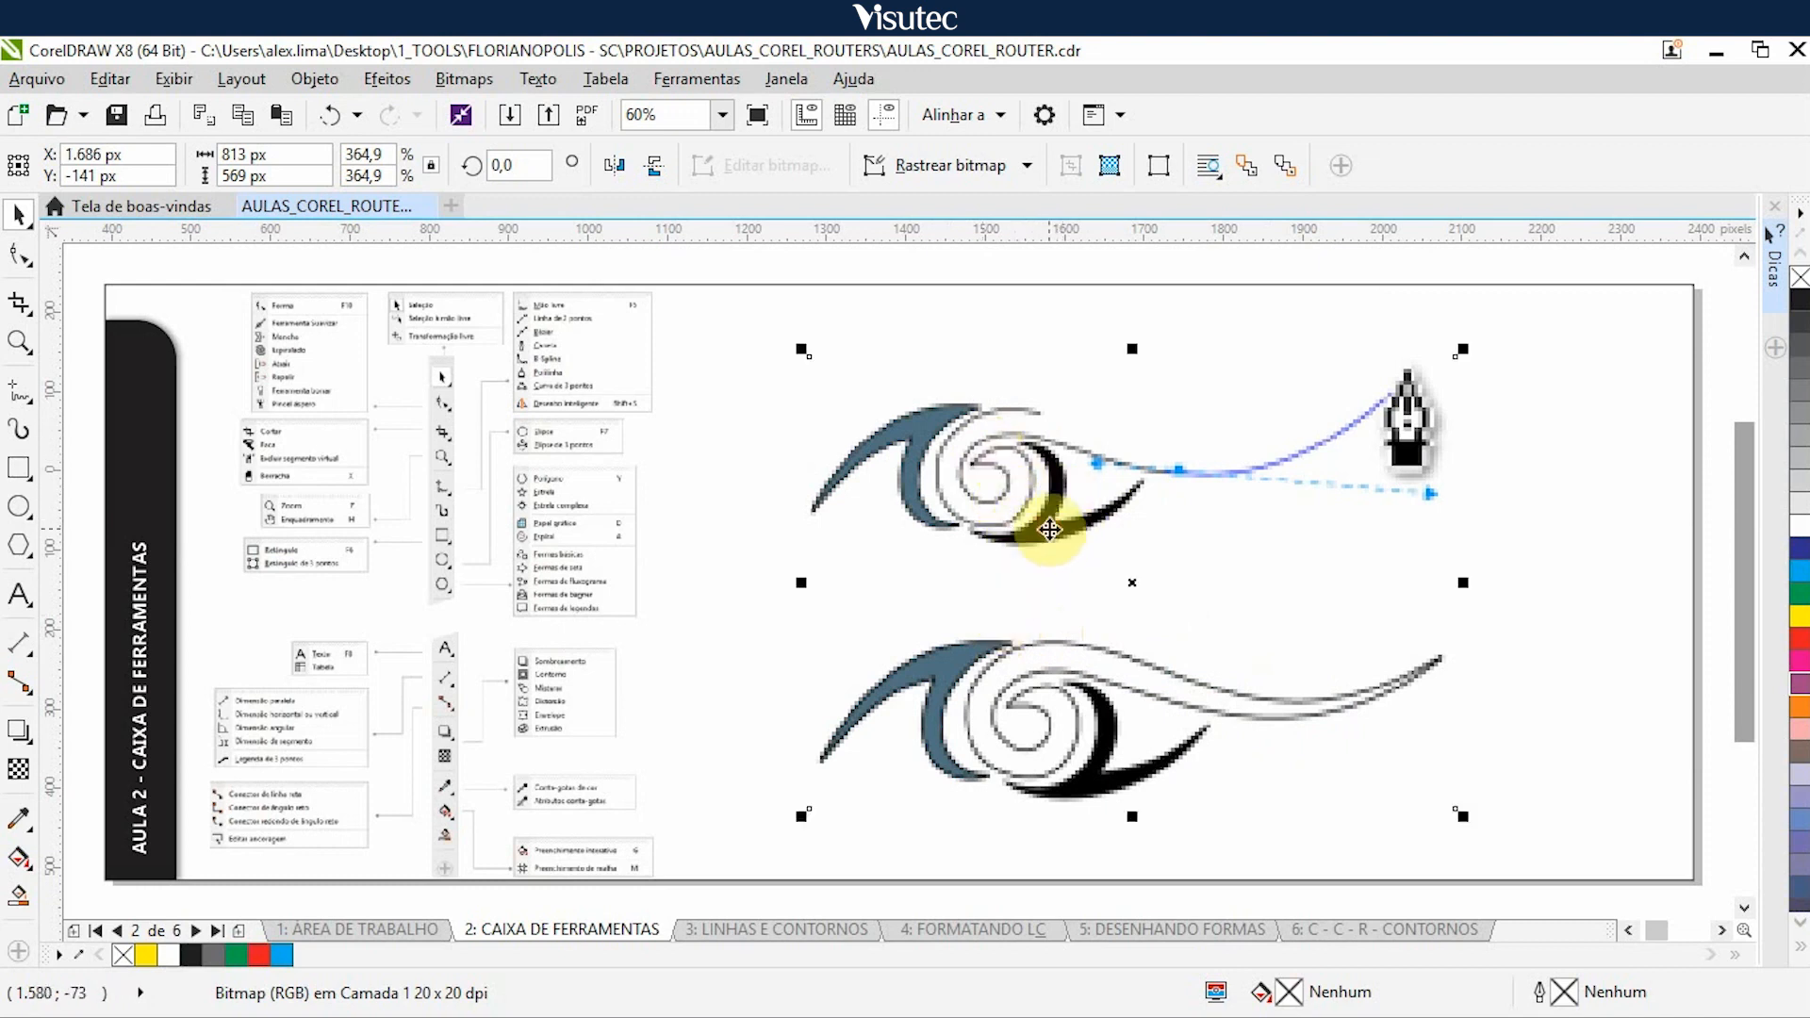
key(Right)
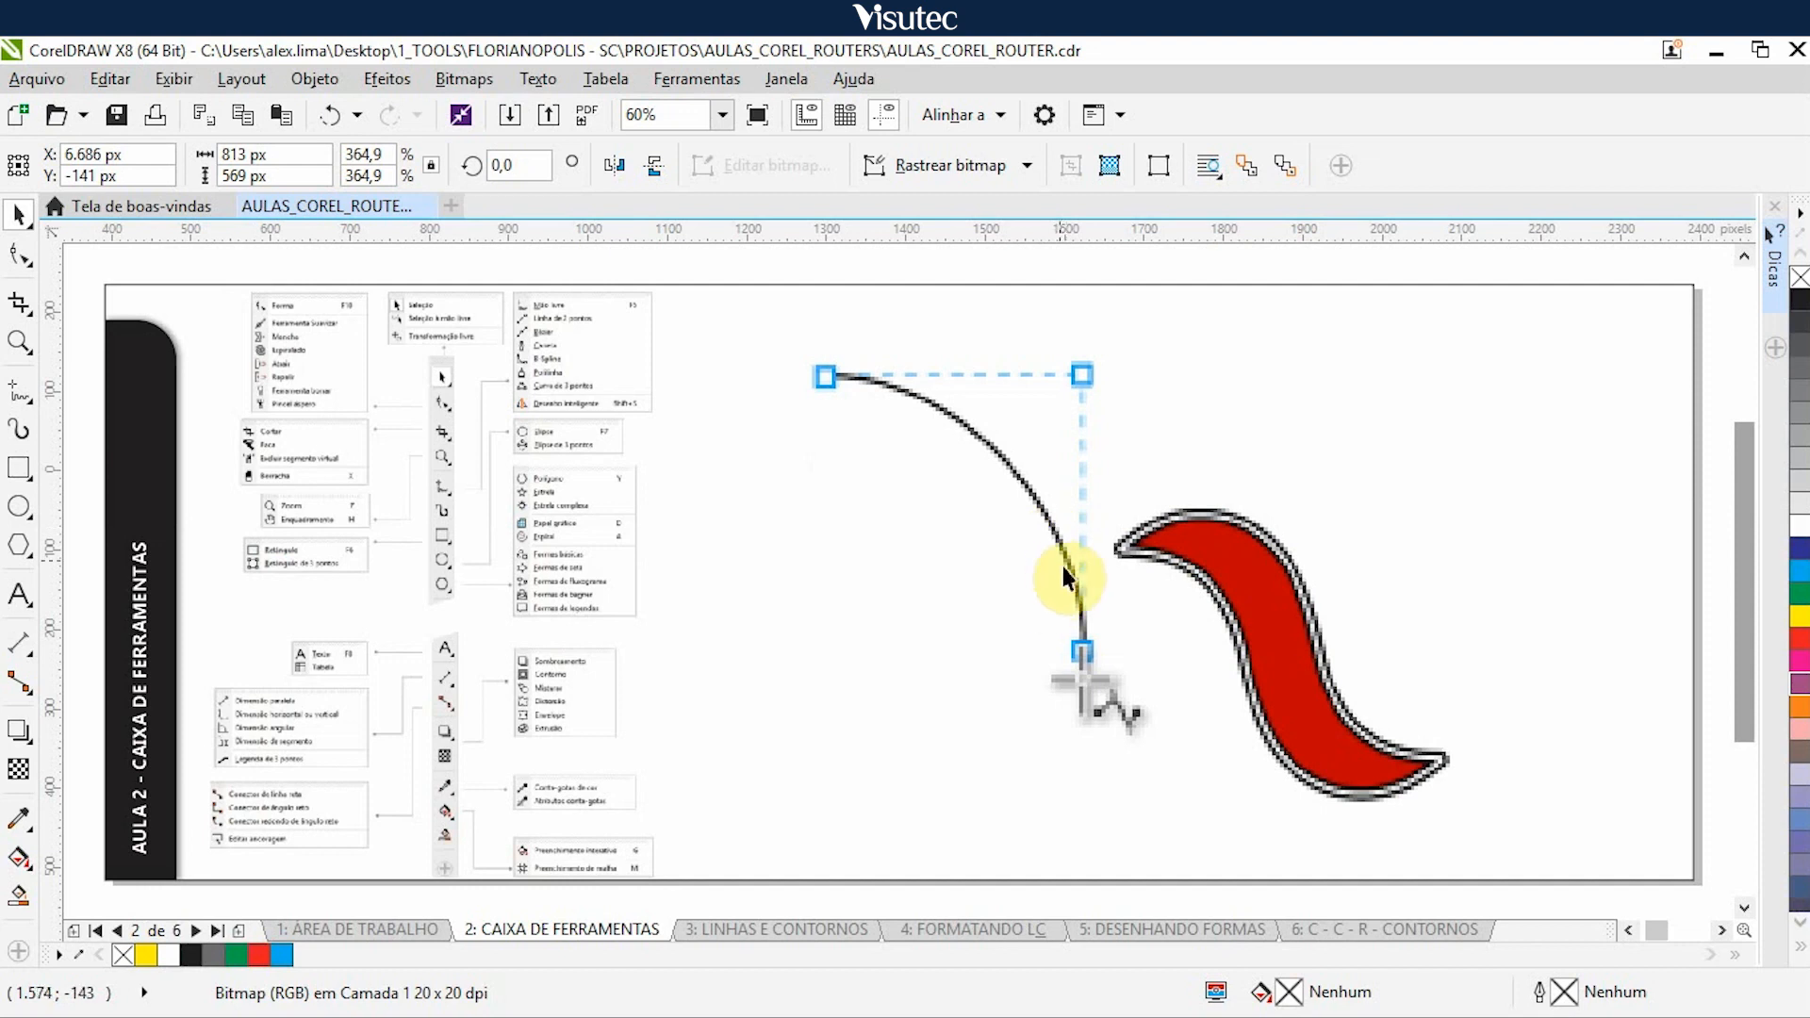
- Nudge the red curved shape, the brown machine and the cherry illustrations 5.000 px right
click(1260, 640)
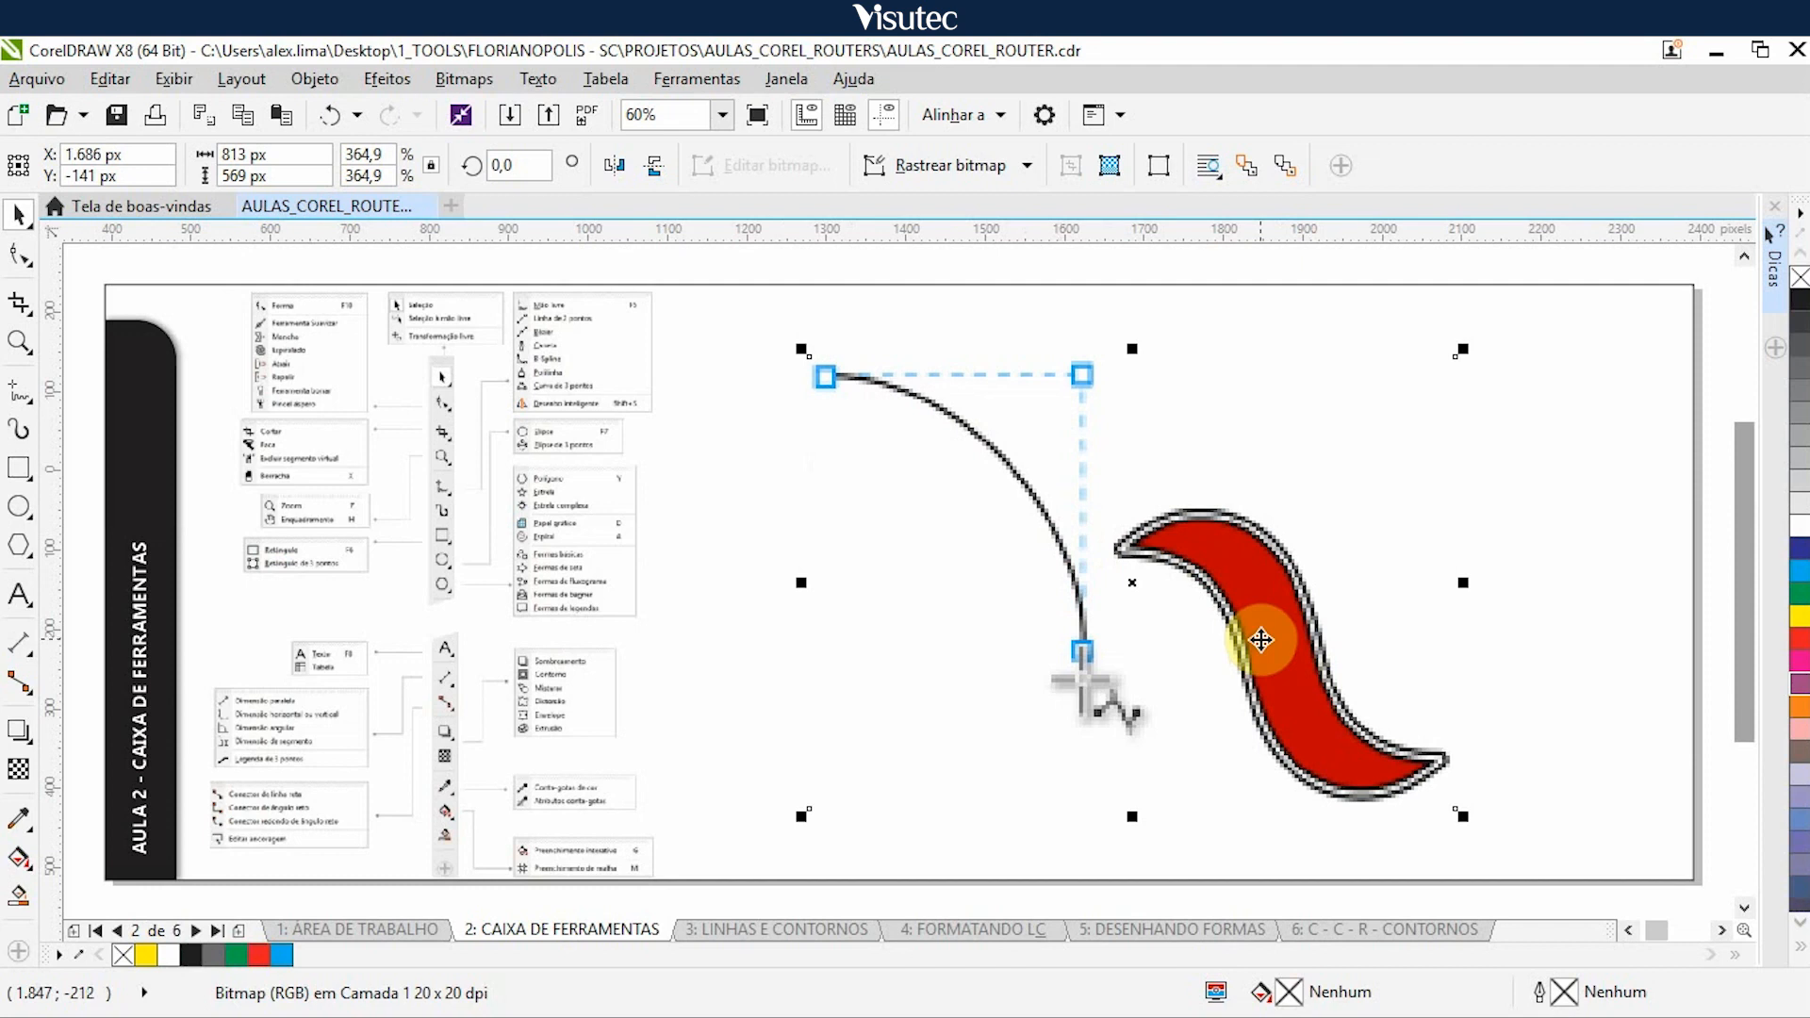
key(Right)
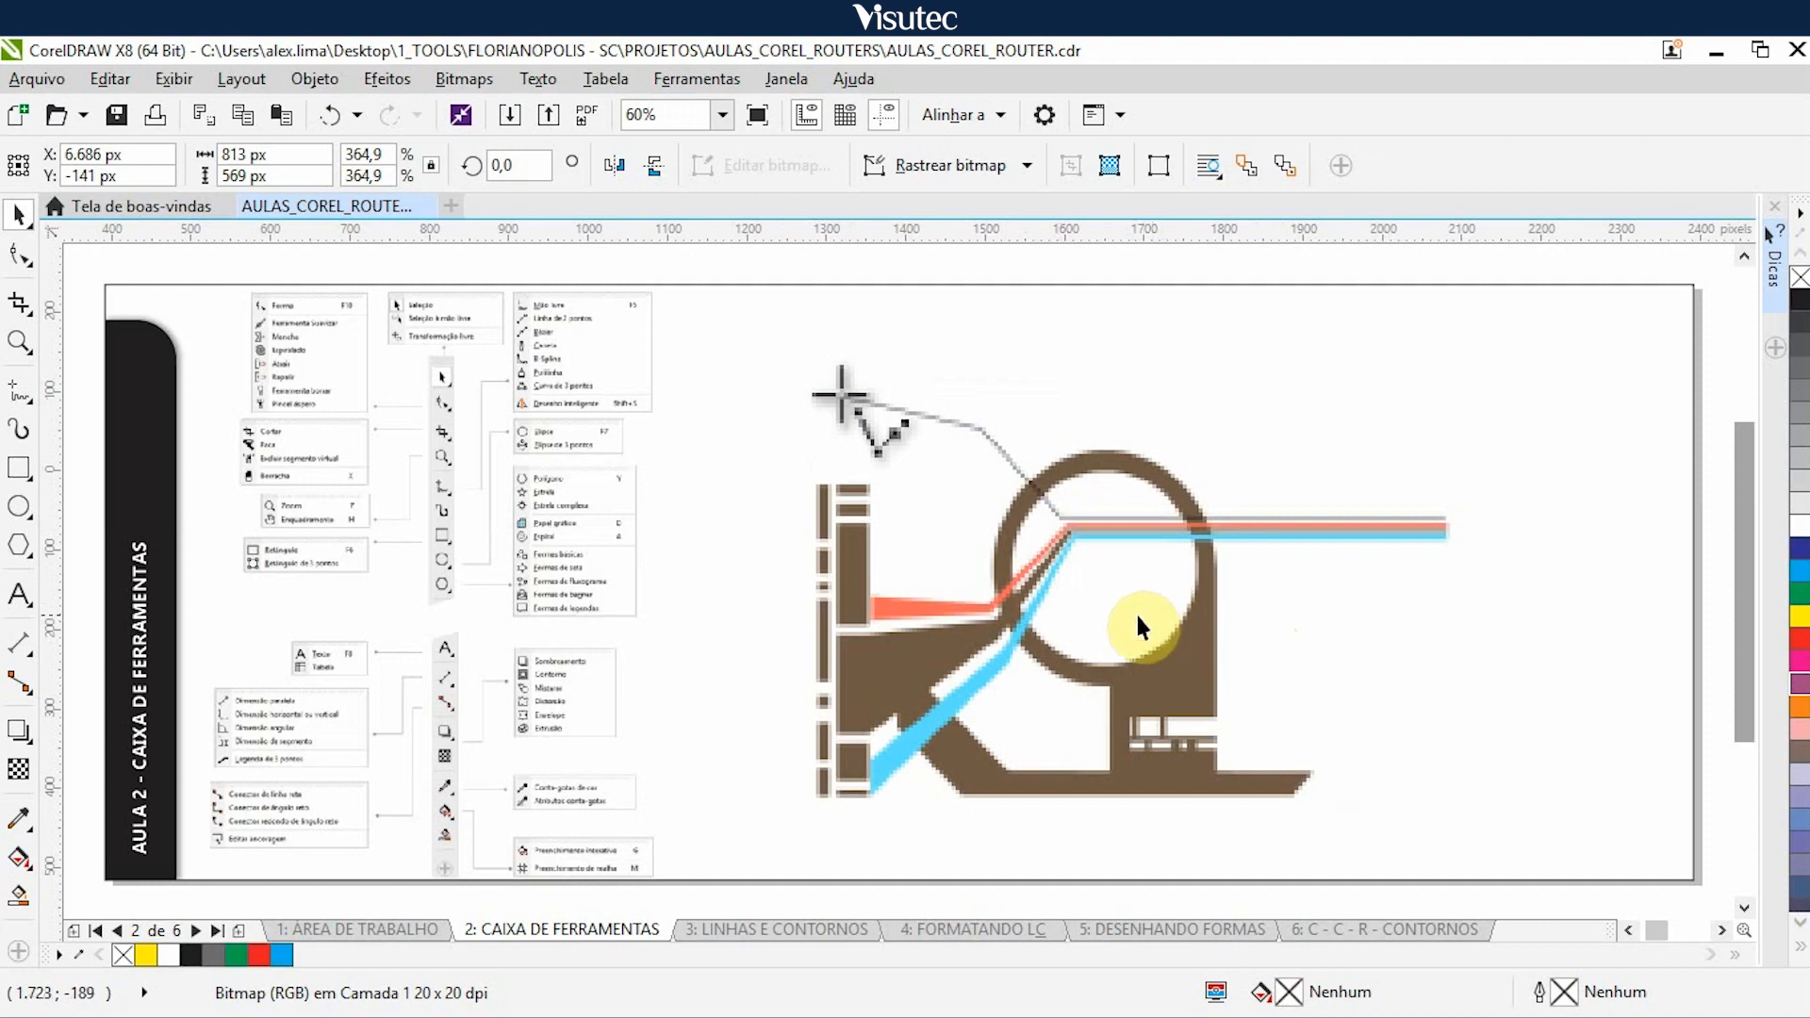
click(1098, 617)
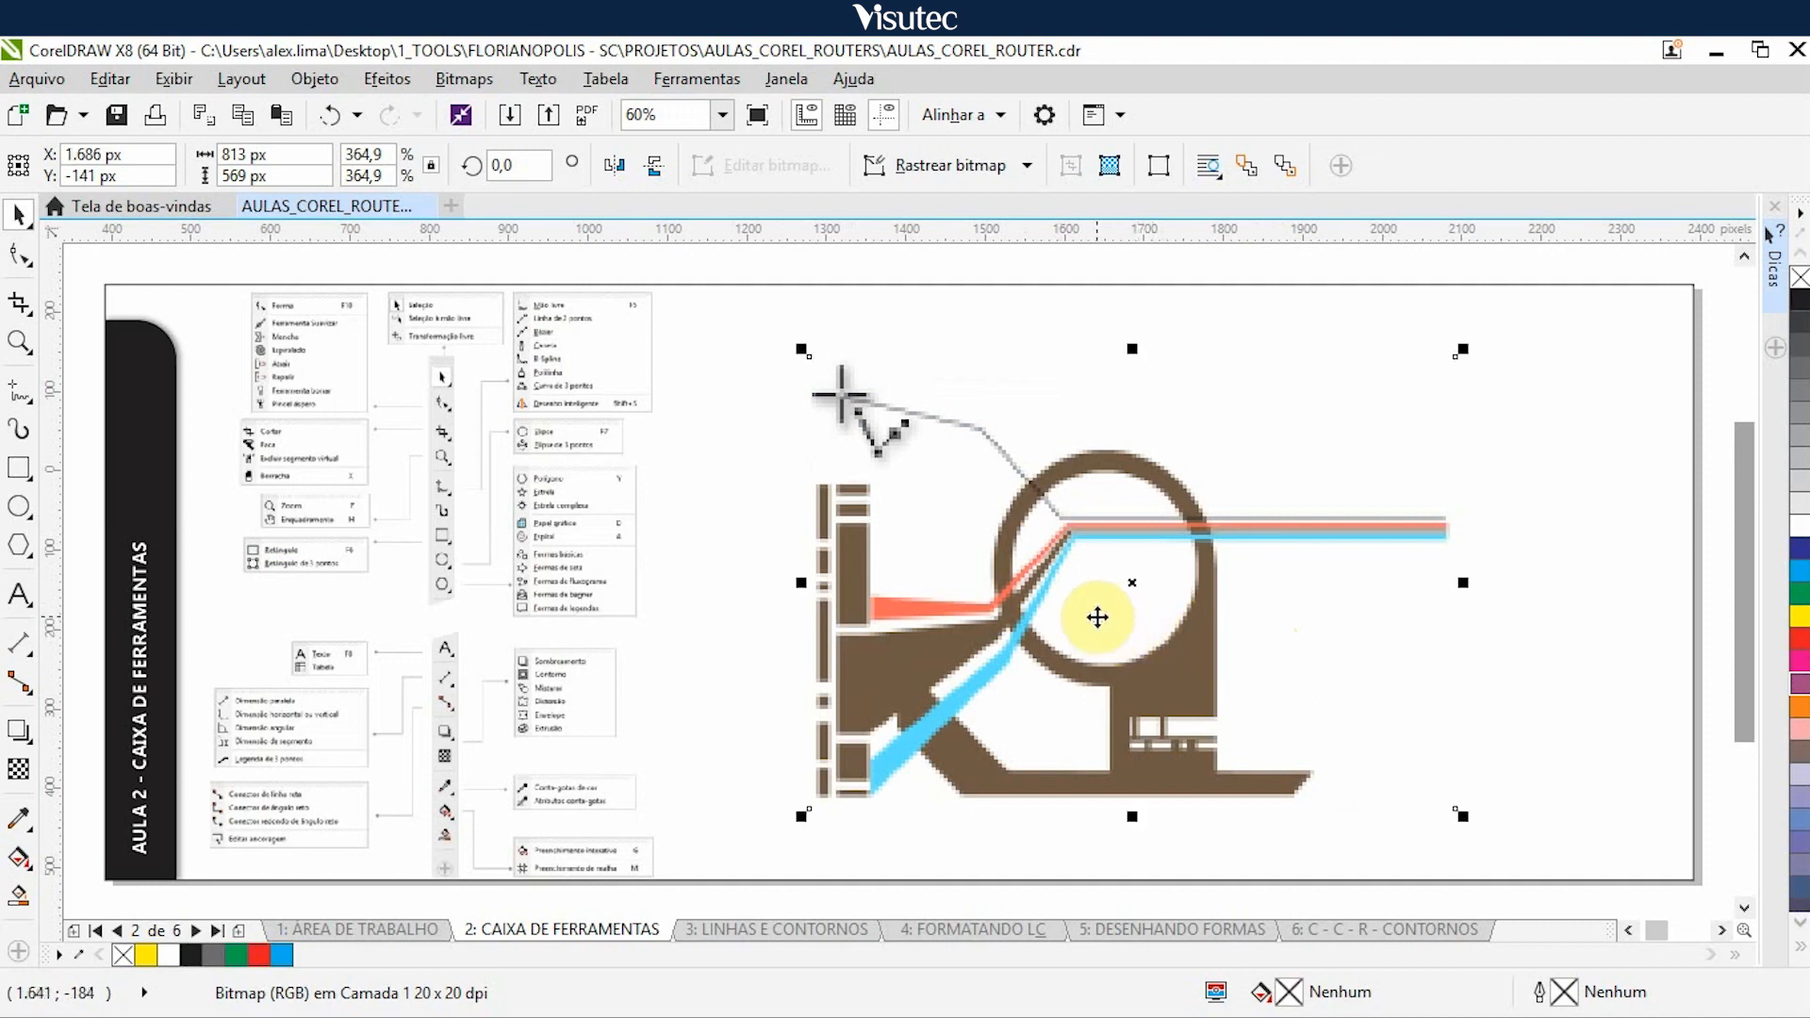
key(Right)
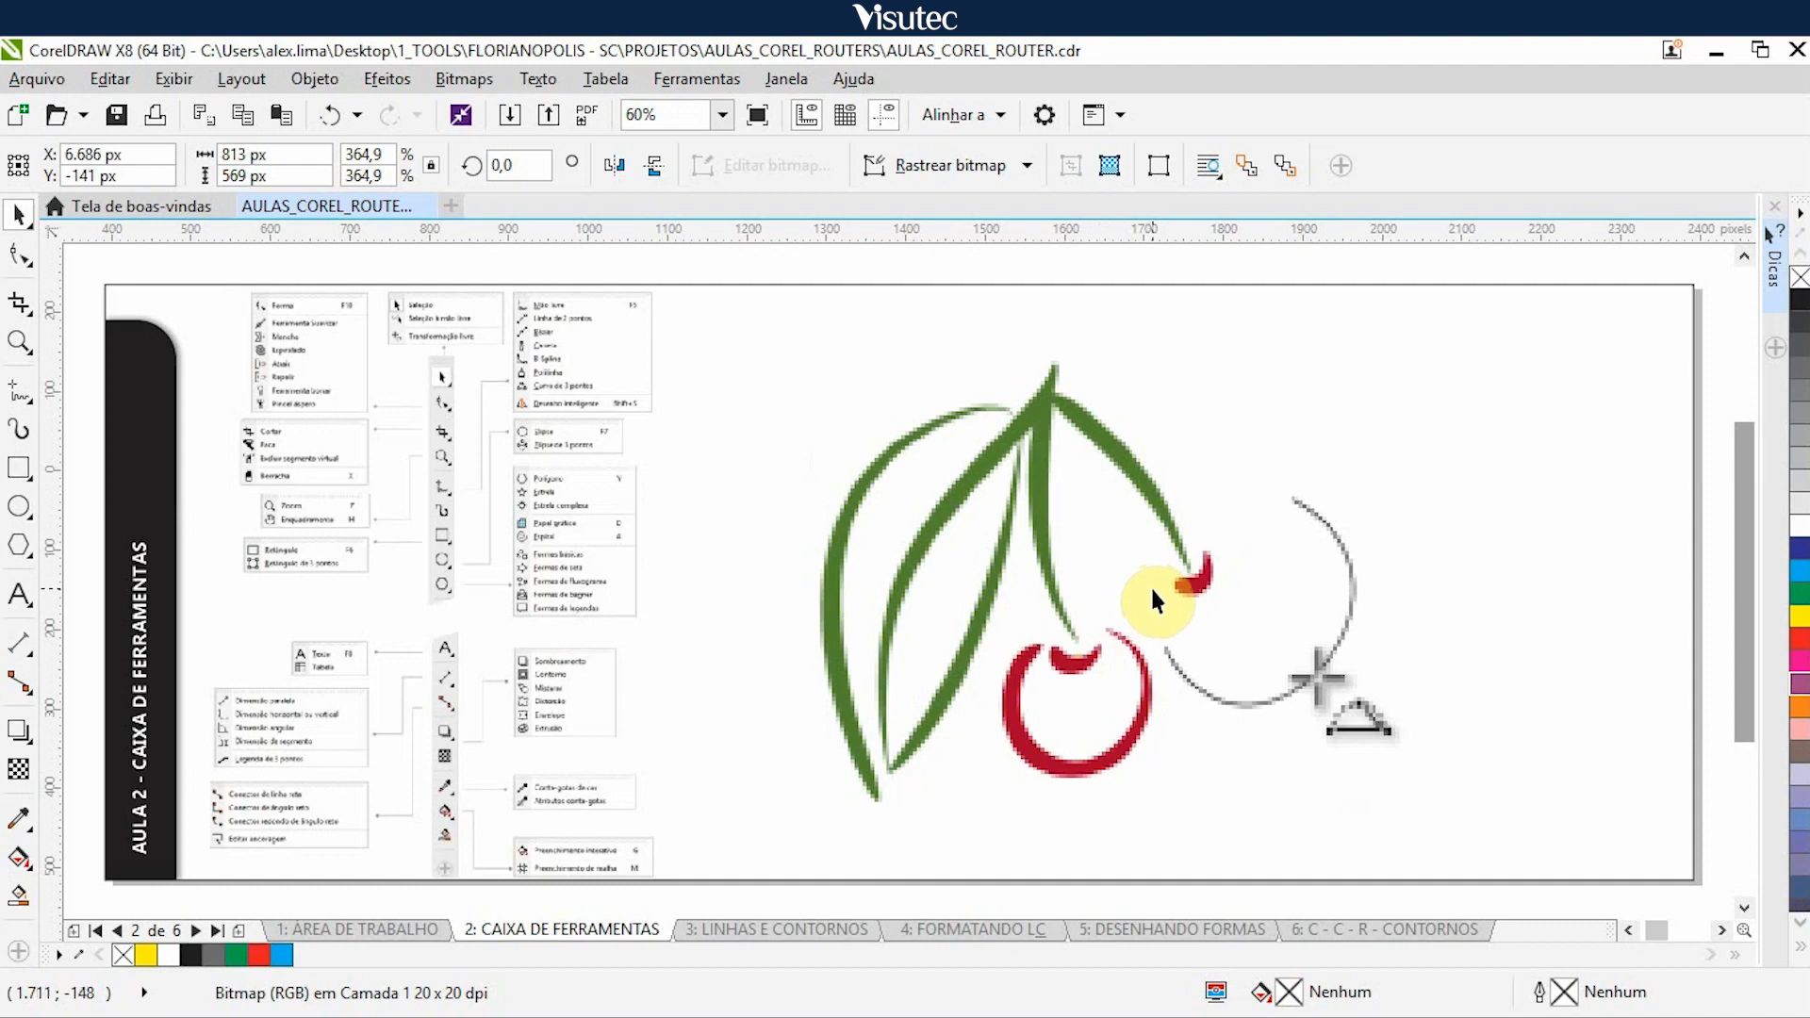
click(1121, 595)
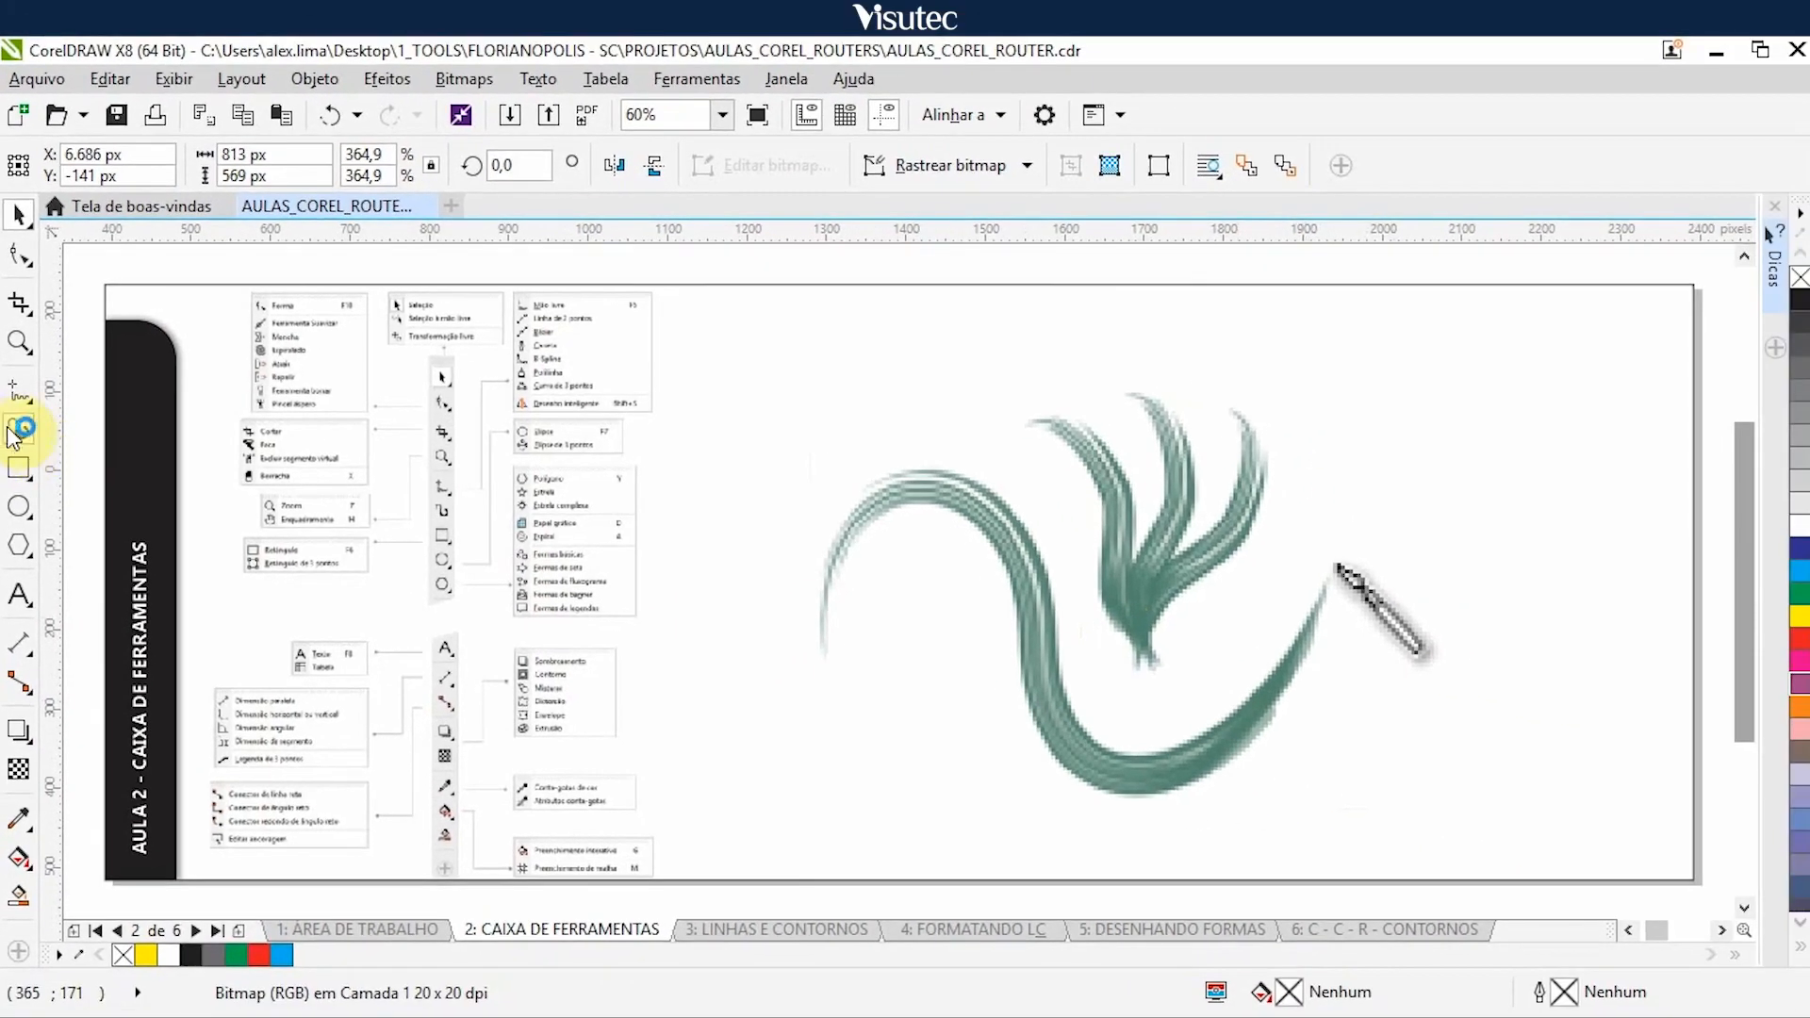
- Activate the Artistic Media tool to view its property options, and return to the Pick tool on the brush stroke illustration
click(17, 426)
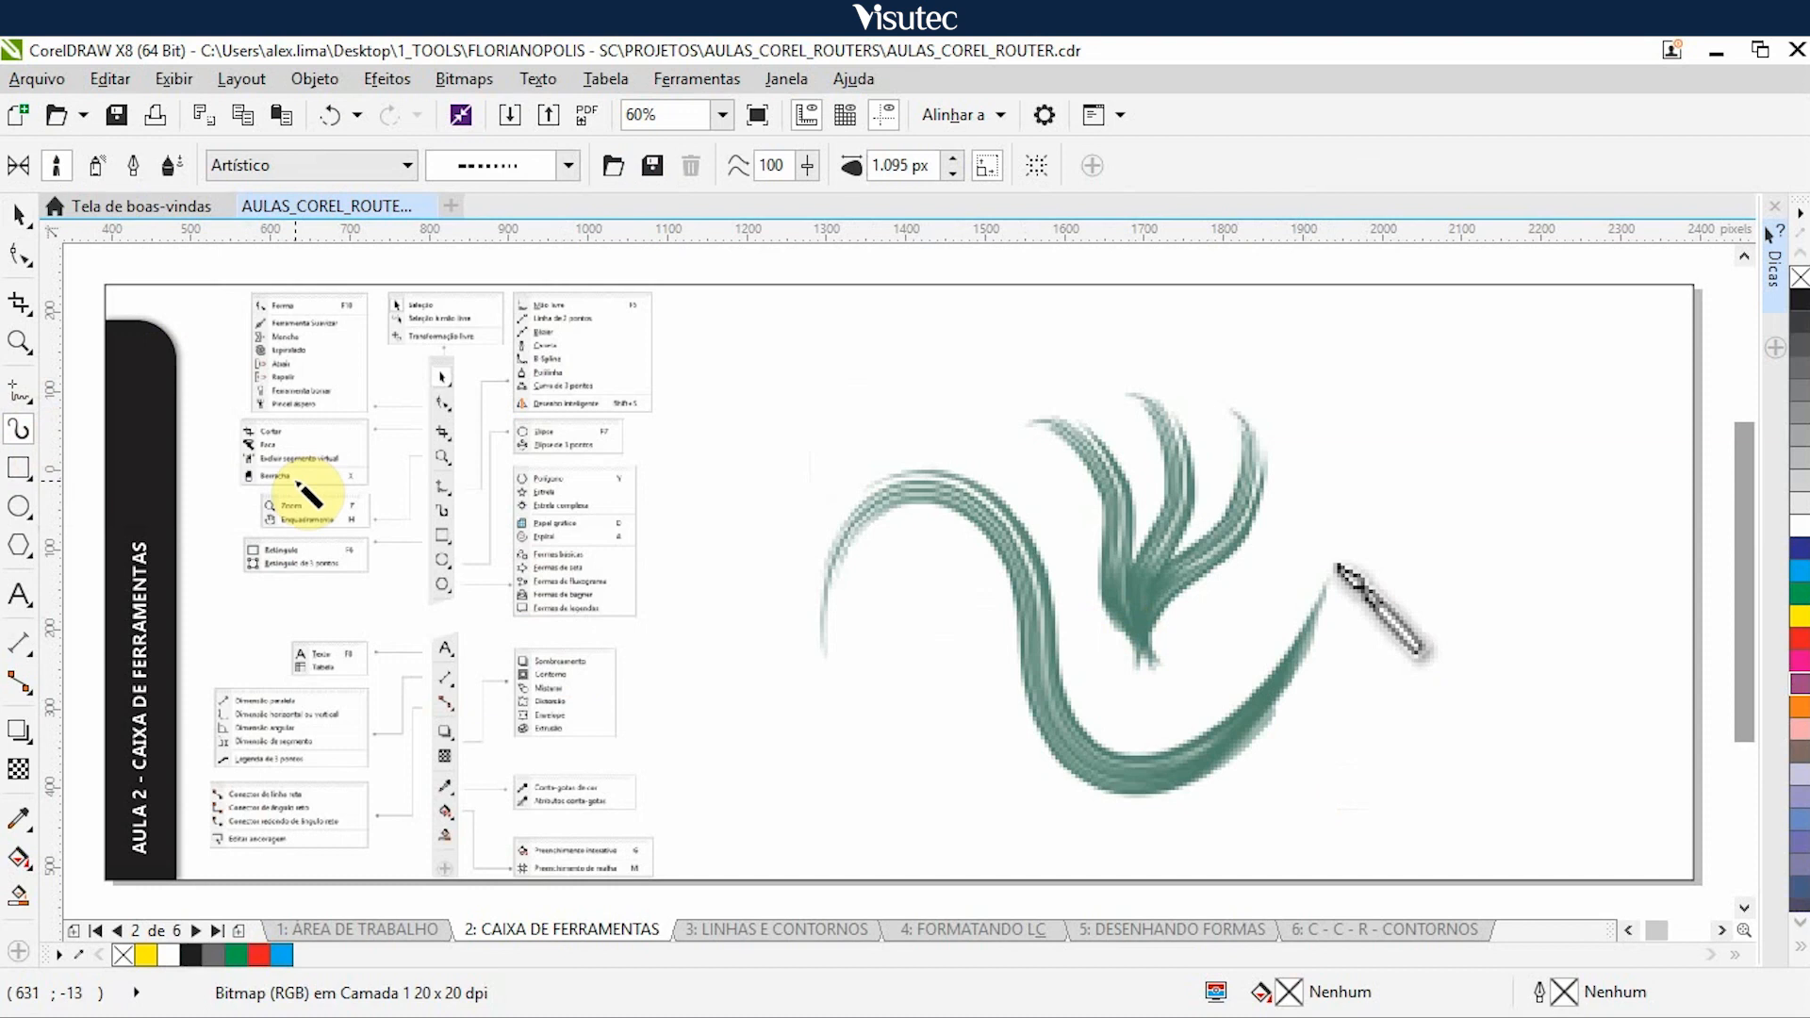
click(19, 215)
click(1095, 568)
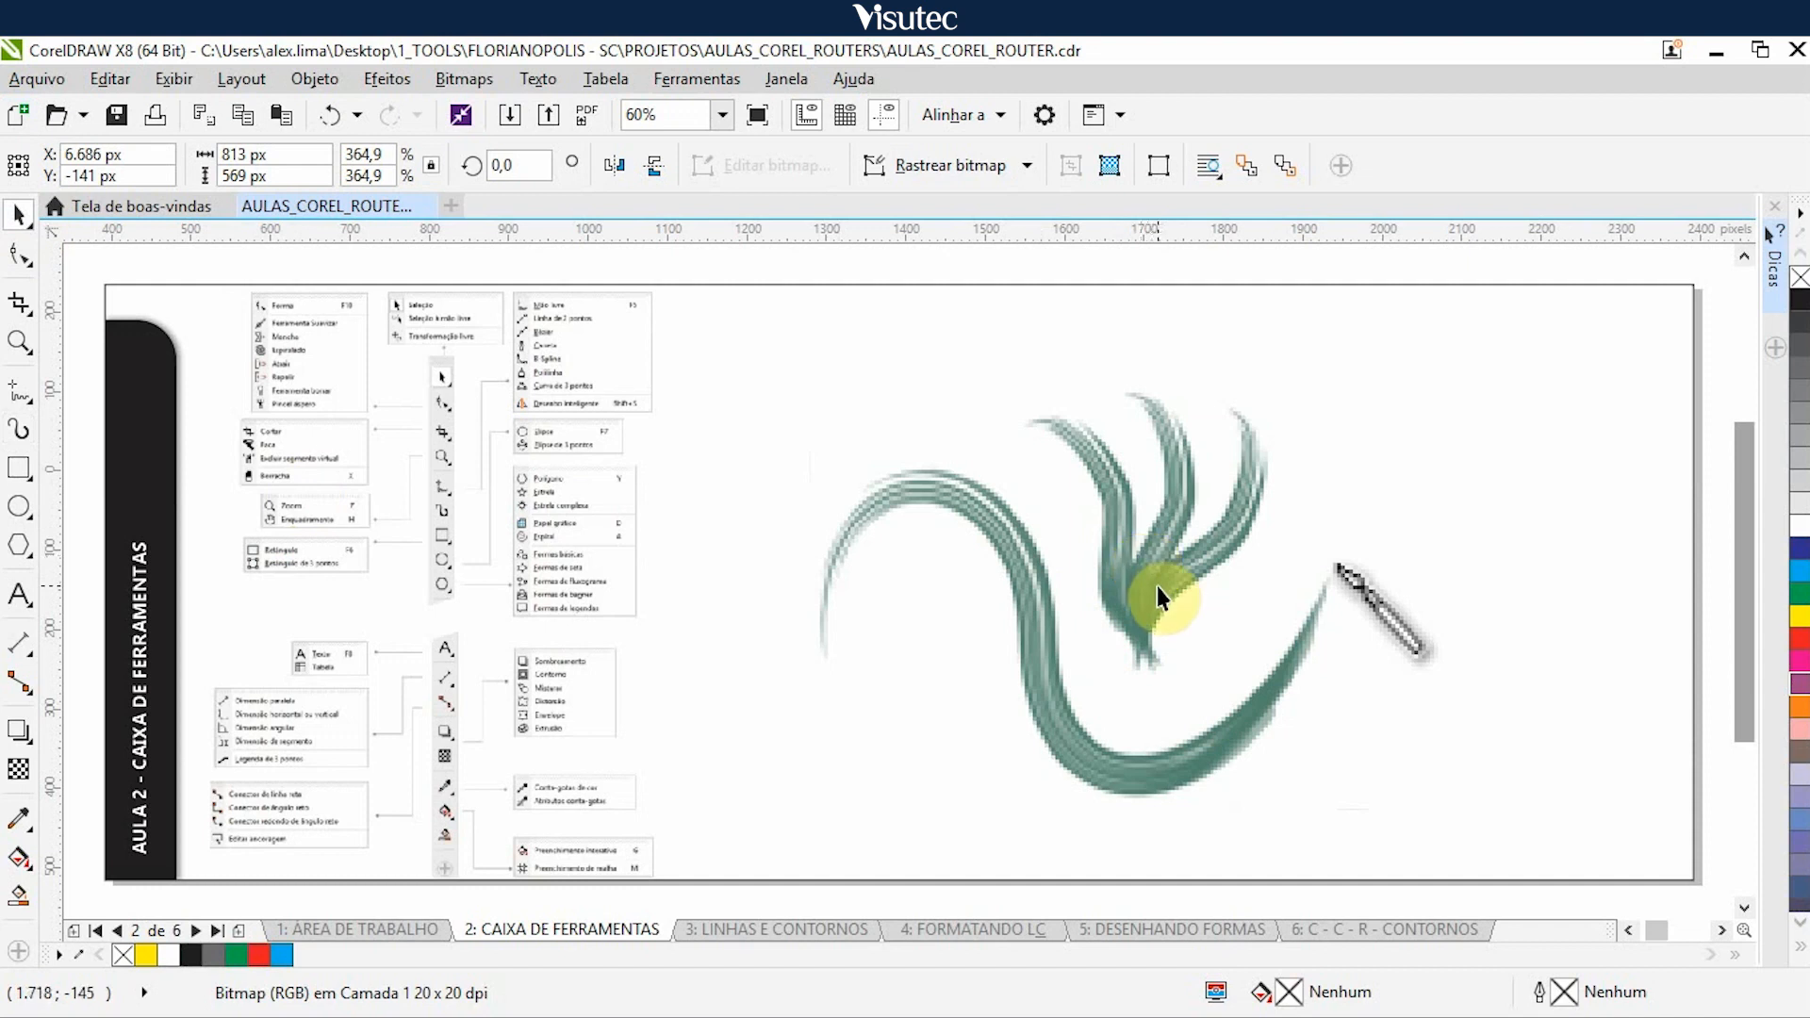
- Nudge the brush stroke illustration 5.000 px right, list the rectangle tool variants, and nudge the straight rectangles illustration 5.000 px right
click(1124, 591)
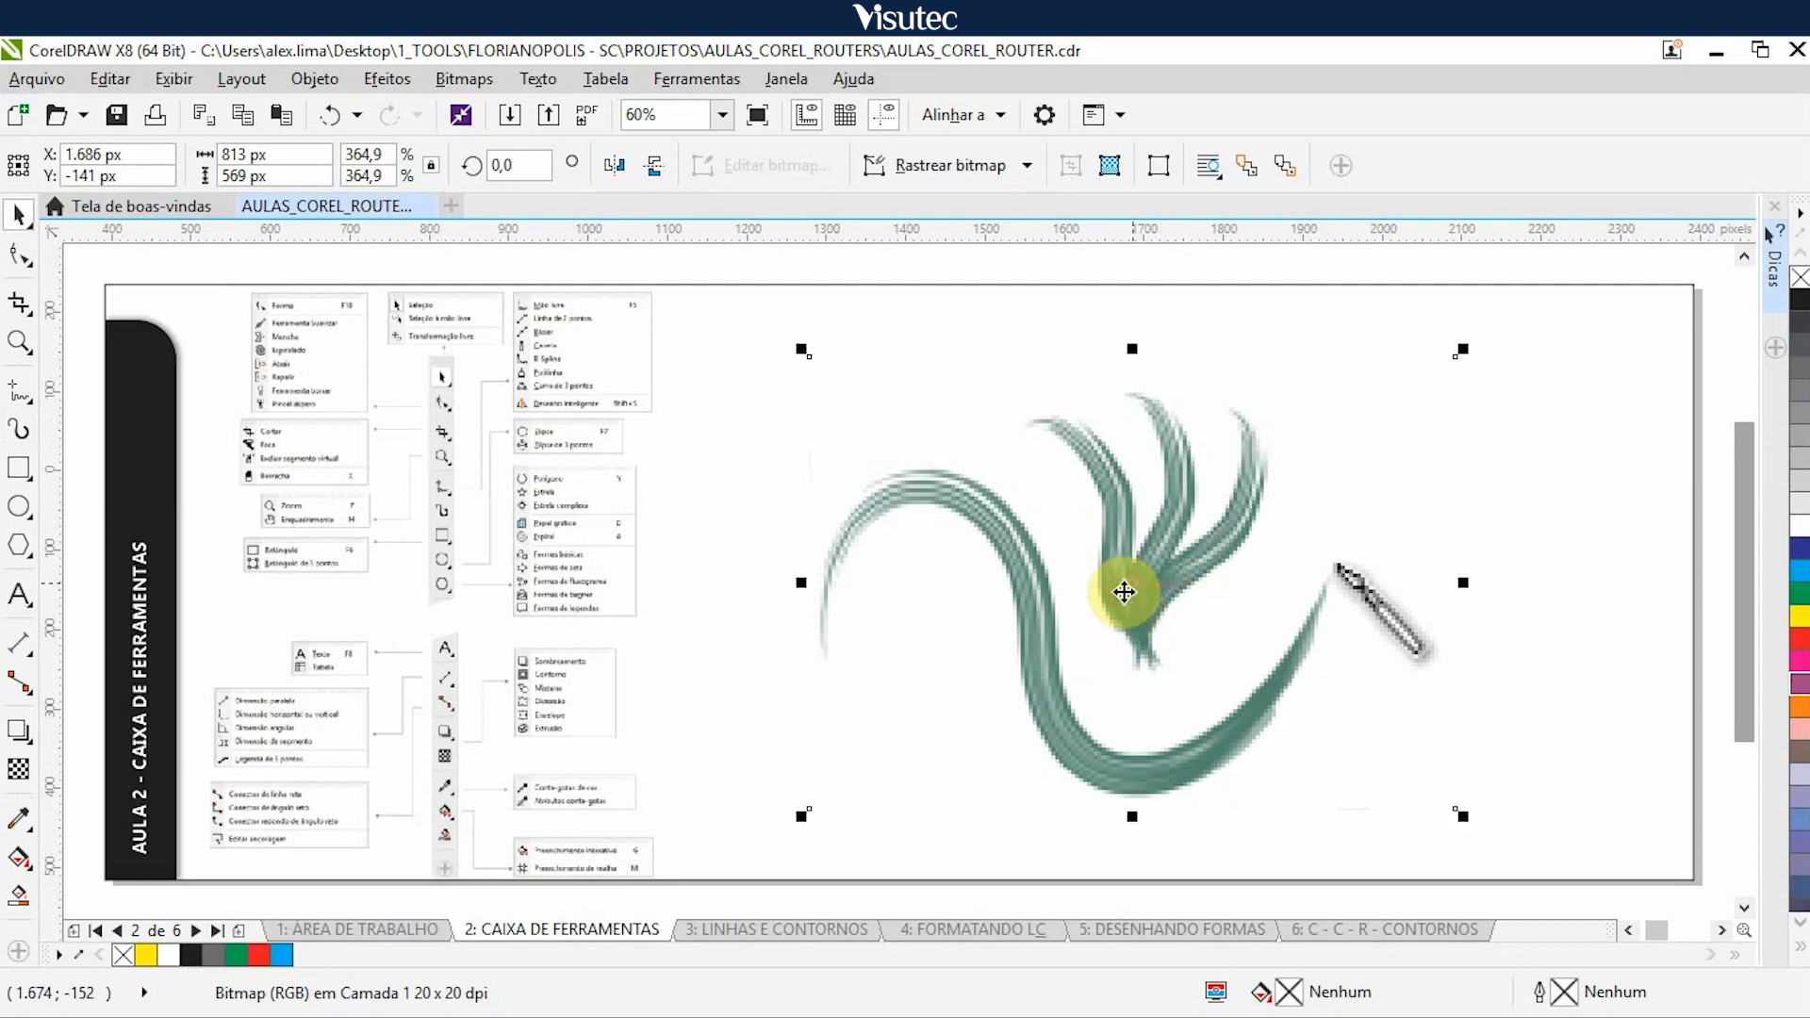
key(Right)
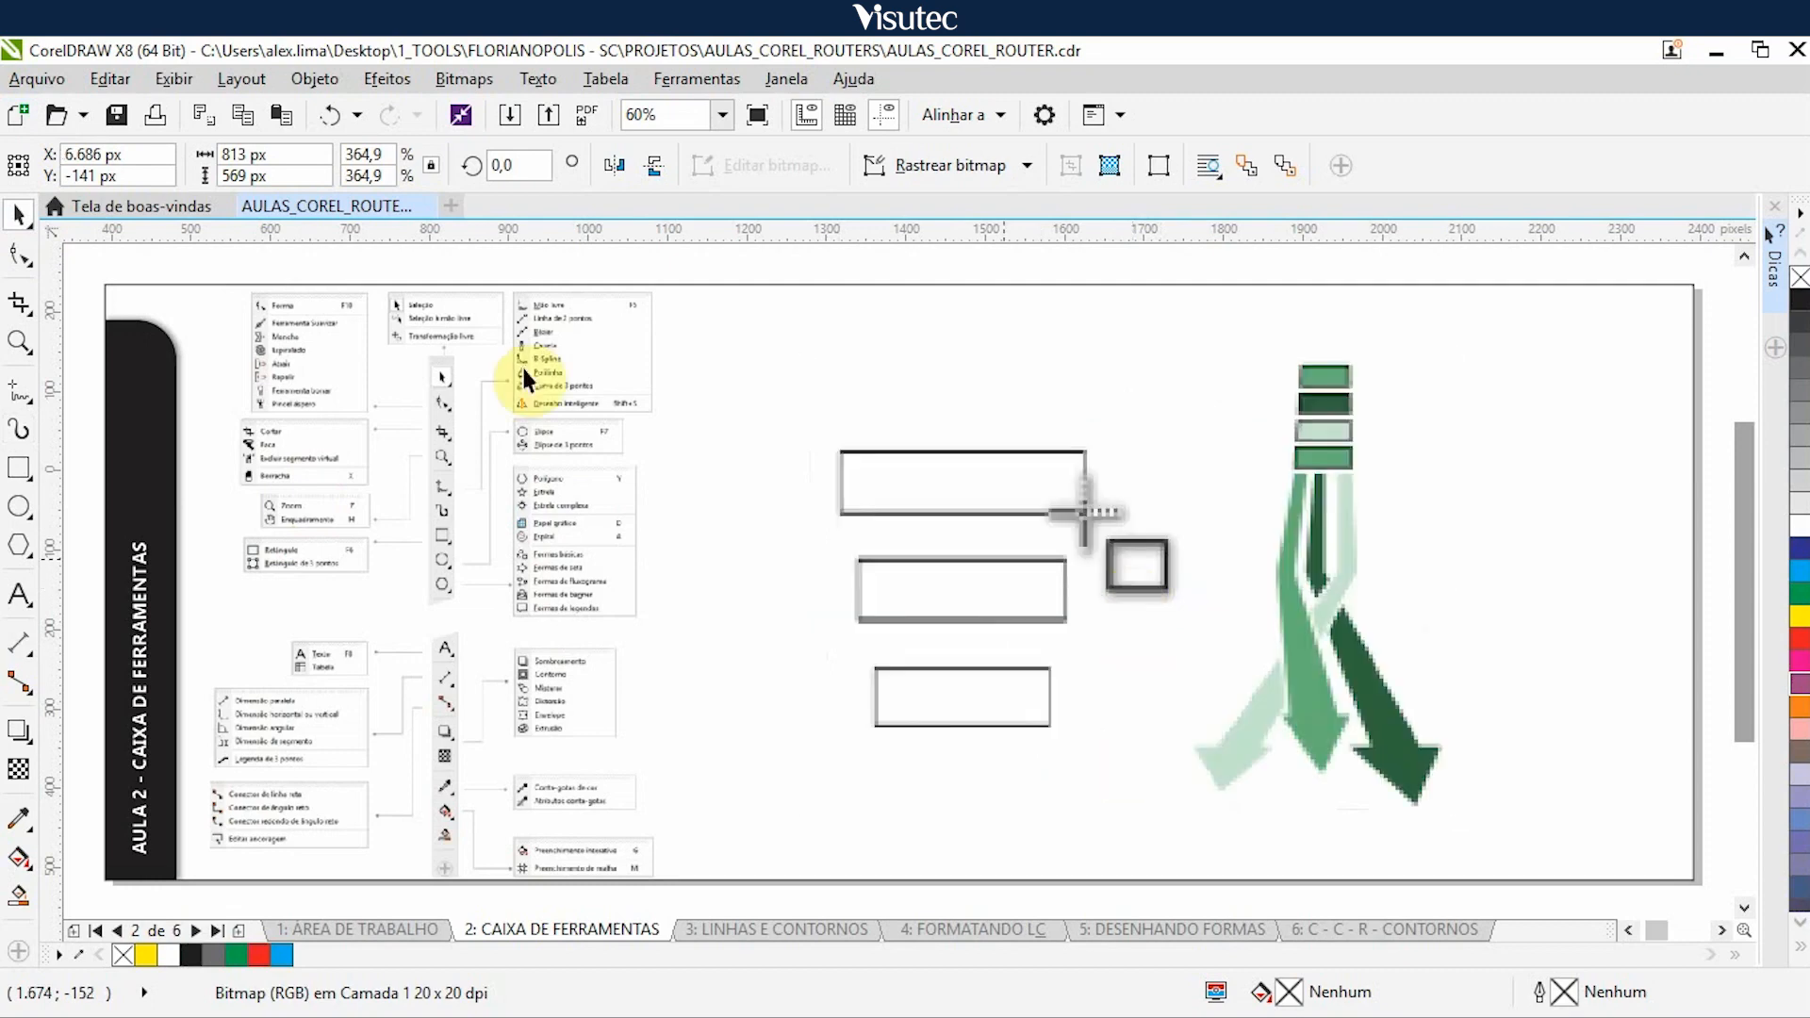
click(18, 474)
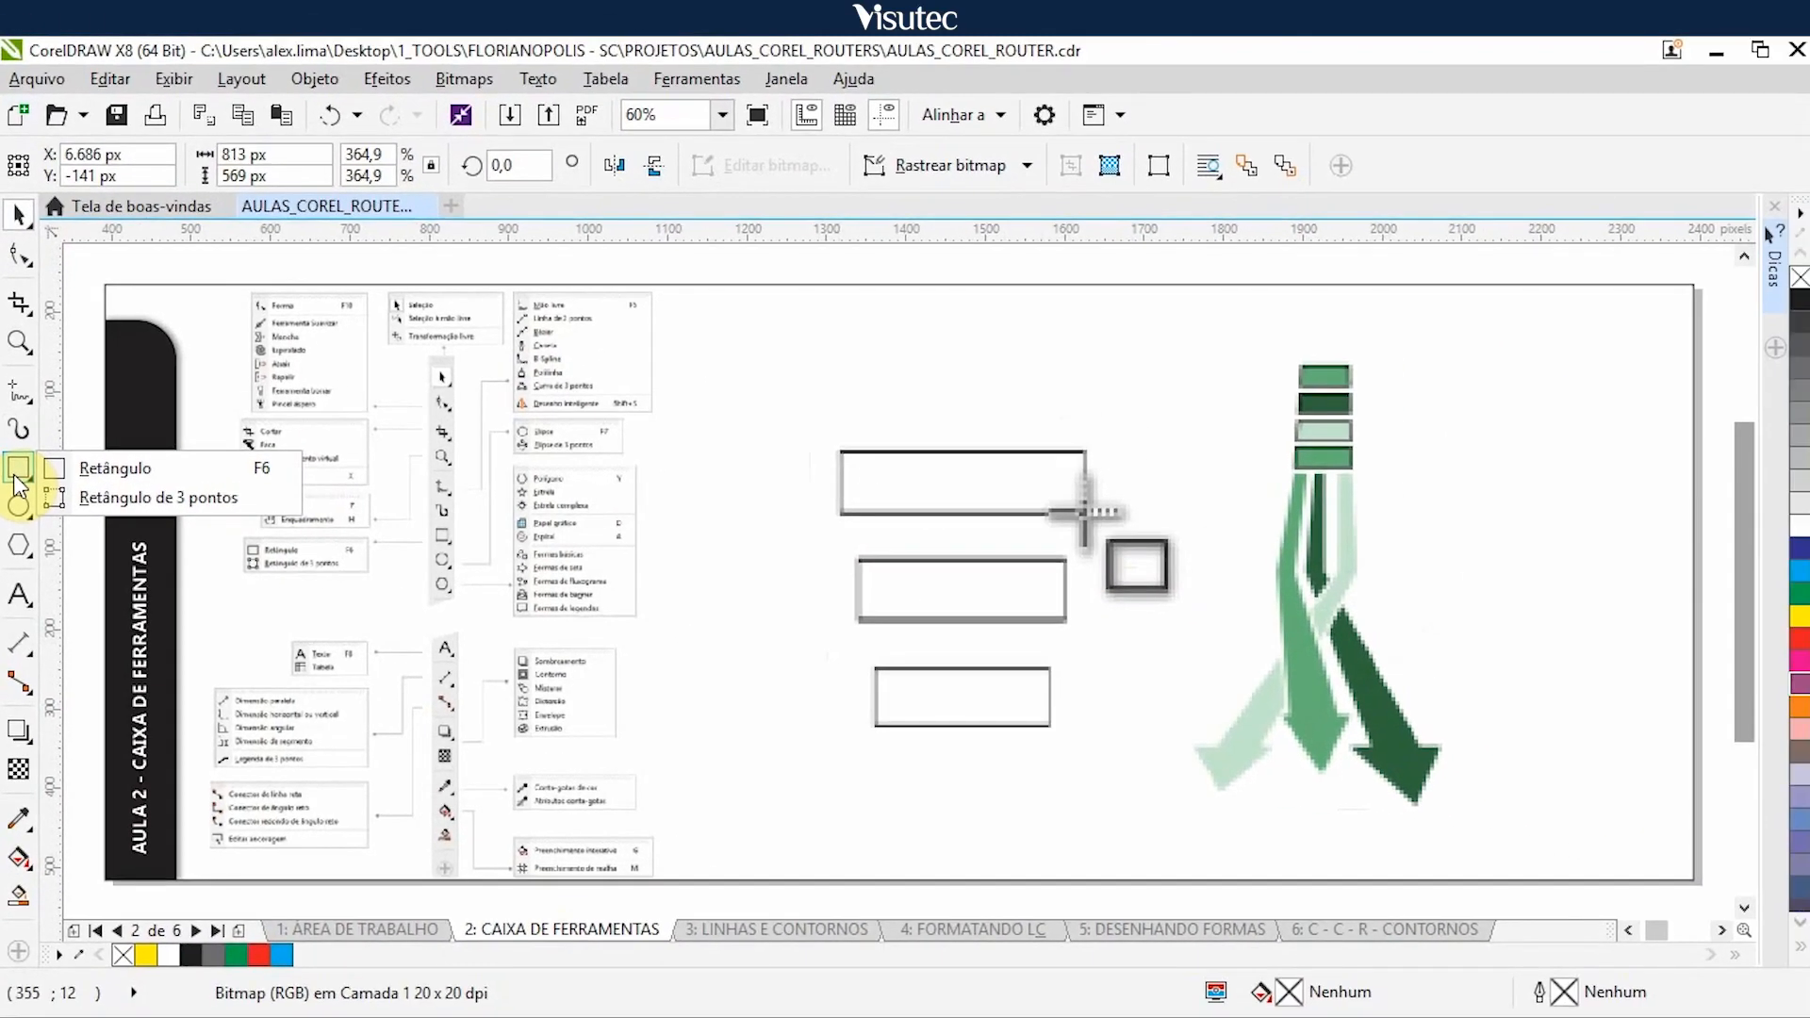
click(996, 618)
click(996, 618)
key(Right)
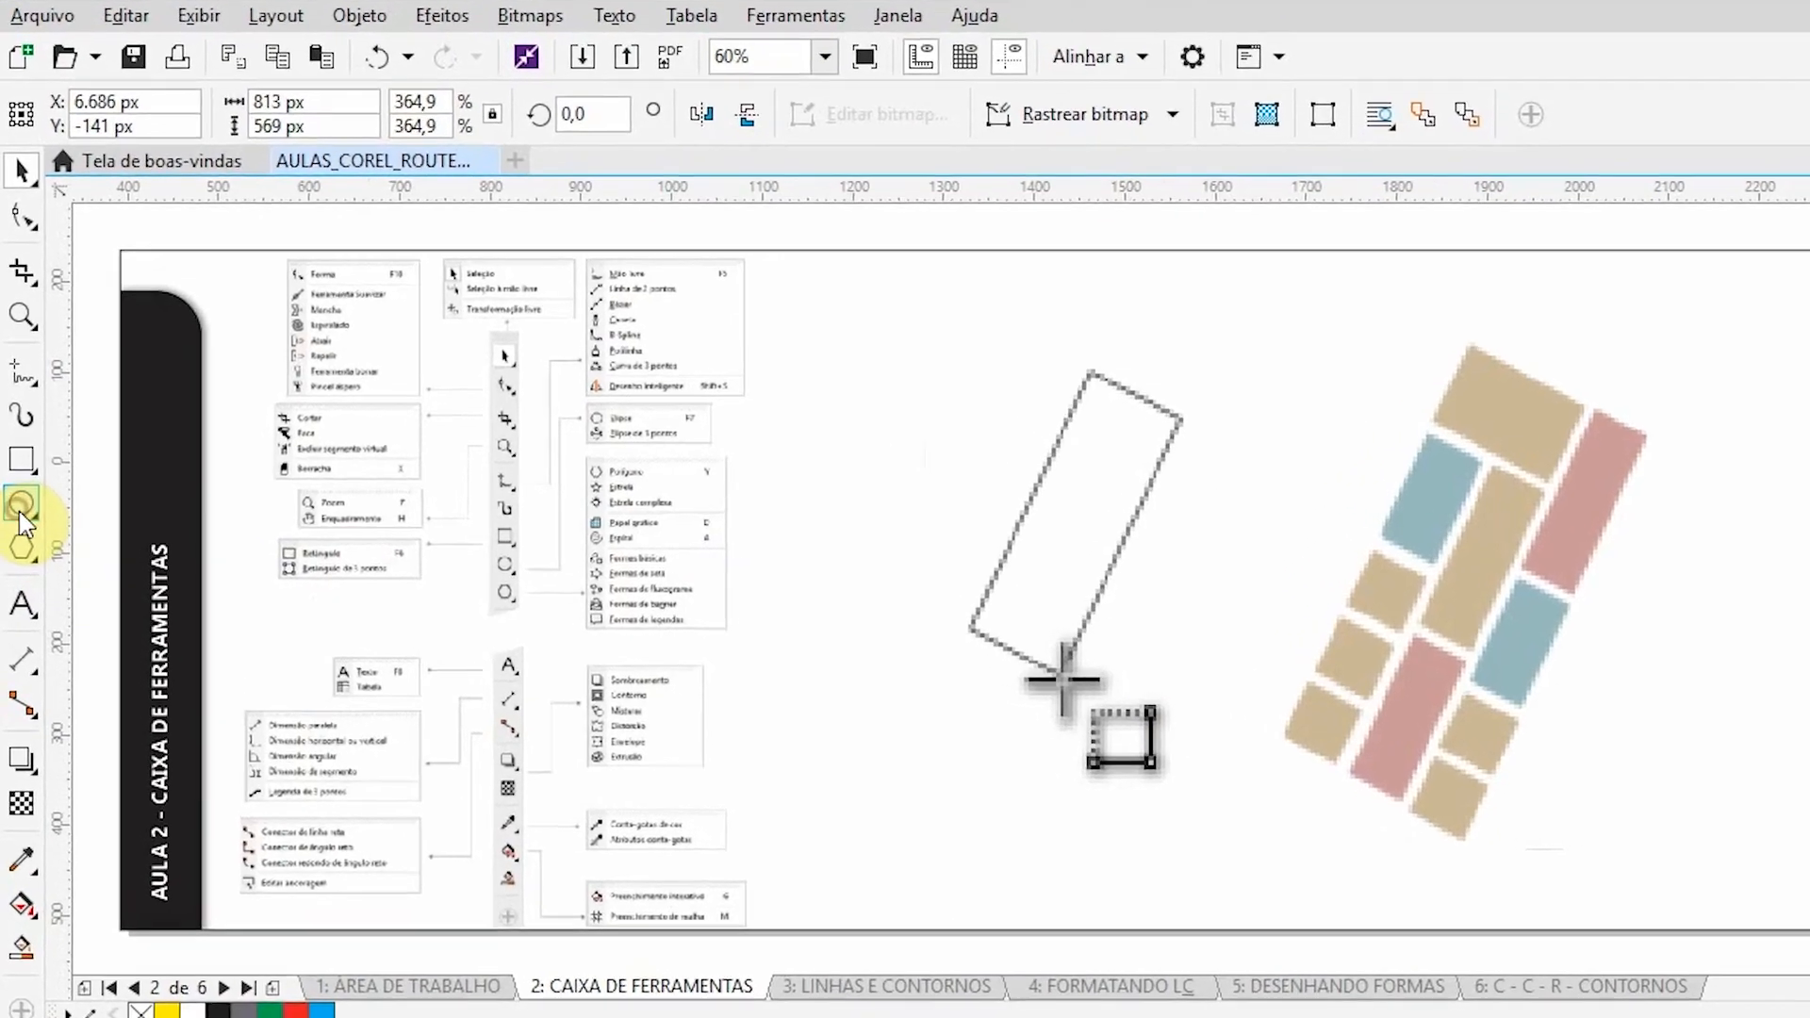
- List the ellipse tool variants, and nudge the slanted rectangles and green cars illustrations 5.000 px right
click(20, 507)
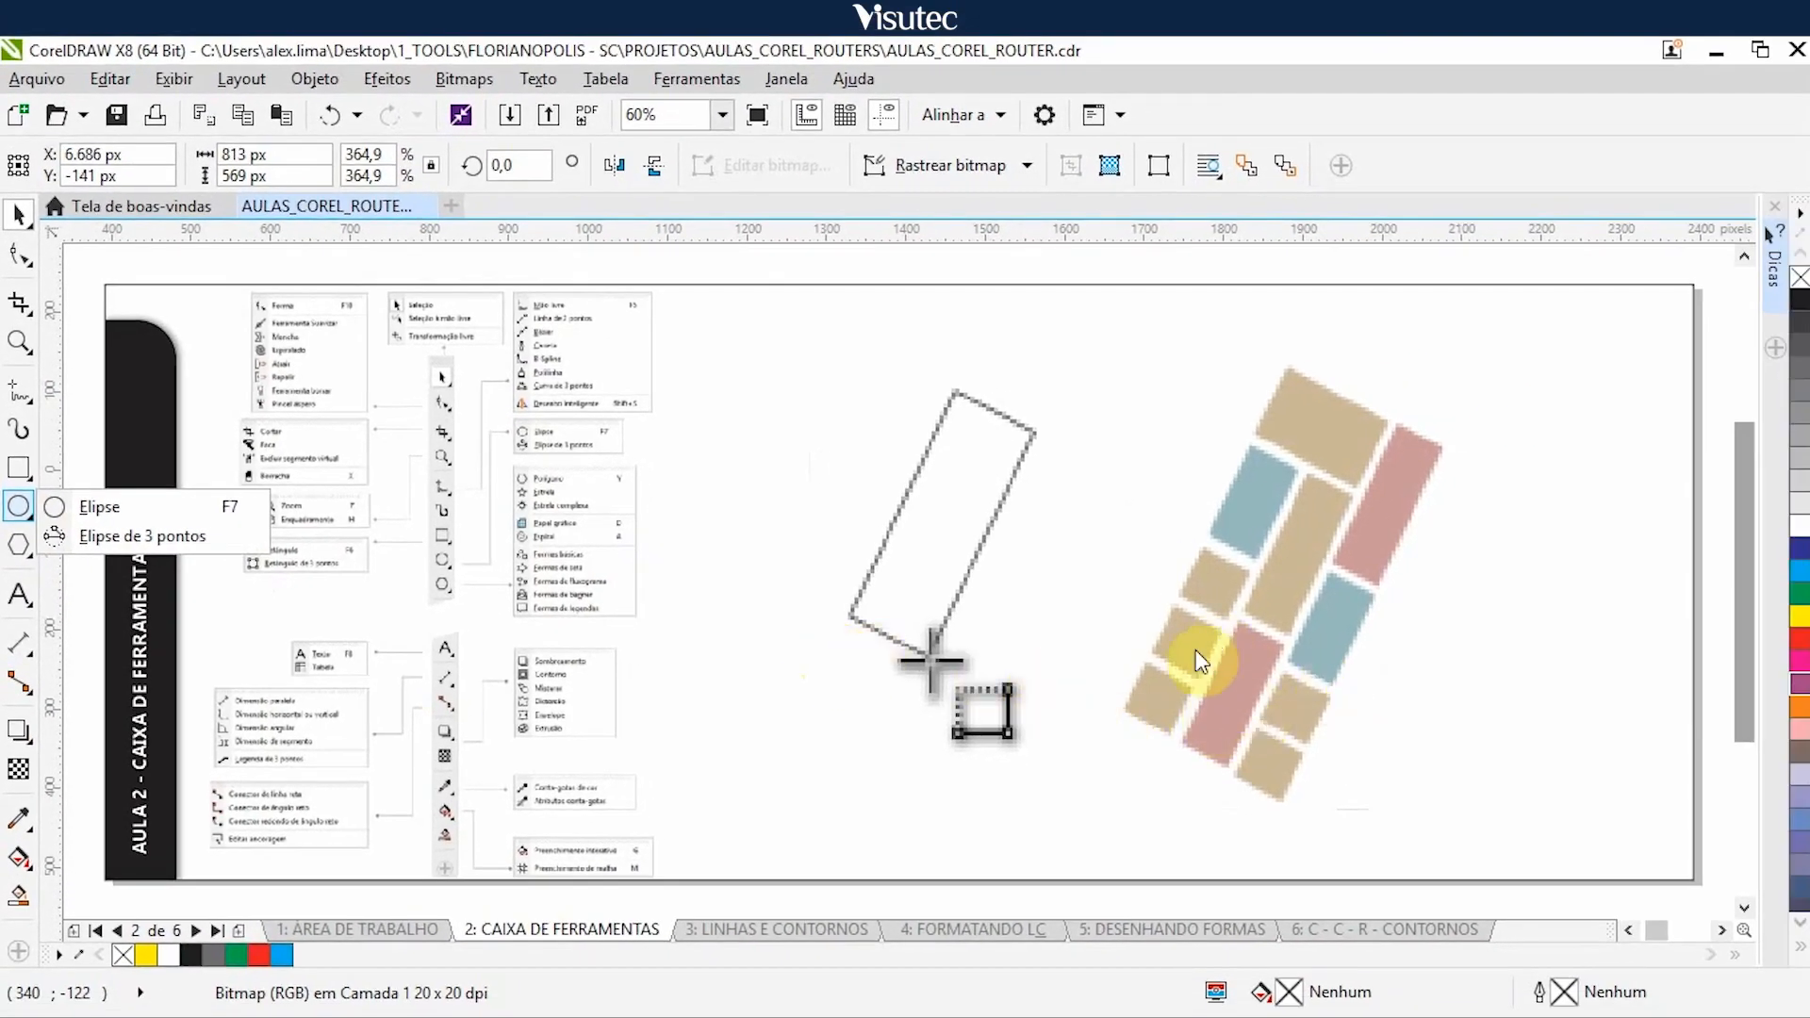
click(1063, 590)
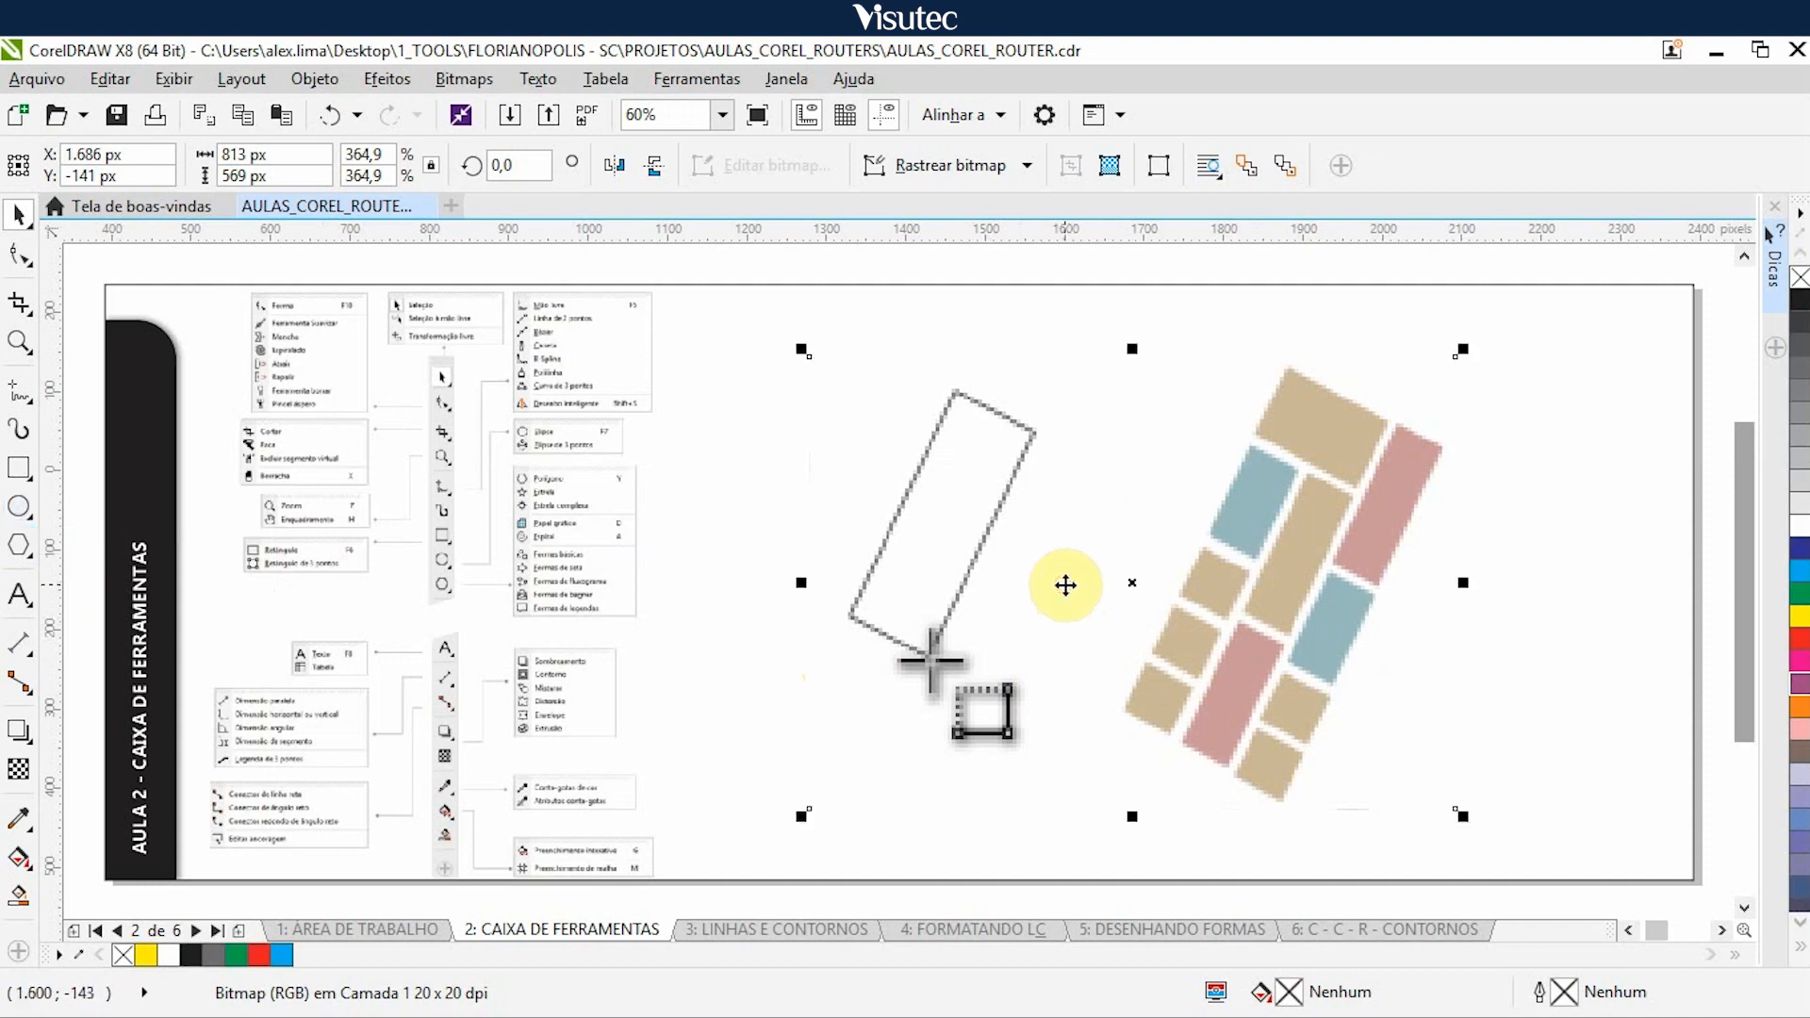
key(Right)
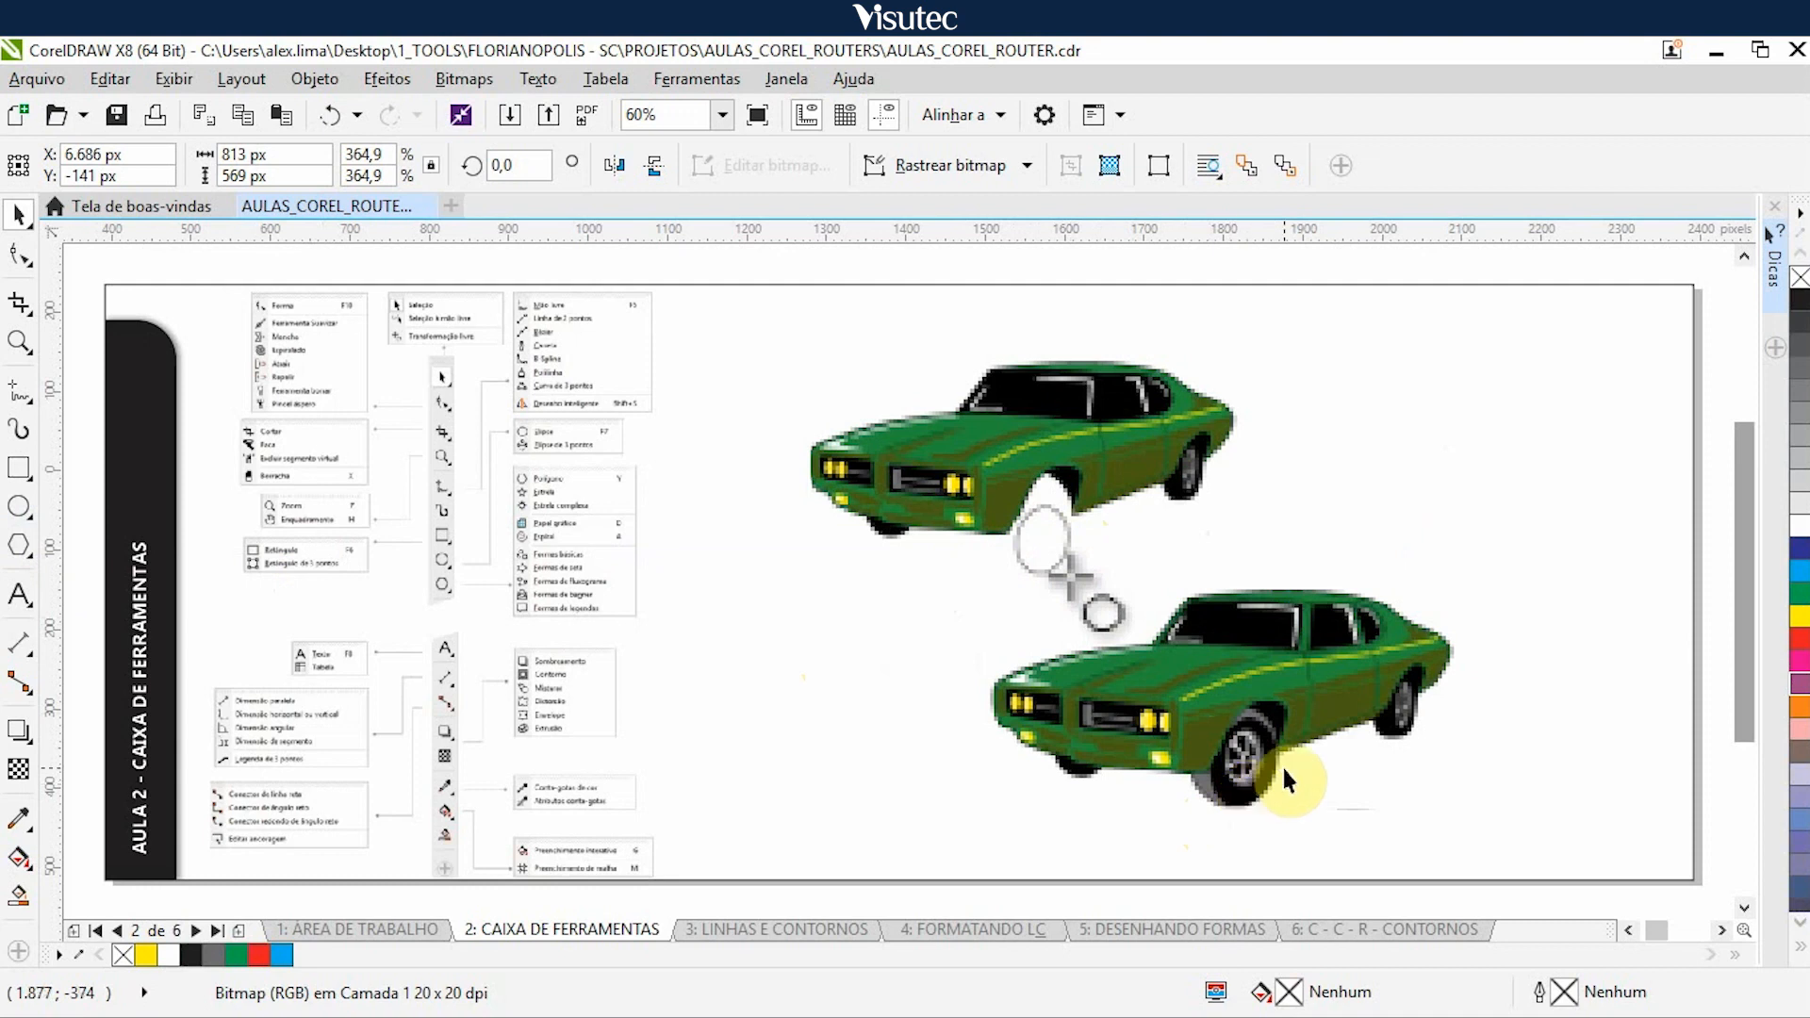
click(1056, 534)
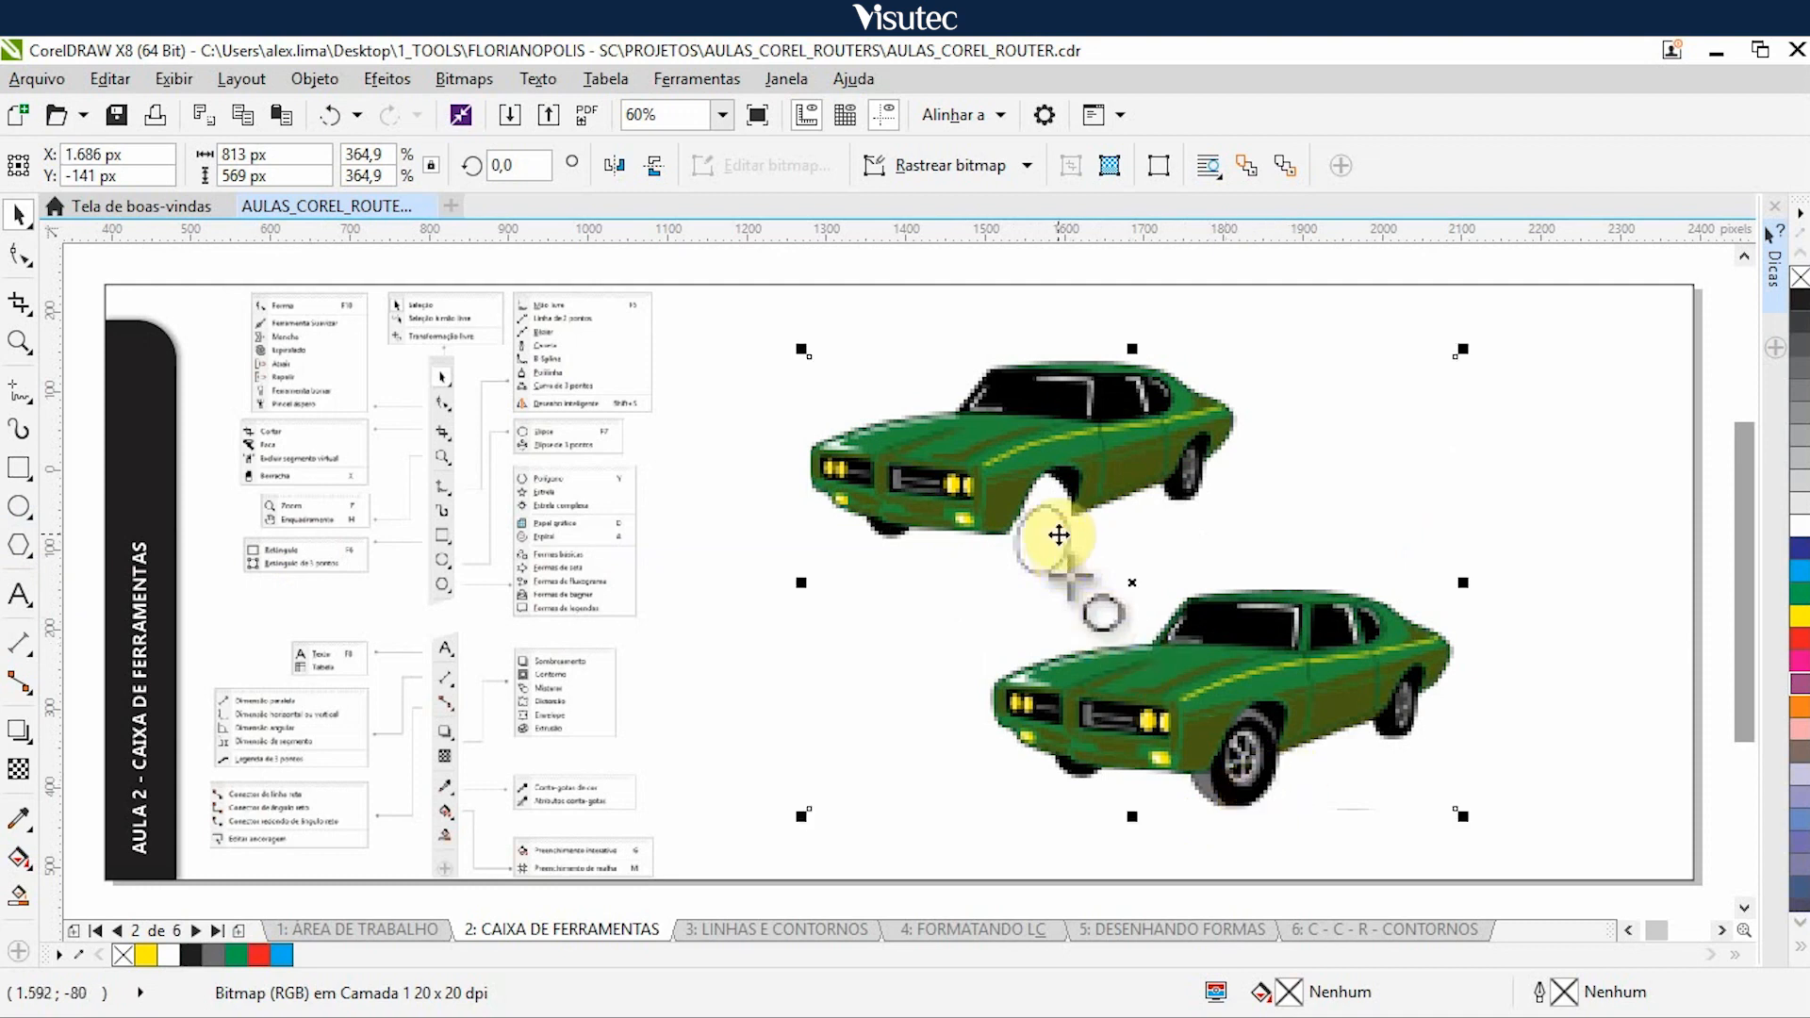
key(Right)
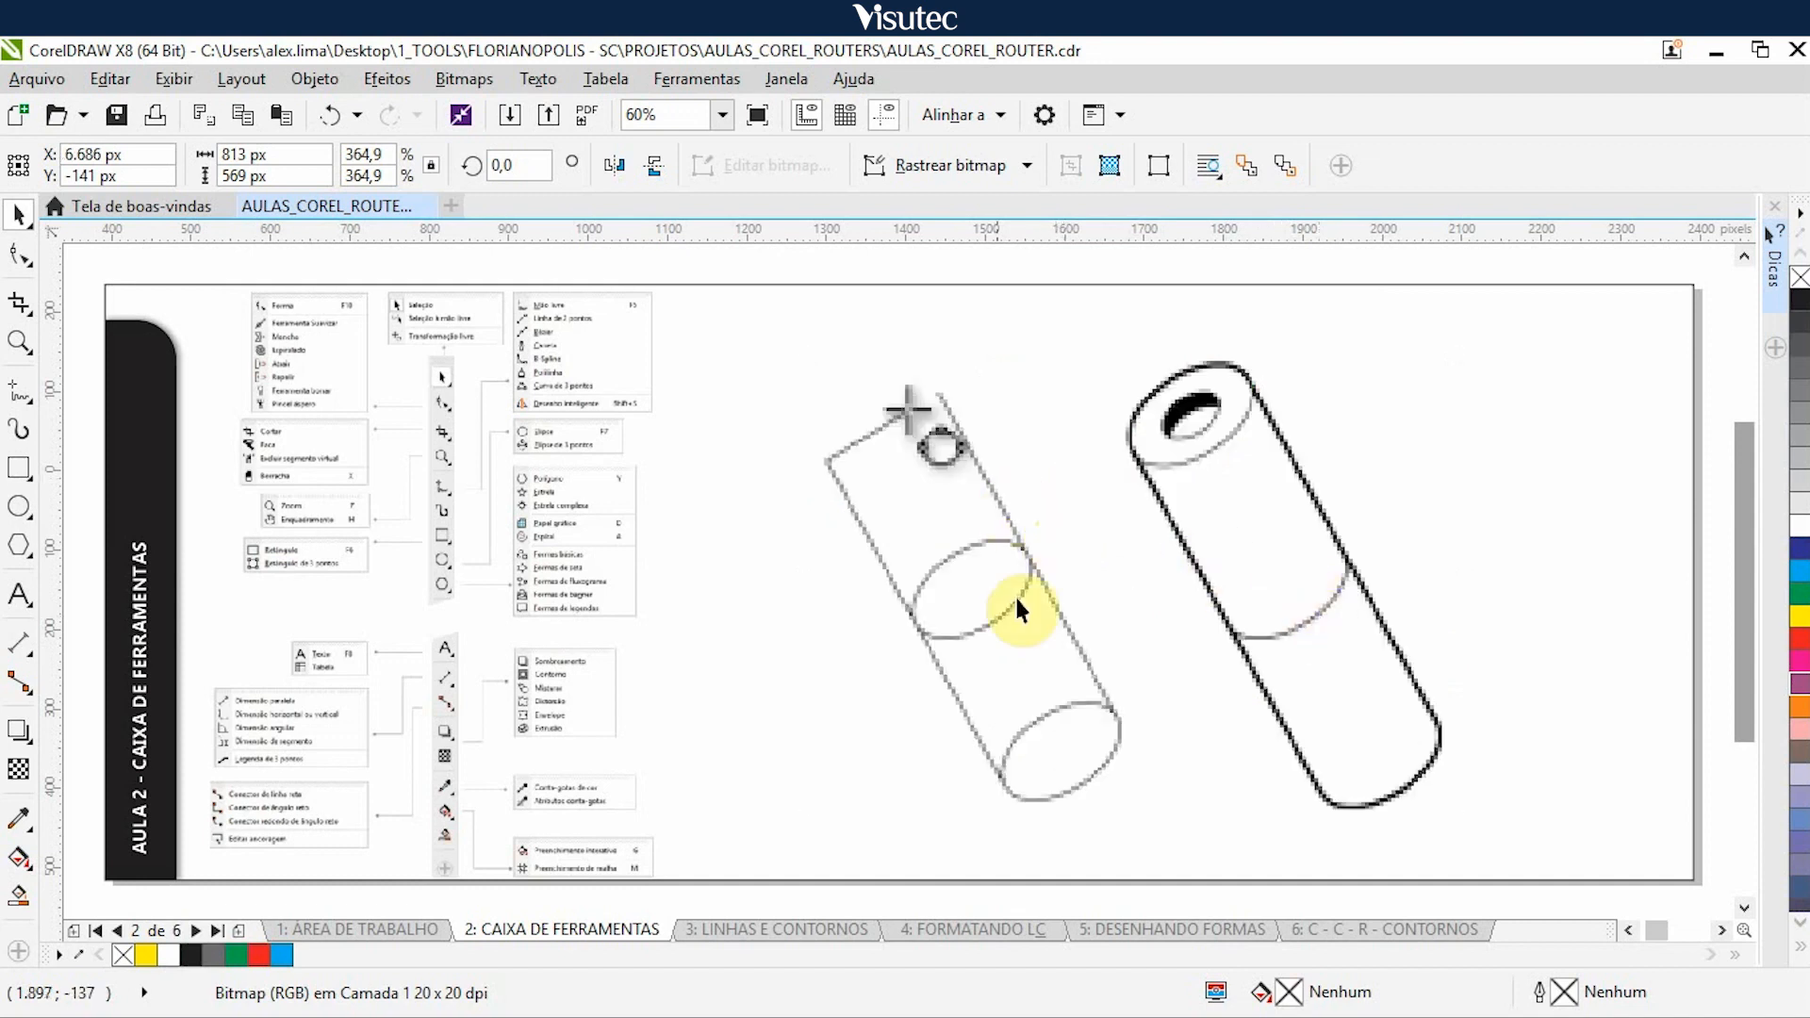
- Nudge the slanted cylinder illustration 5.000 px right to uncover the polygon example
key(ctrl+z)
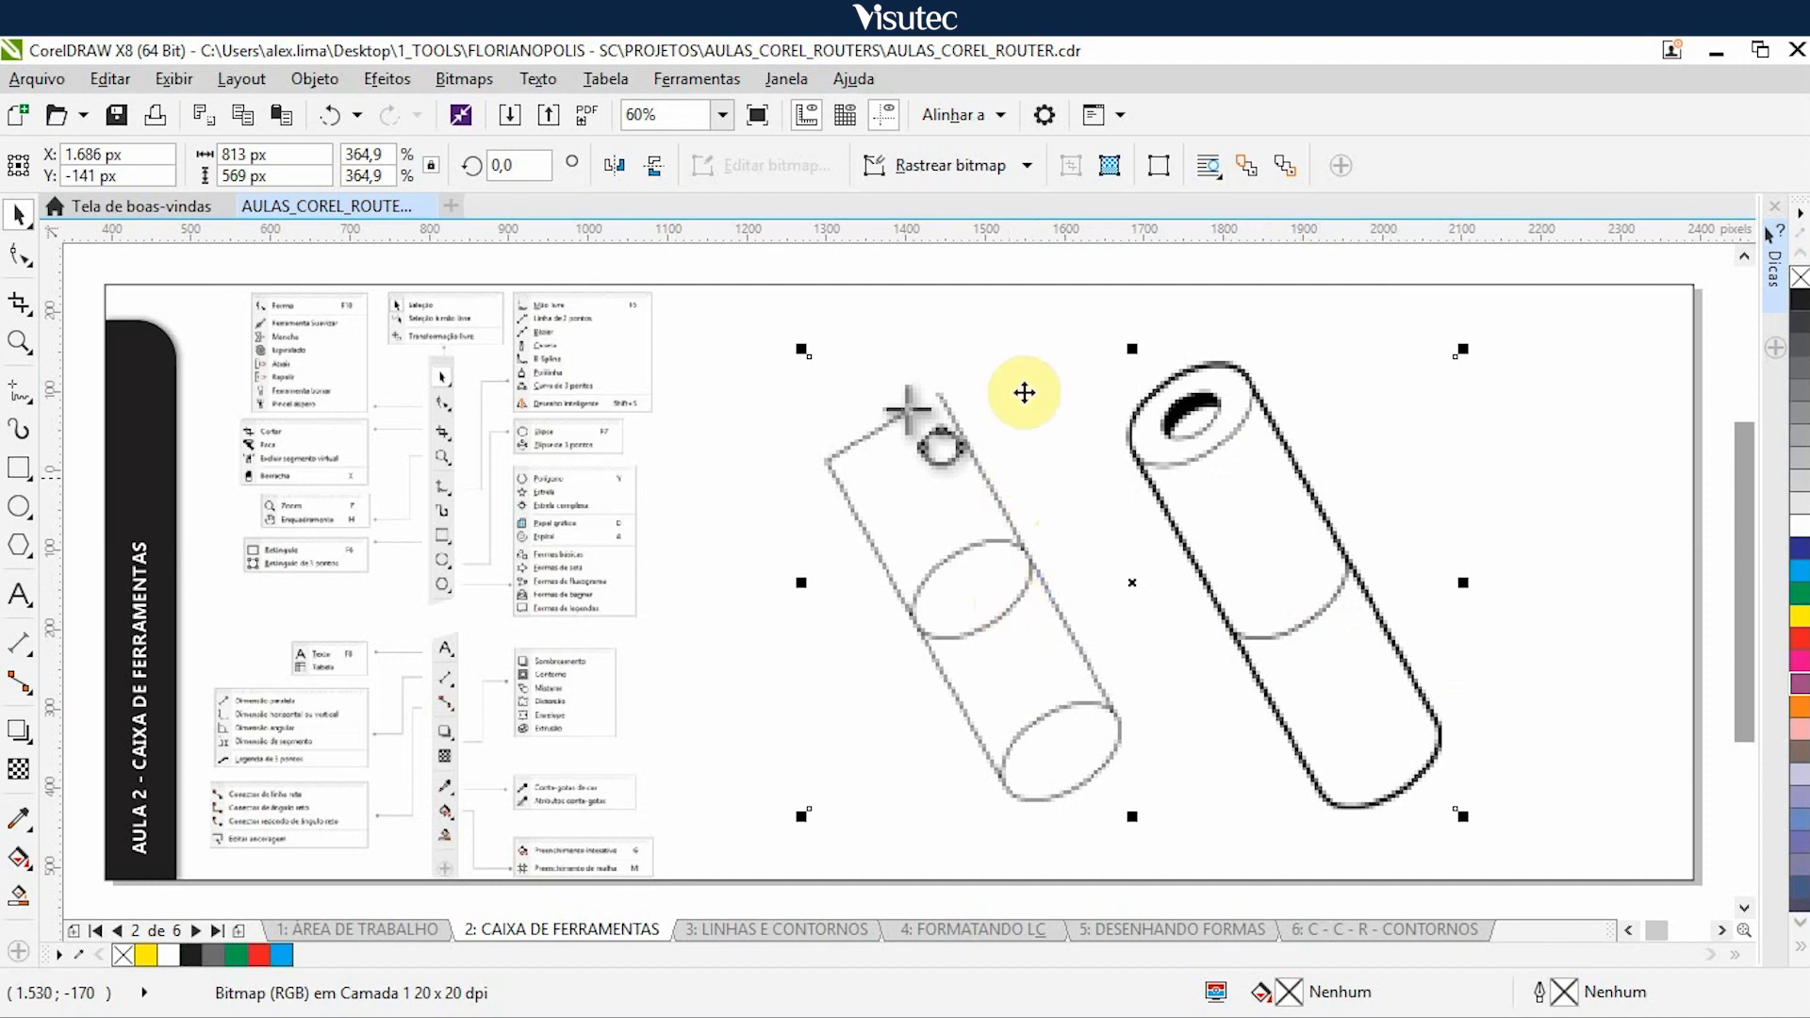
click(1011, 342)
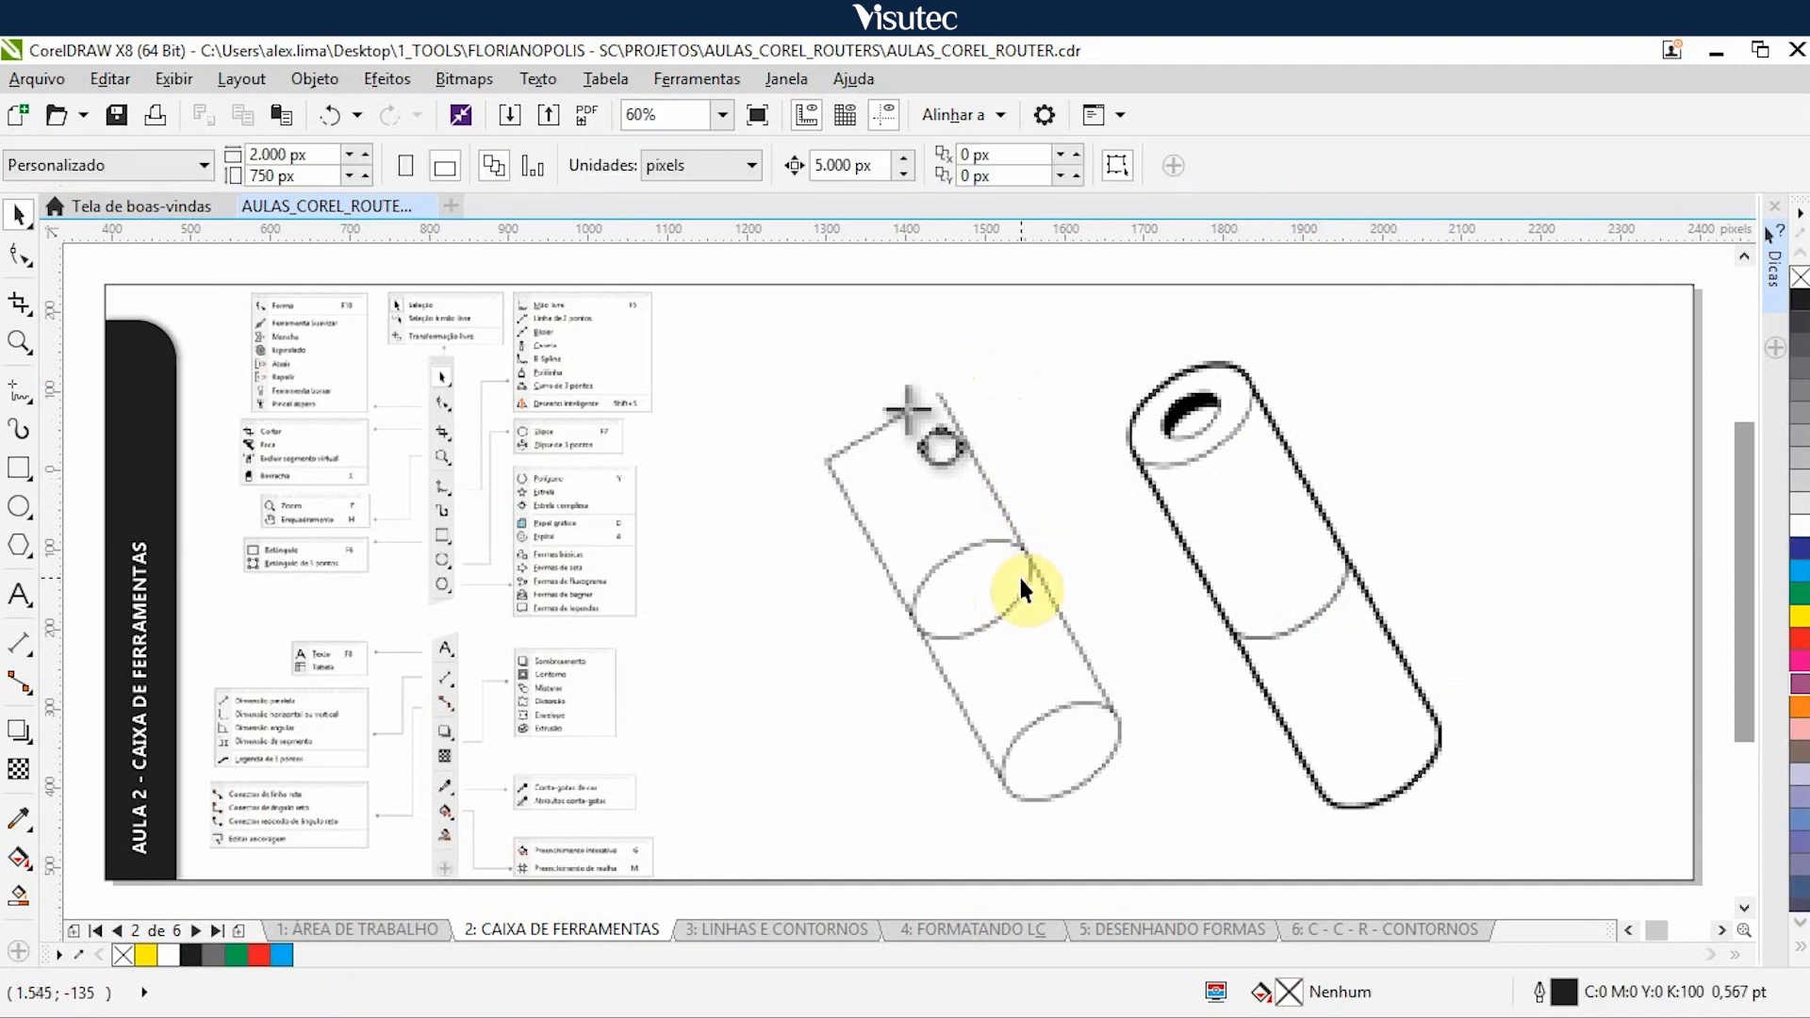
click(1021, 573)
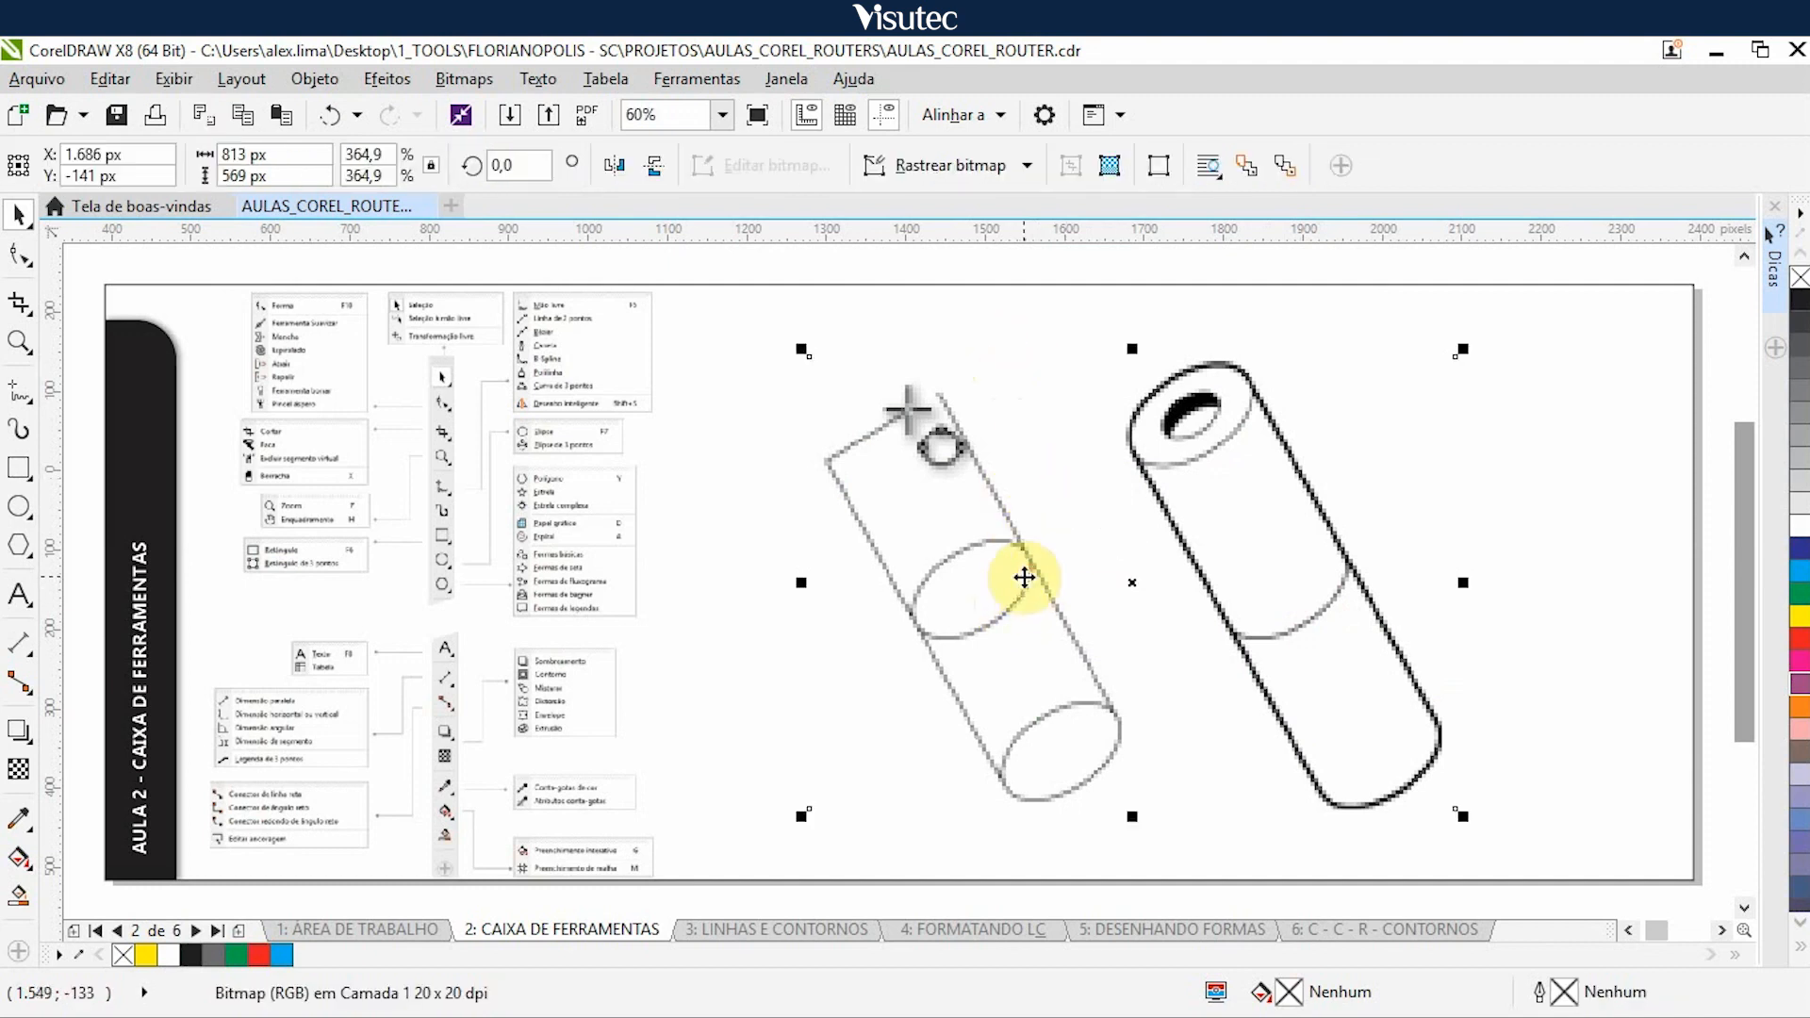
key(Right)
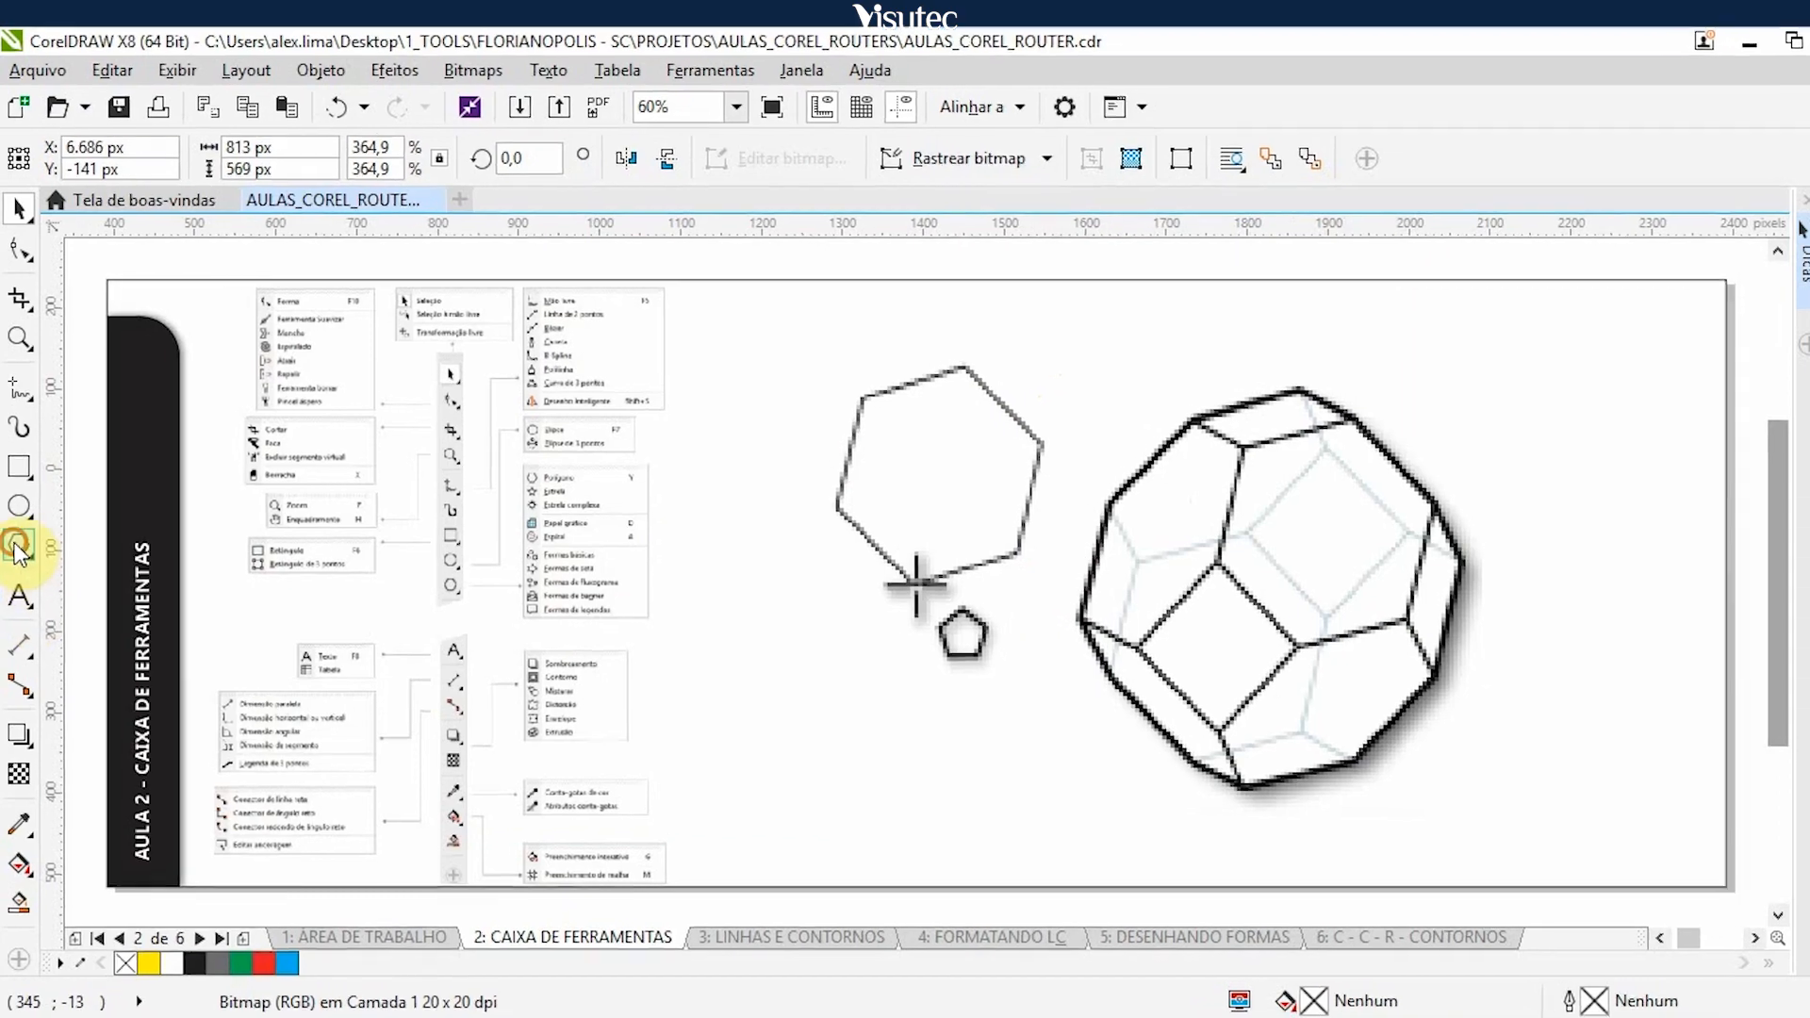
- List the polygon tool variants, and nudge the hexagon and polyhedron illustration 5.000 px right to uncover the star example
click(20, 550)
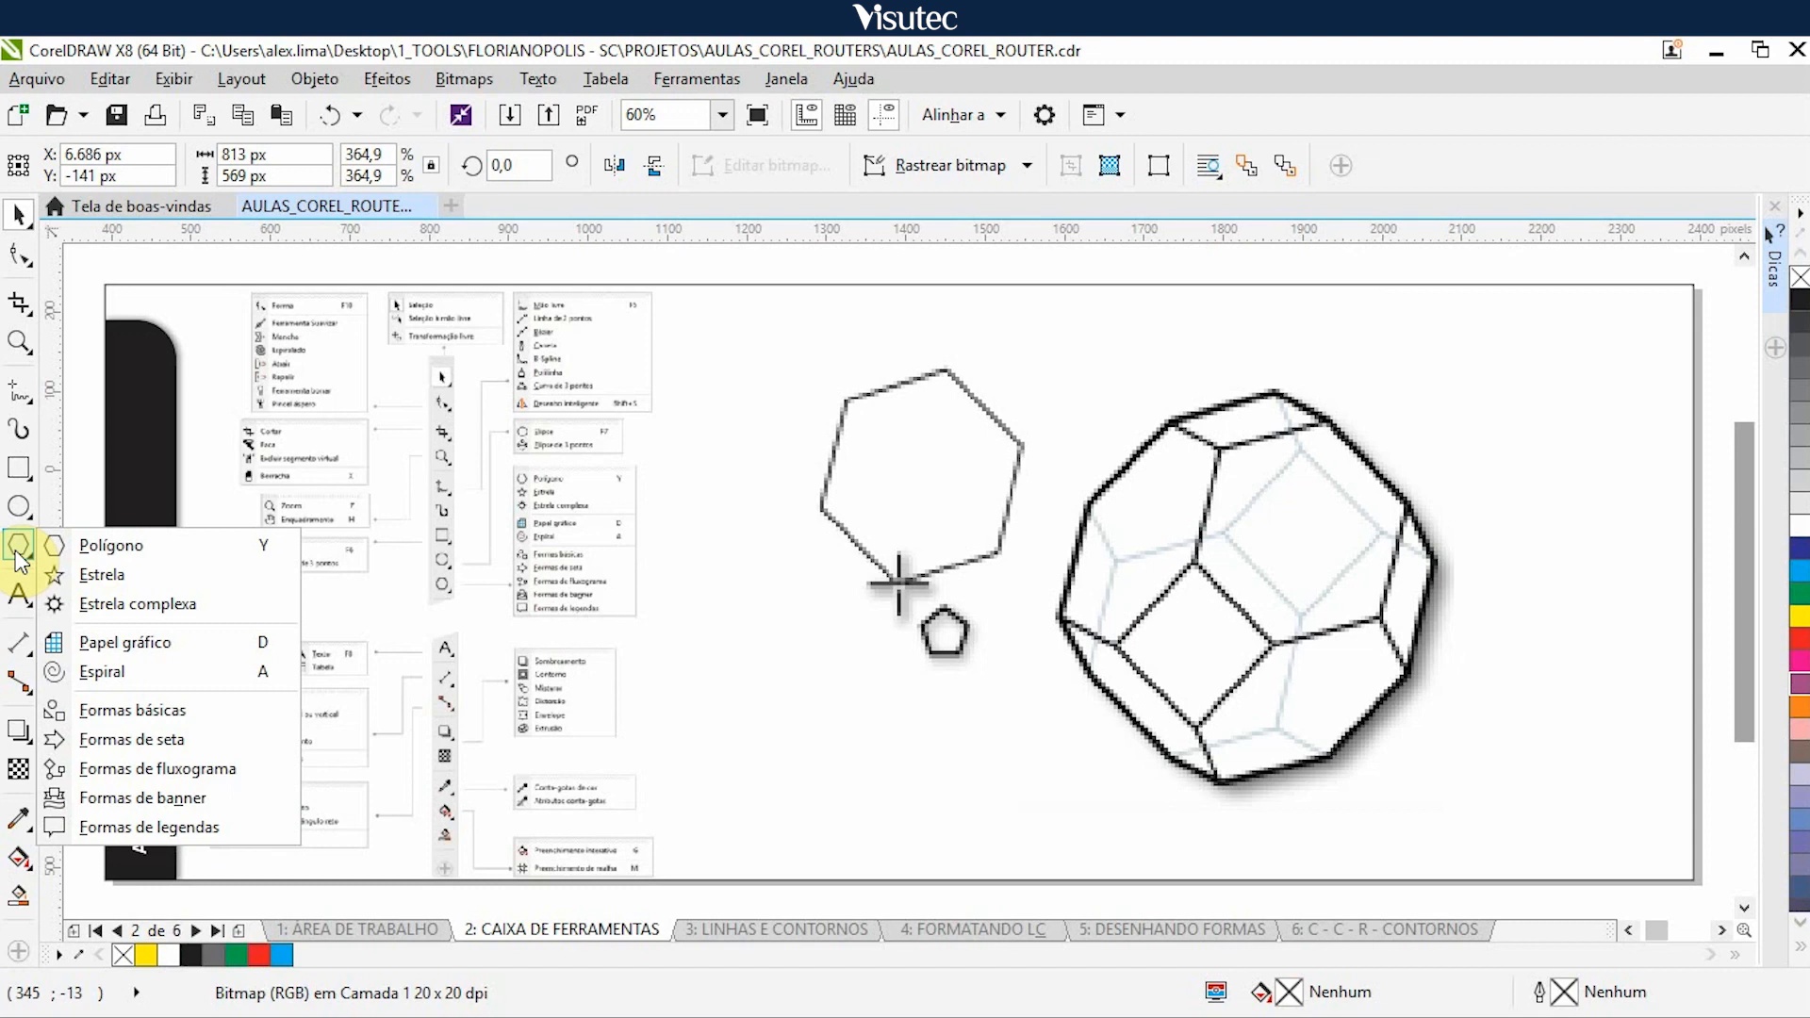
click(920, 279)
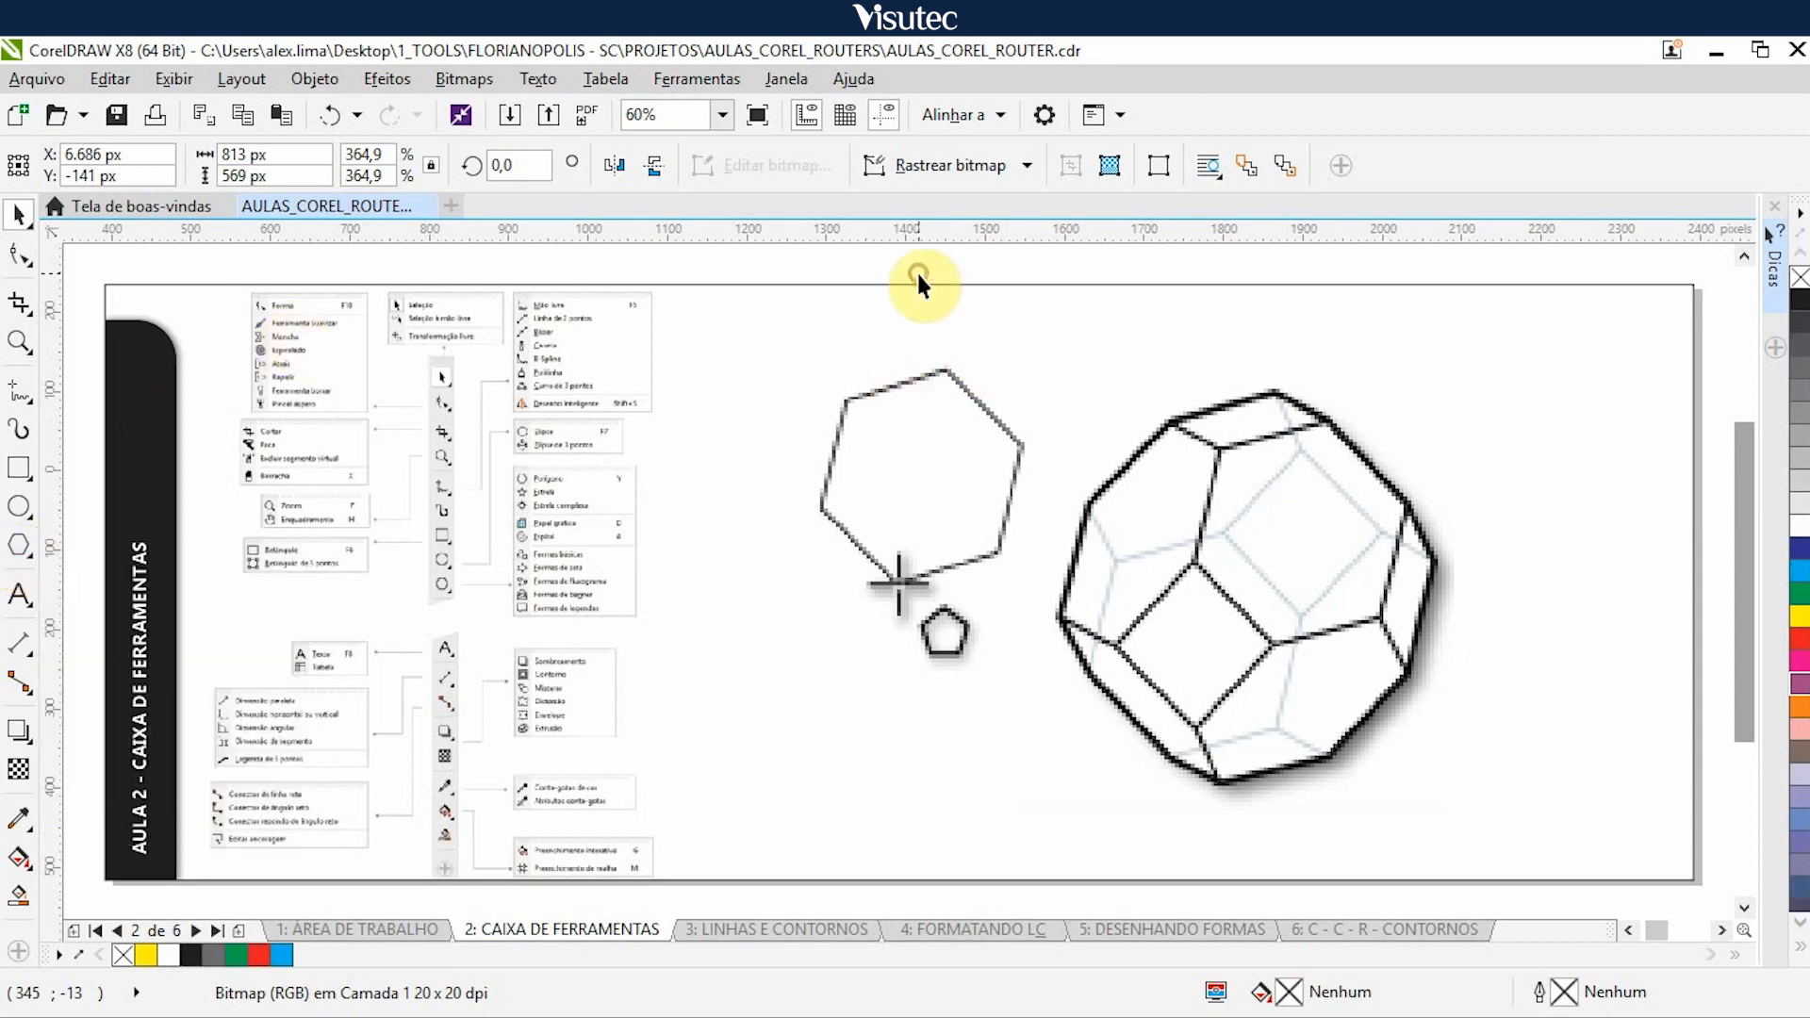
click(1178, 588)
key(Right)
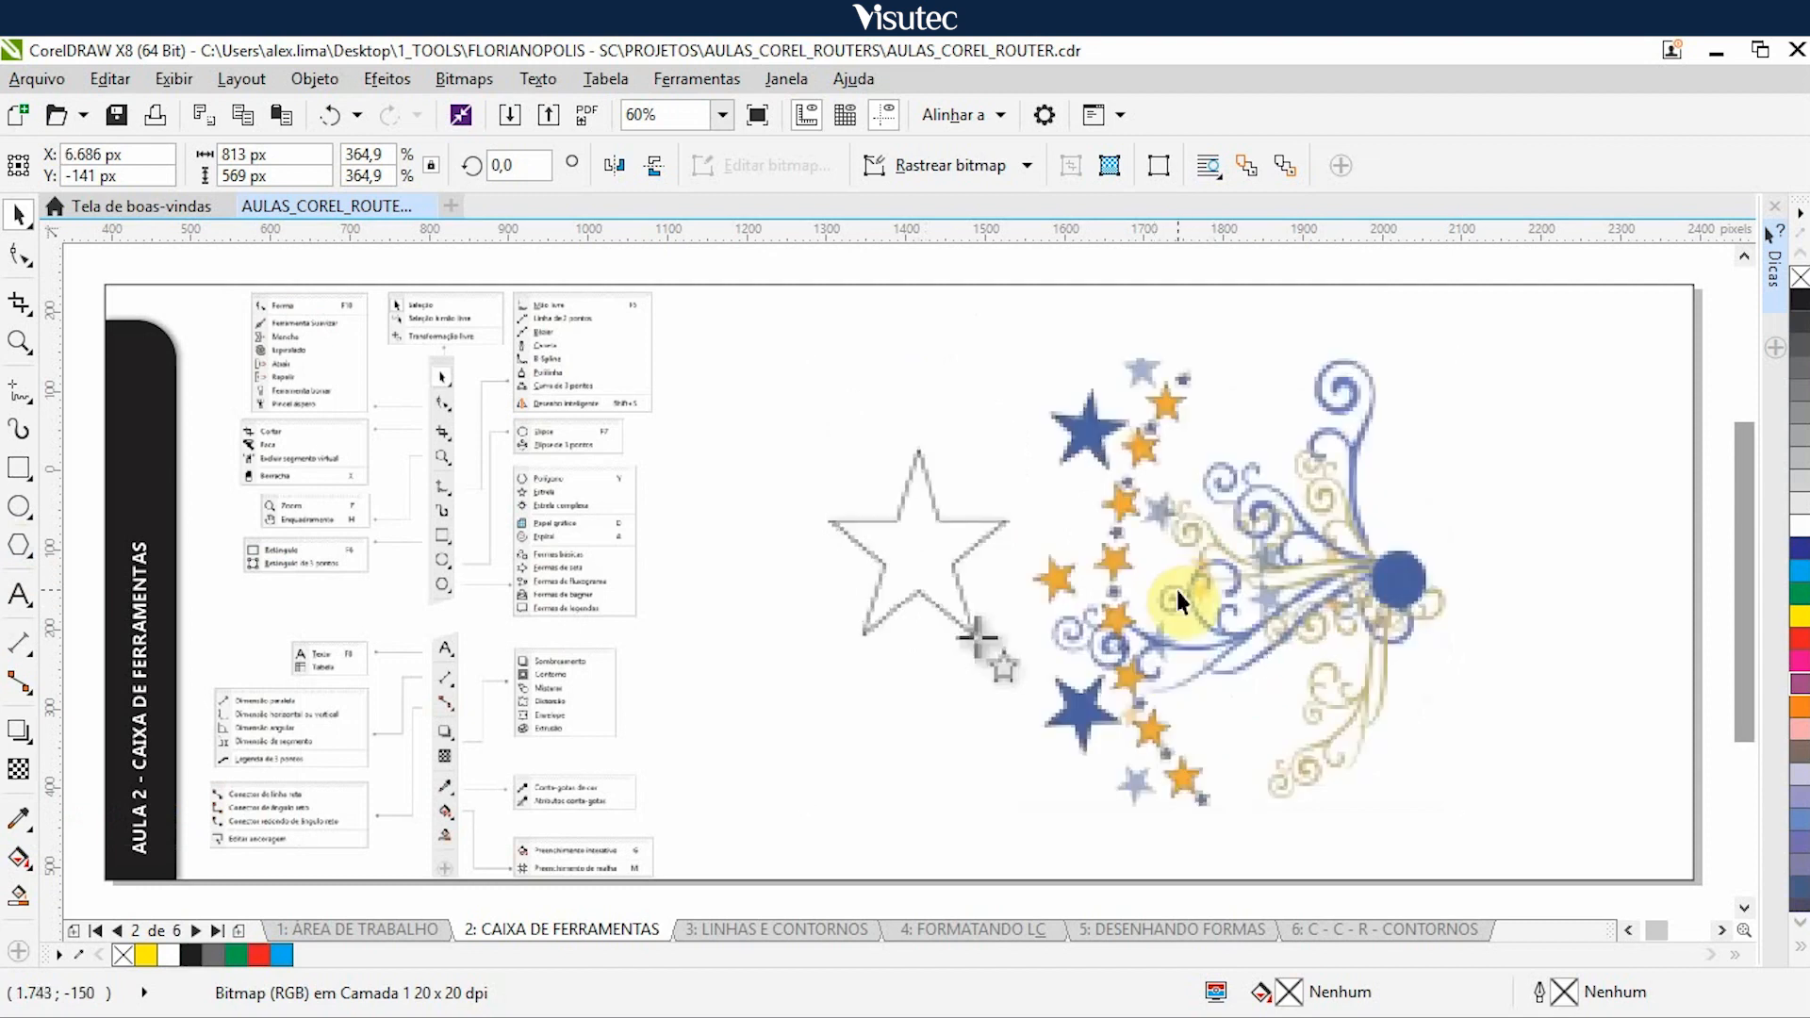
- Nudge the star and complex star illustrations 5.000 px right to uncover the graph paper example
click(1082, 562)
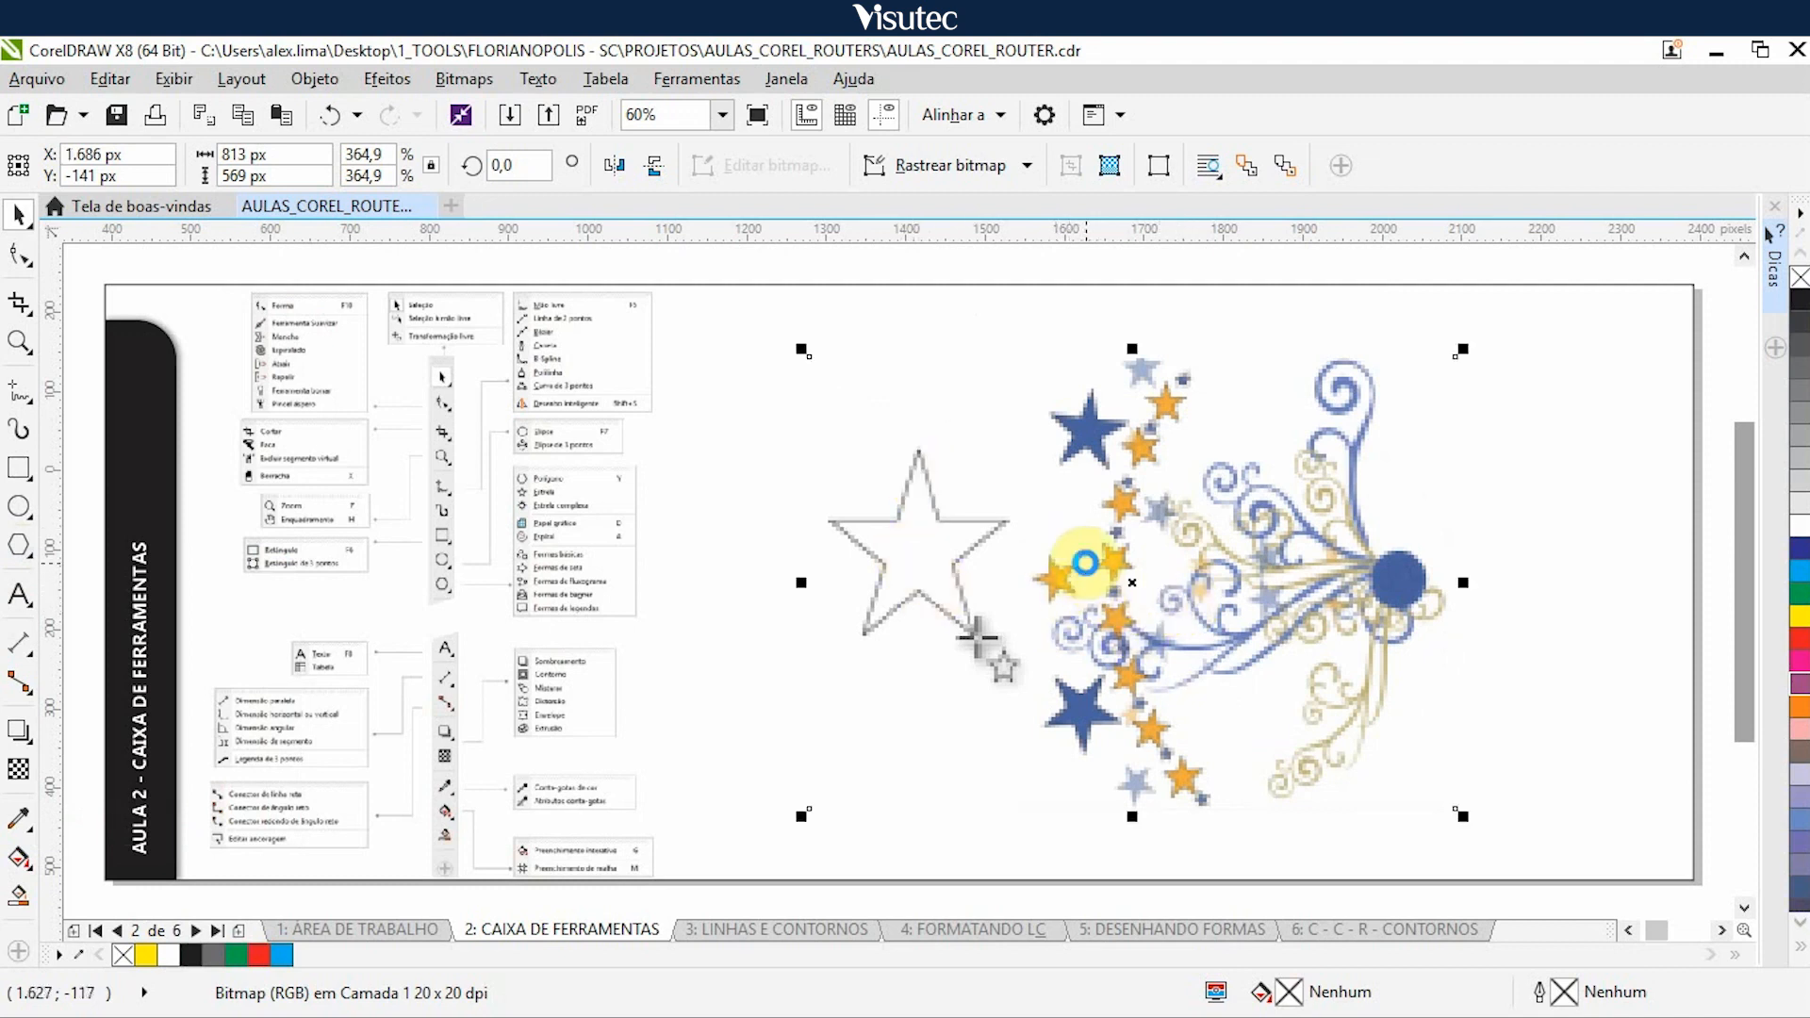
key(Right)
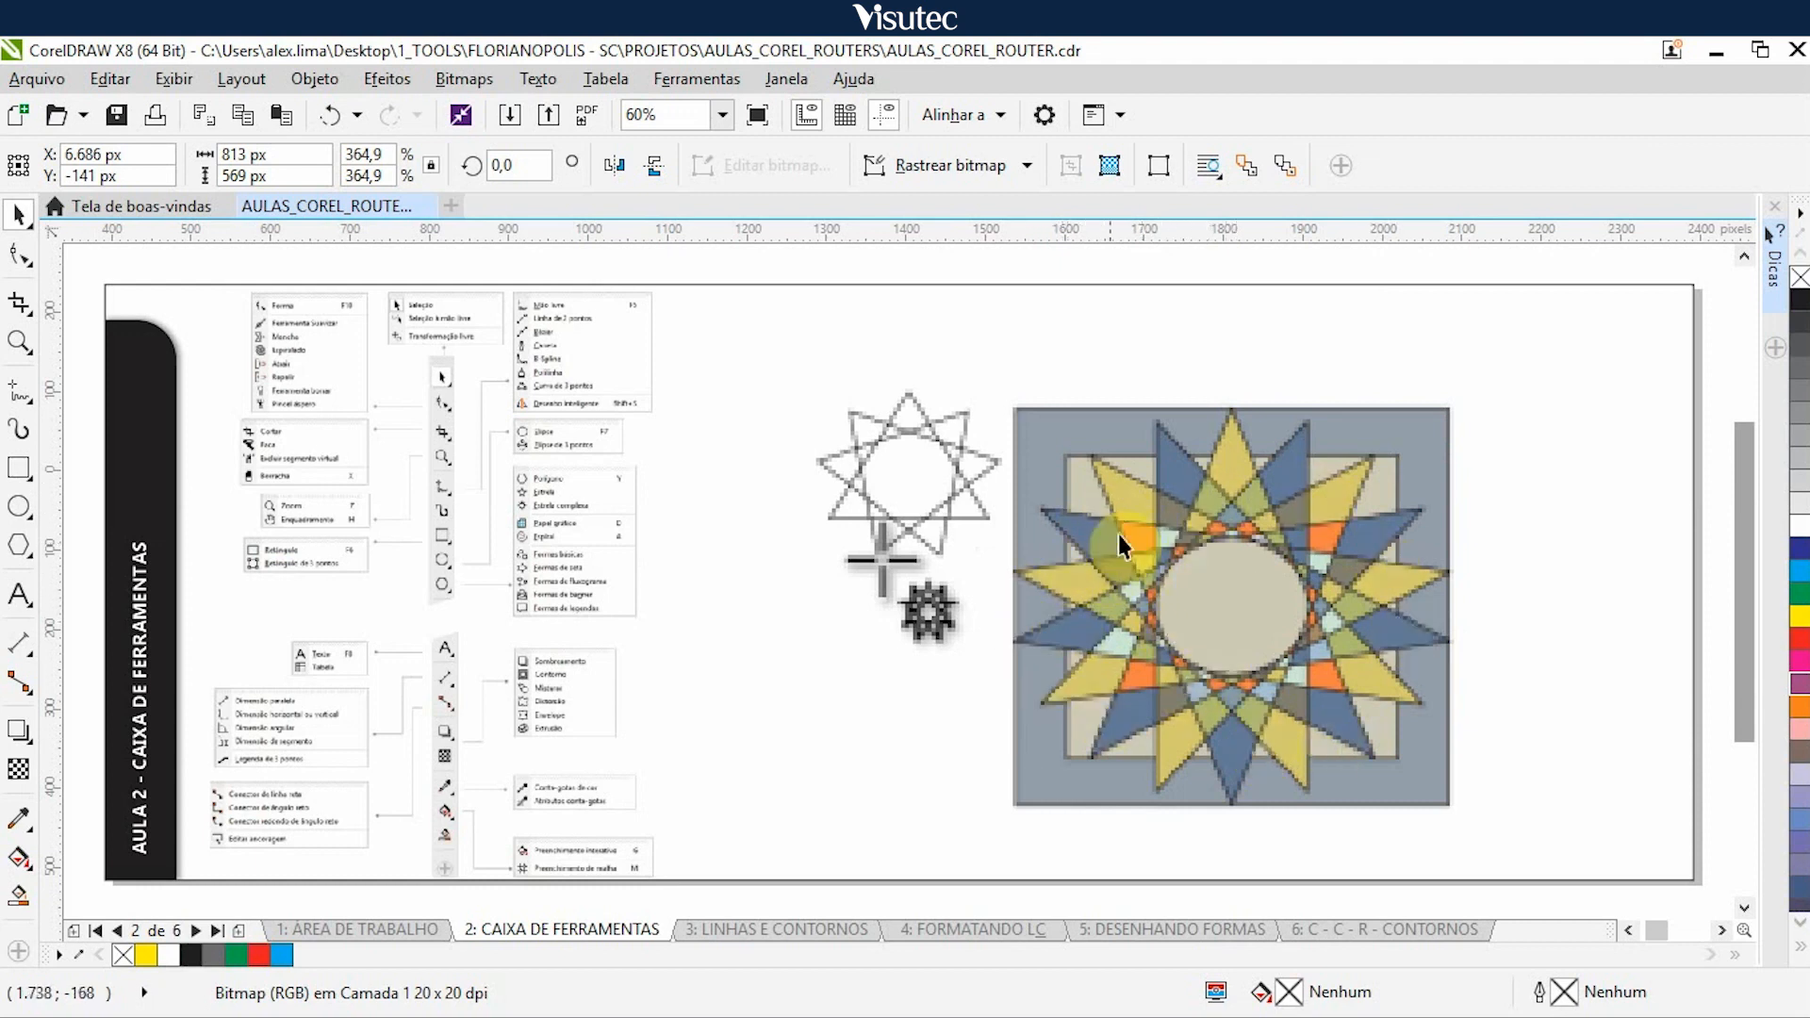
click(1116, 555)
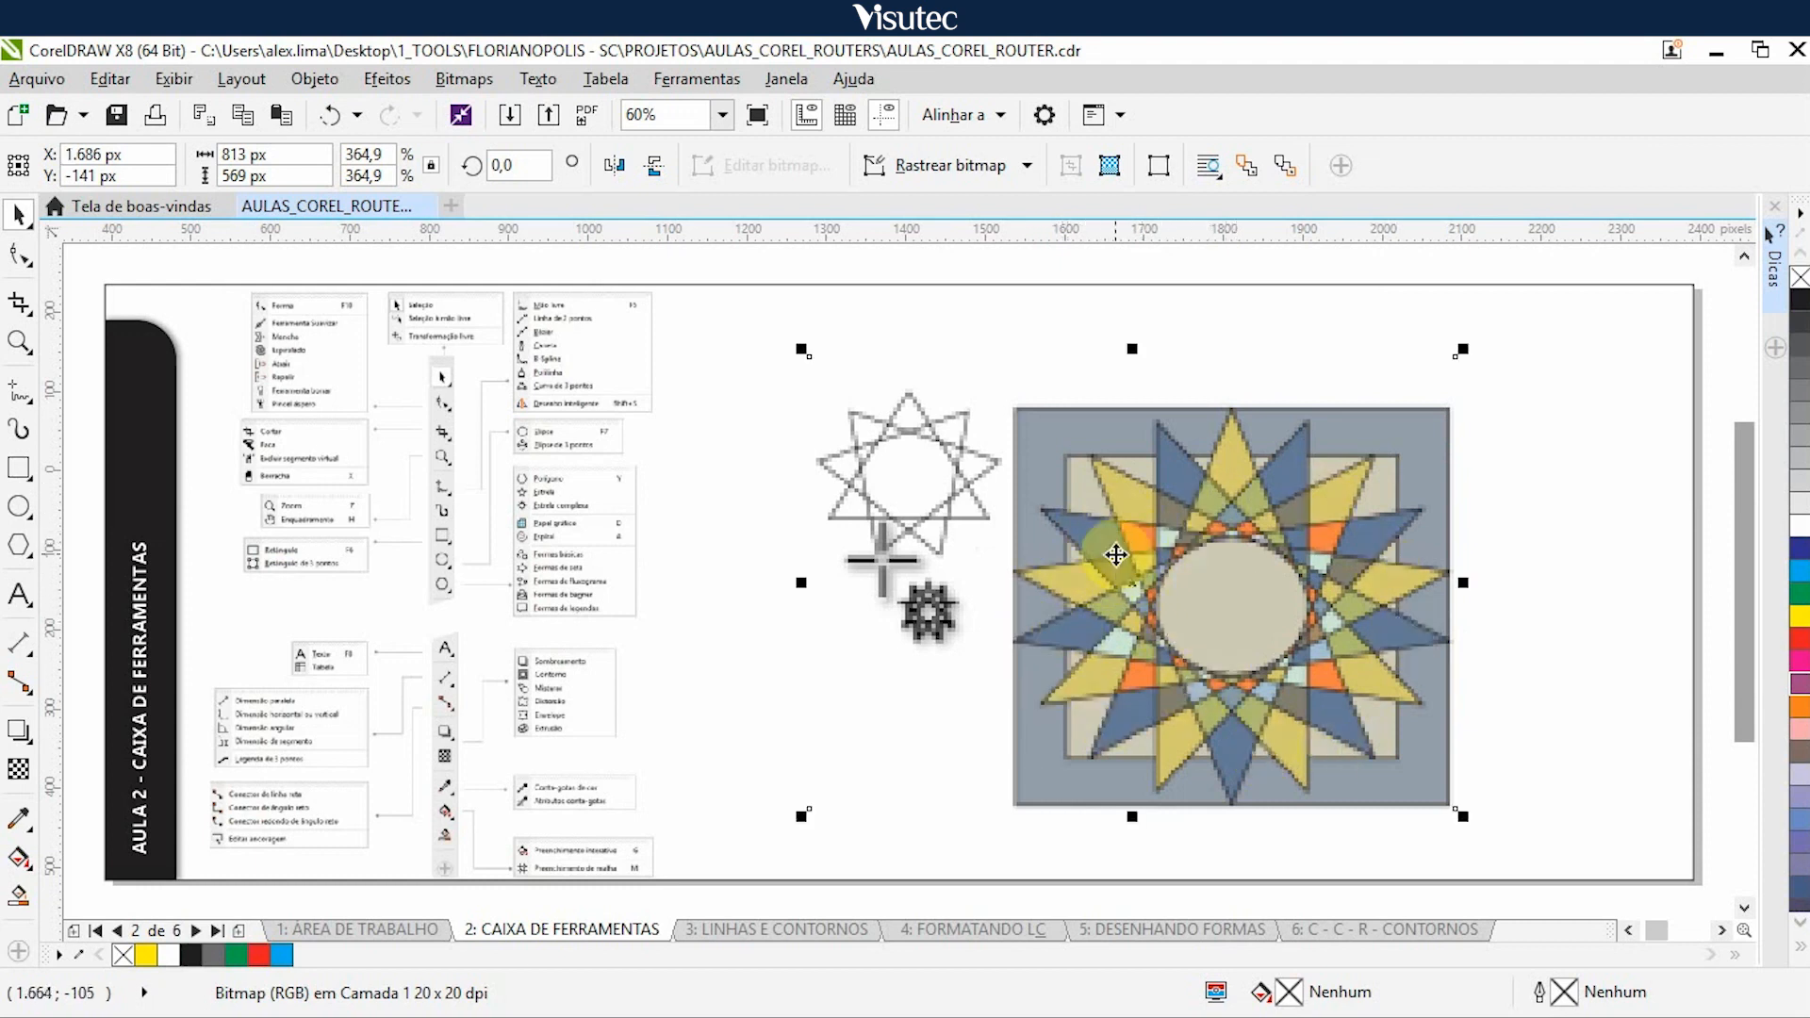
key(Right)
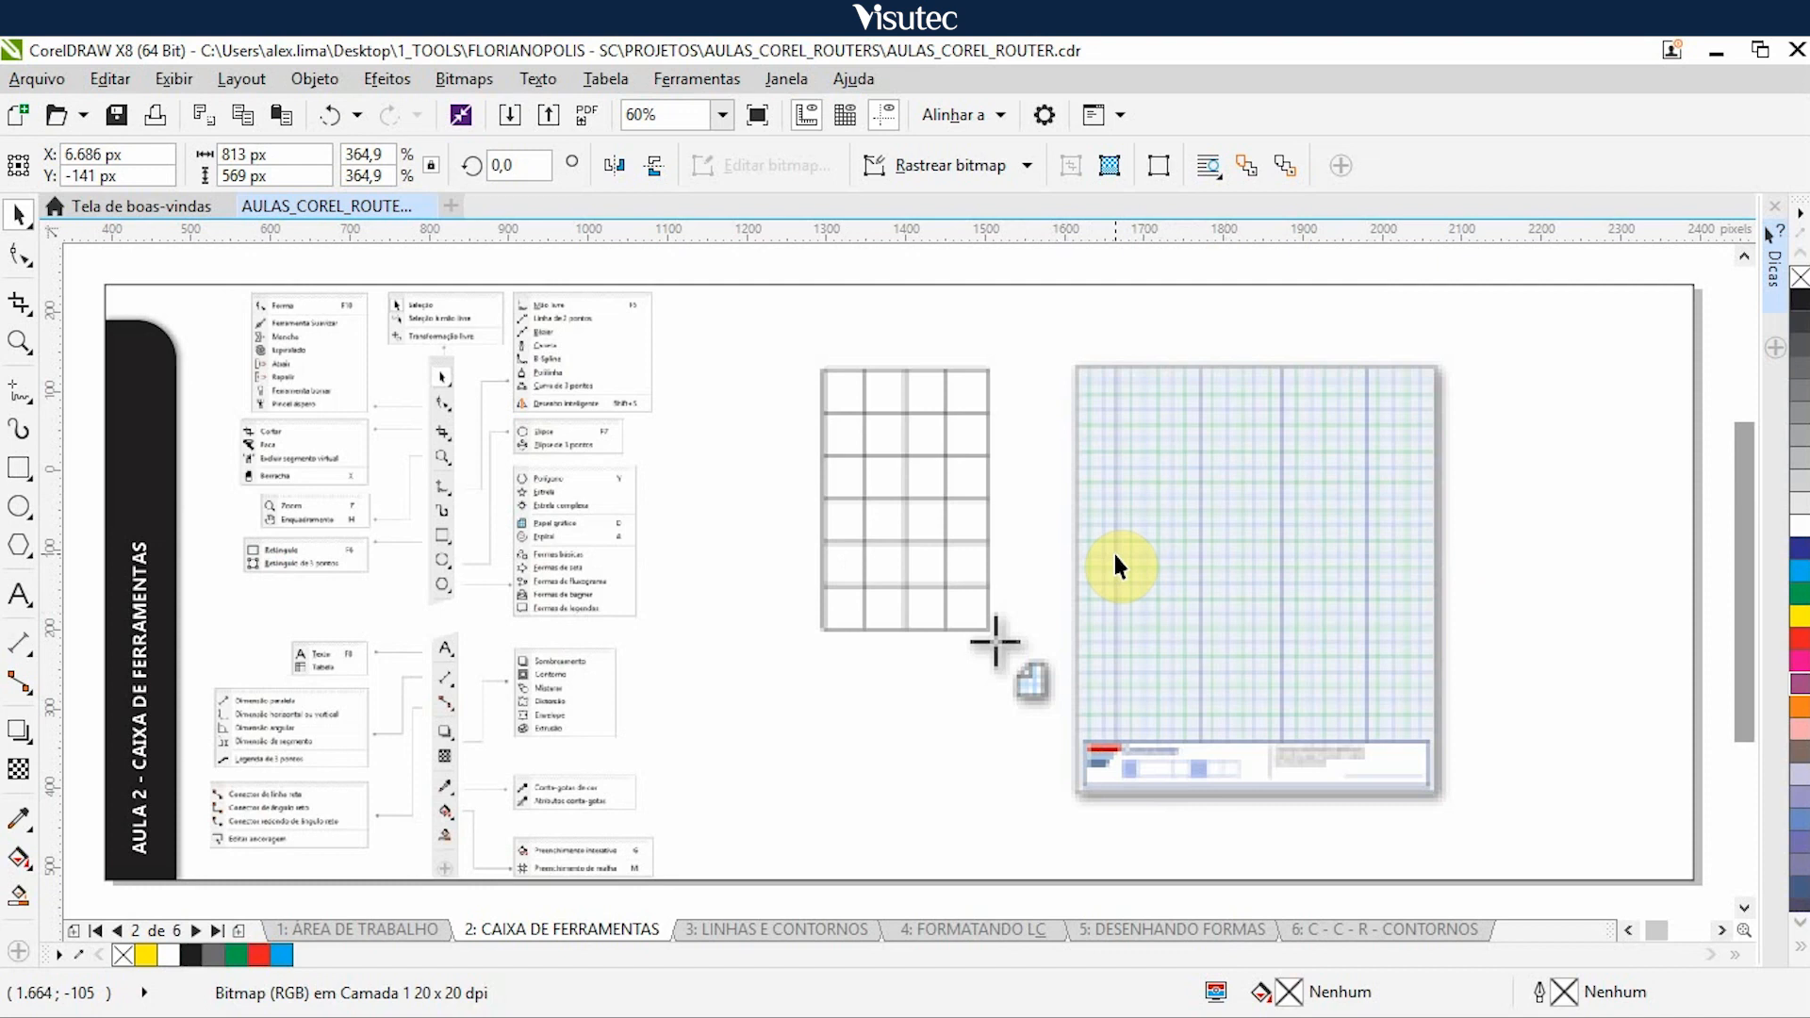
- Nudge the graph paper and spiral illustrations 5.000 px right to uncover the basic shapes example
key(ctrl+z)
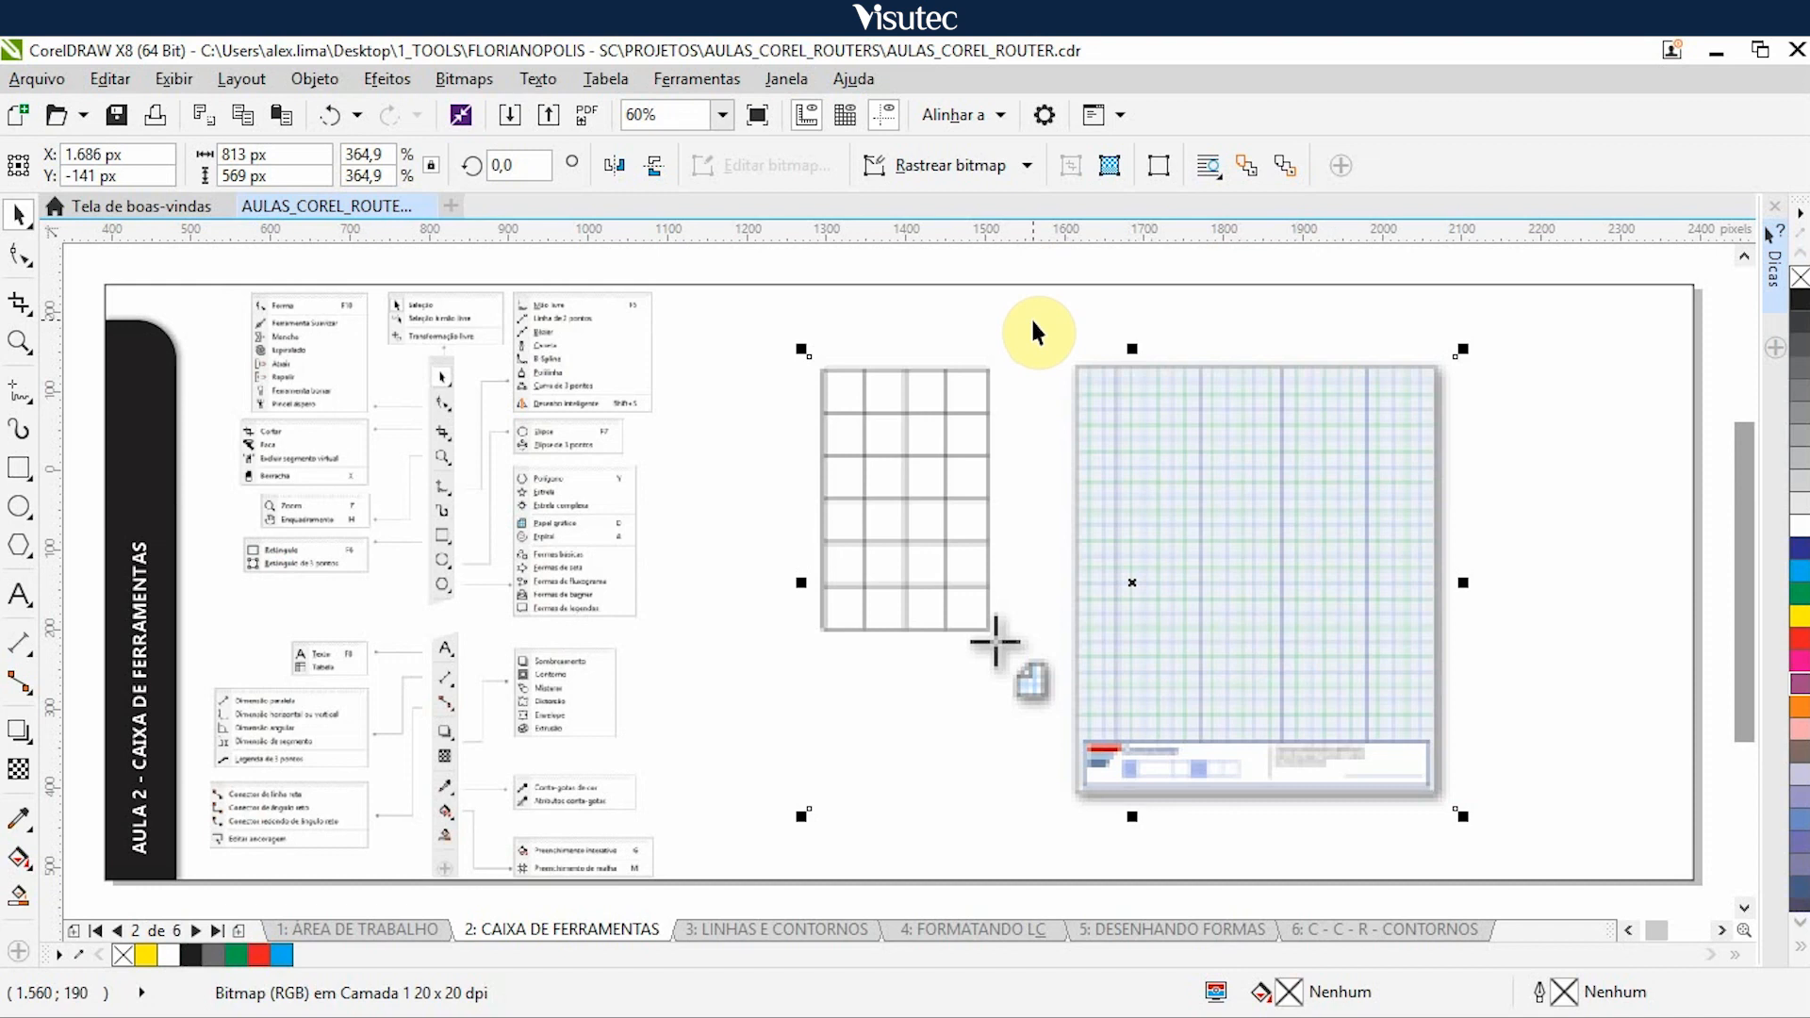
key(Right)
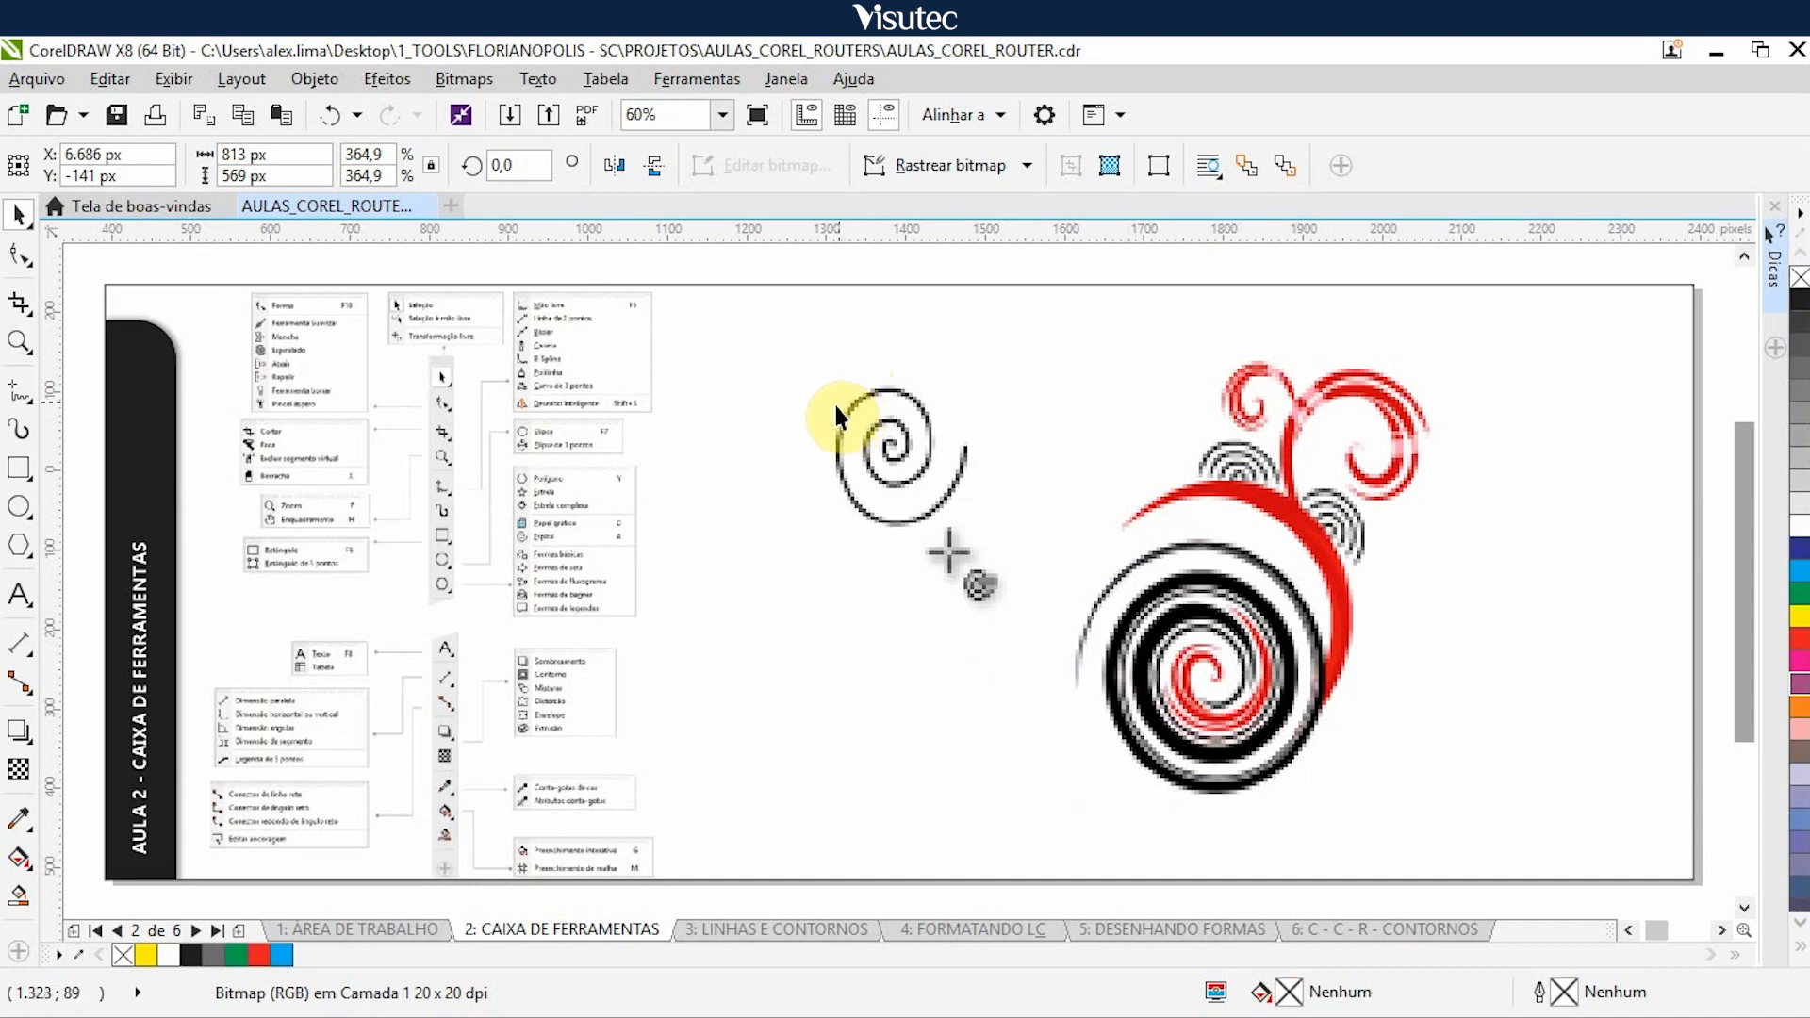
click(1200, 564)
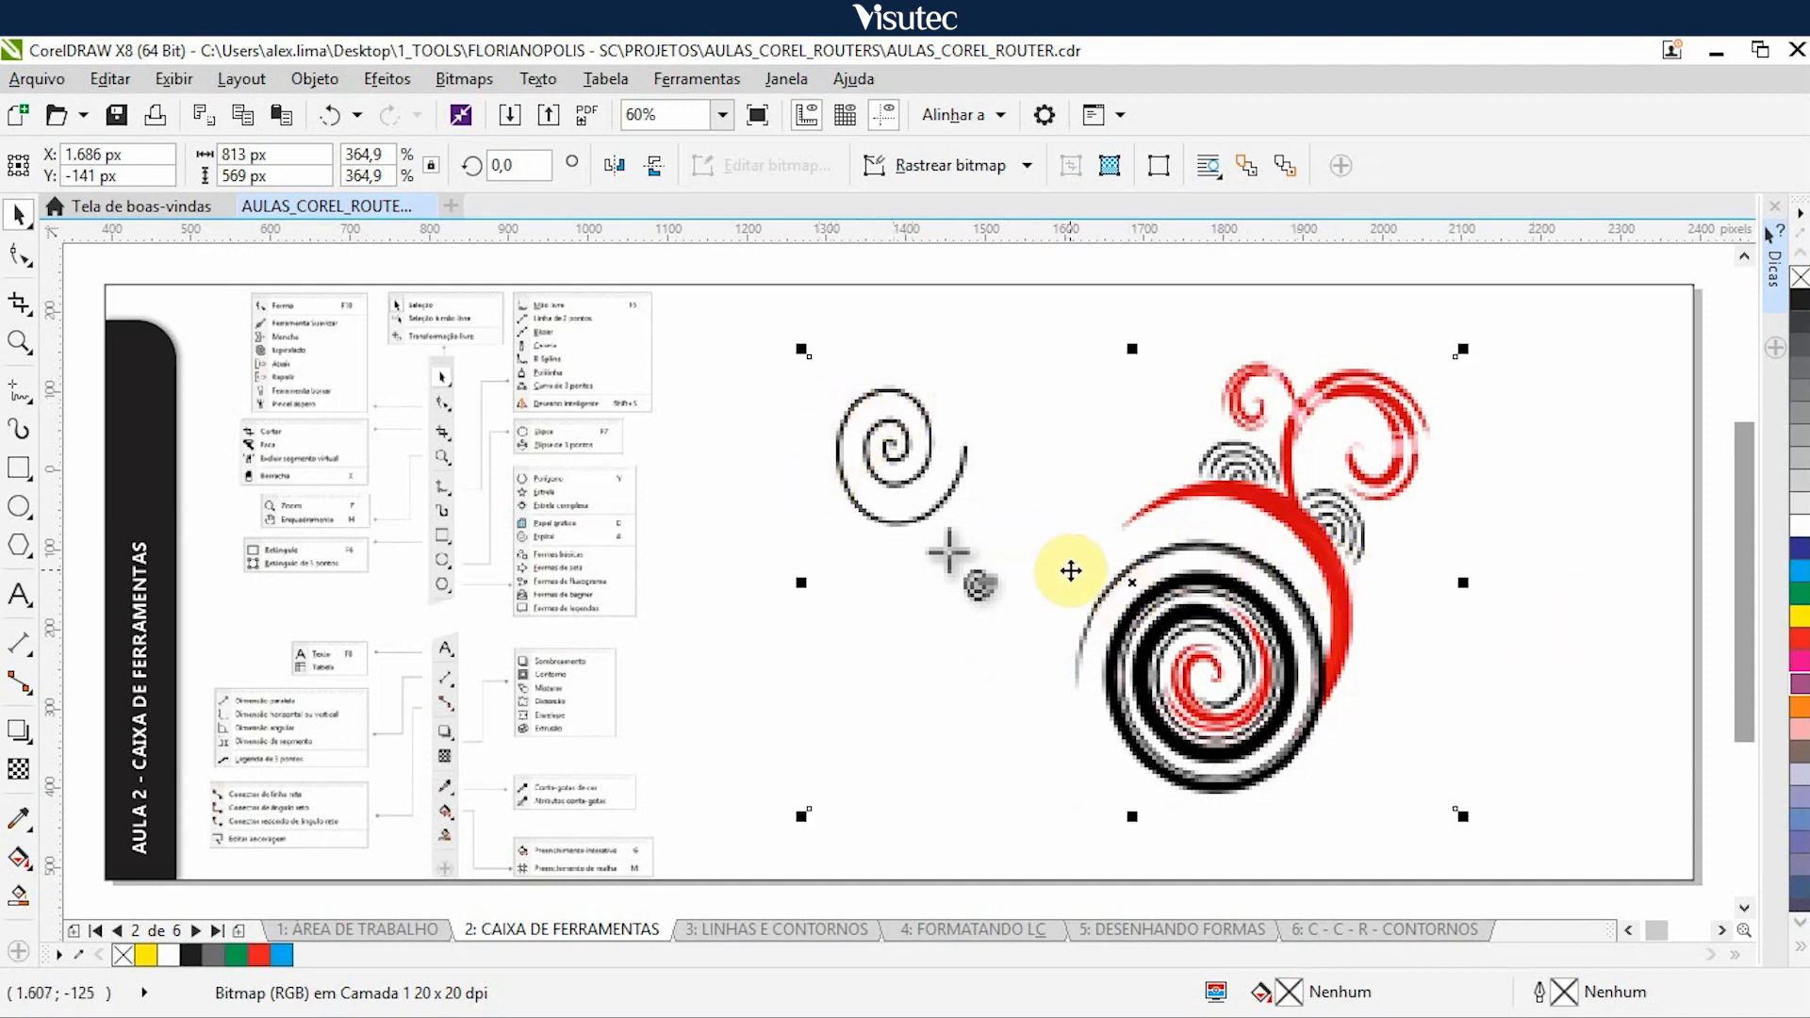
key(Right)
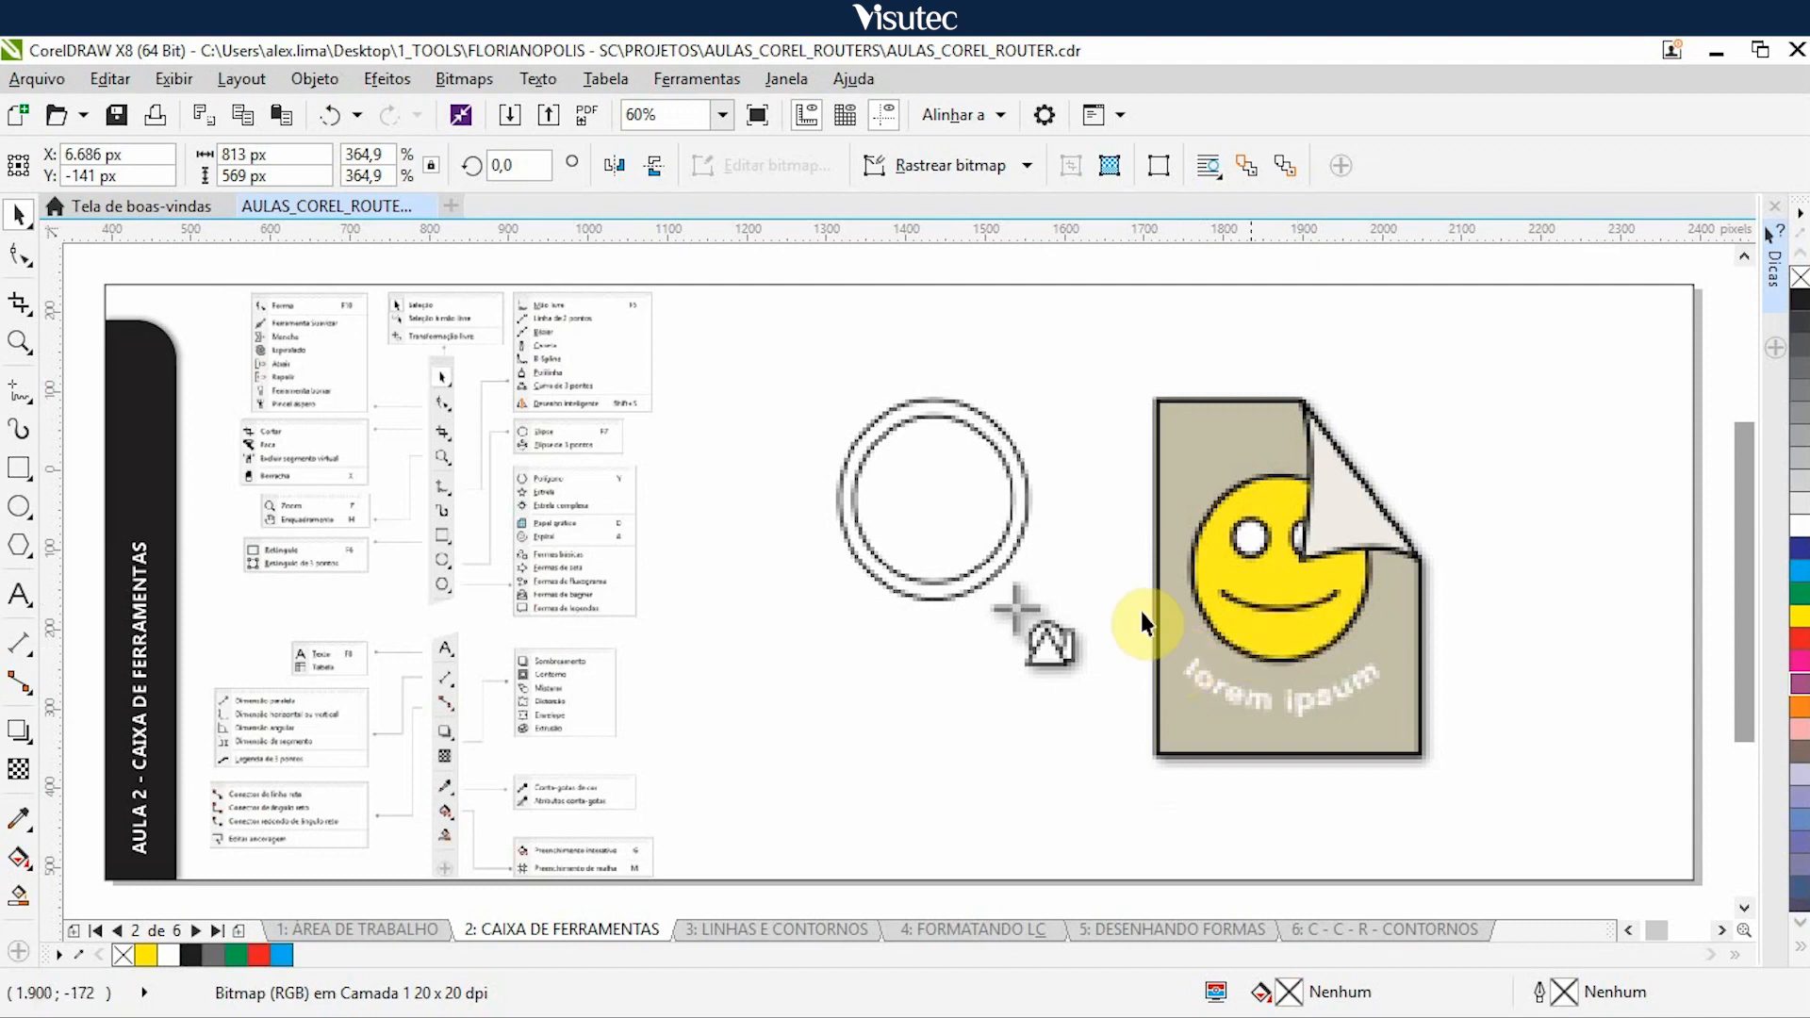
- Nudge the smiley page and green arrows illustrations 5.000 px right to work down to the banner shape example
click(1177, 541)
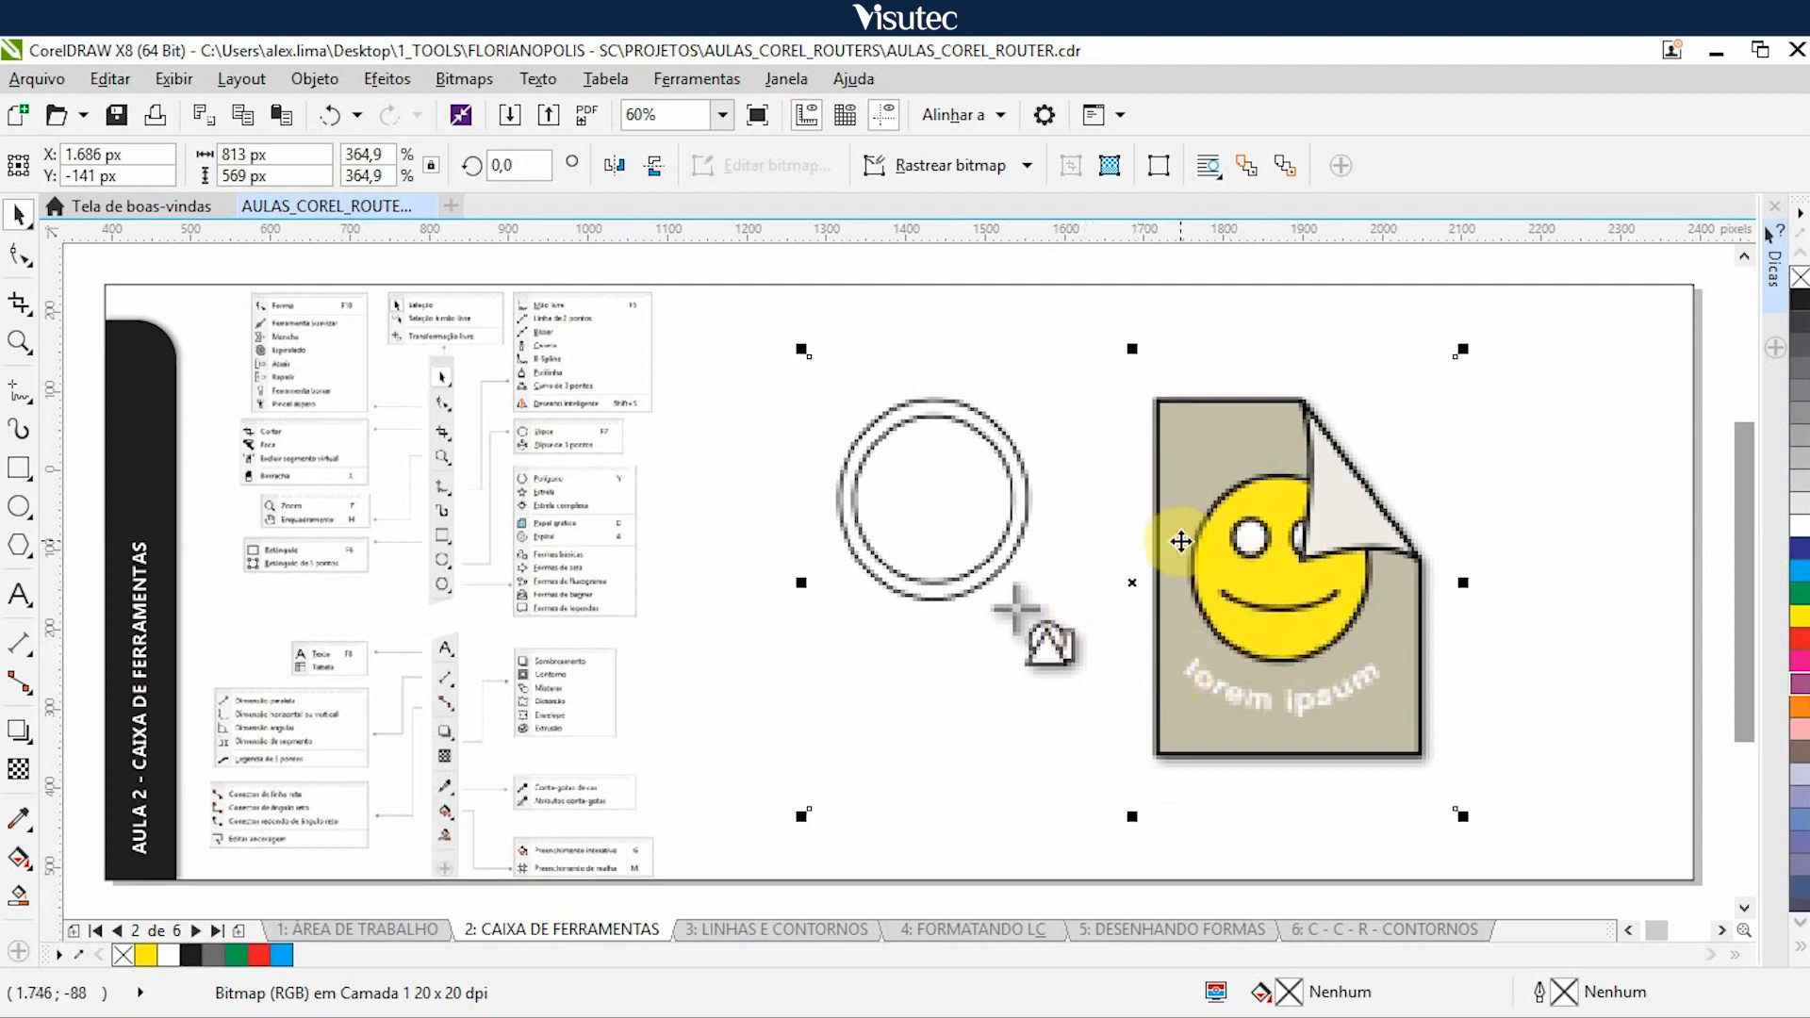
key(Right)
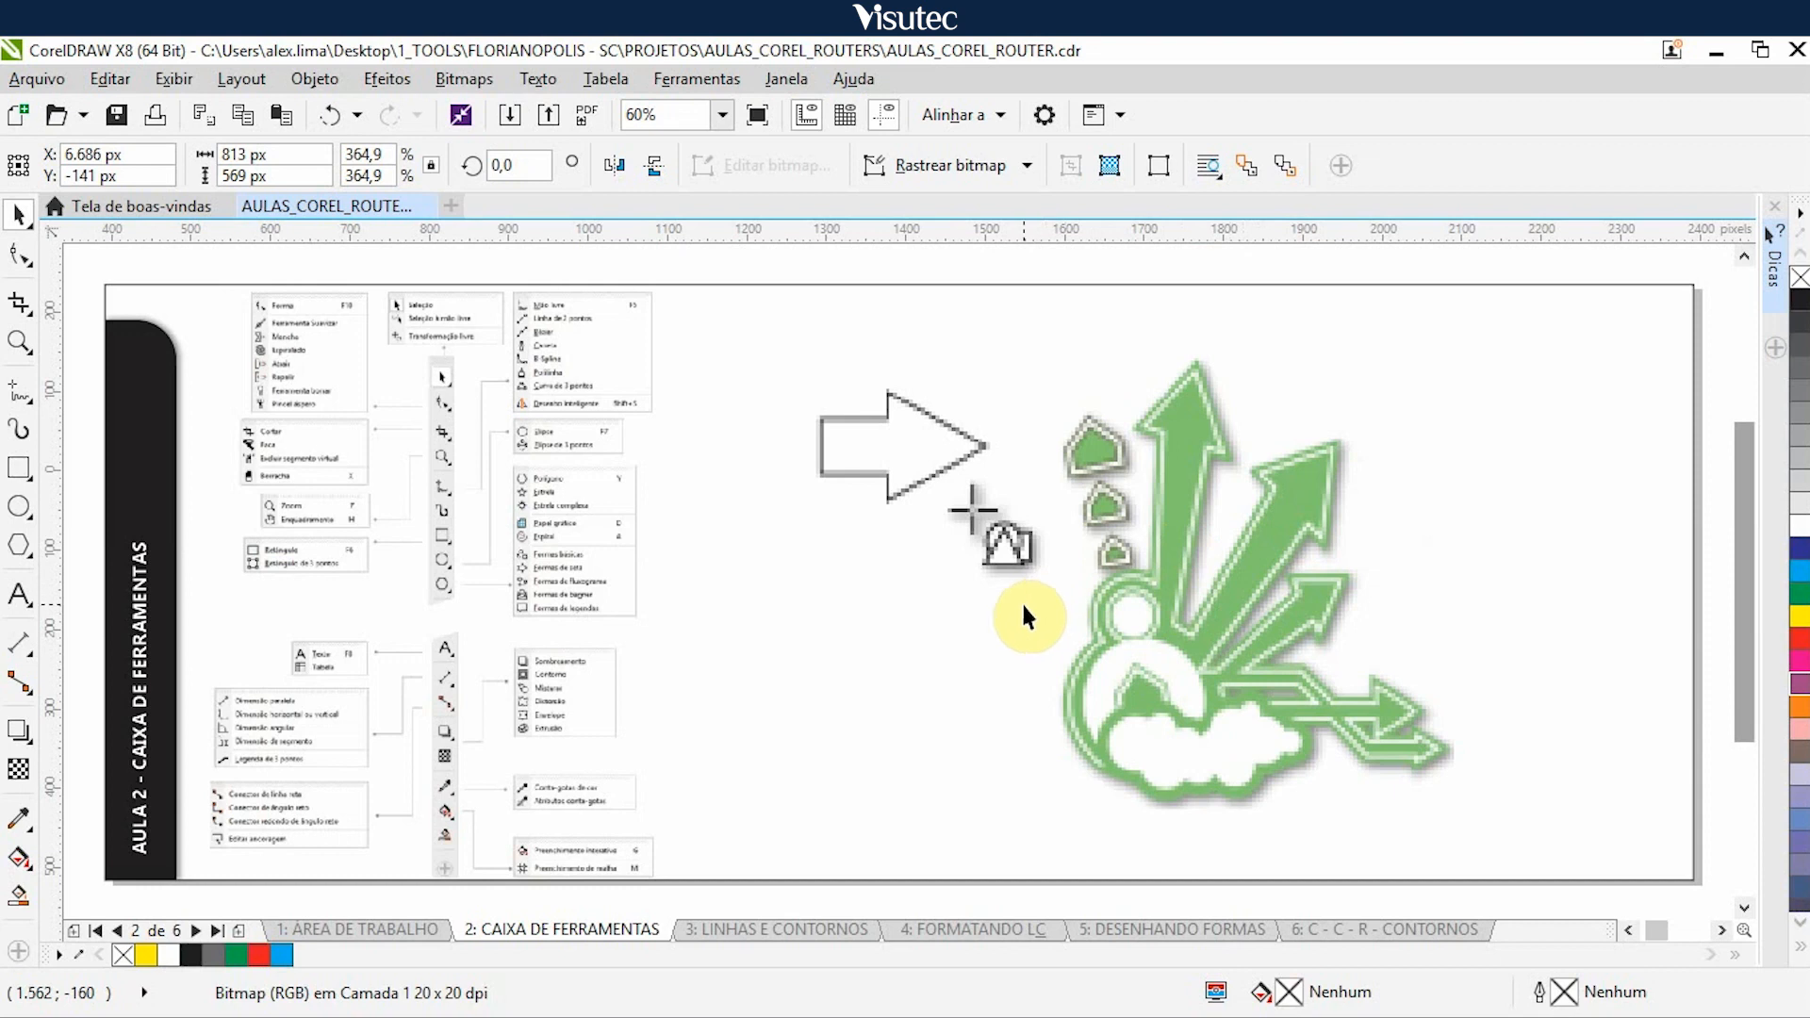
key(Left)
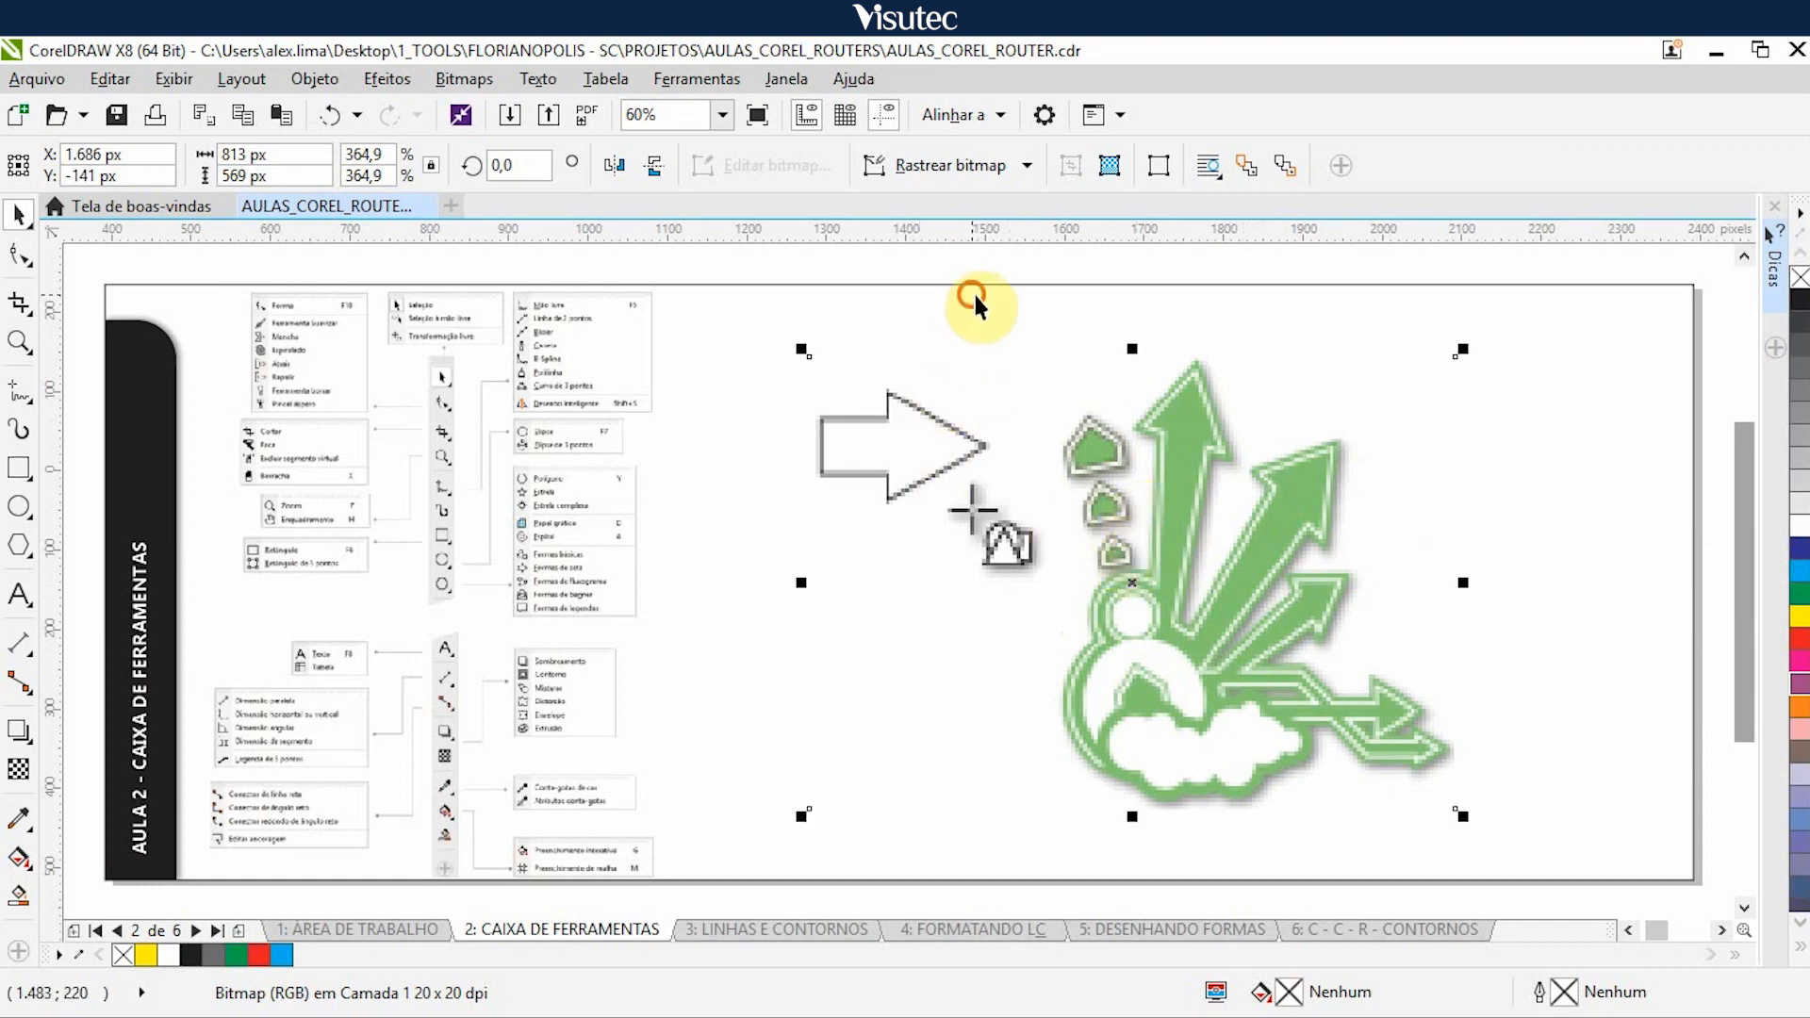
click(1116, 621)
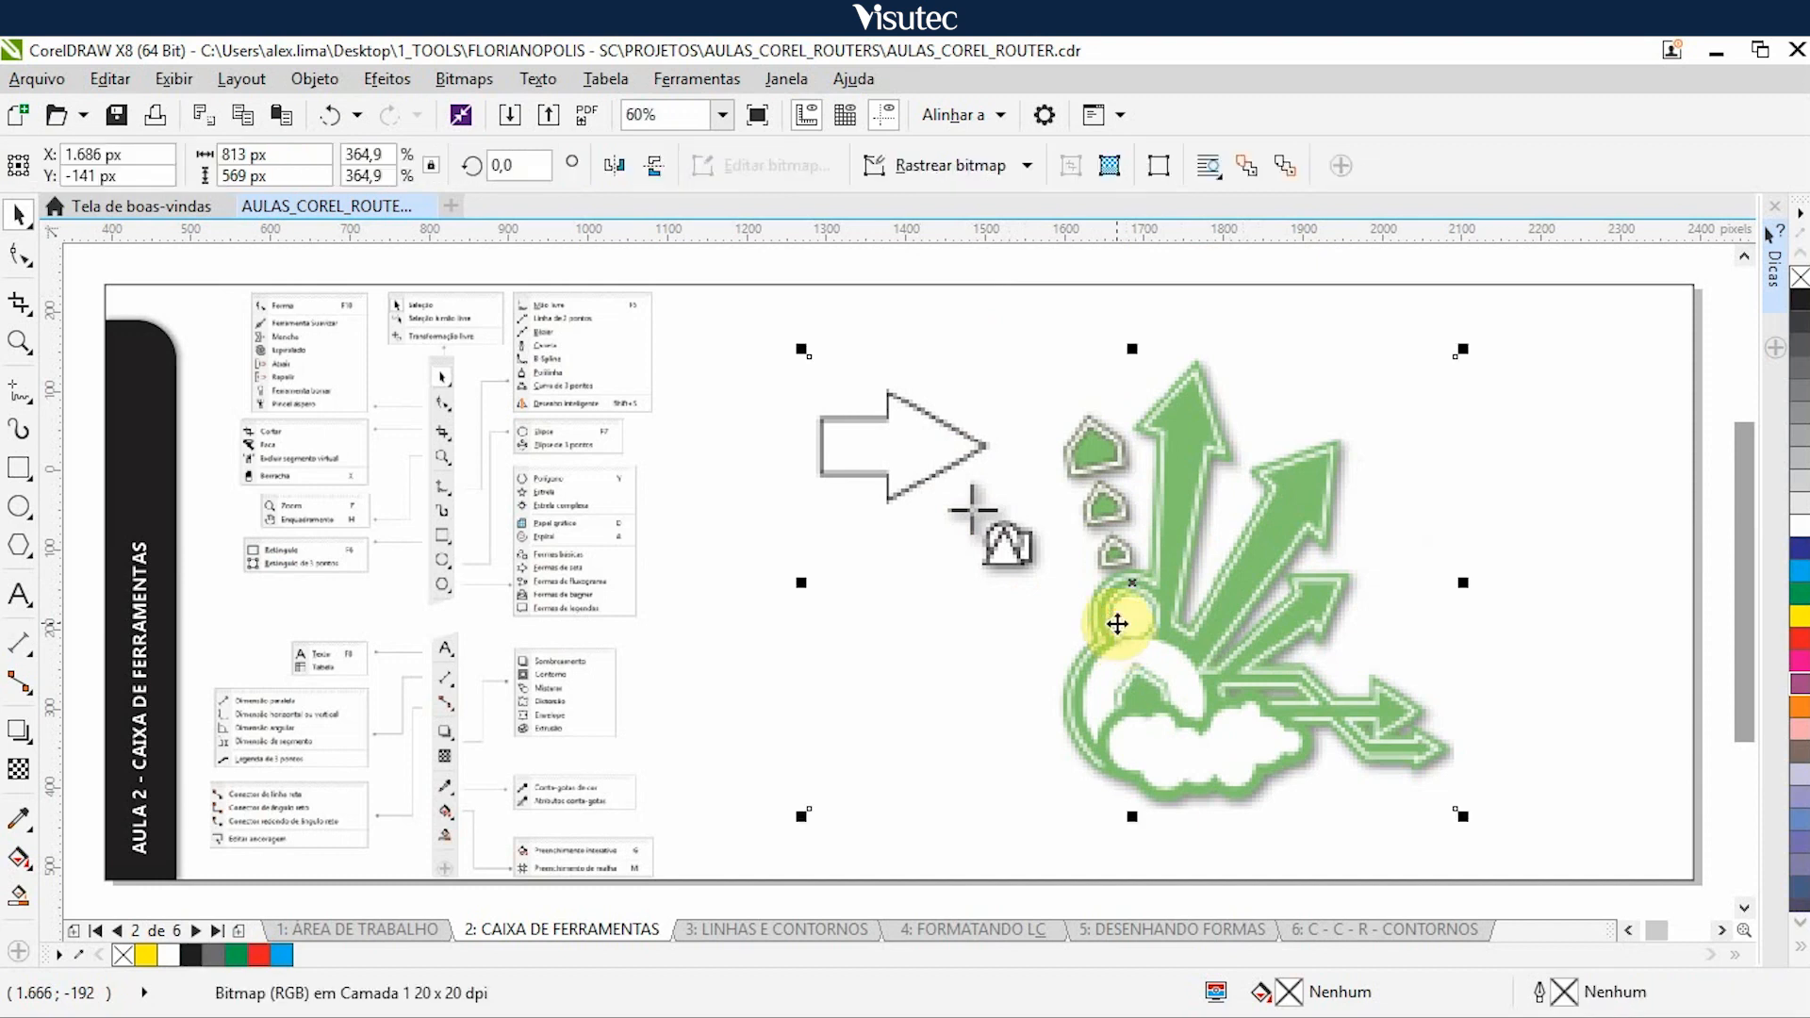
key(Right)
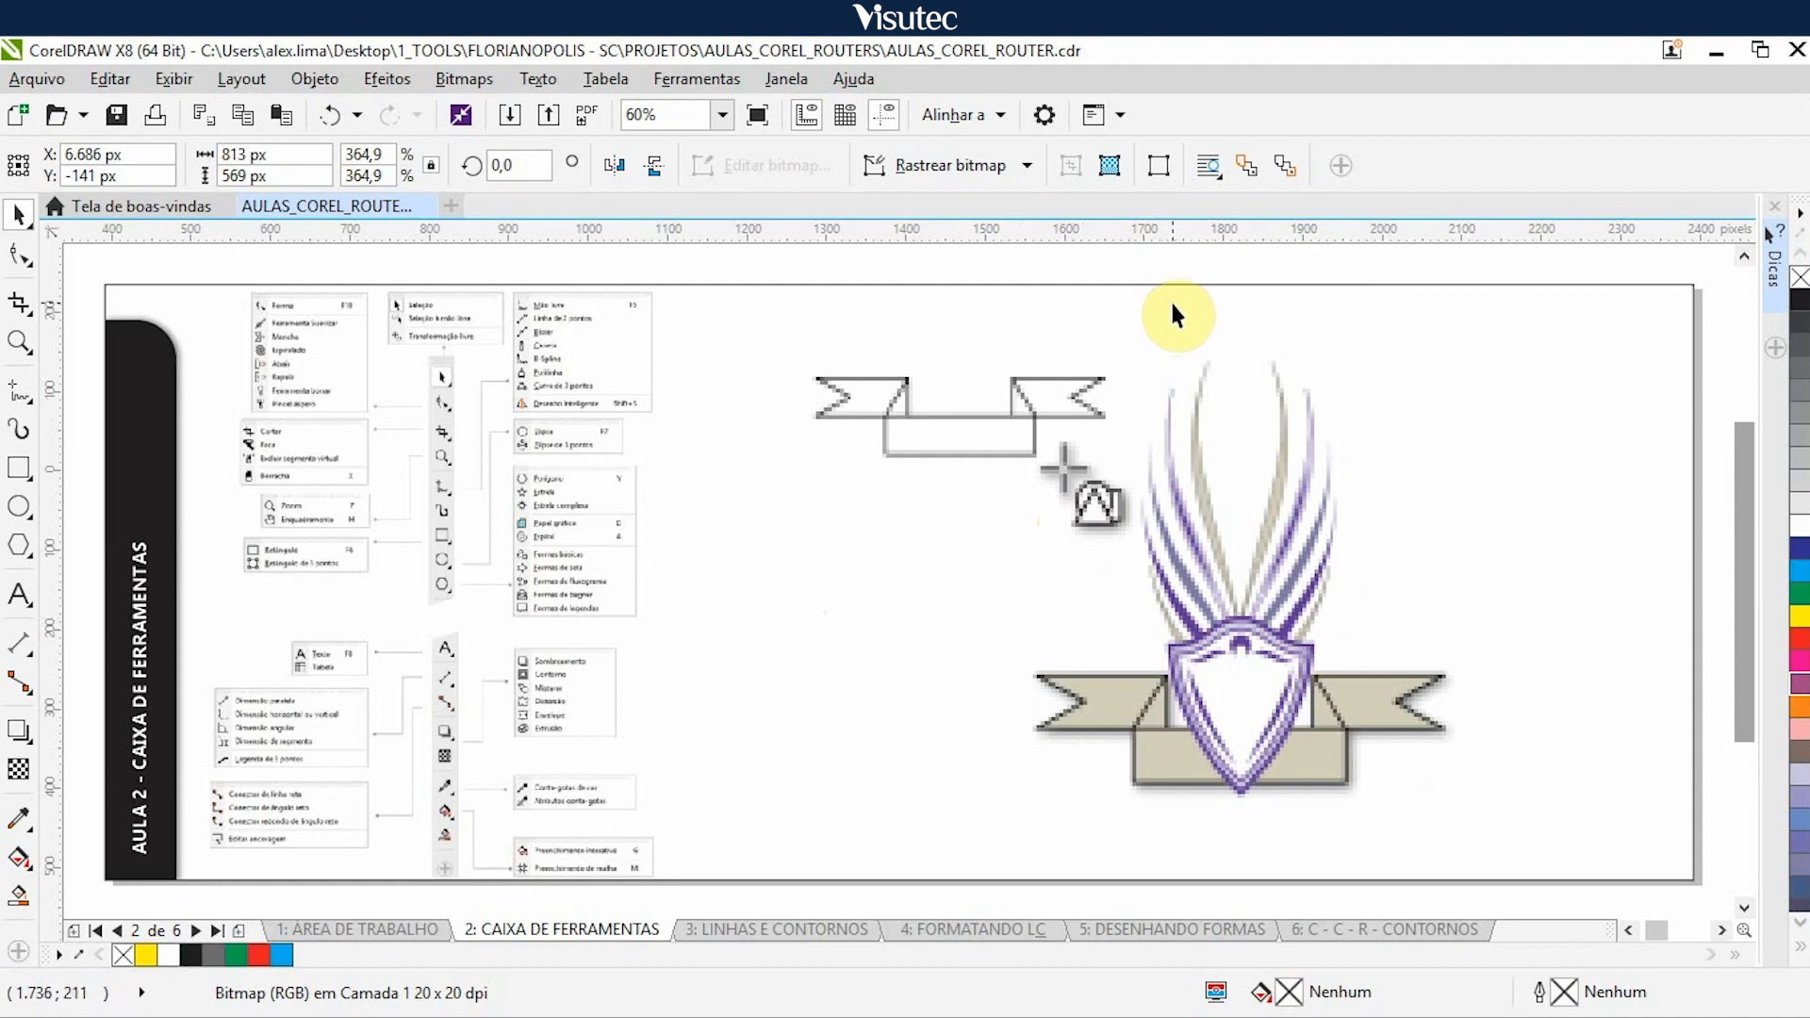
- Nudge the banner and thought bubble illustrations 5.000 px right to uncover the text example
click(1166, 531)
key(Right)
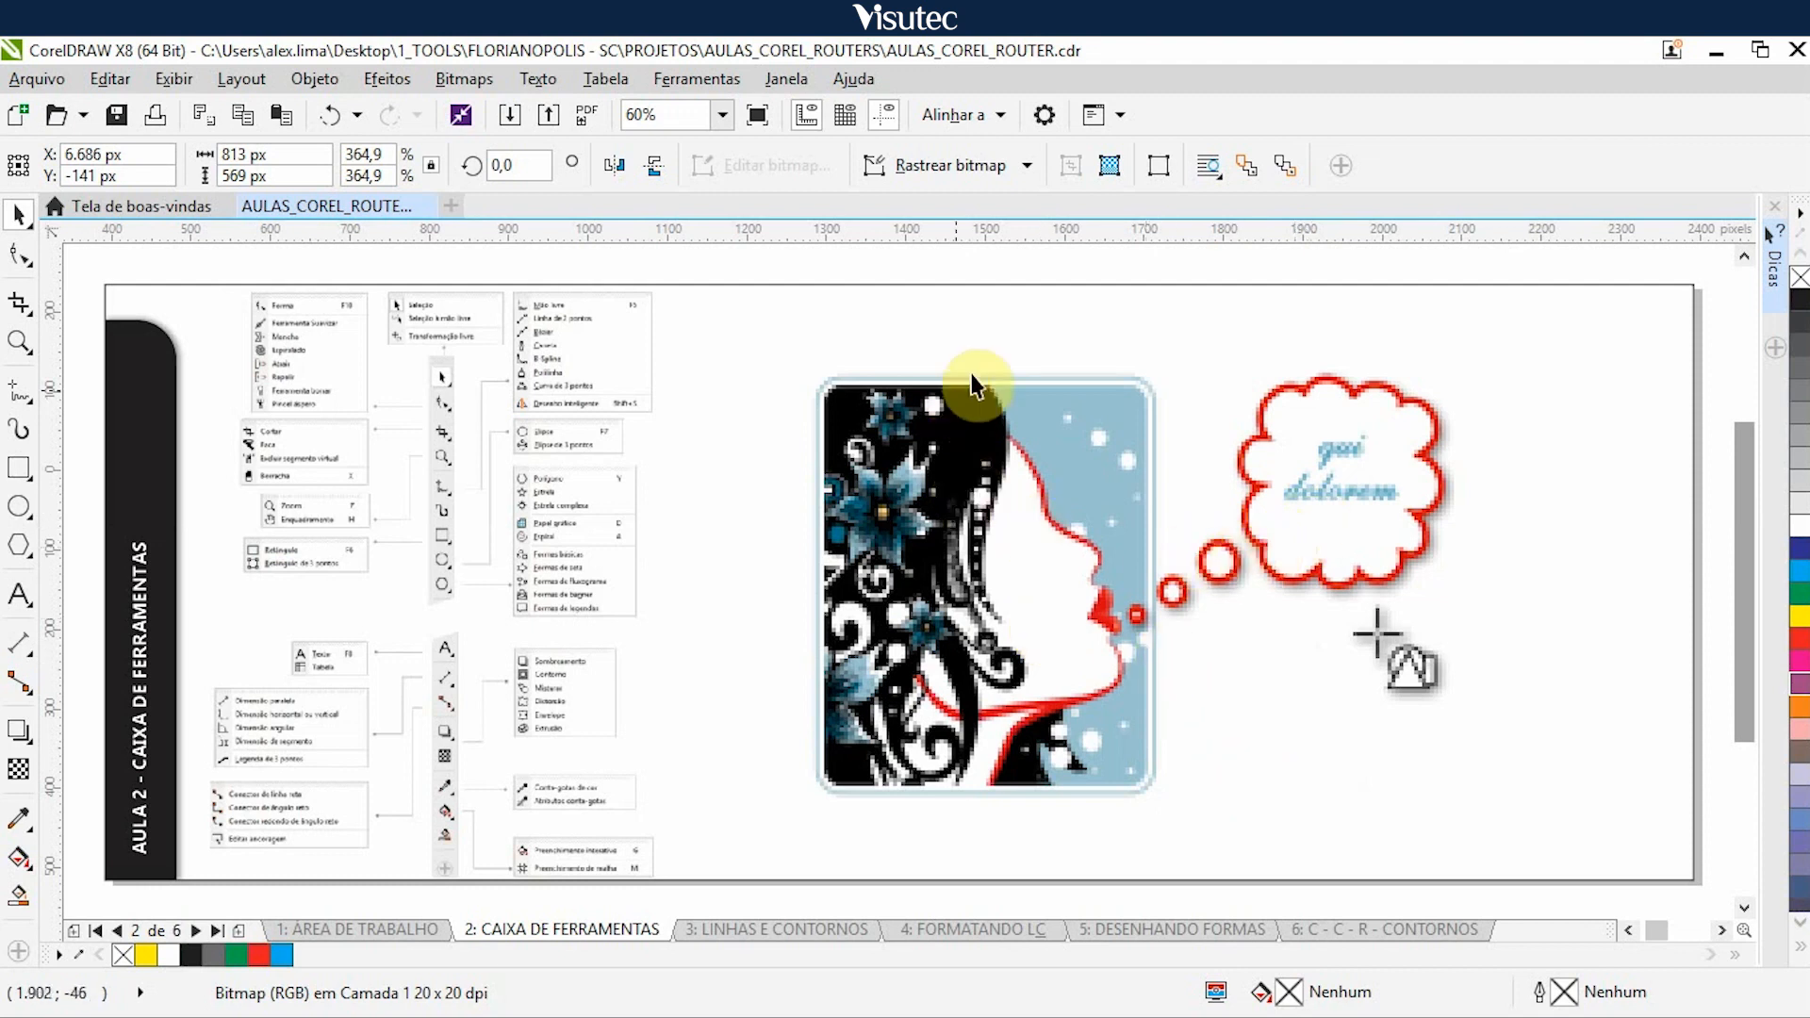
click(965, 548)
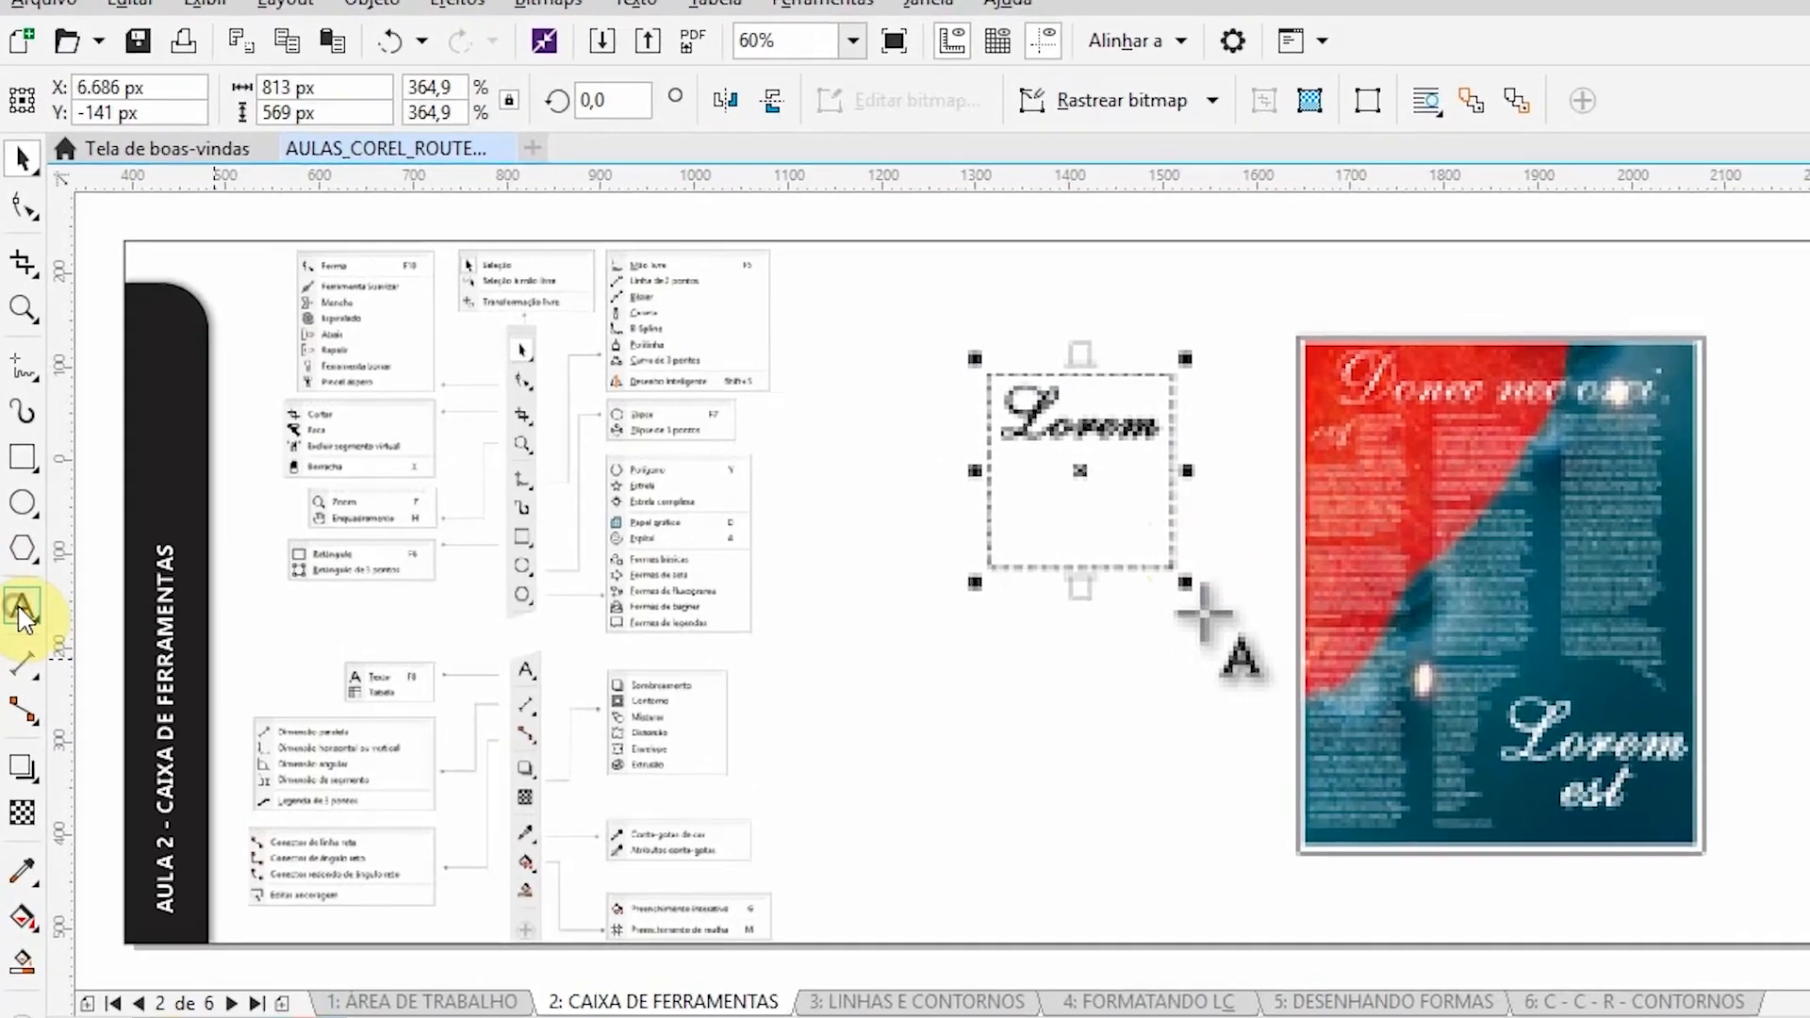
- List the text tool variants, and nudge the Lorem text and table illustrations 5.000 px right to uncover the dimensioned monitor
click(13, 608)
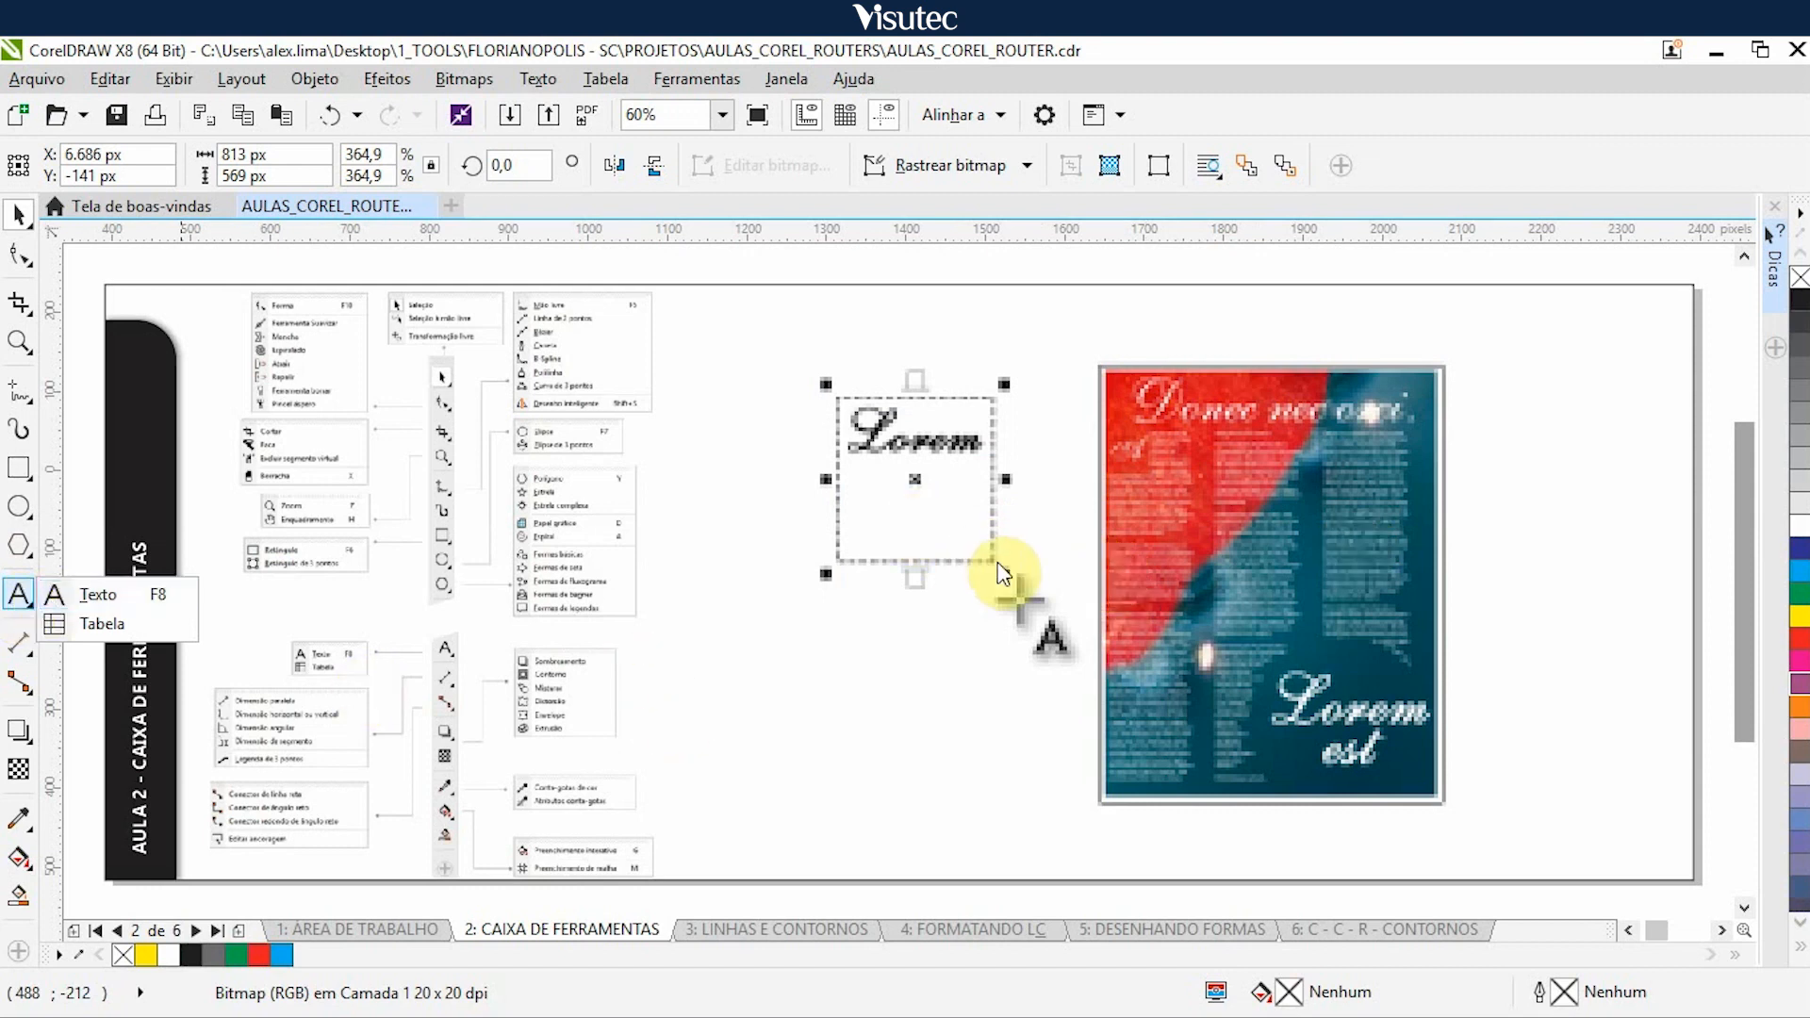
click(1001, 564)
click(972, 699)
click(1057, 542)
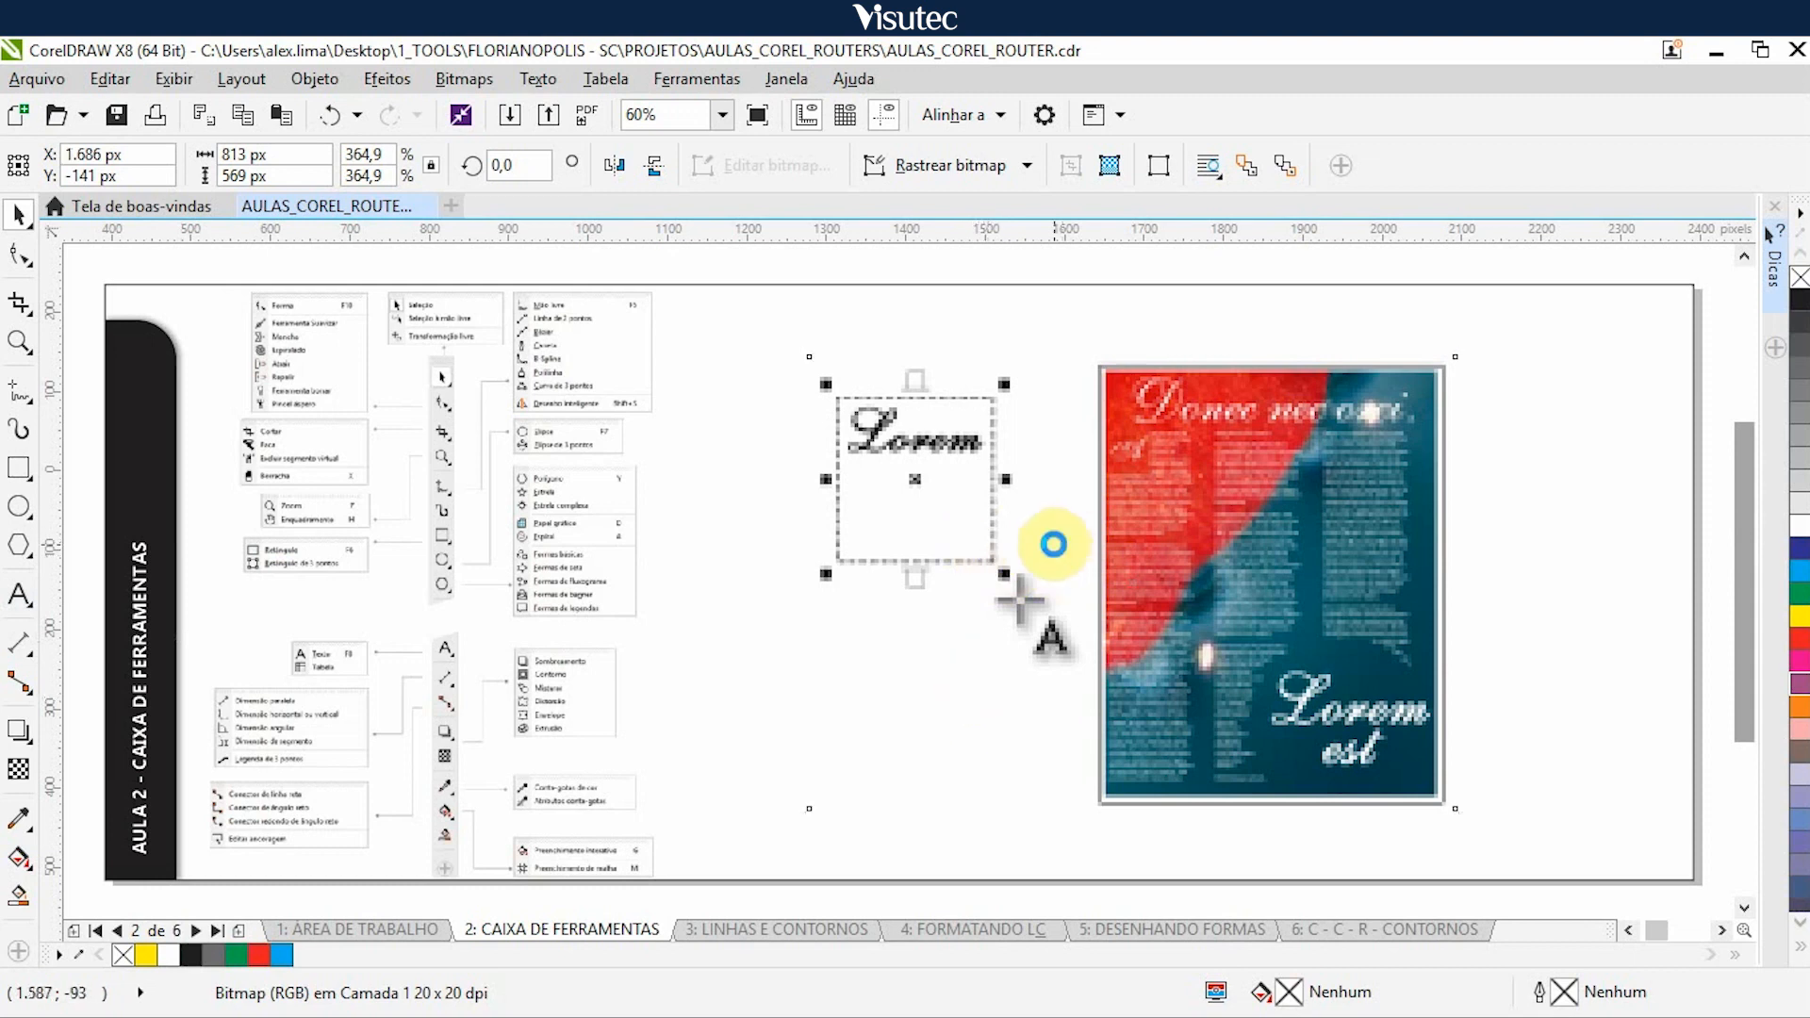
key(Right)
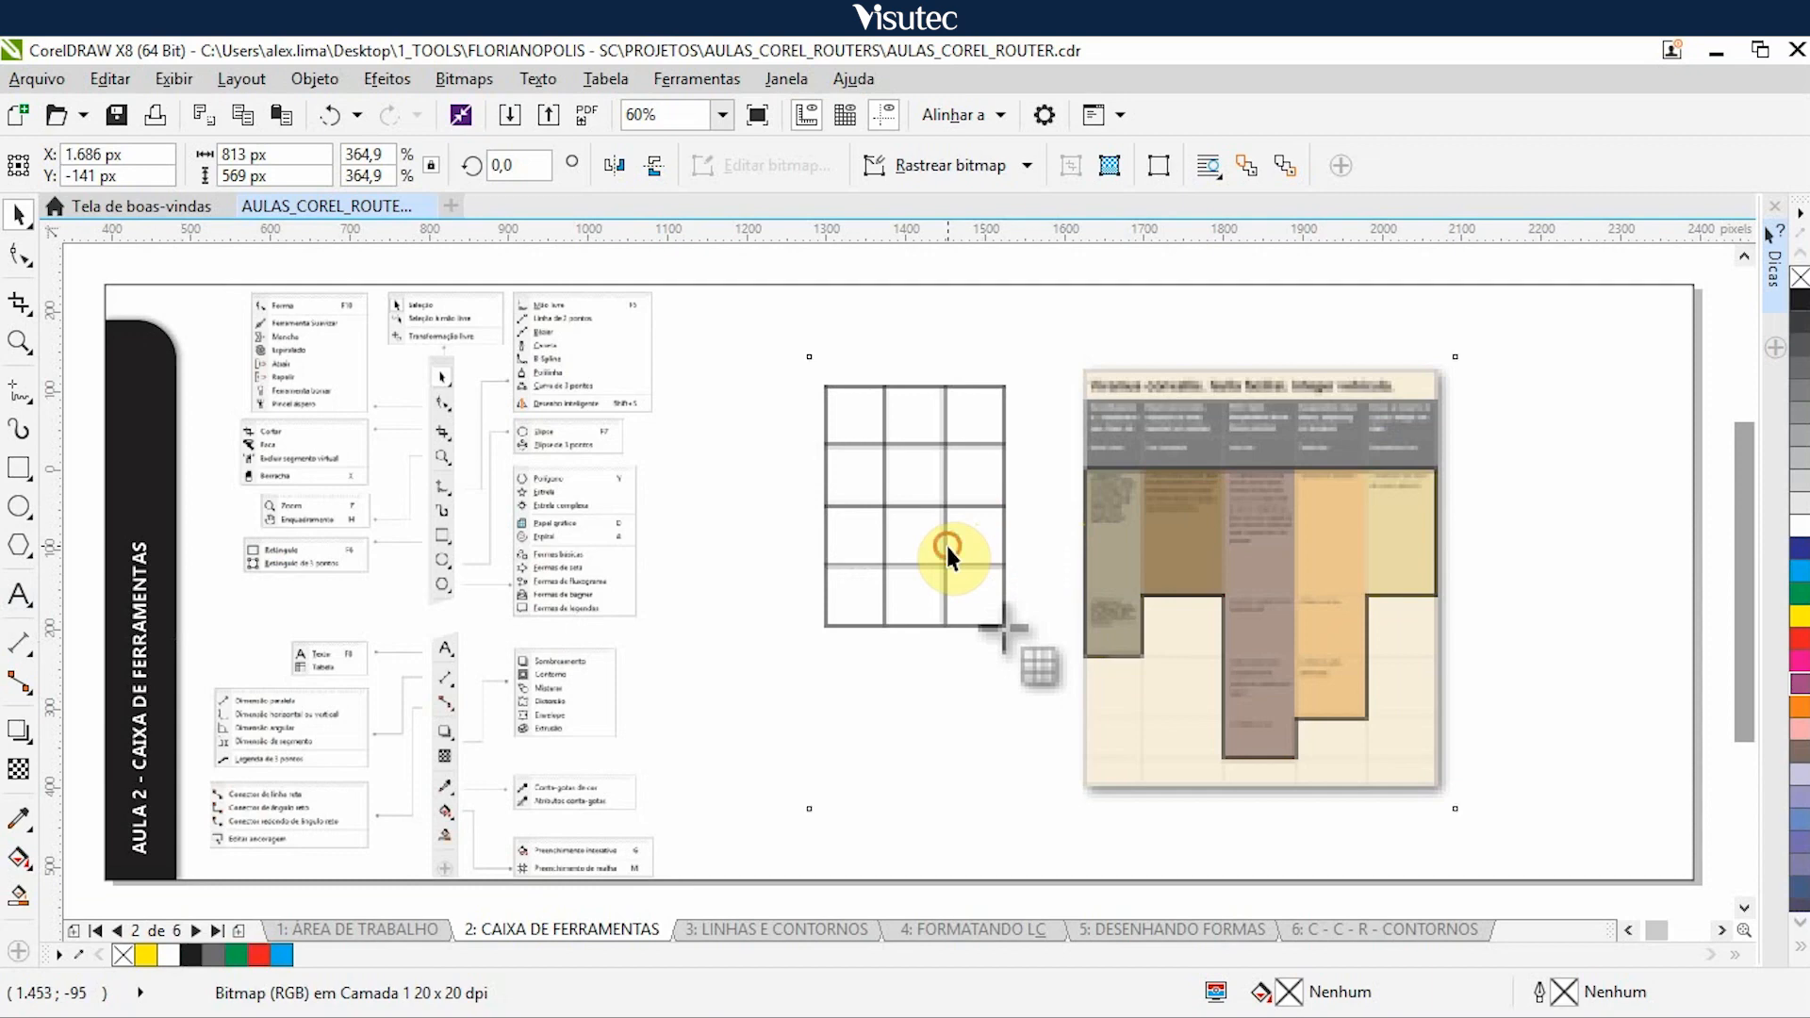
click(947, 547)
key(Right)
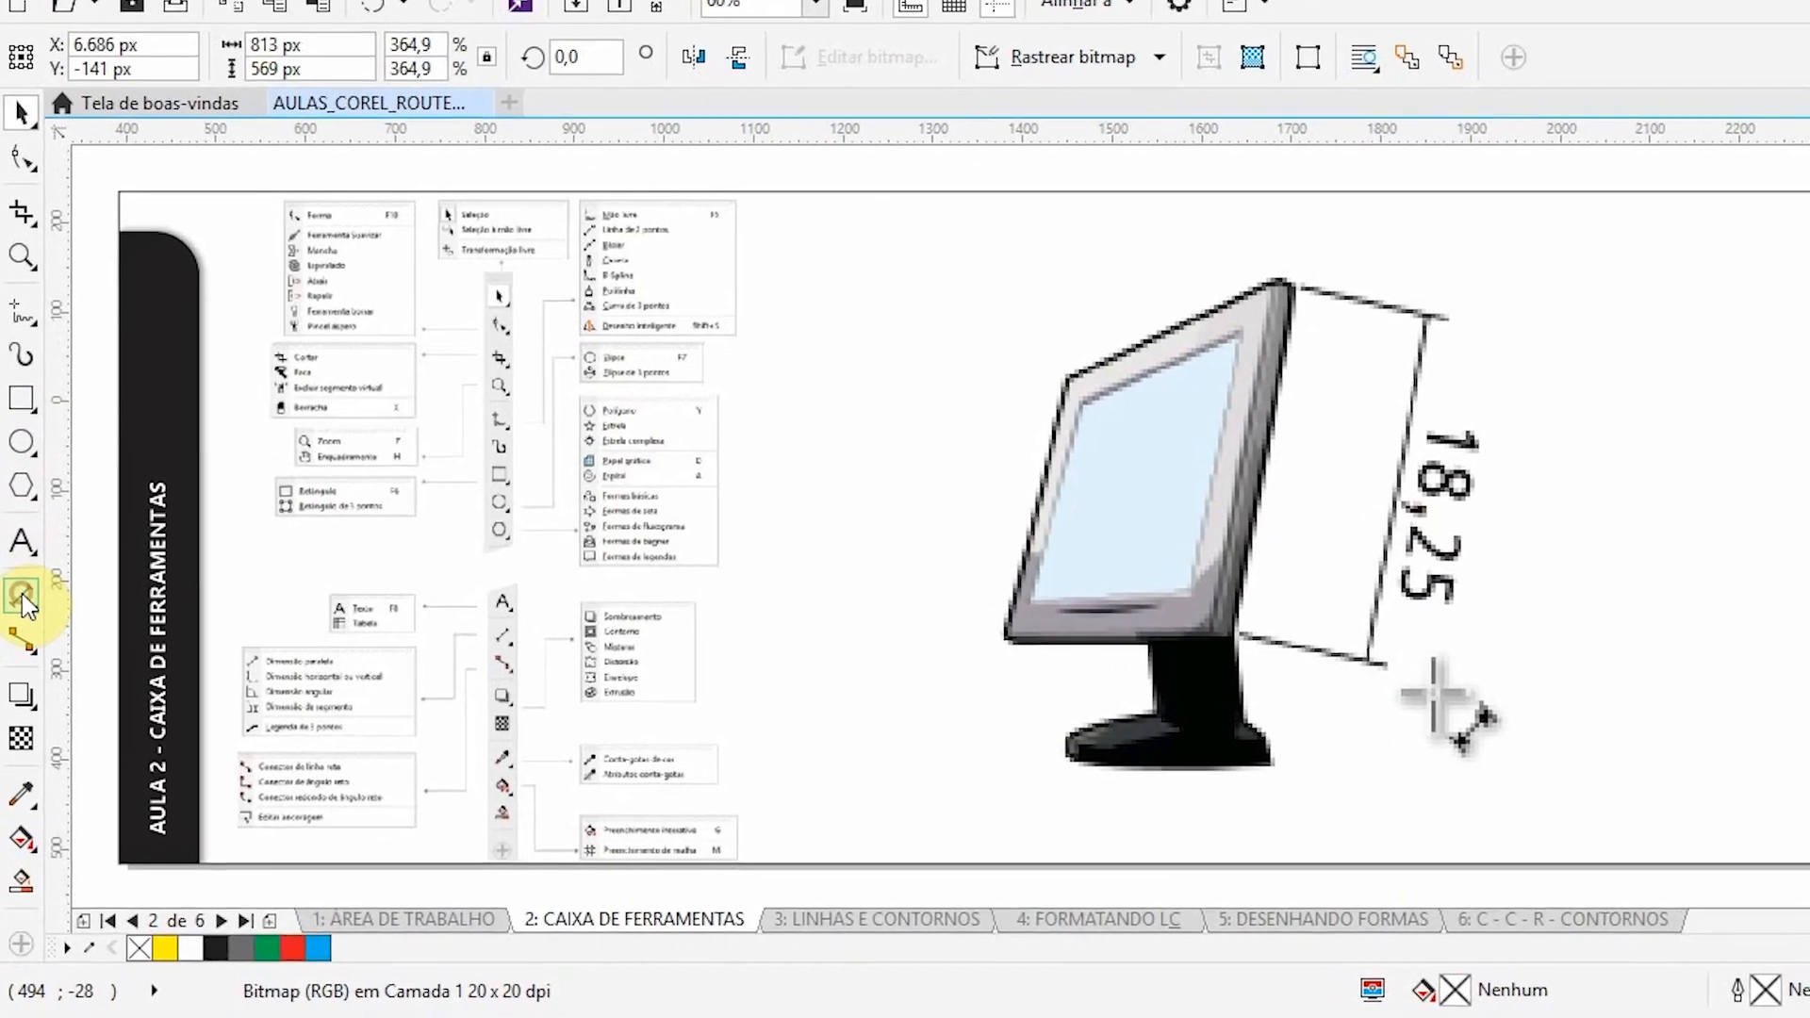
- List the dimension tool variants, and nudge the two dimensioned monitor illustrations 5.000 px right to uncover the angular dimension example
click(23, 634)
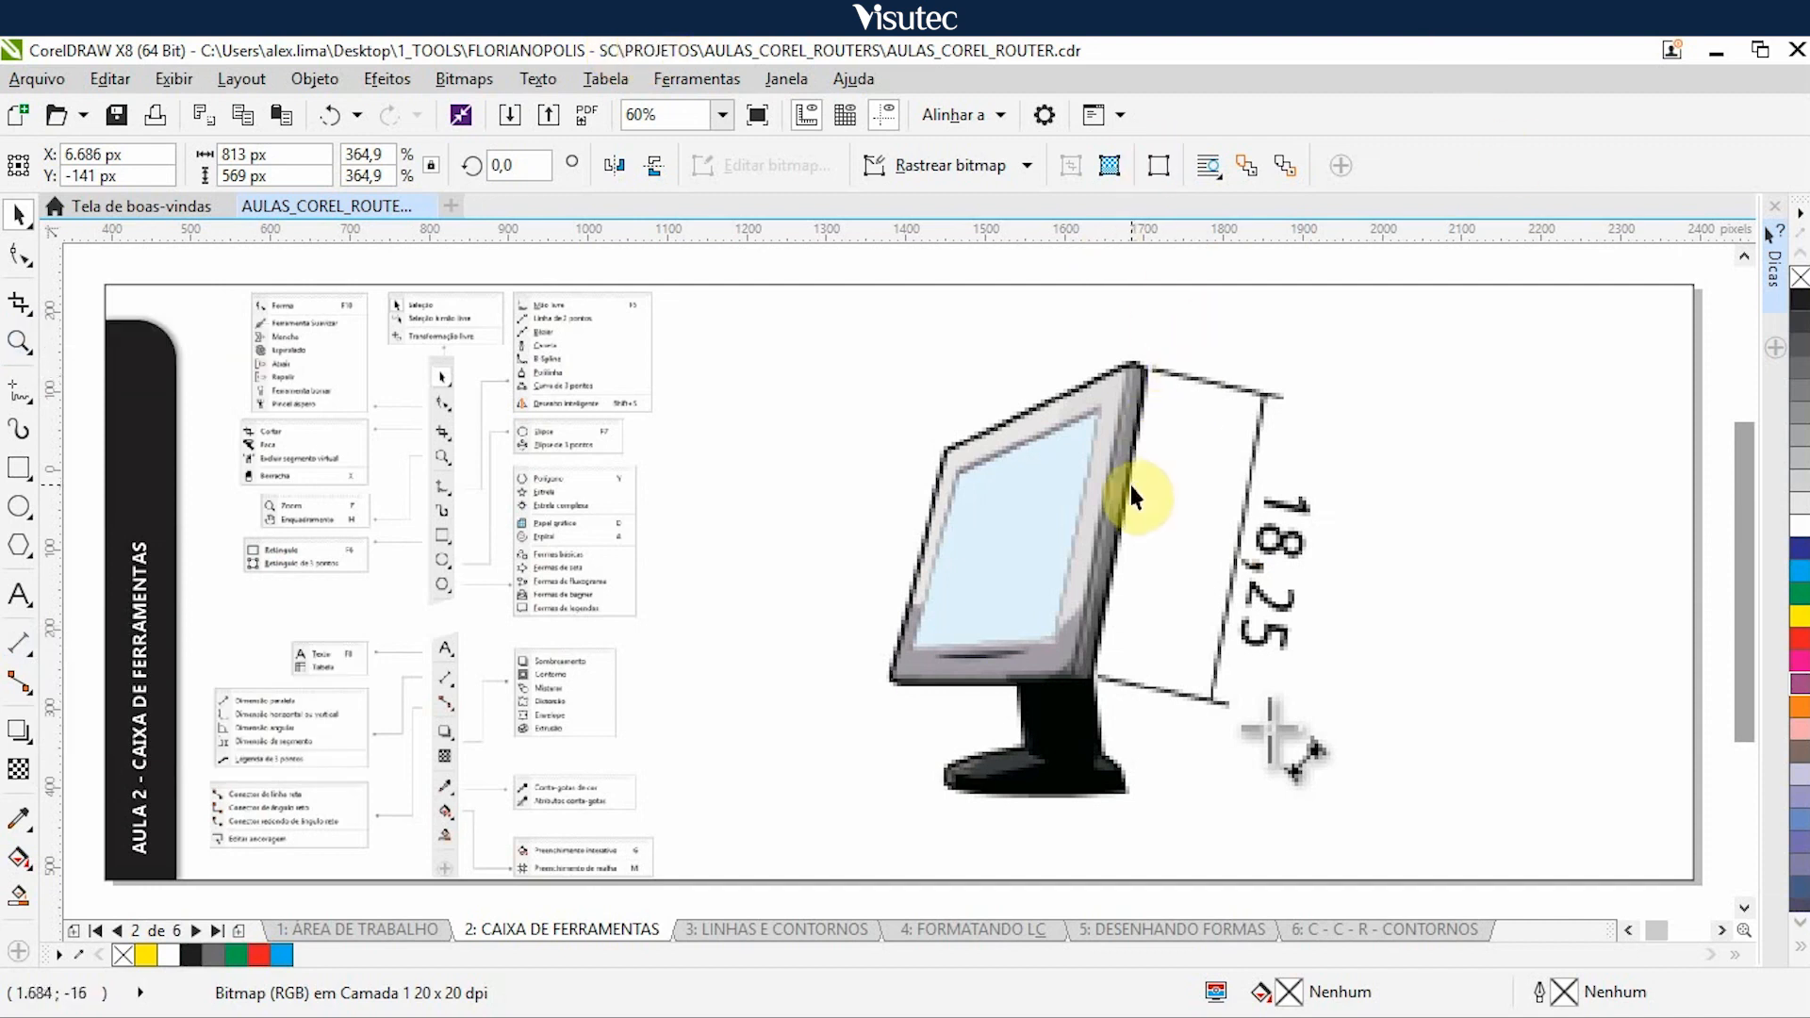
click(1075, 562)
key(Right)
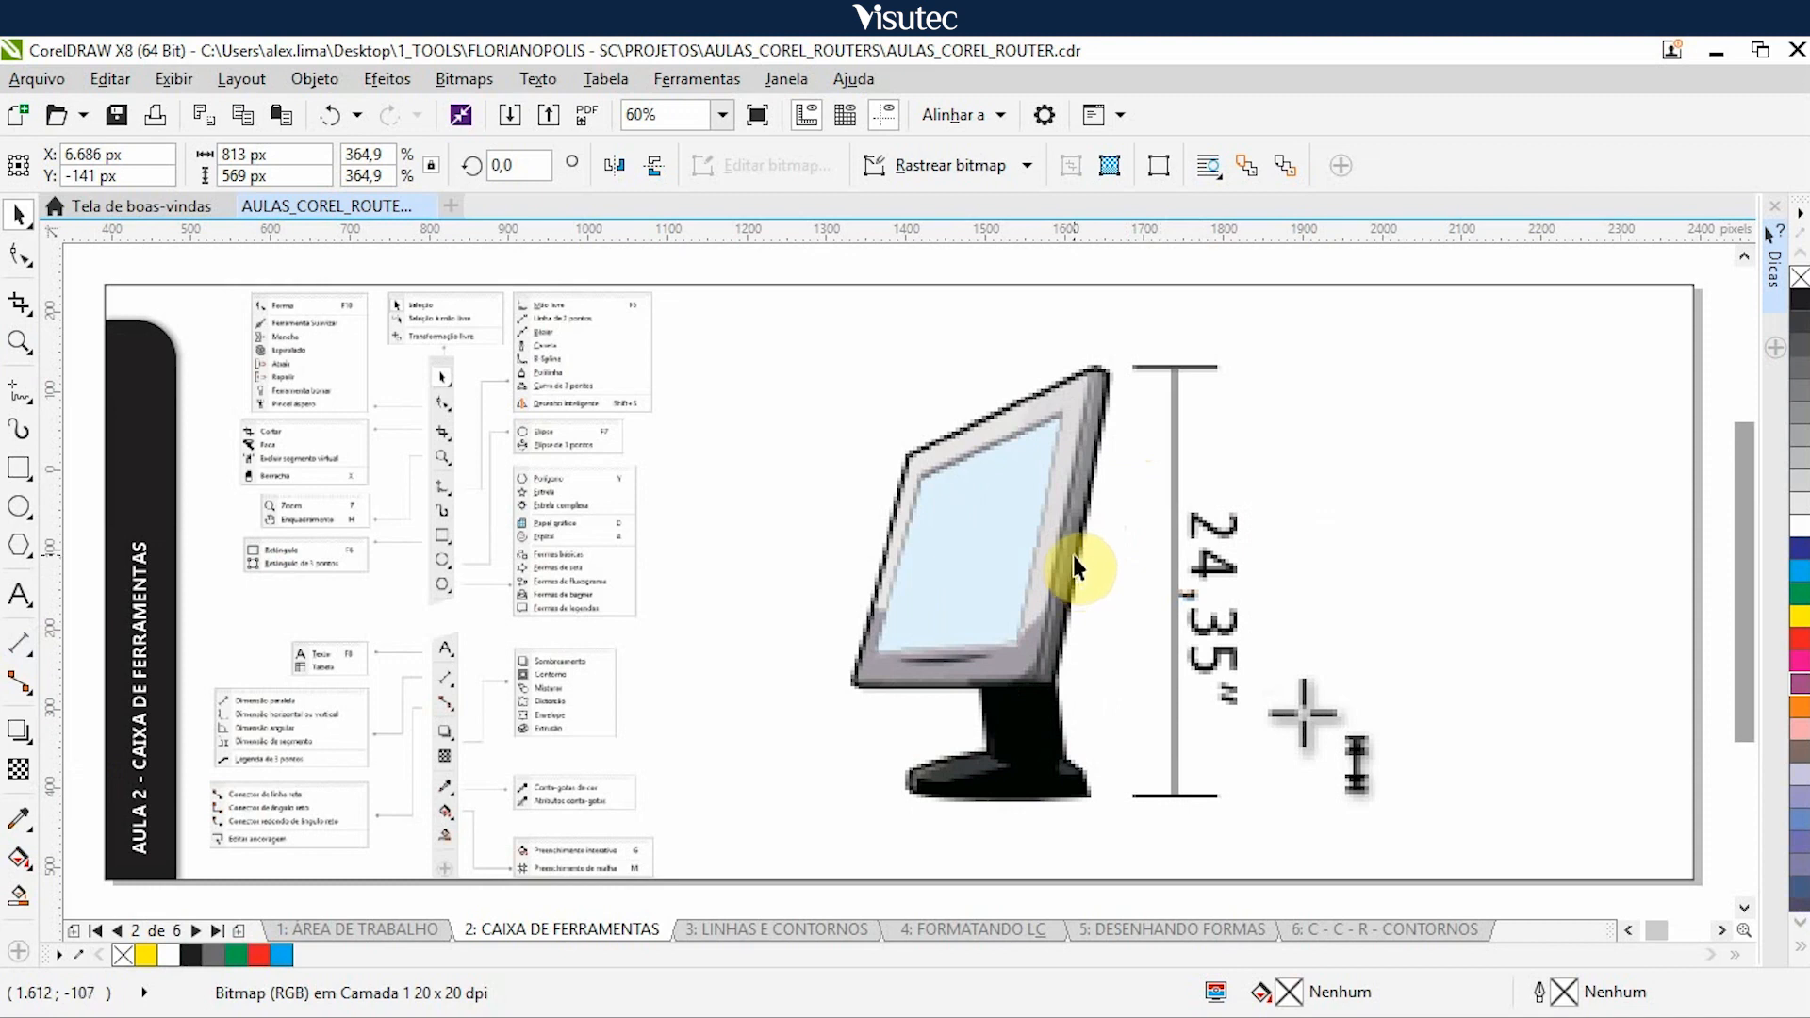
click(1073, 557)
key(Right)
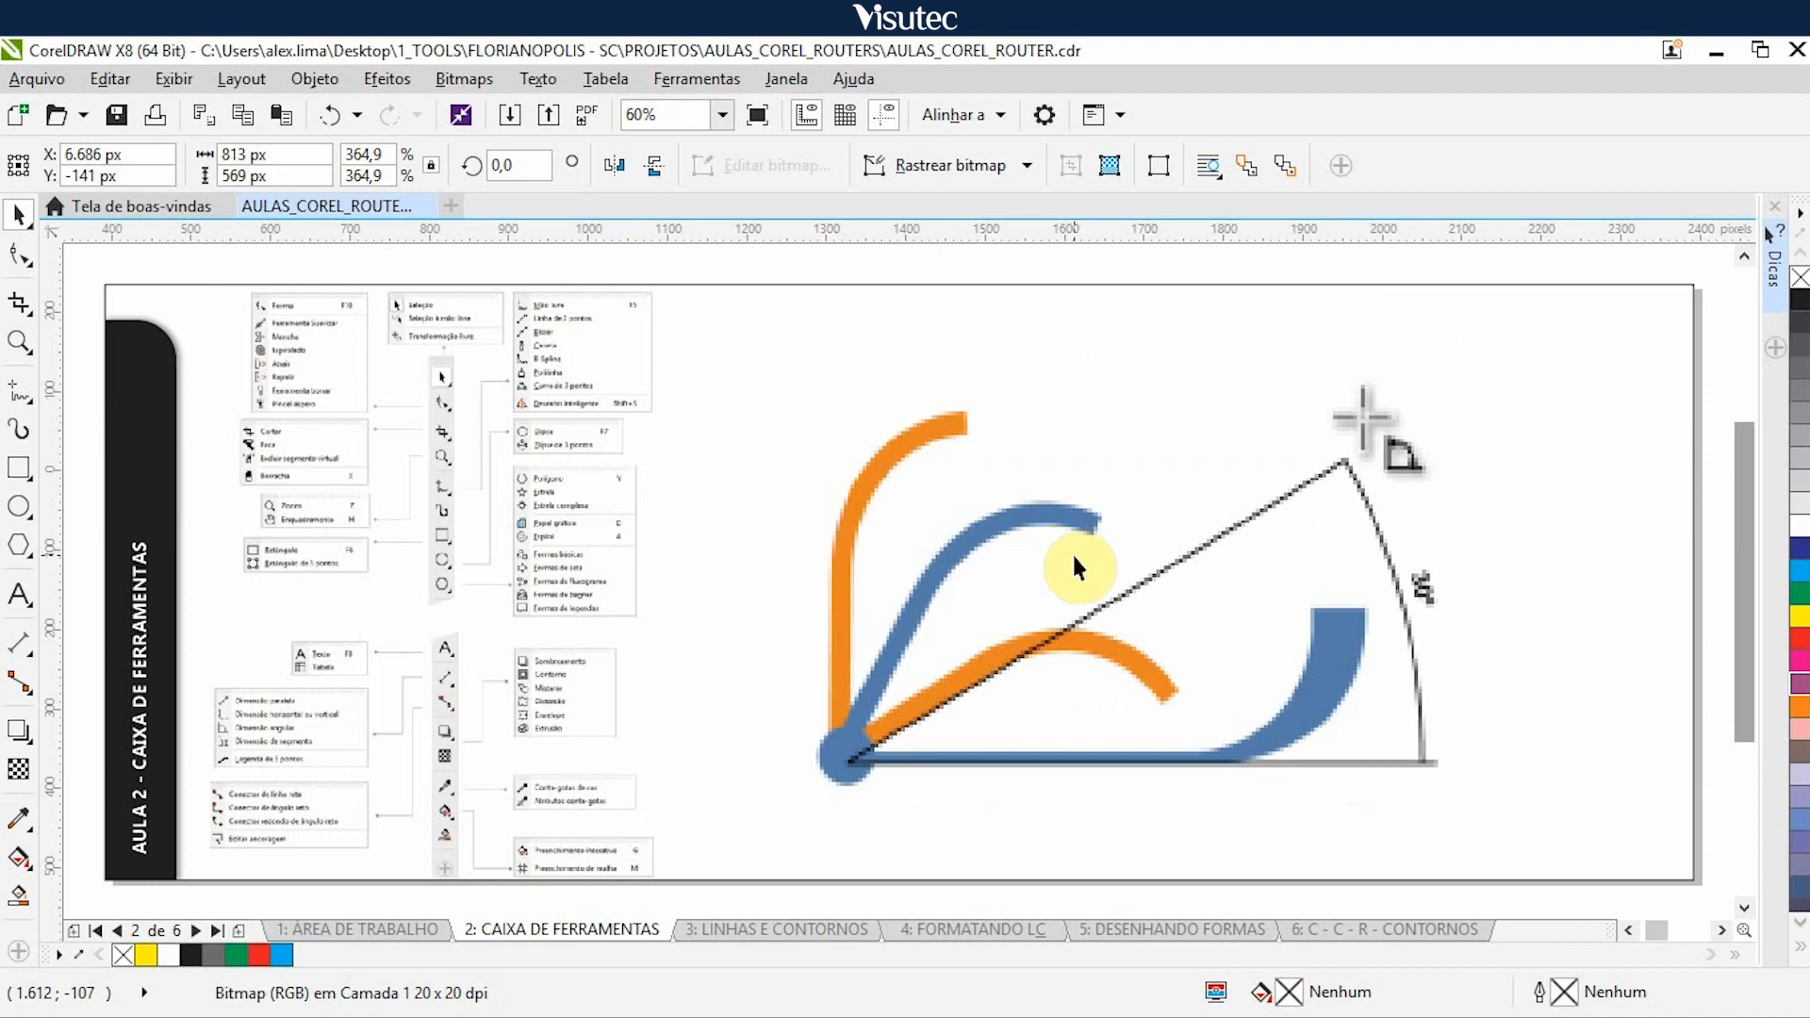
- Nudge the angular dimension, red machine part and cable callout illustrations 5.000 px right to uncover the straight-line connector example
click(1067, 564)
key(Right)
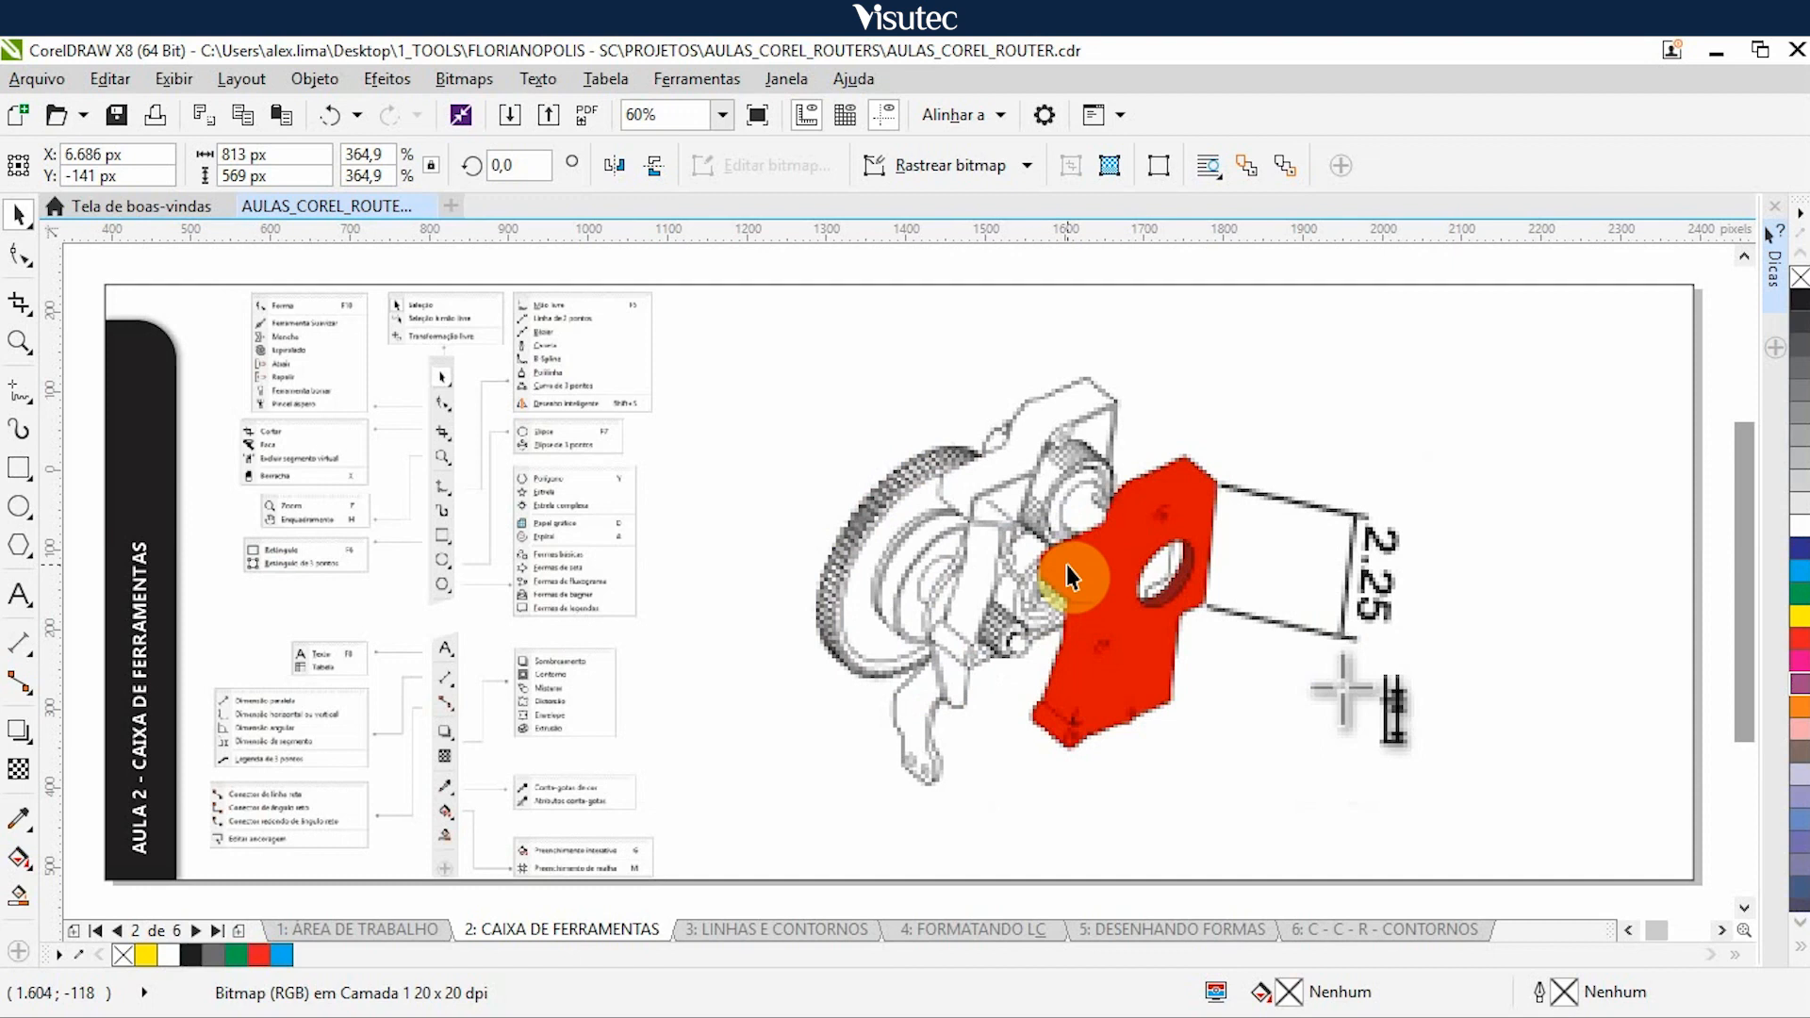
click(1144, 582)
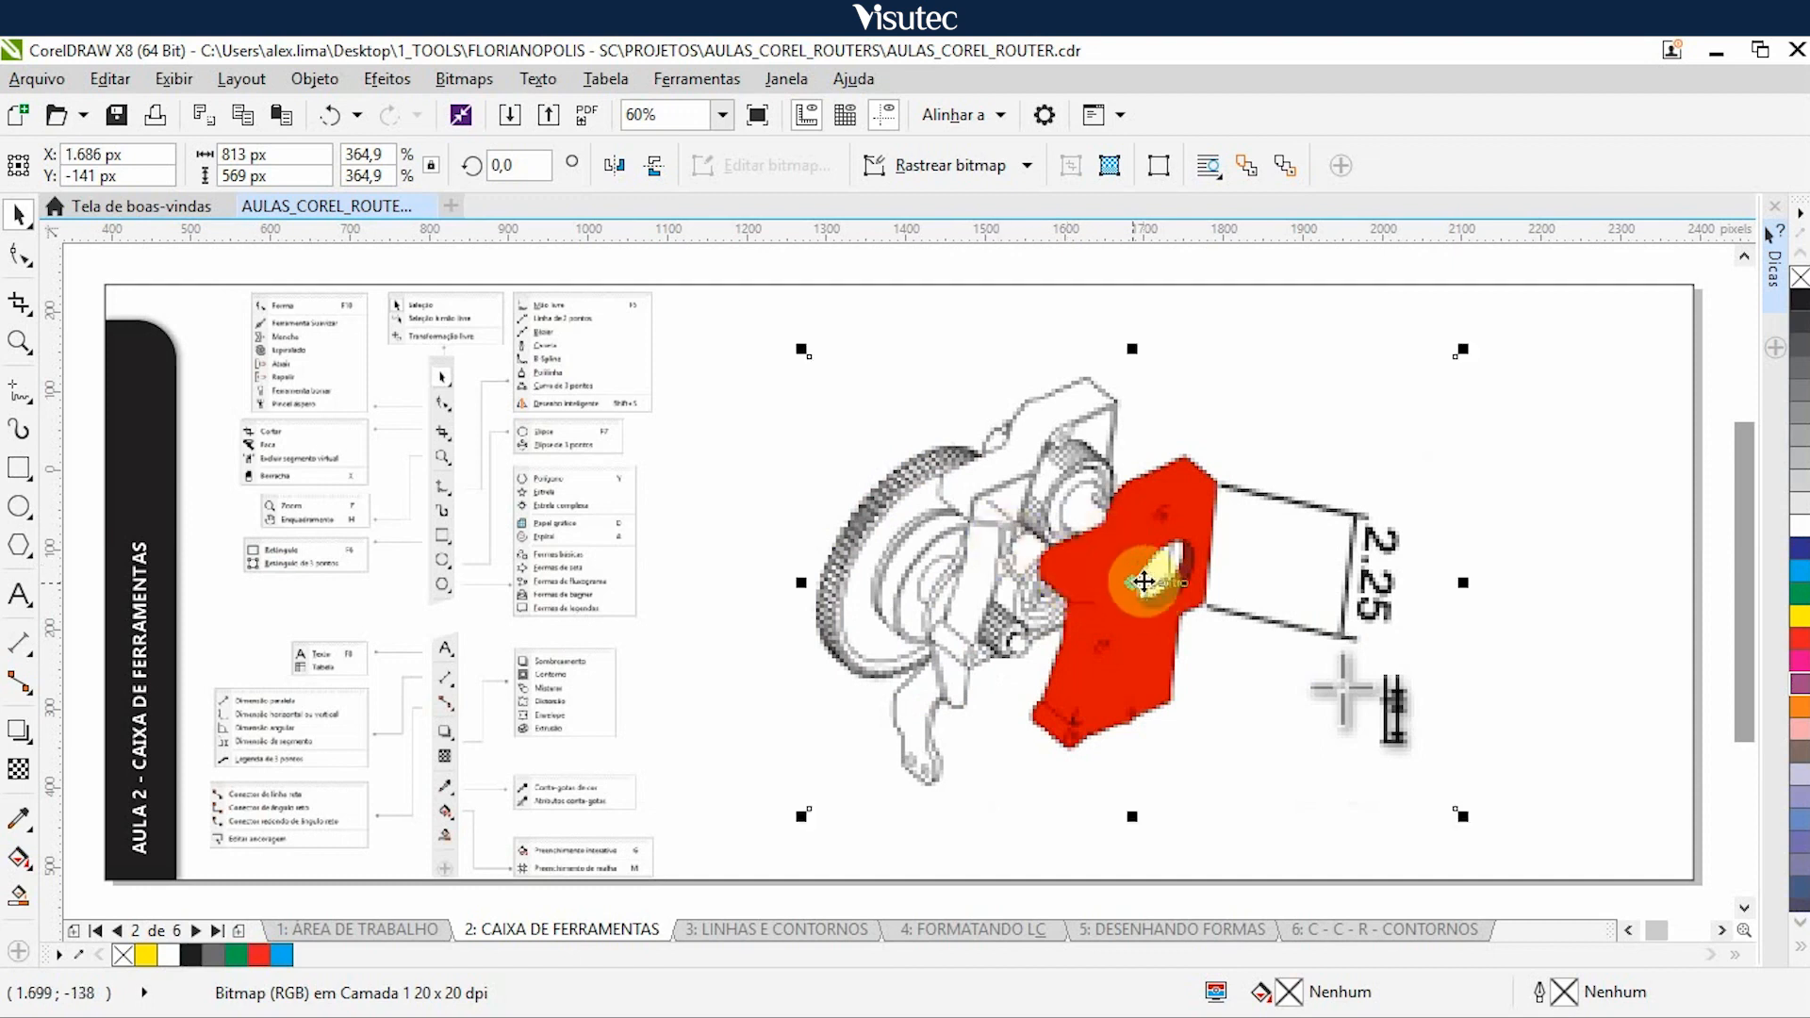
key(Right)
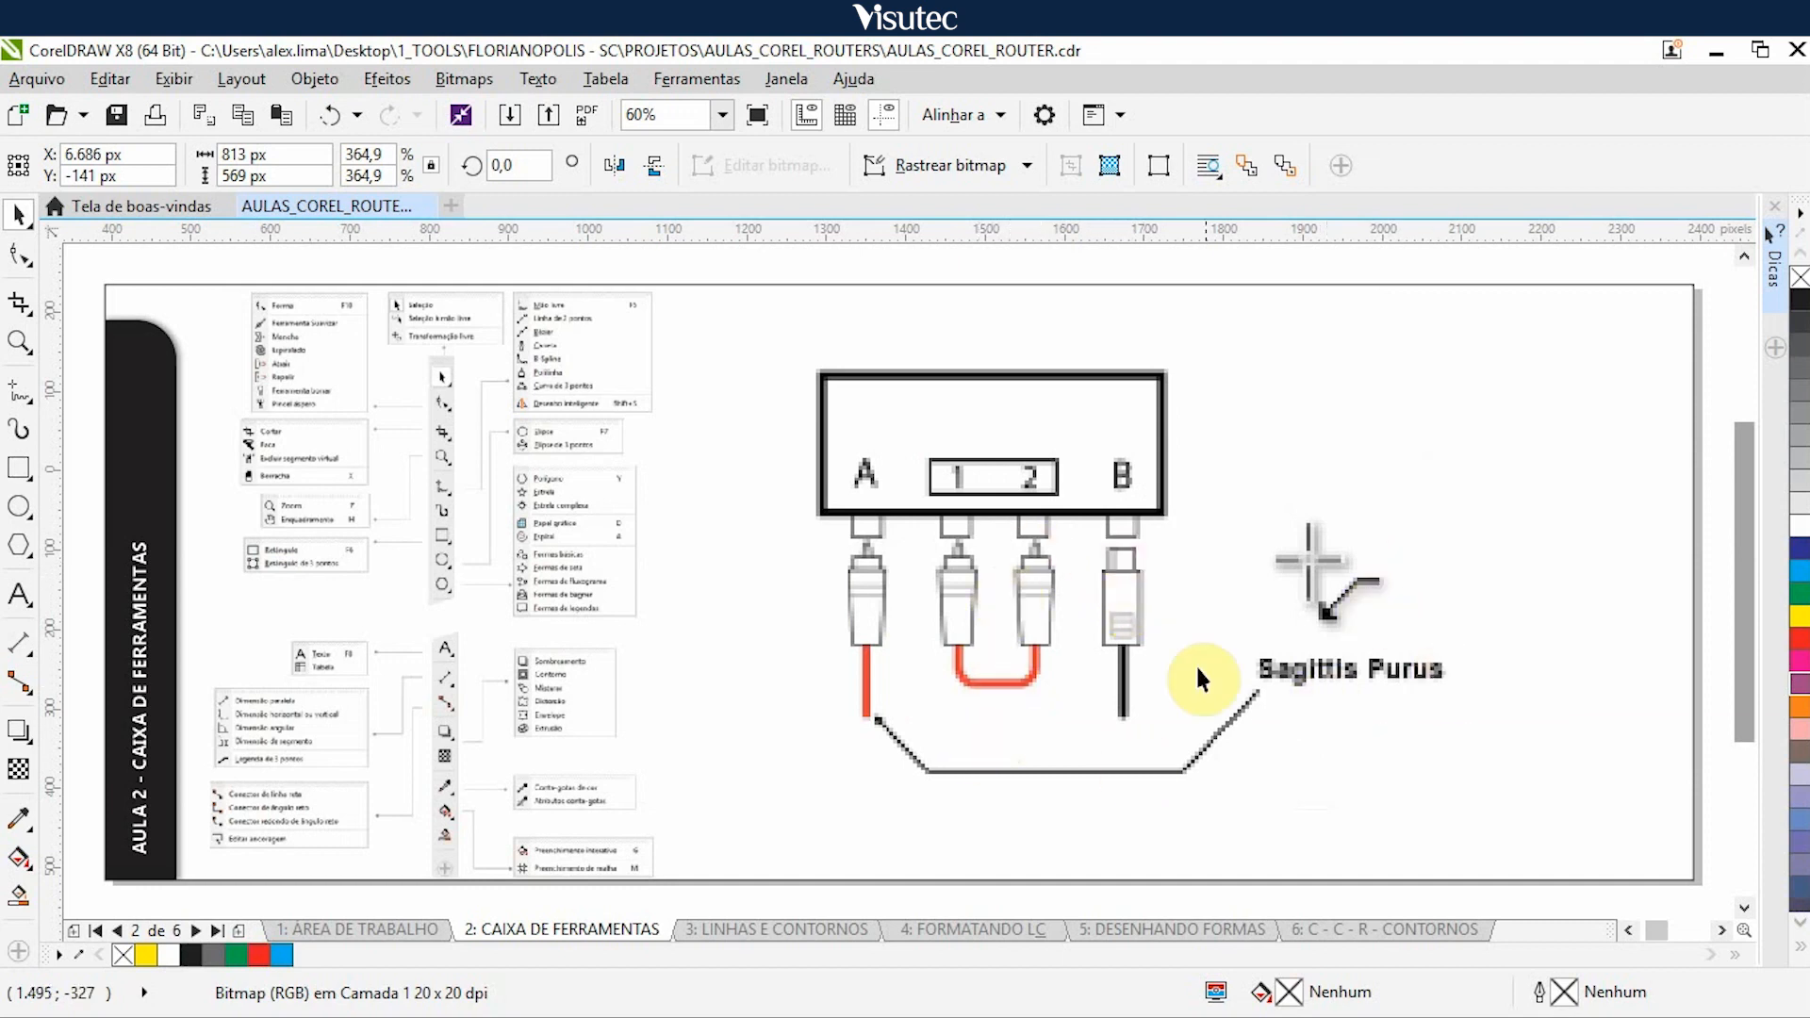
click(1092, 551)
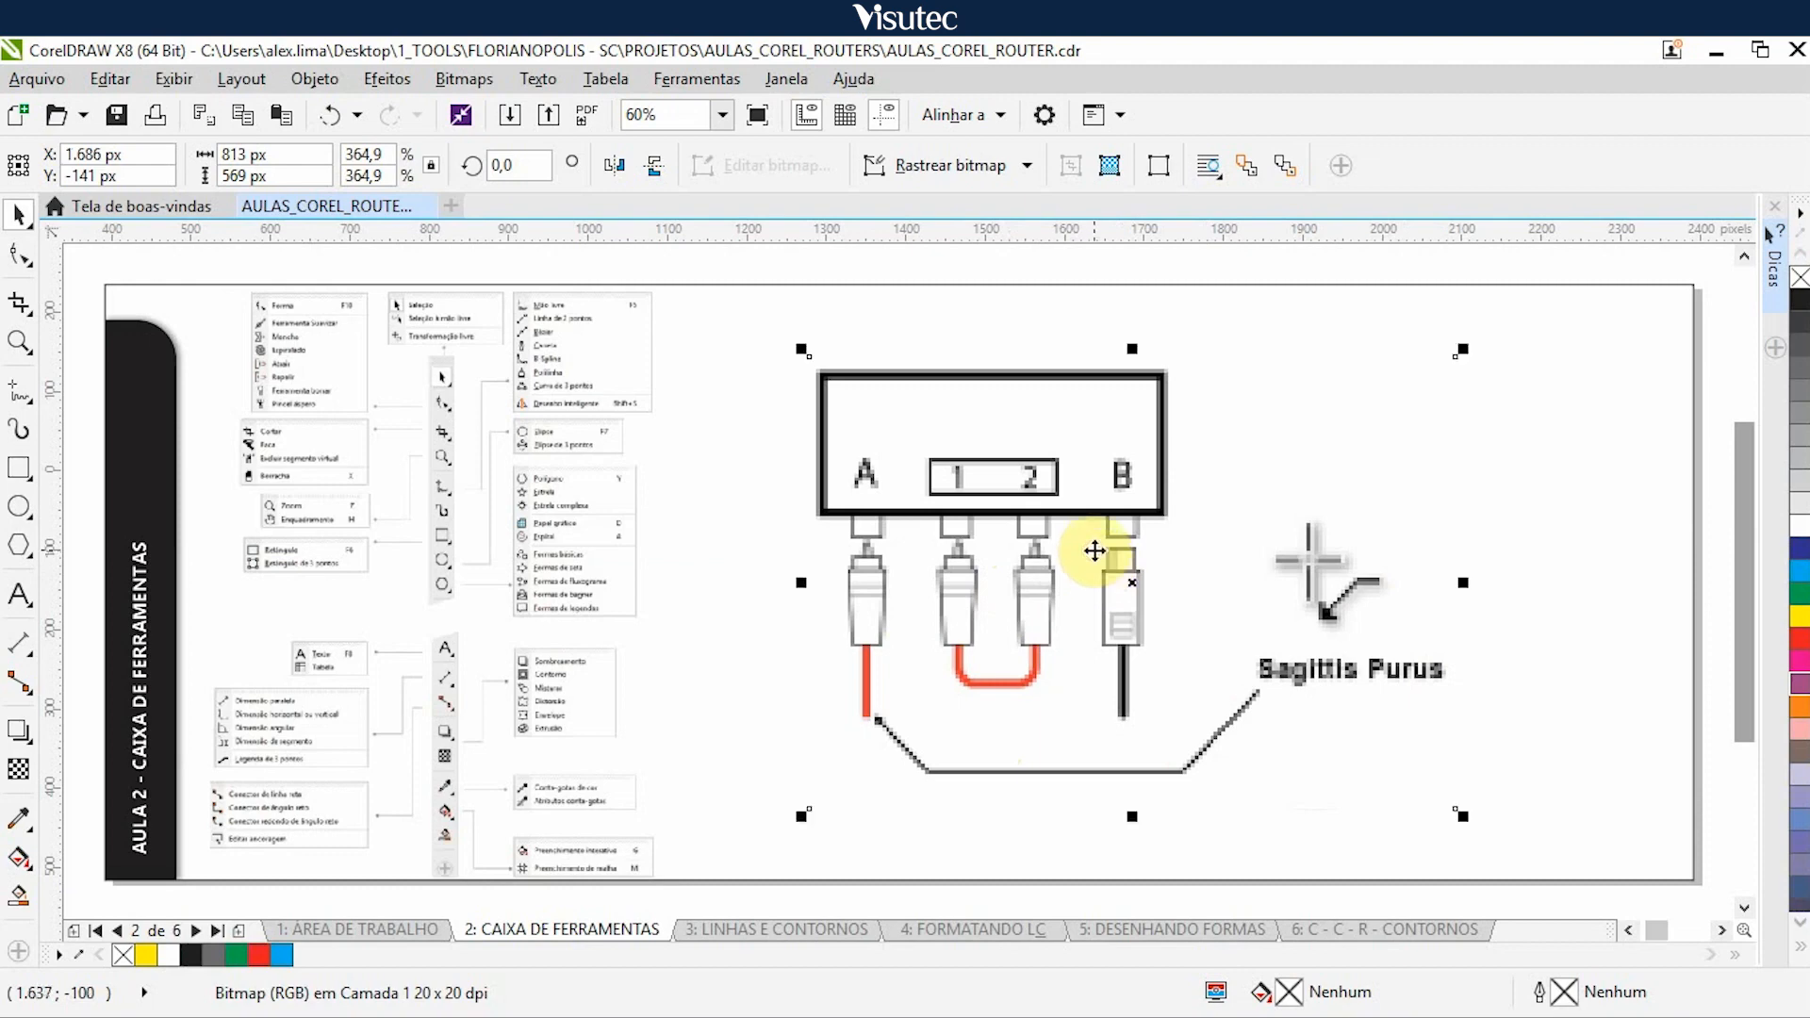
key(Right)
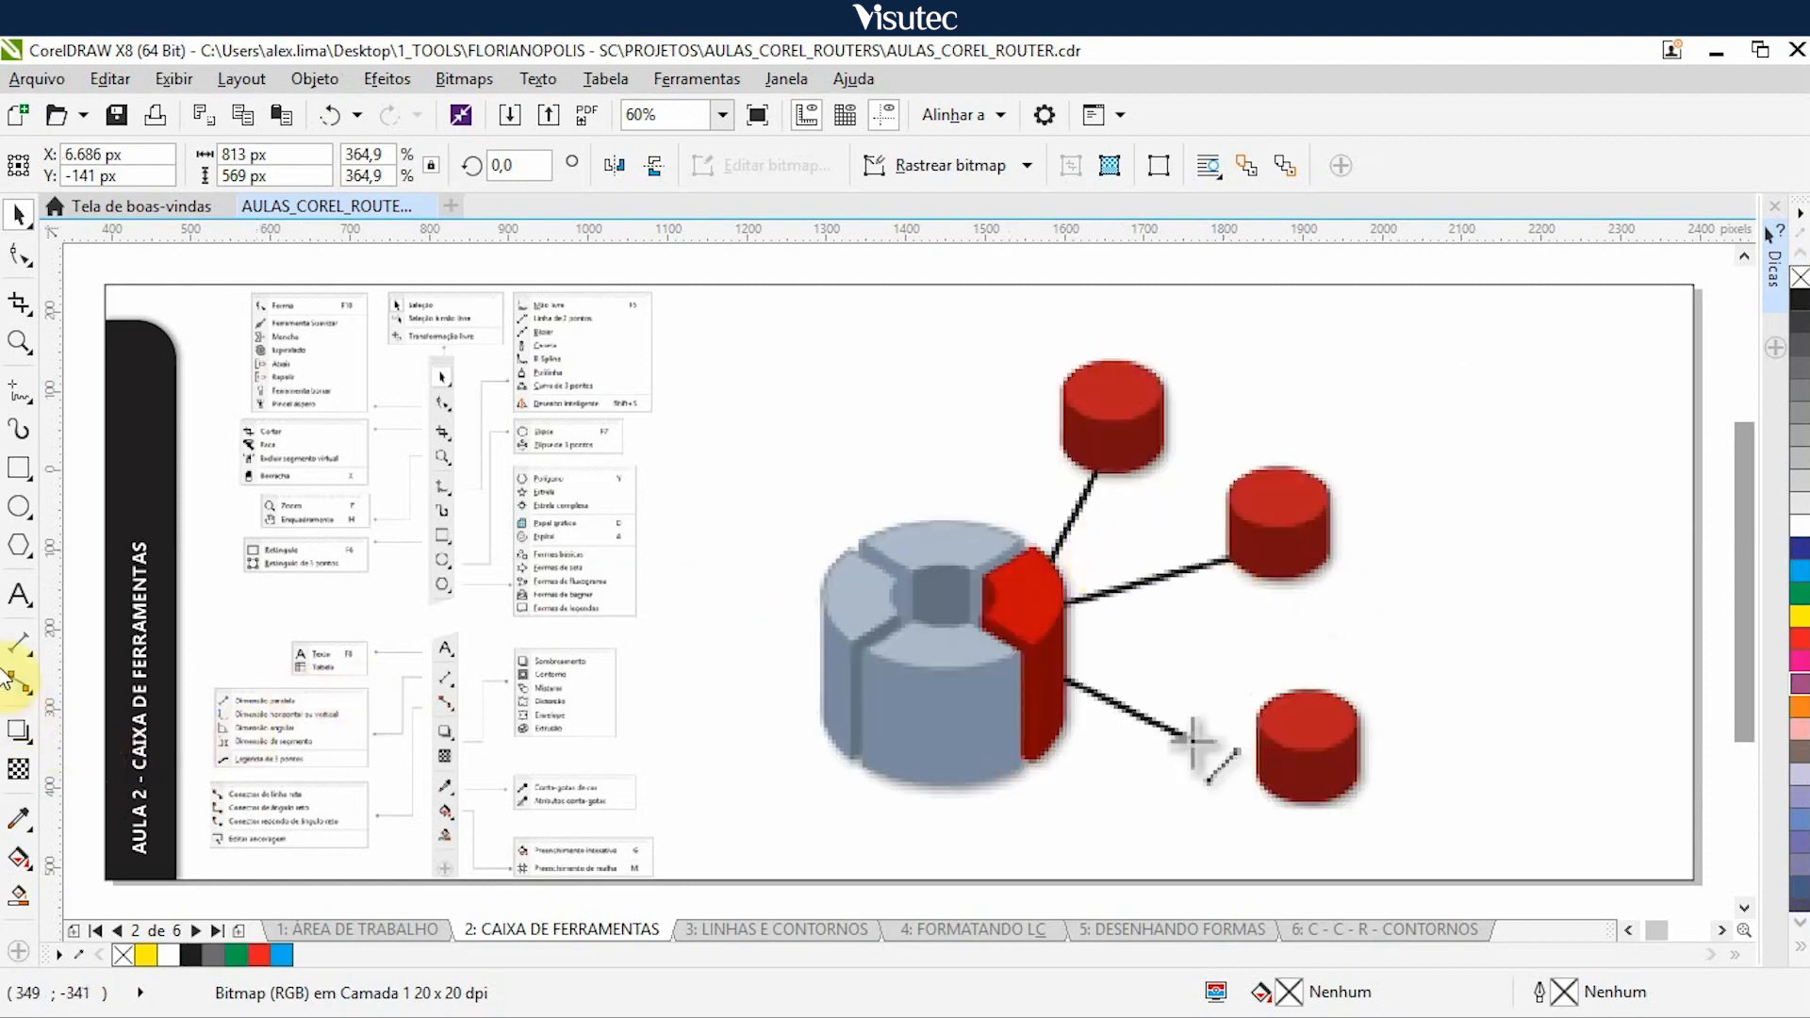
- List the connector tool variants, and nudge the red cylinders and organization chart illustrations 5.000 px right to uncover the rounded connector example
click(19, 683)
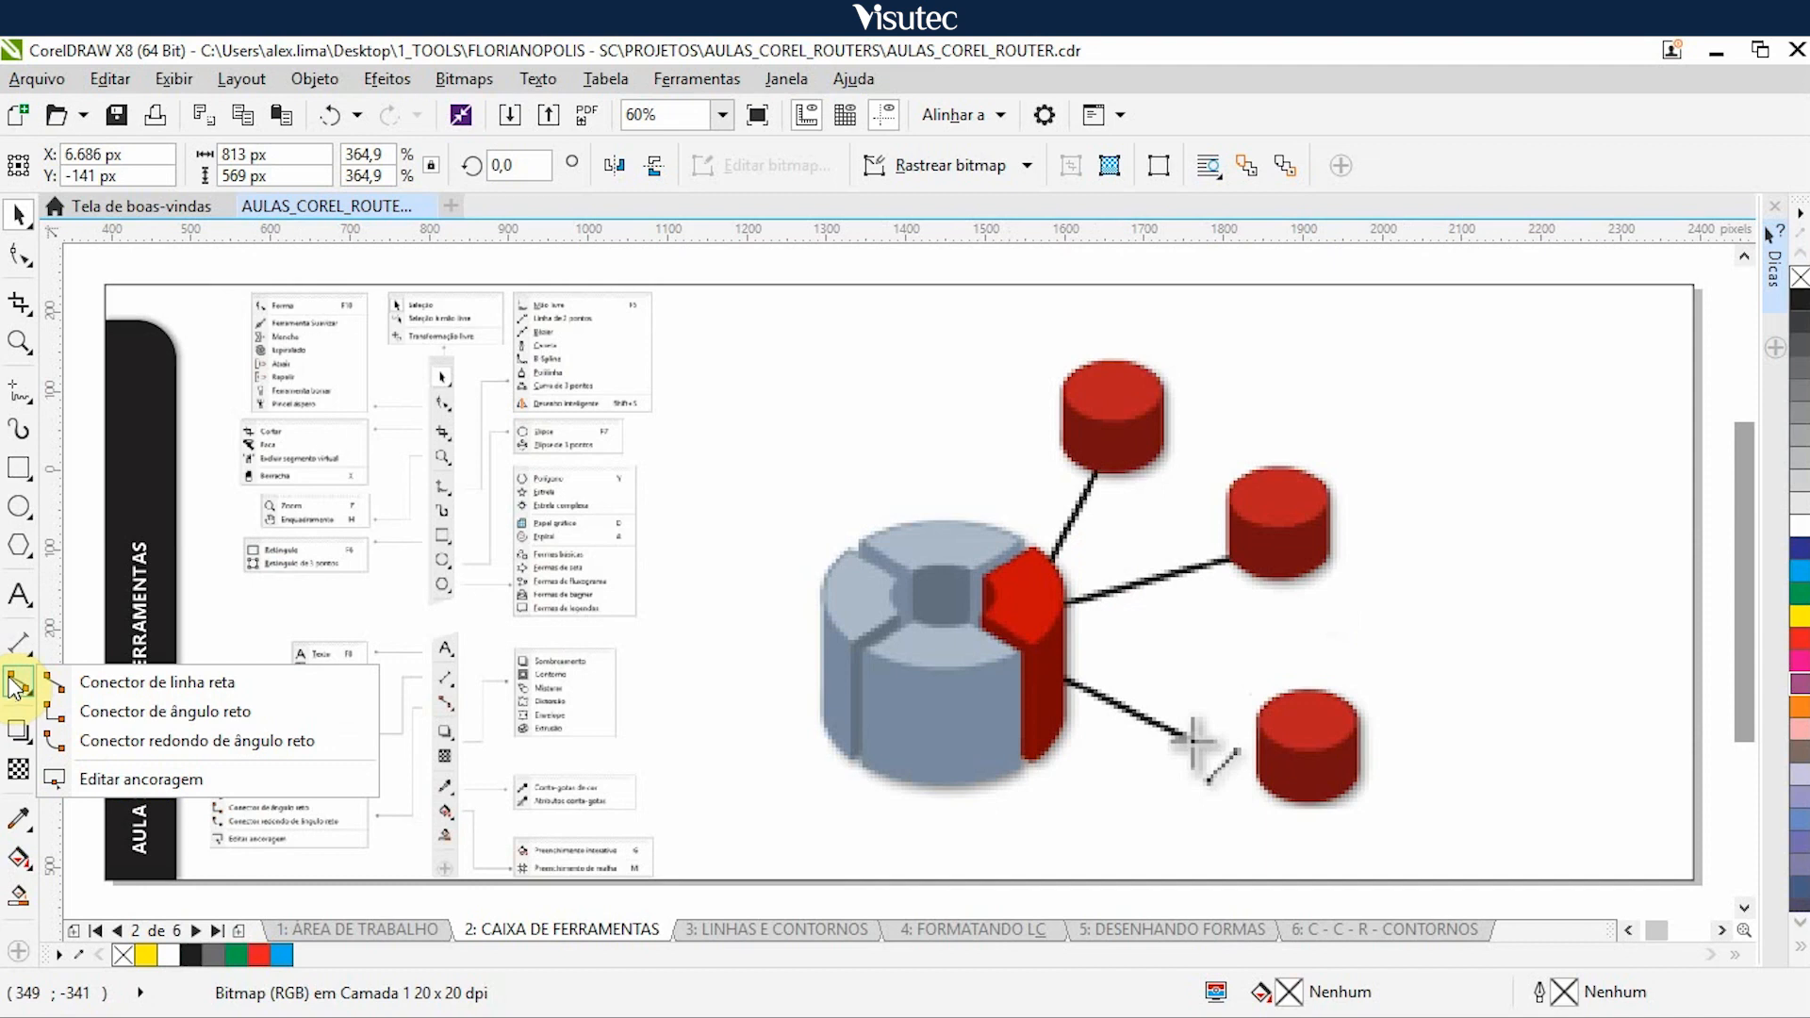
click(1122, 304)
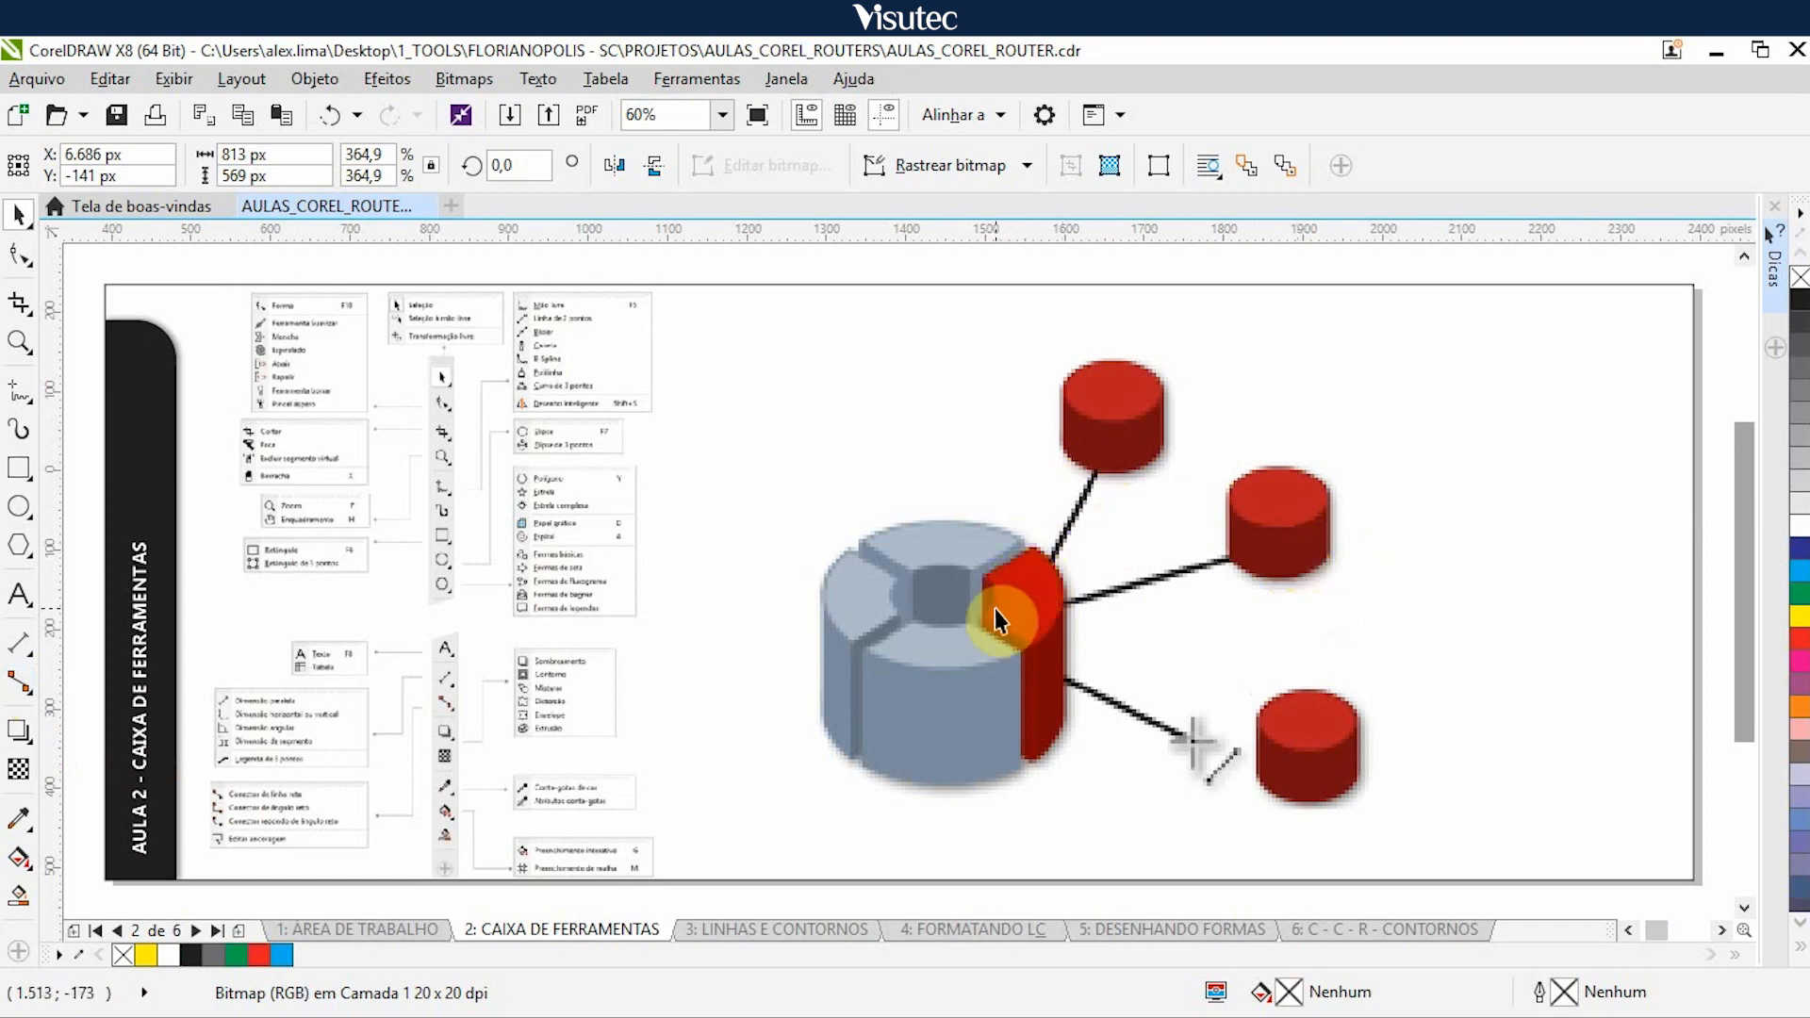
click(949, 665)
key(Right)
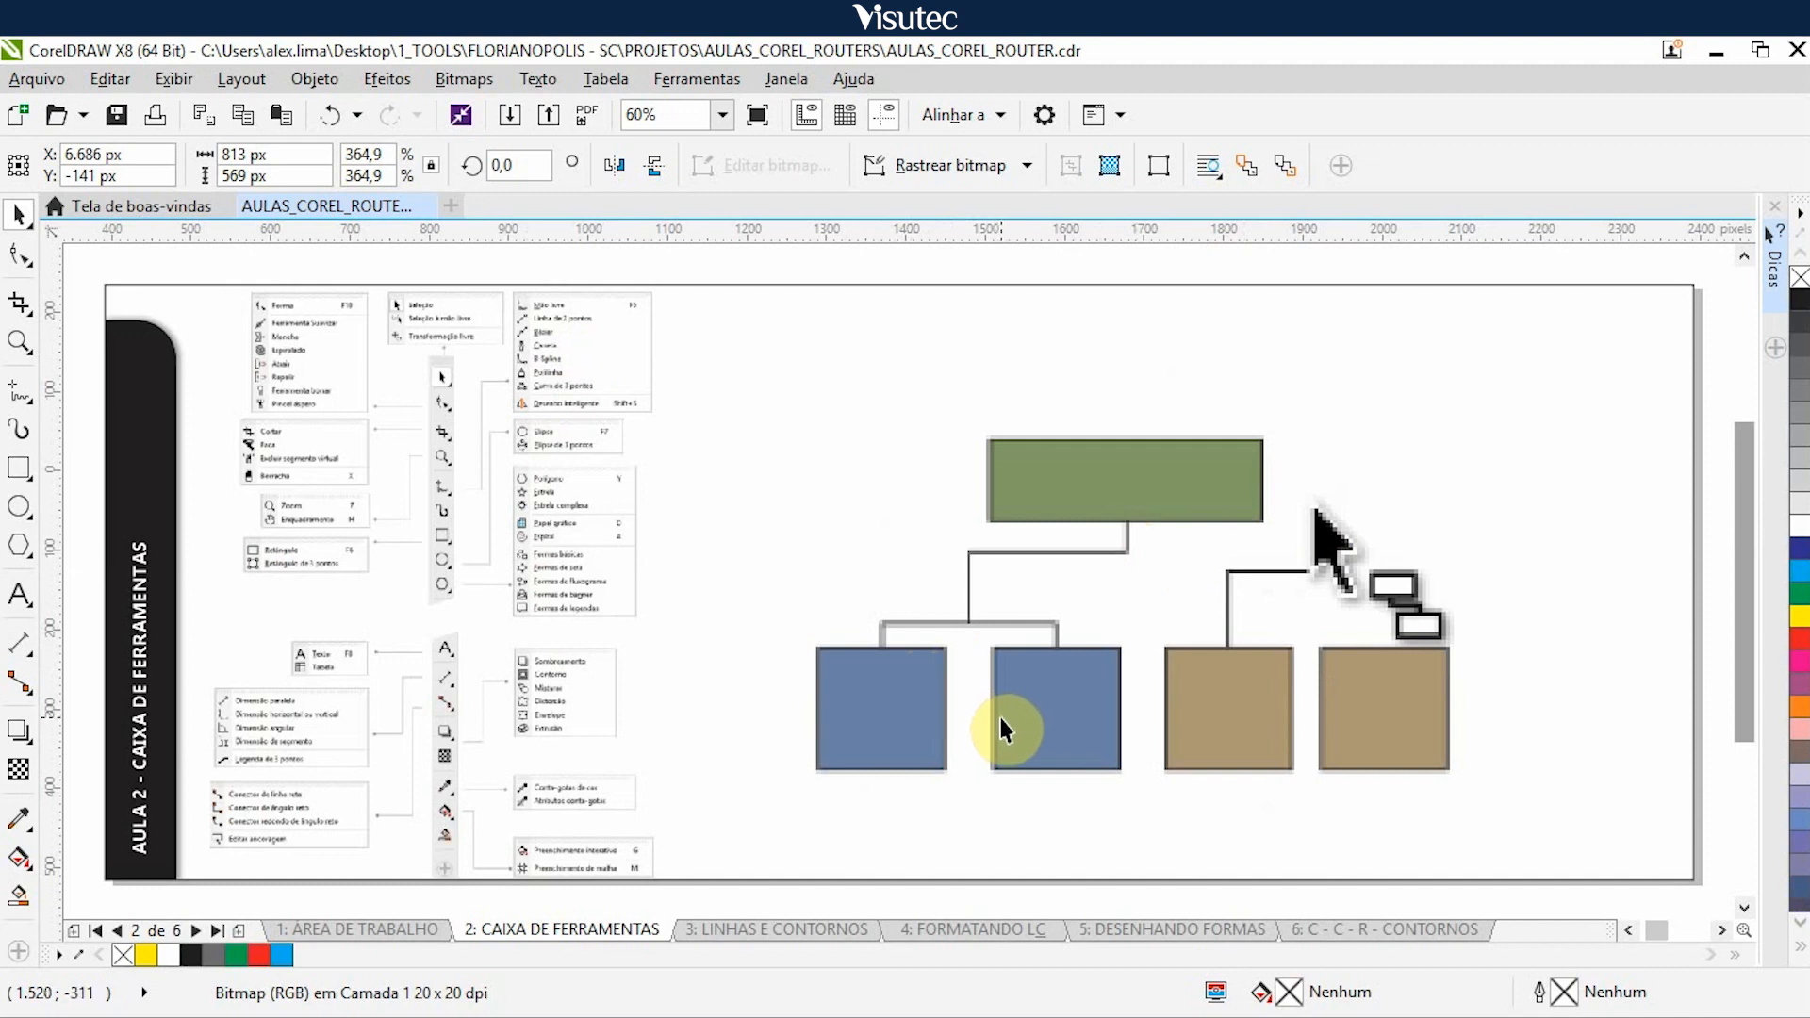
click(1046, 592)
key(Right)
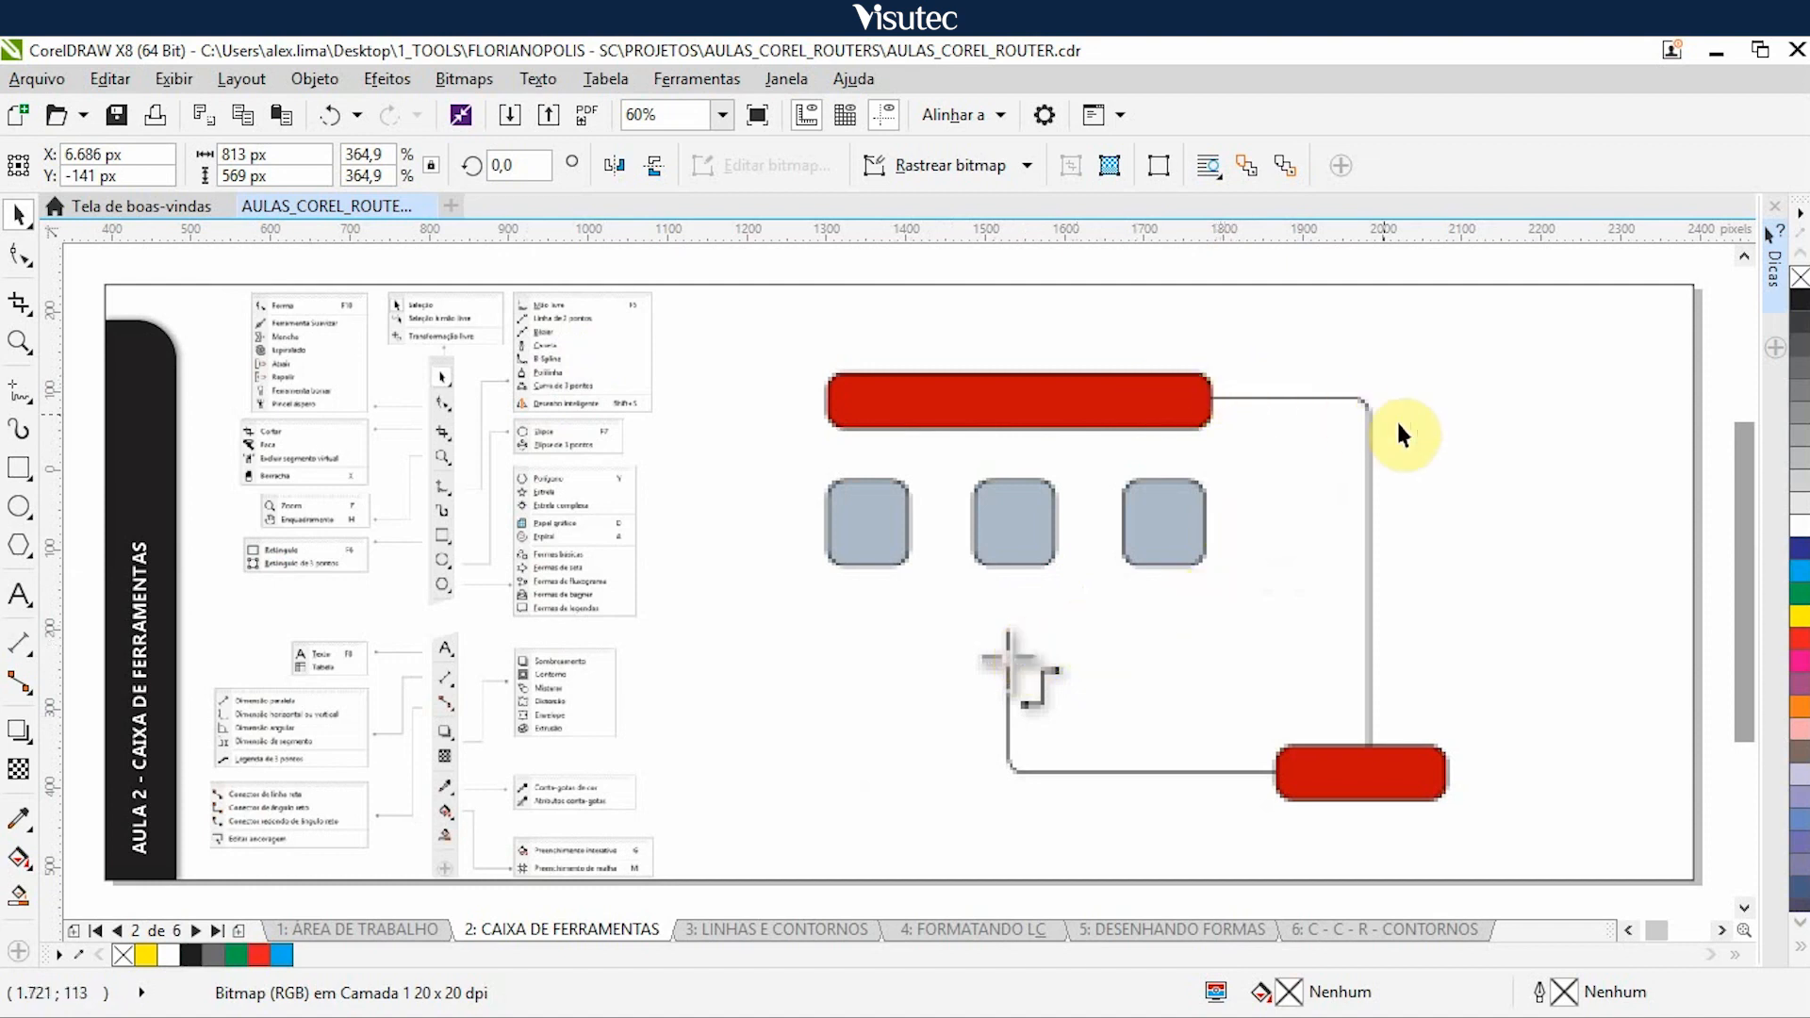
- Move the rounded connector and anchor editing illustrations 5.000 px right to uncover the drop shadow badge example
click(985, 549)
drag(986, 551, 989, 551)
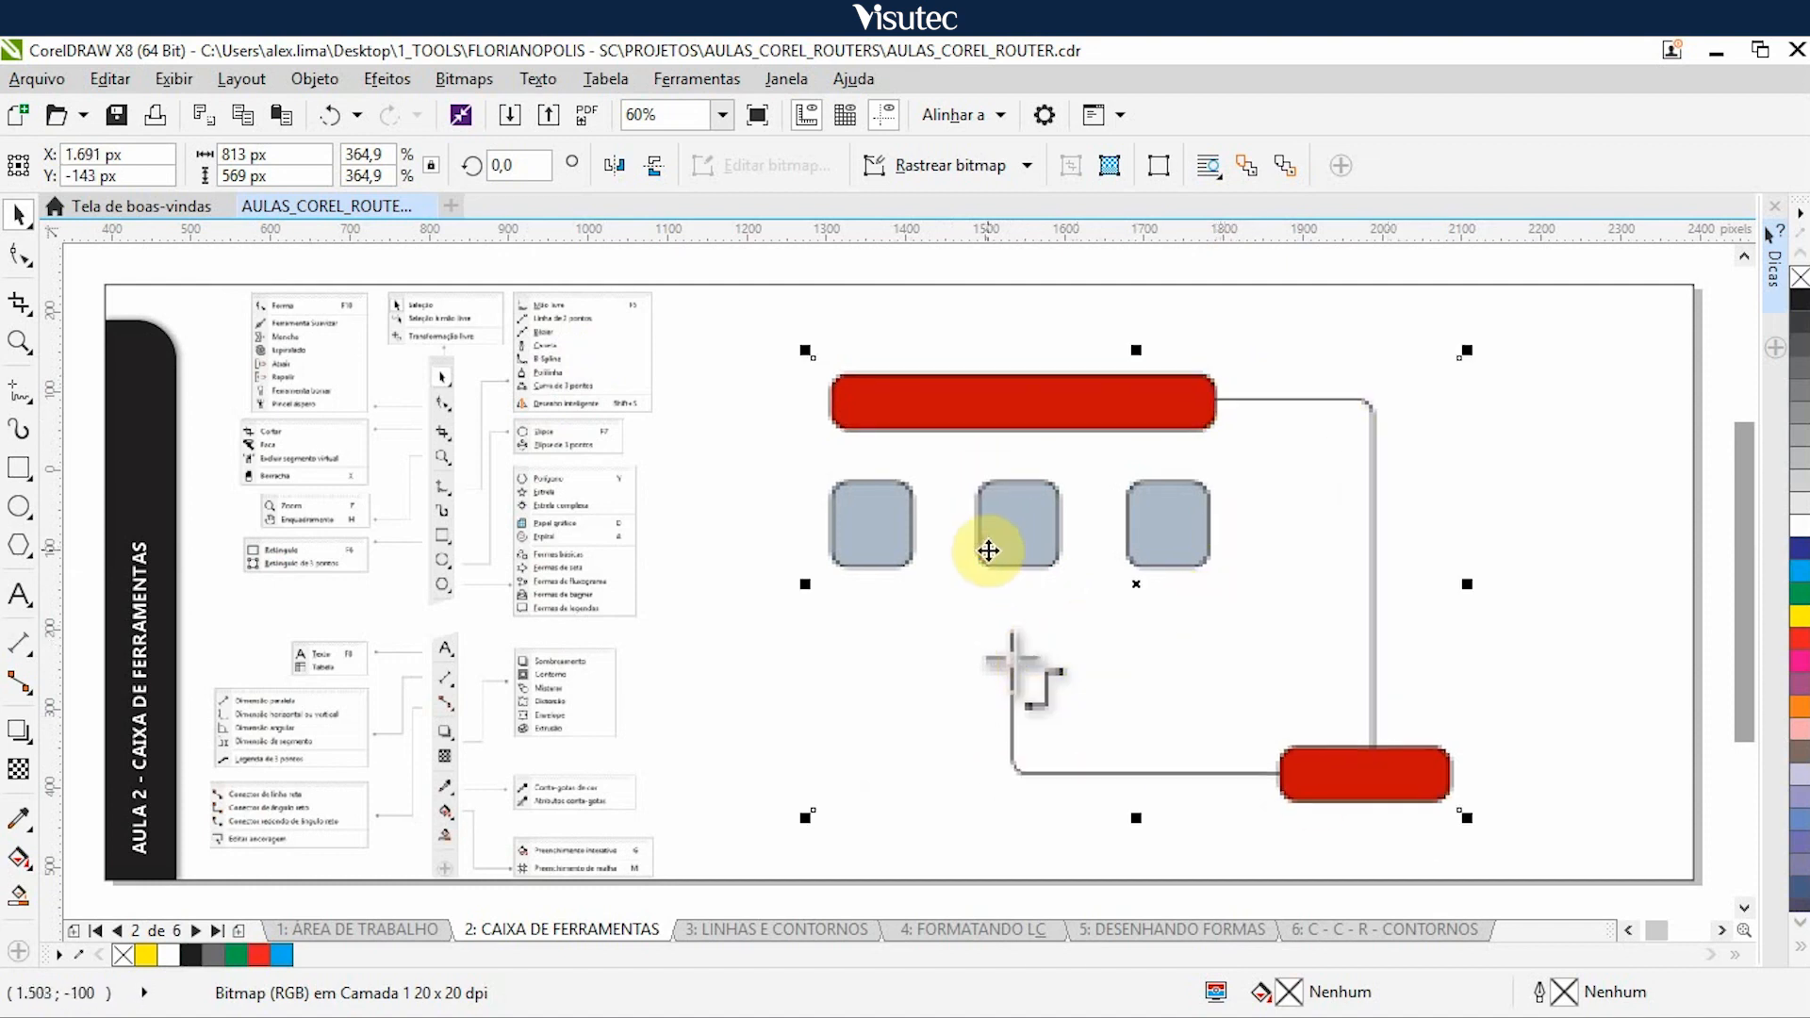
key(Right)
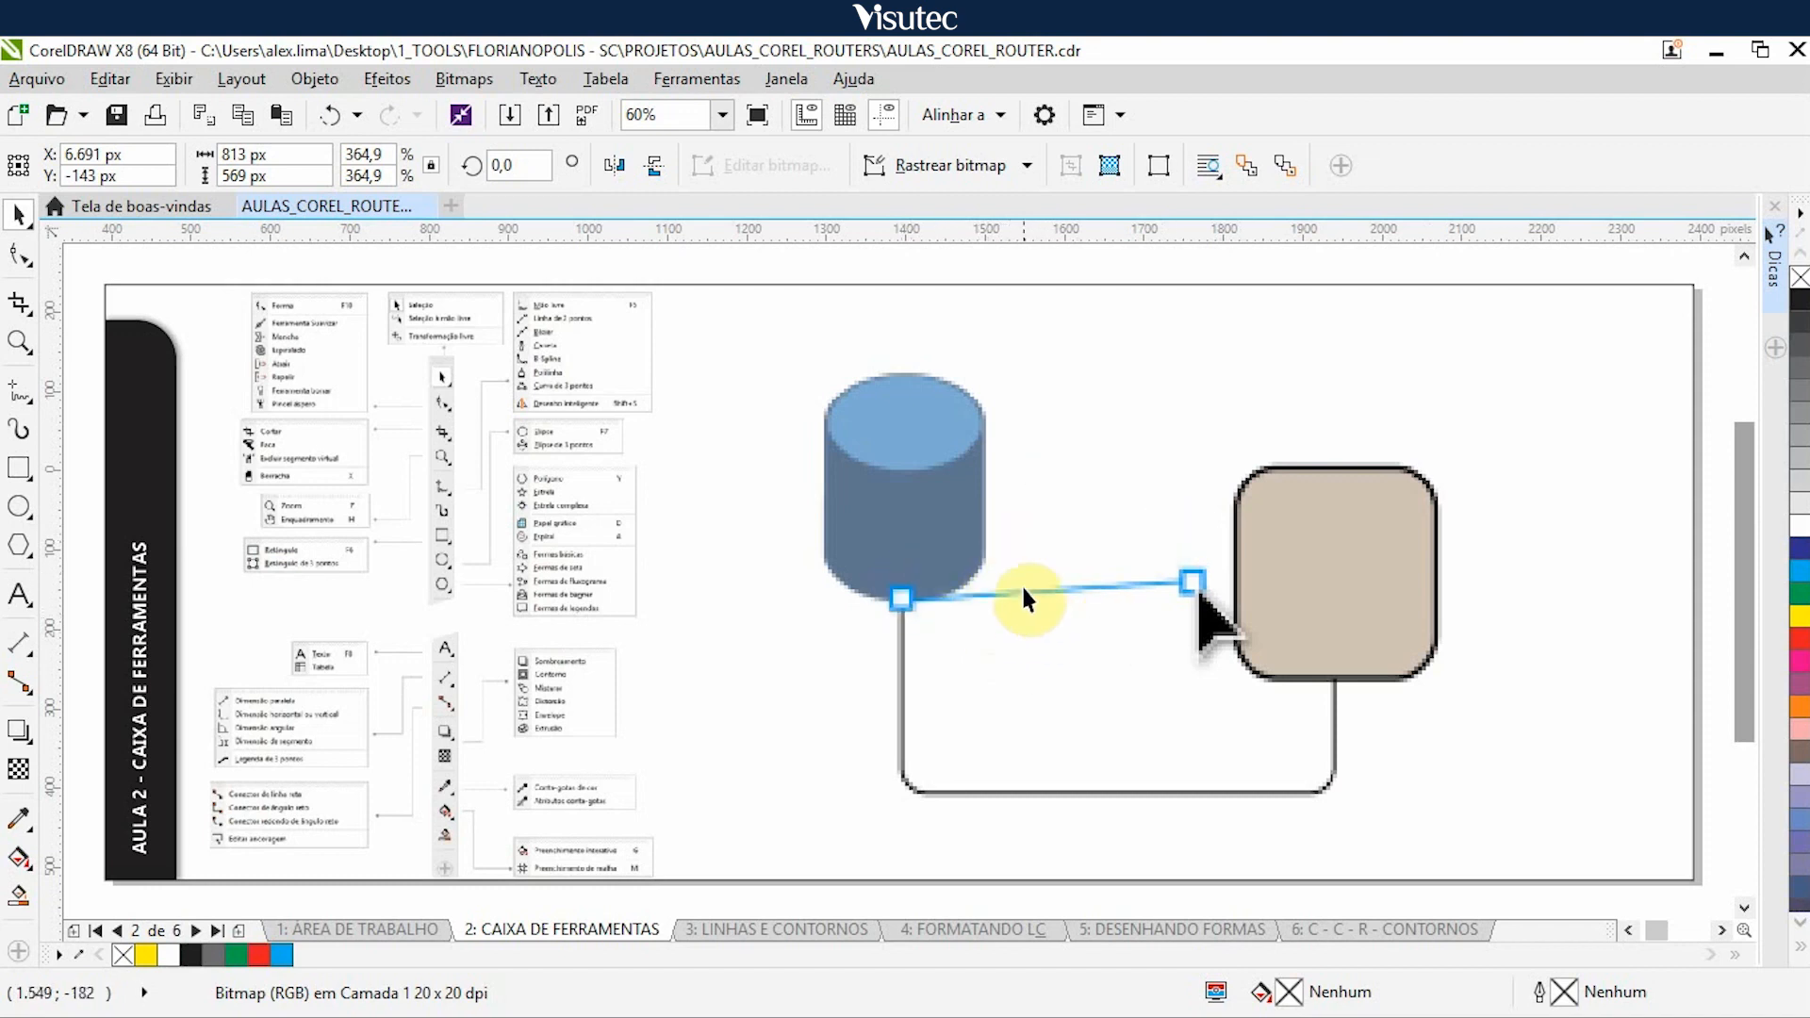
click(999, 576)
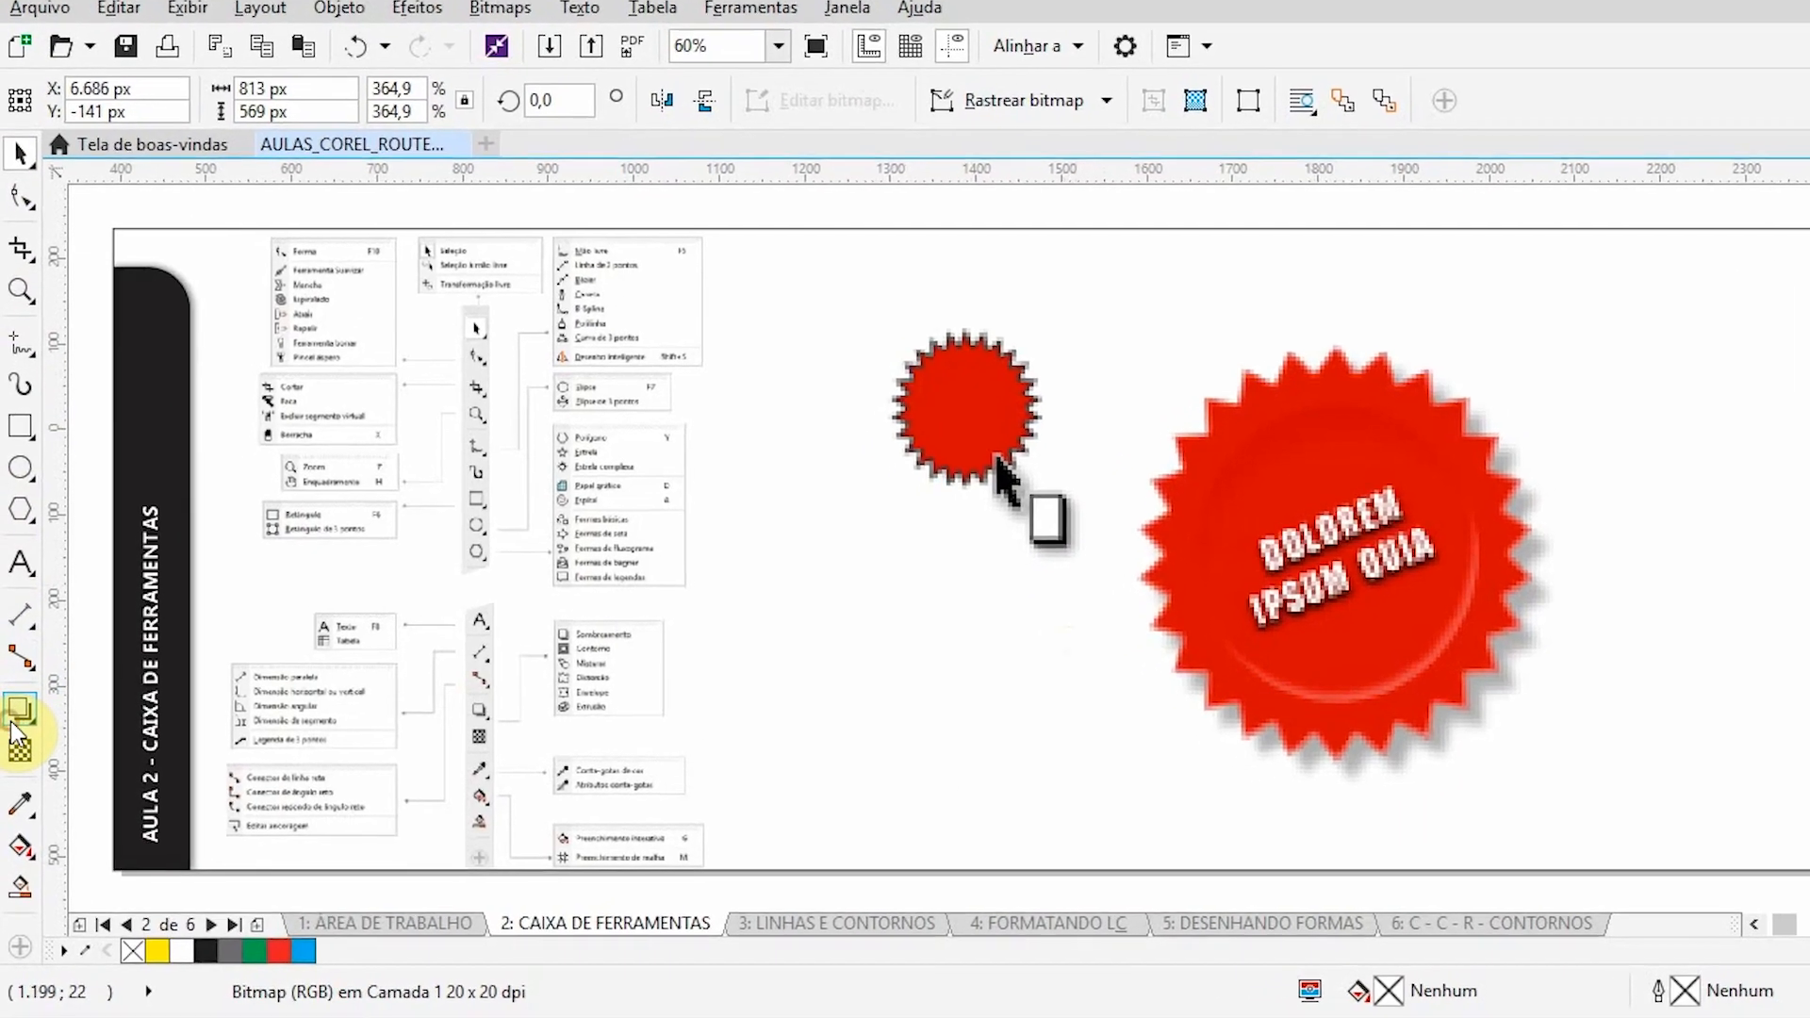
- List the effect tools from Sombreamento to Extrusão, and nudge the red badge illustration 5.000 px right to uncover the contour shield example
click(13, 728)
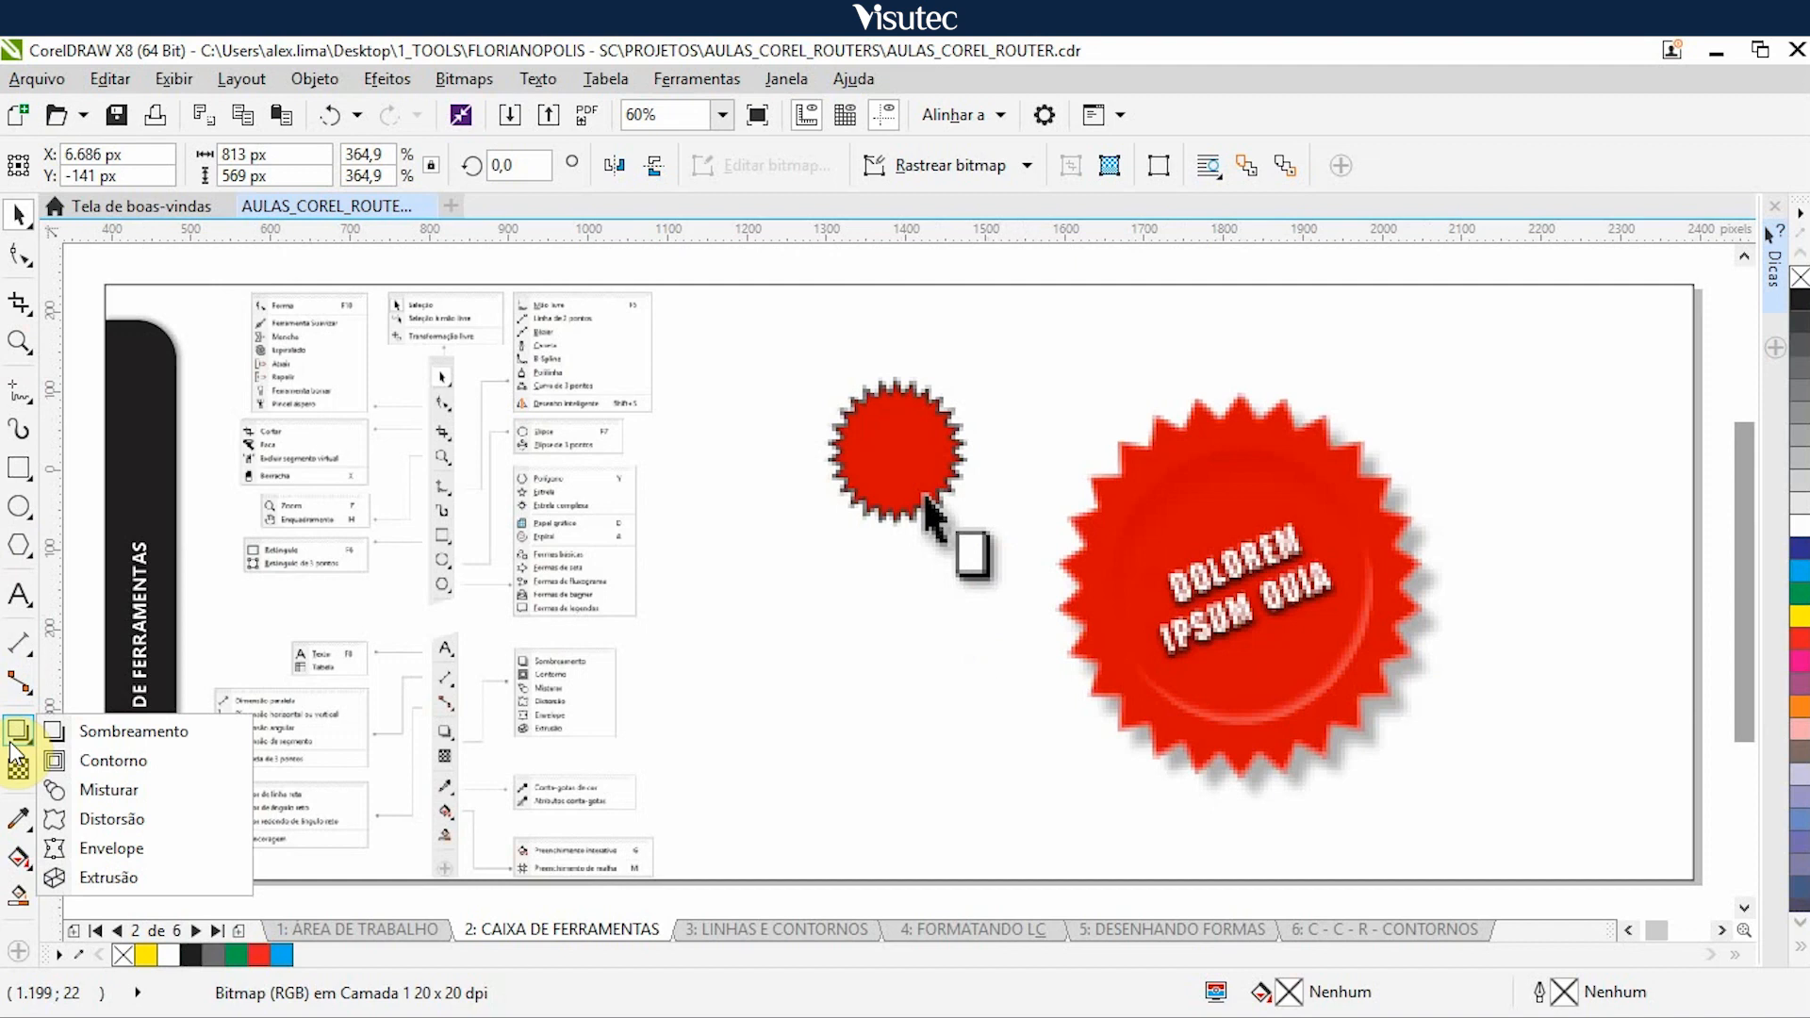
click(1229, 564)
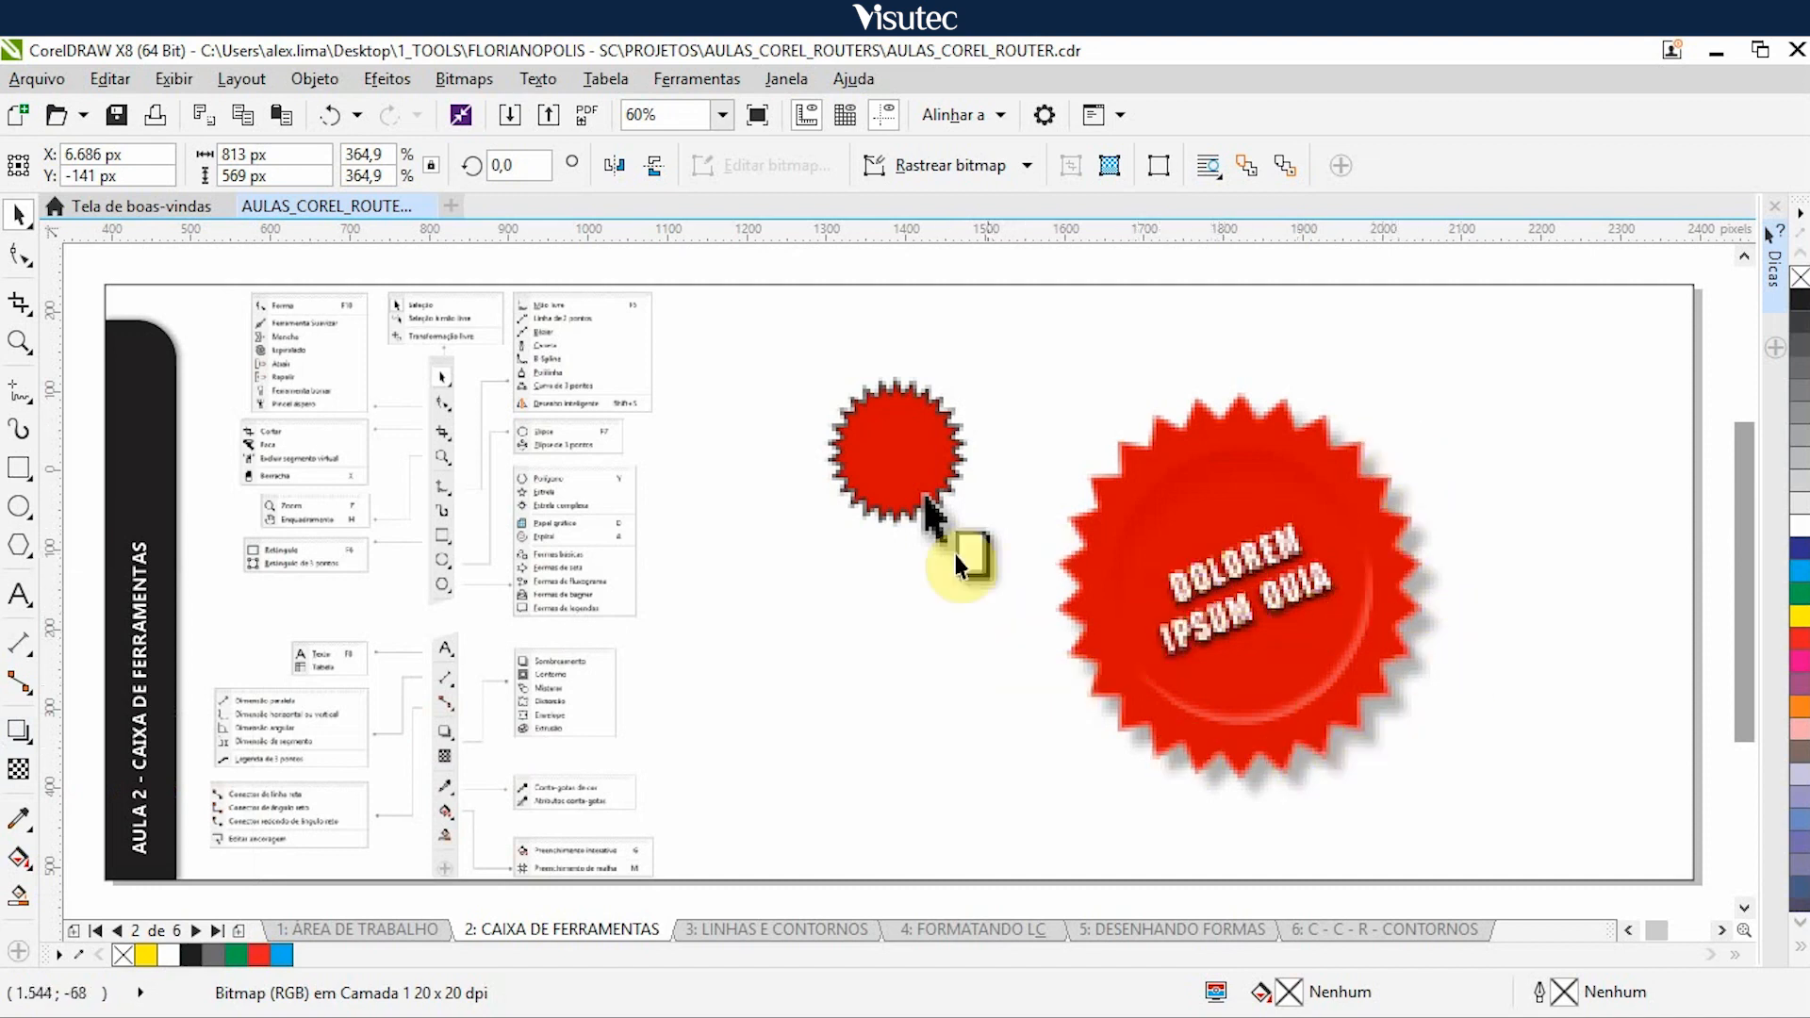
click(1096, 562)
key(Right)
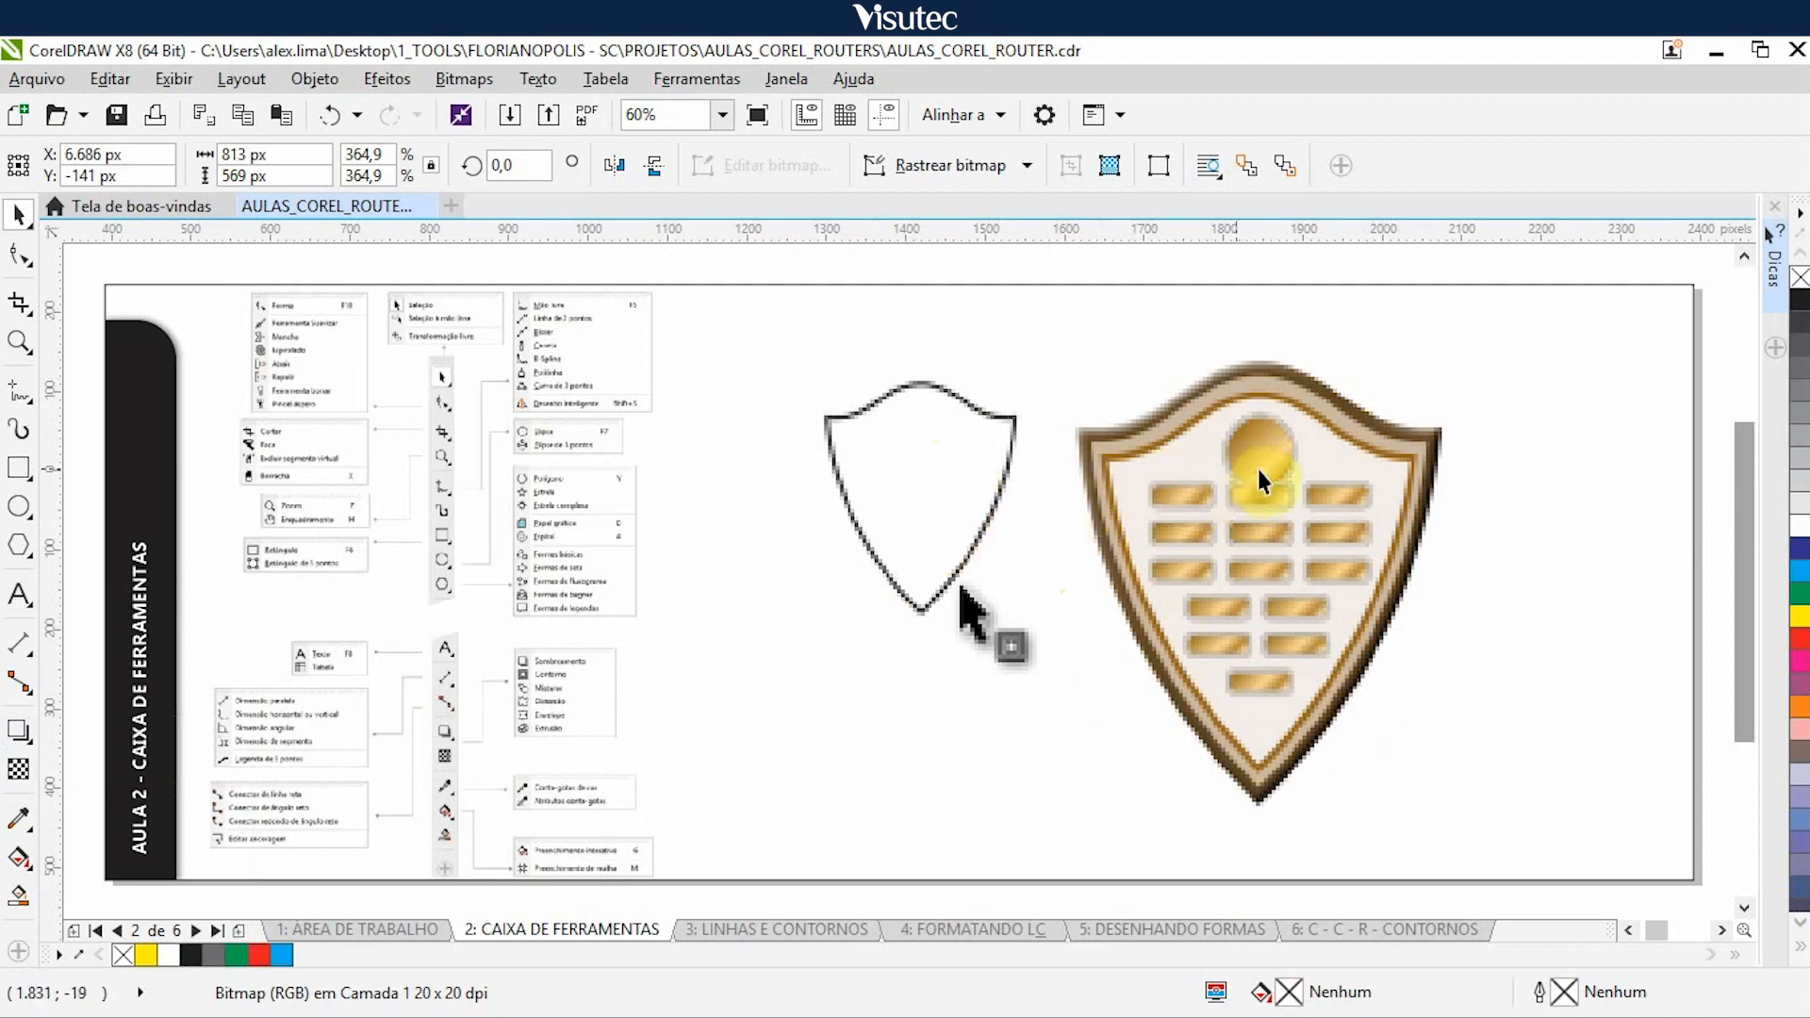
- Nudge the shield, blended curves and distorted figure illustrations 5.000 px right to uncover the IPSUM envelope example
click(1144, 600)
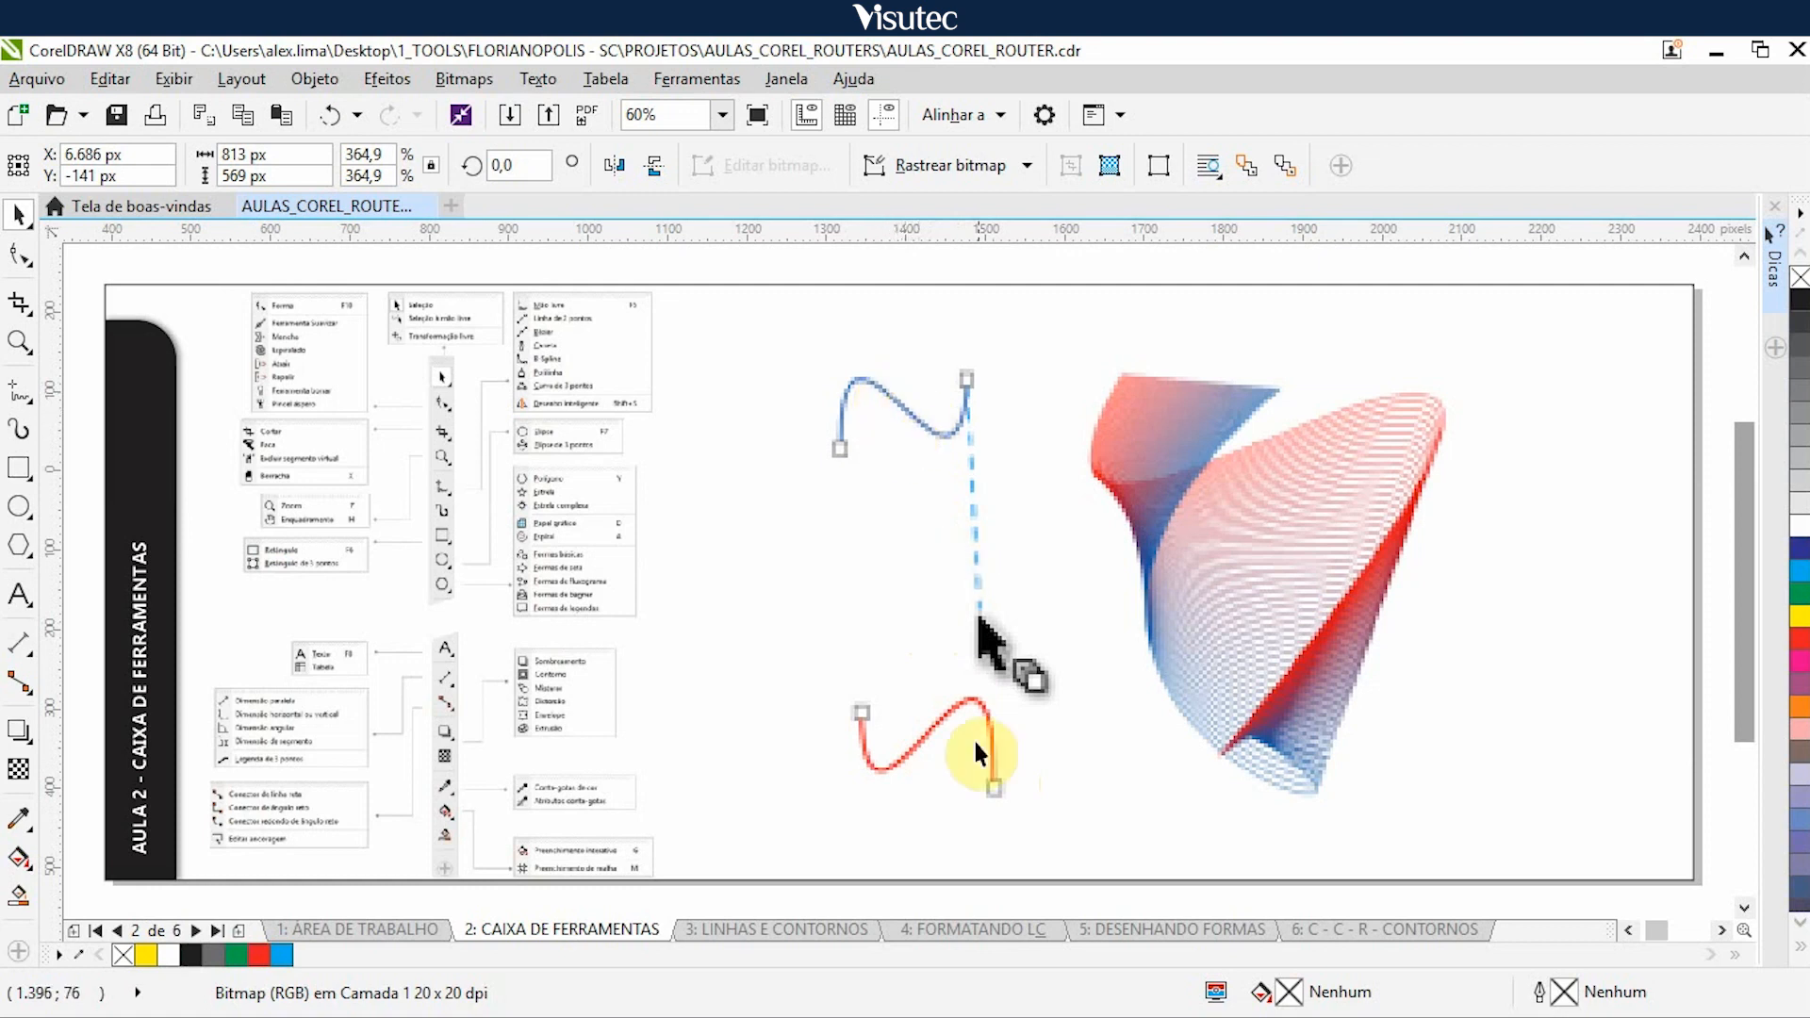
click(1019, 619)
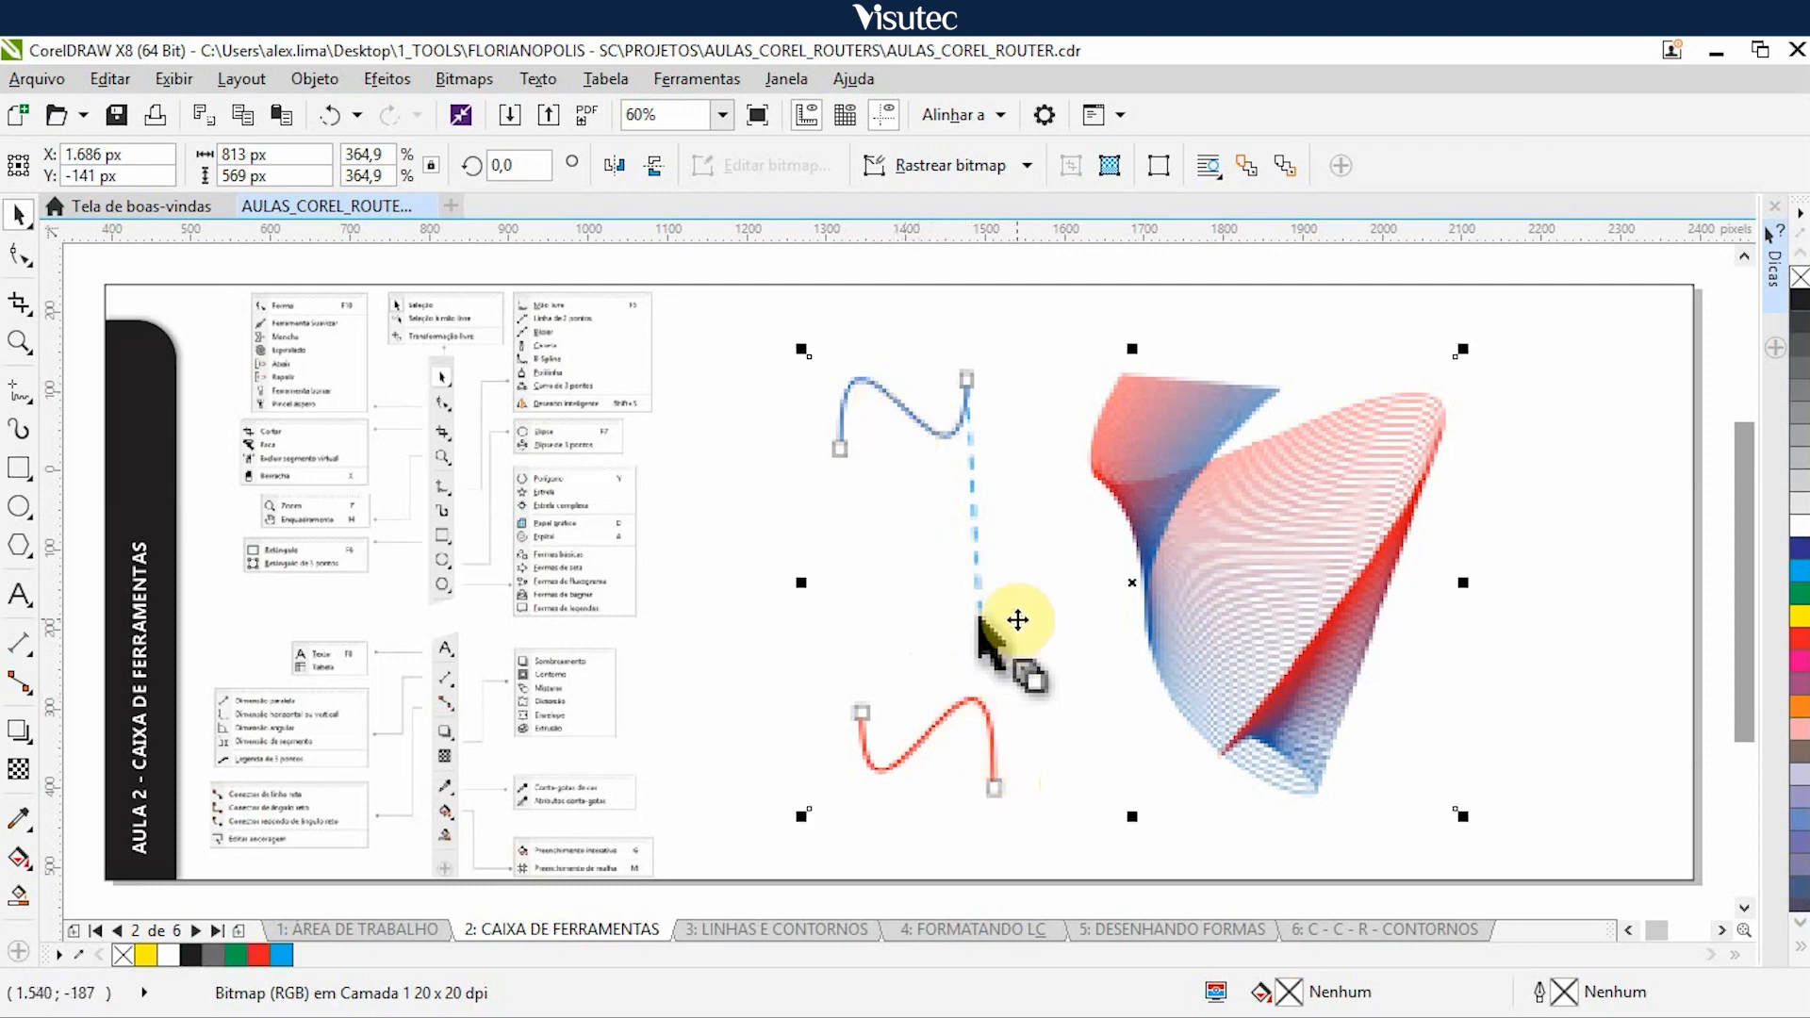
key(Right)
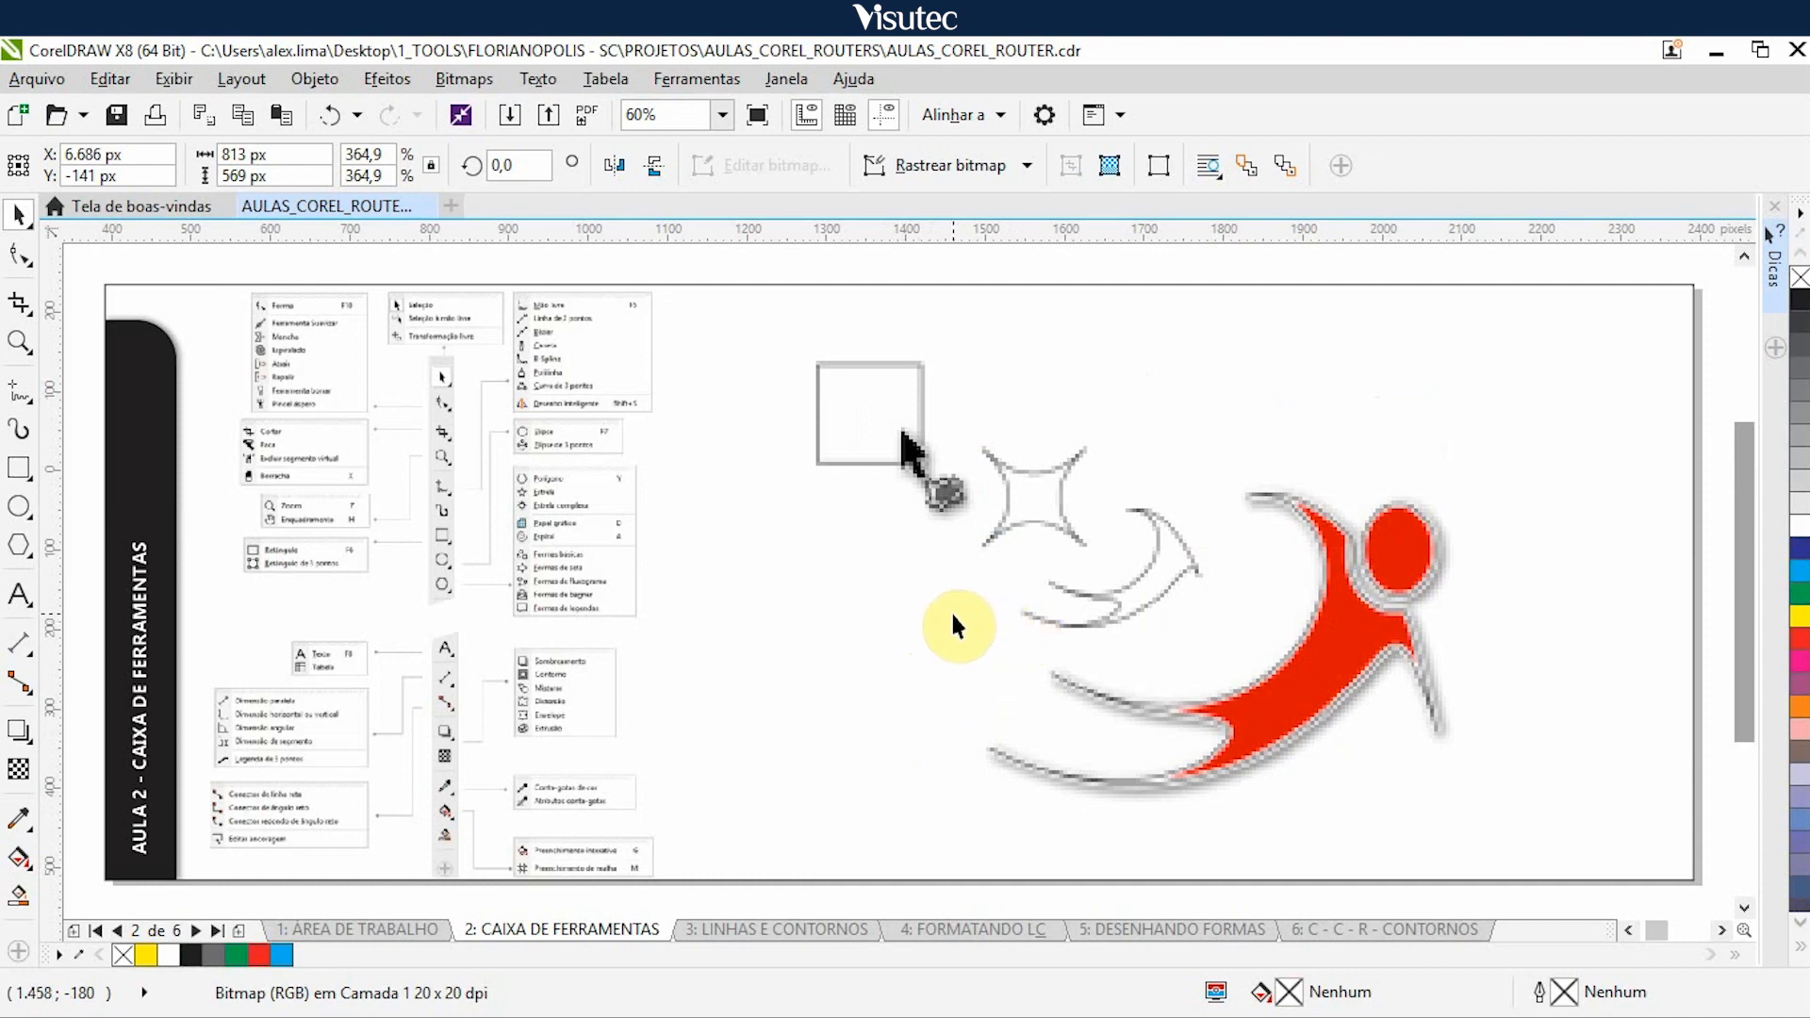
click(1119, 639)
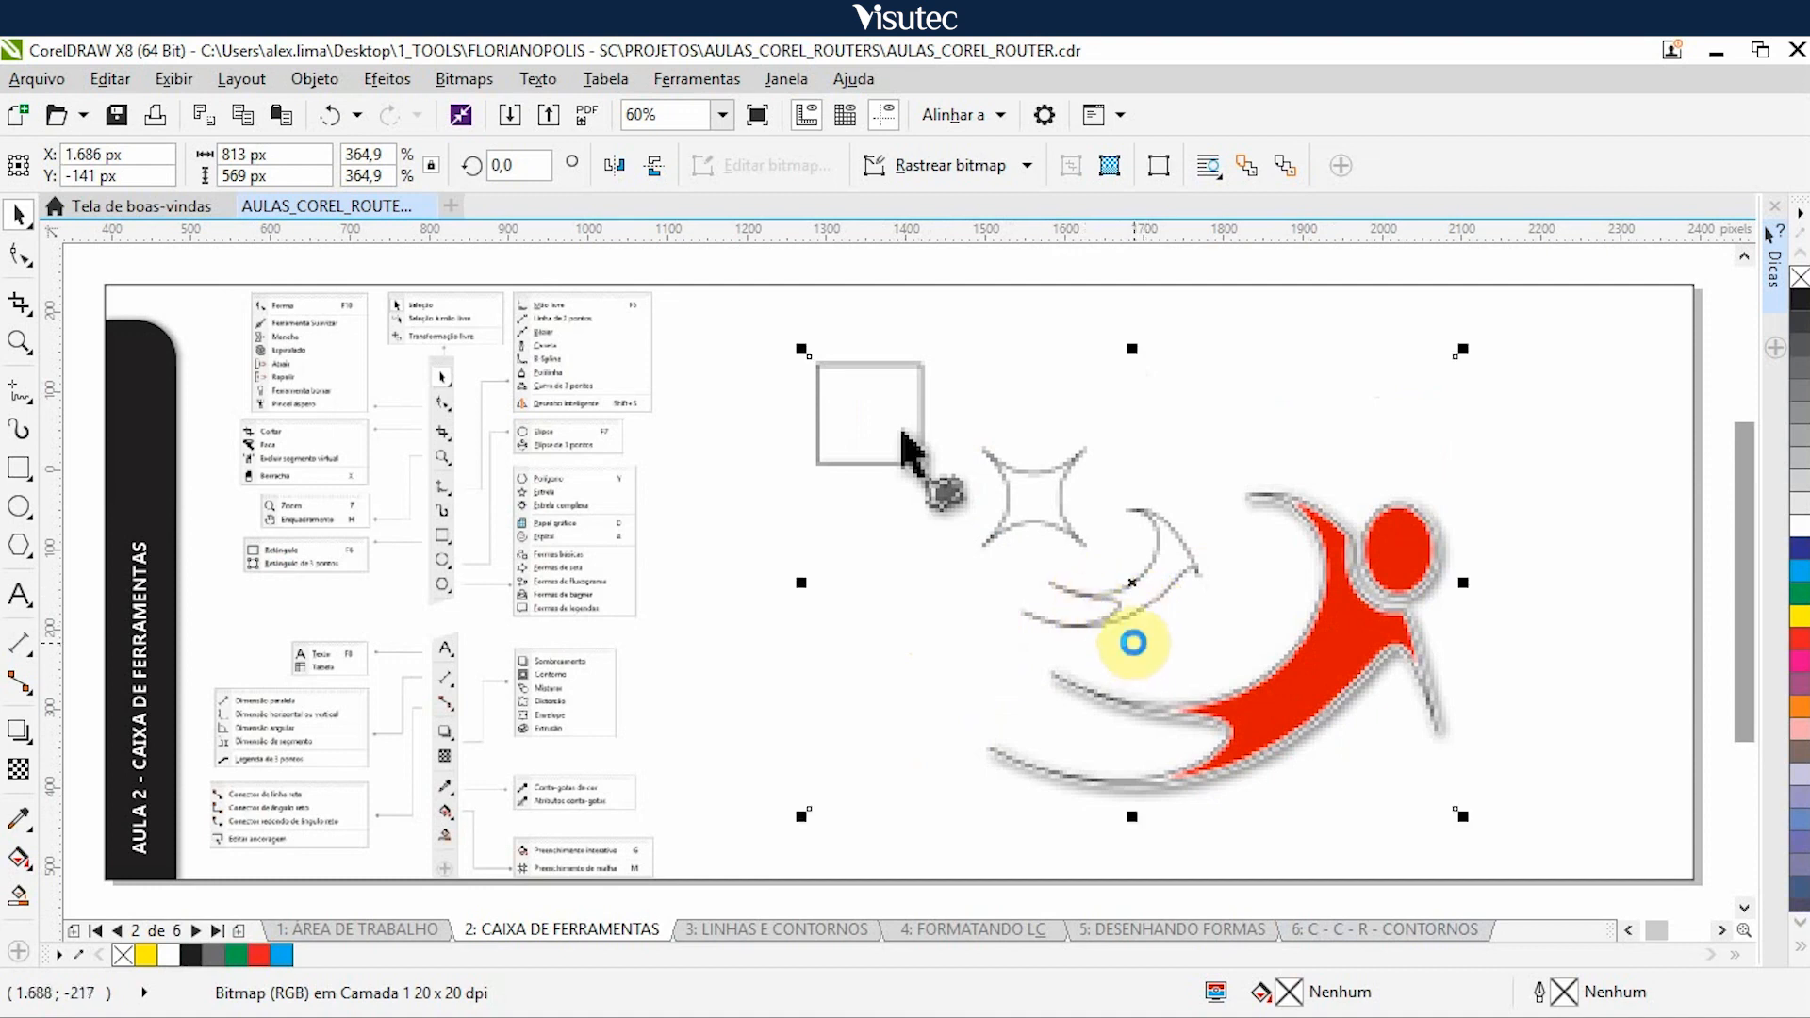
key(Right)
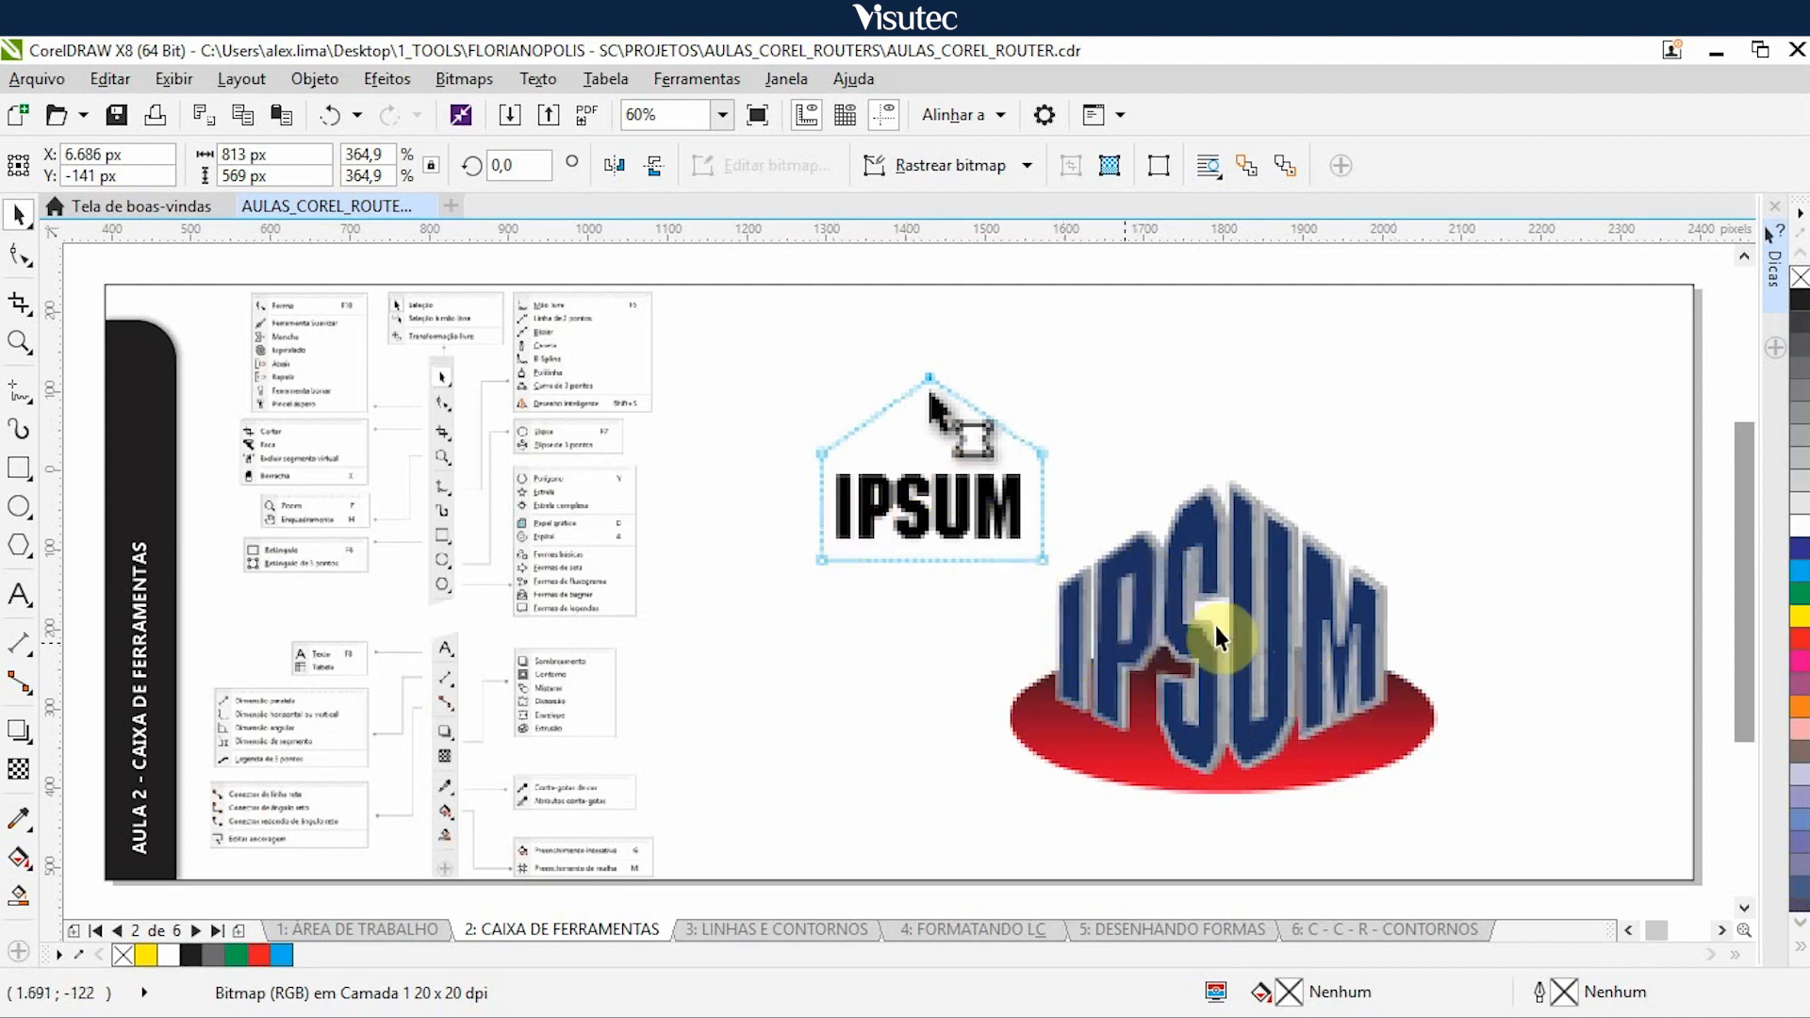
- Nudge the IPSUM envelope, extruded red cross and transparent blue petals illustrations 5.000 px right to uncover the color eyedropper example
click(1105, 620)
key(Right)
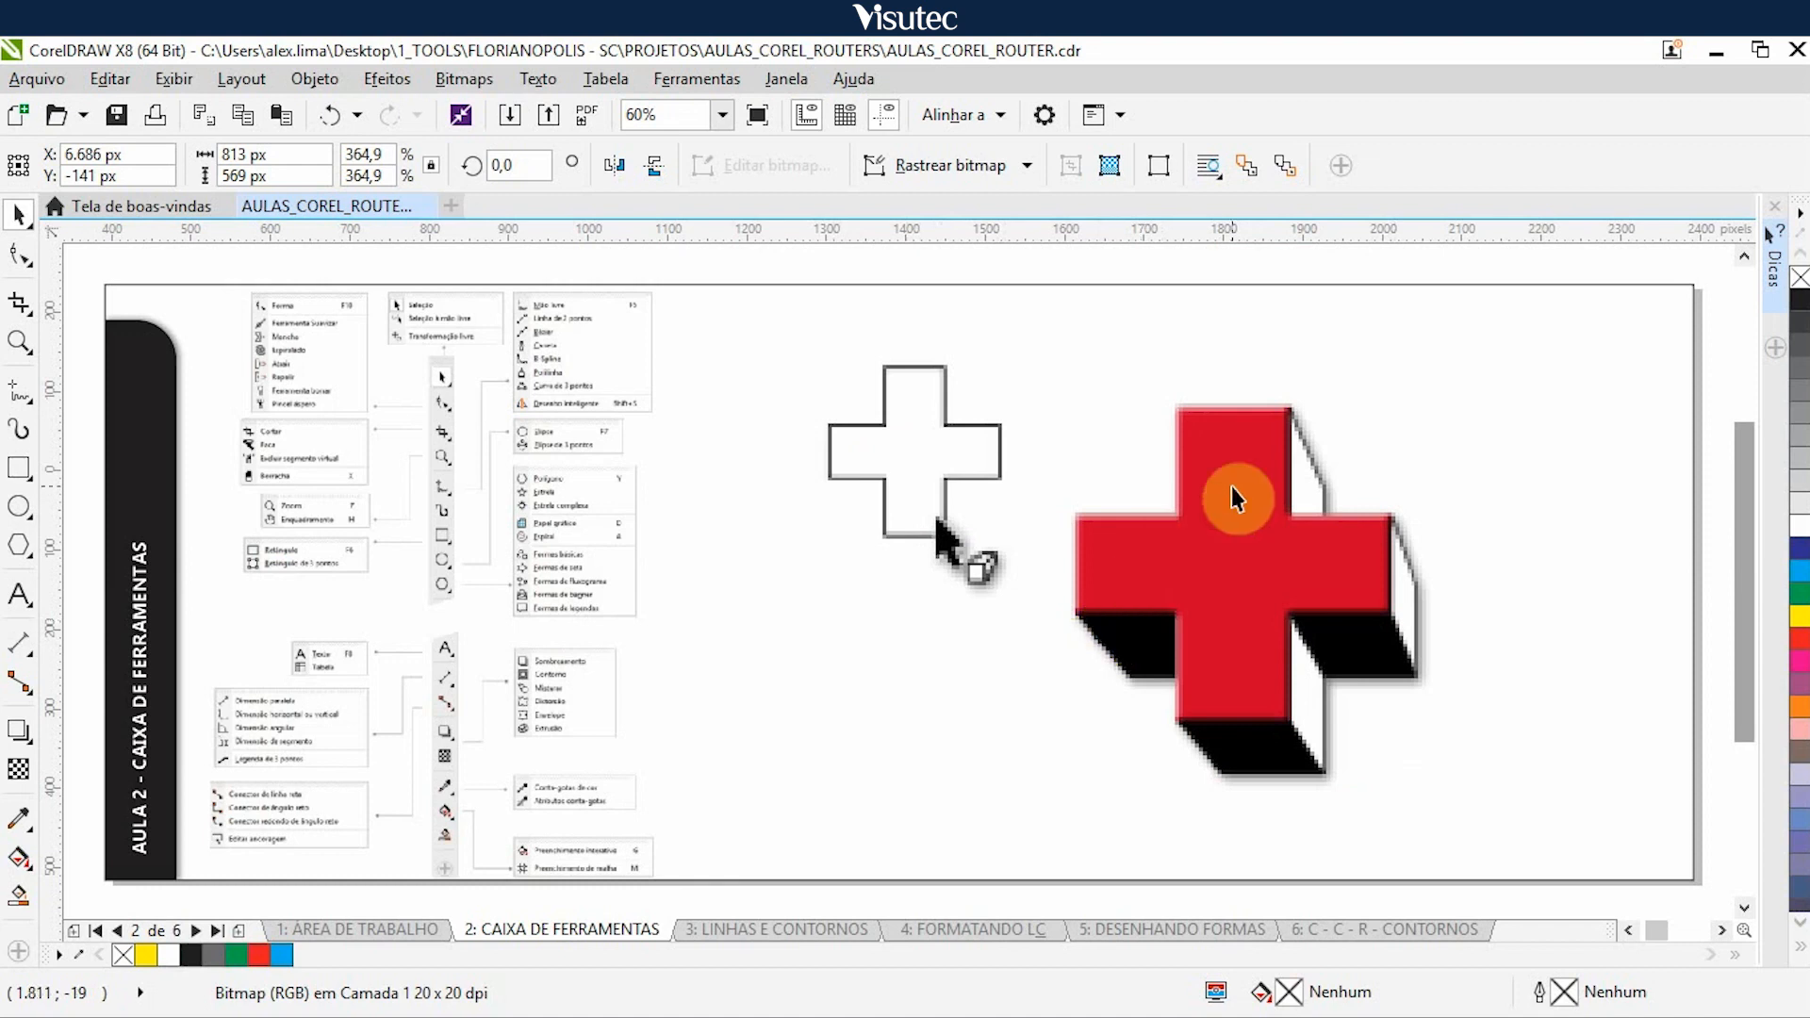
click(1252, 594)
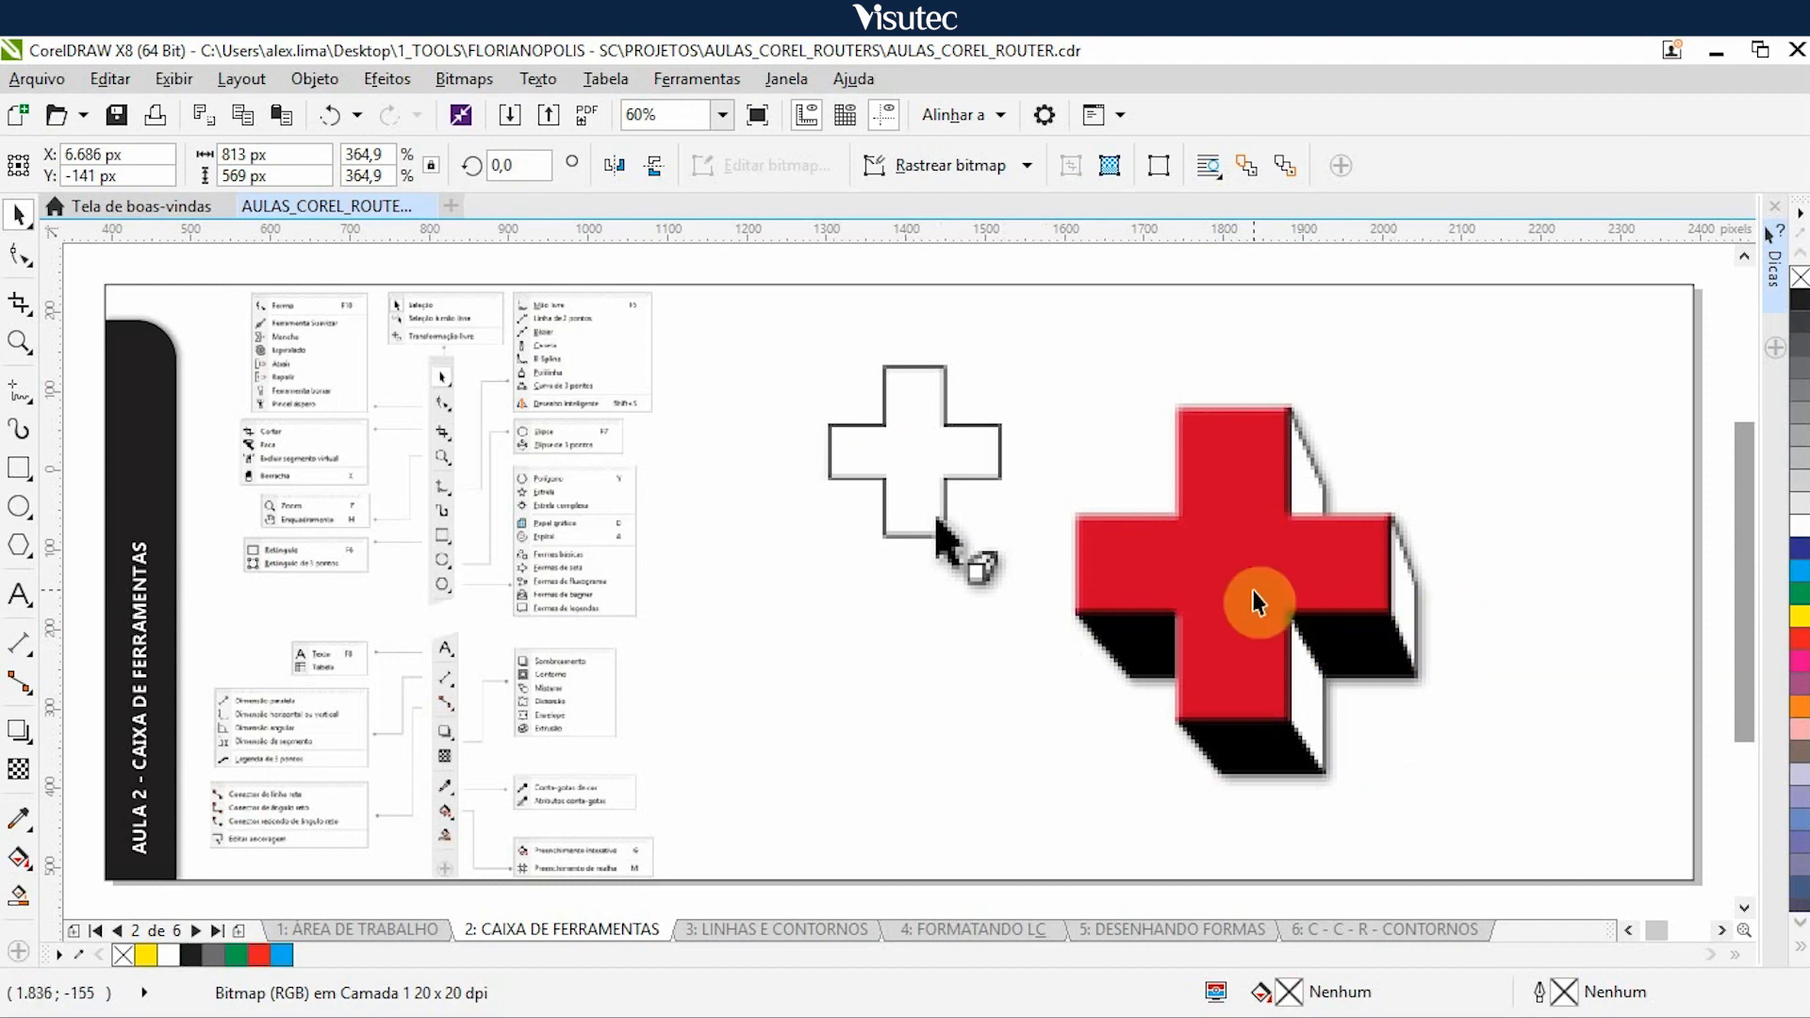
key(Right)
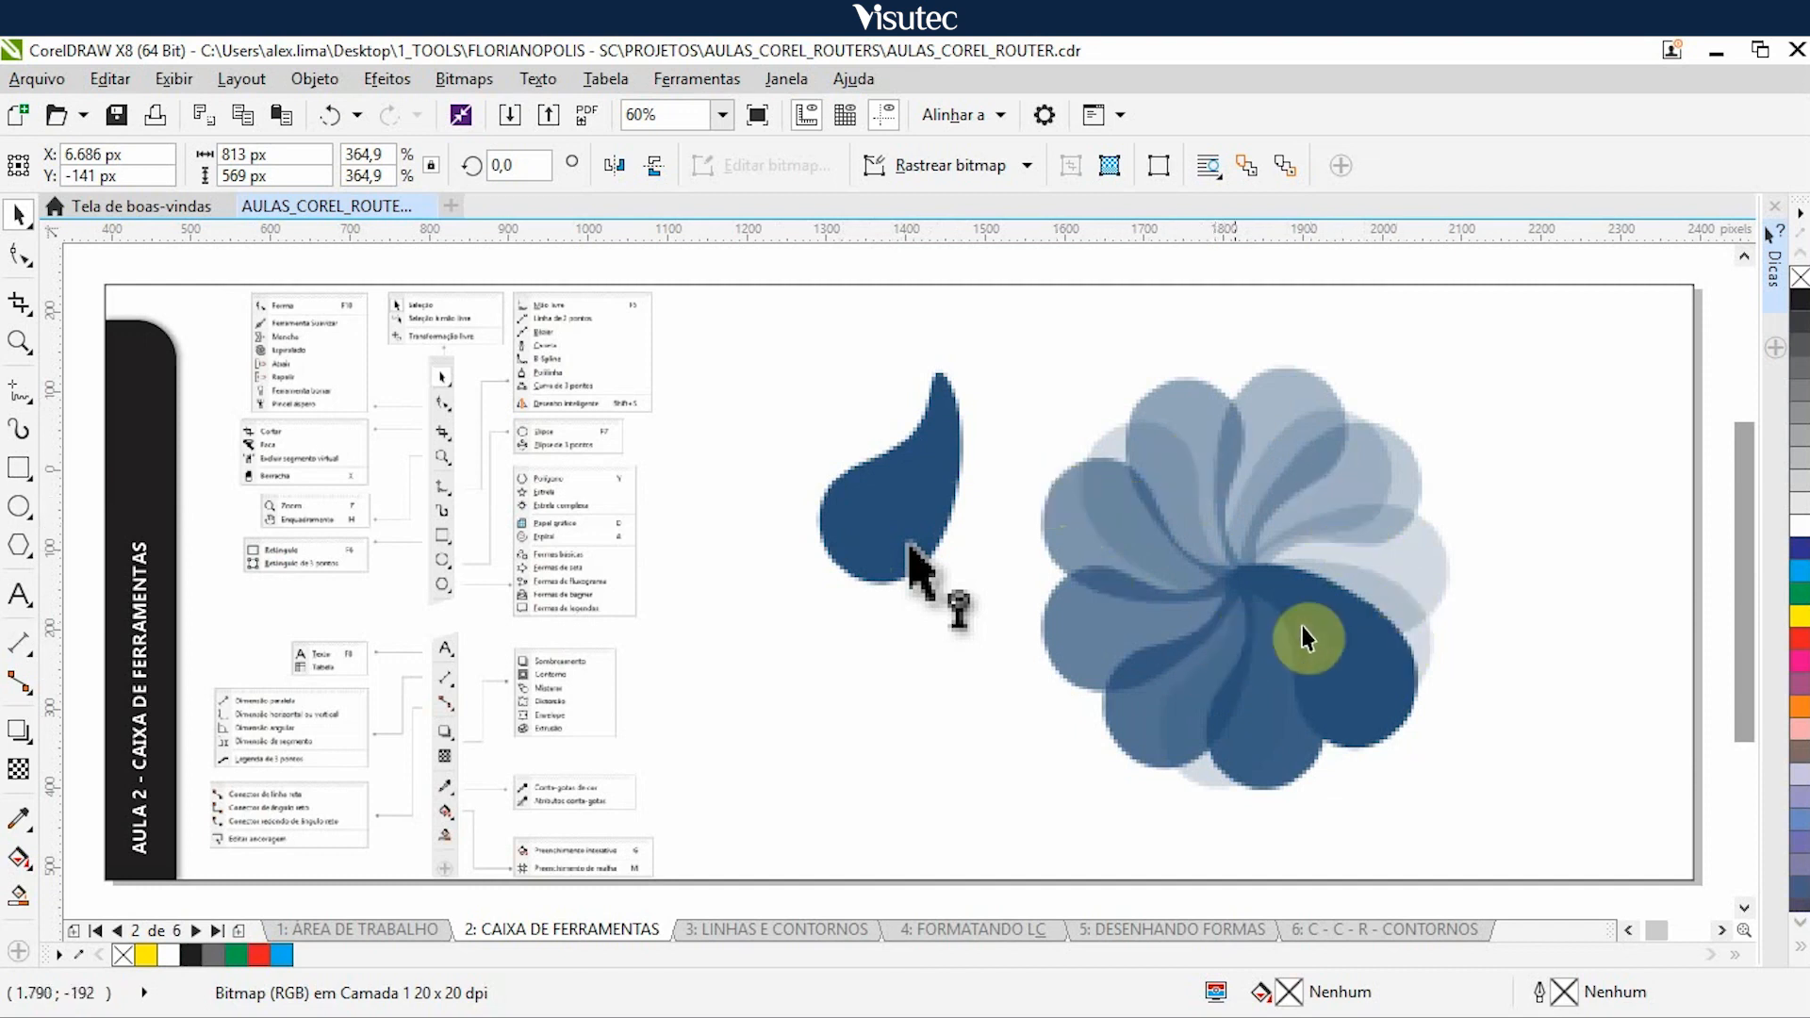
click(1230, 591)
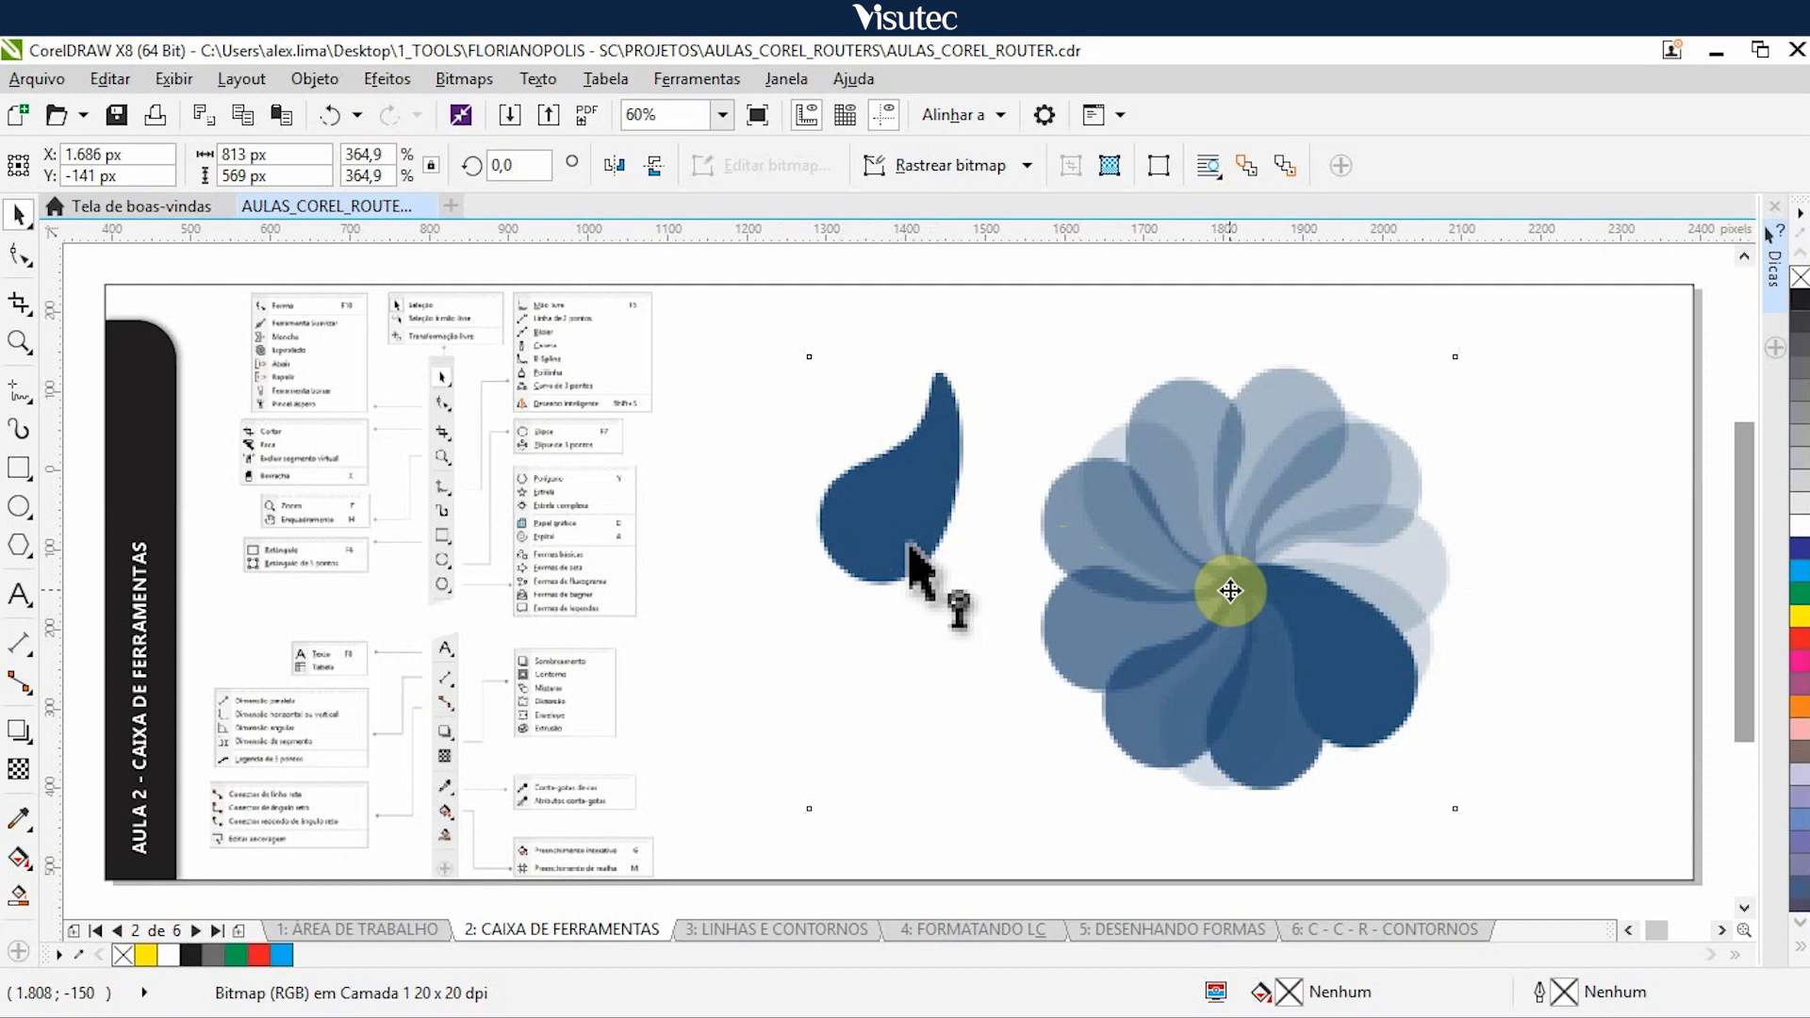
key(Right)
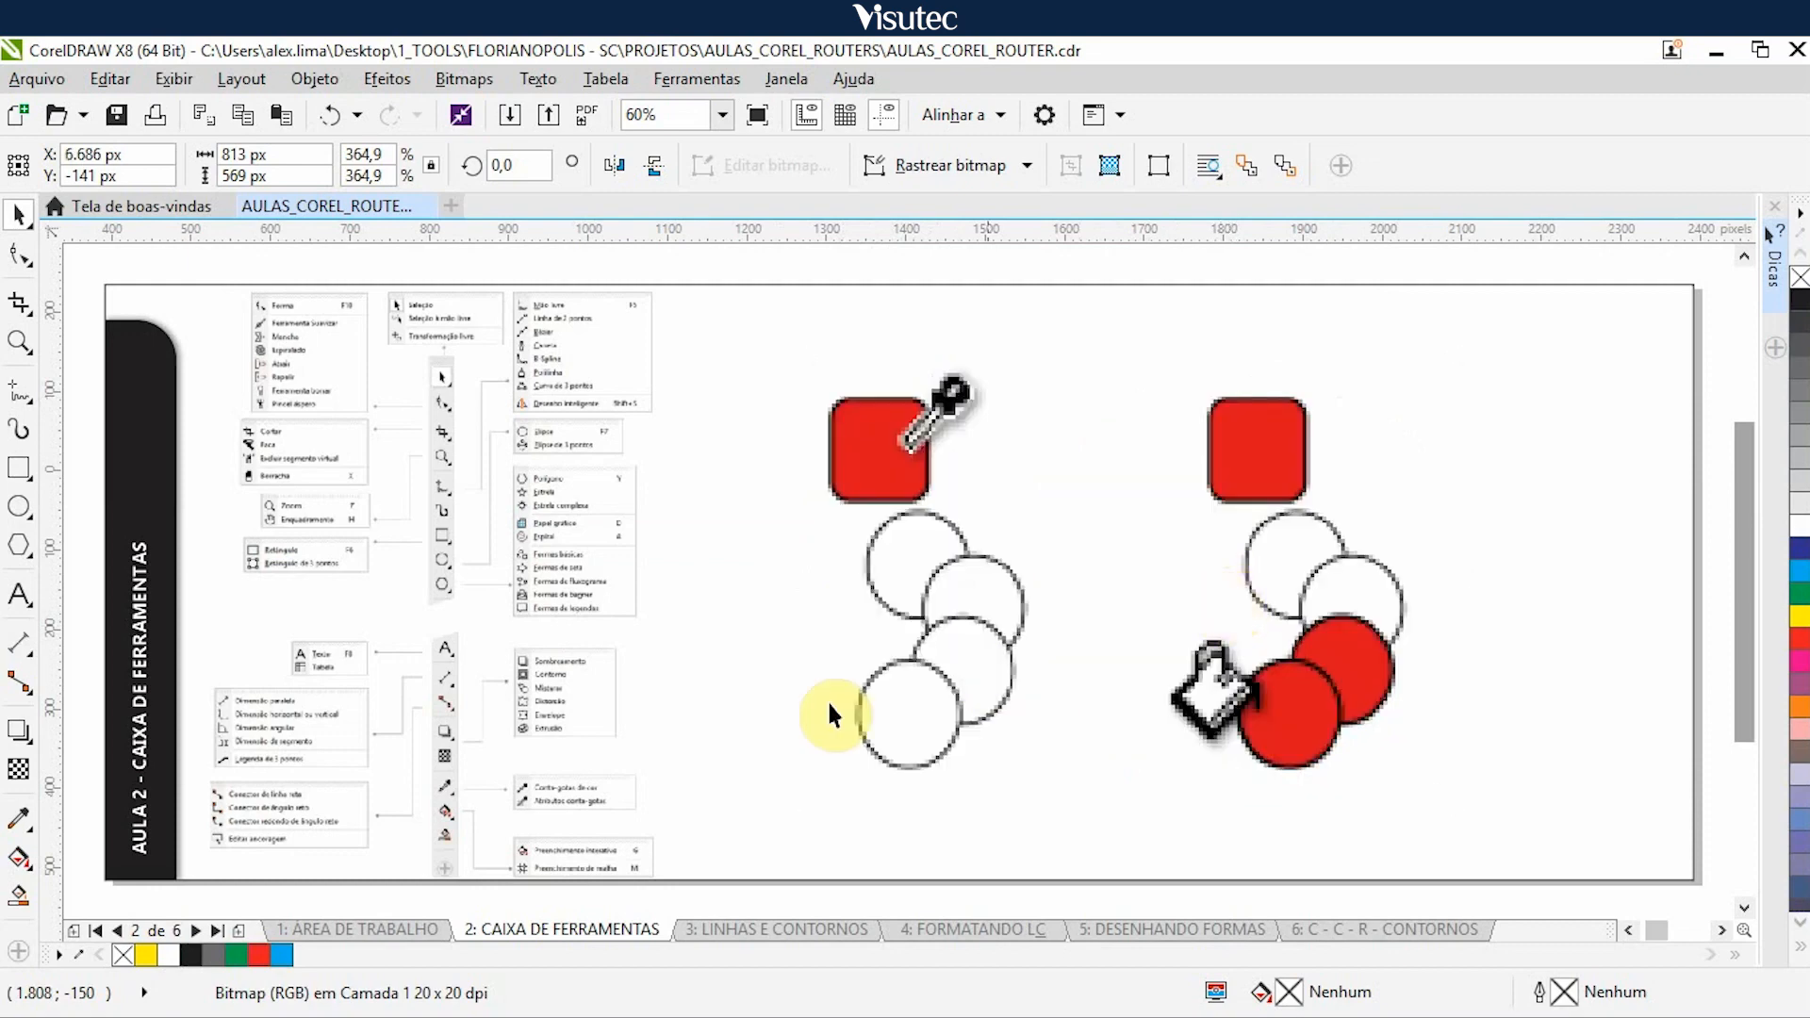
- List the eyedropper tool variants, and nudge the red and blue eyedropper illustrations 5.000 px right to uncover the interactive fill example
click(19, 818)
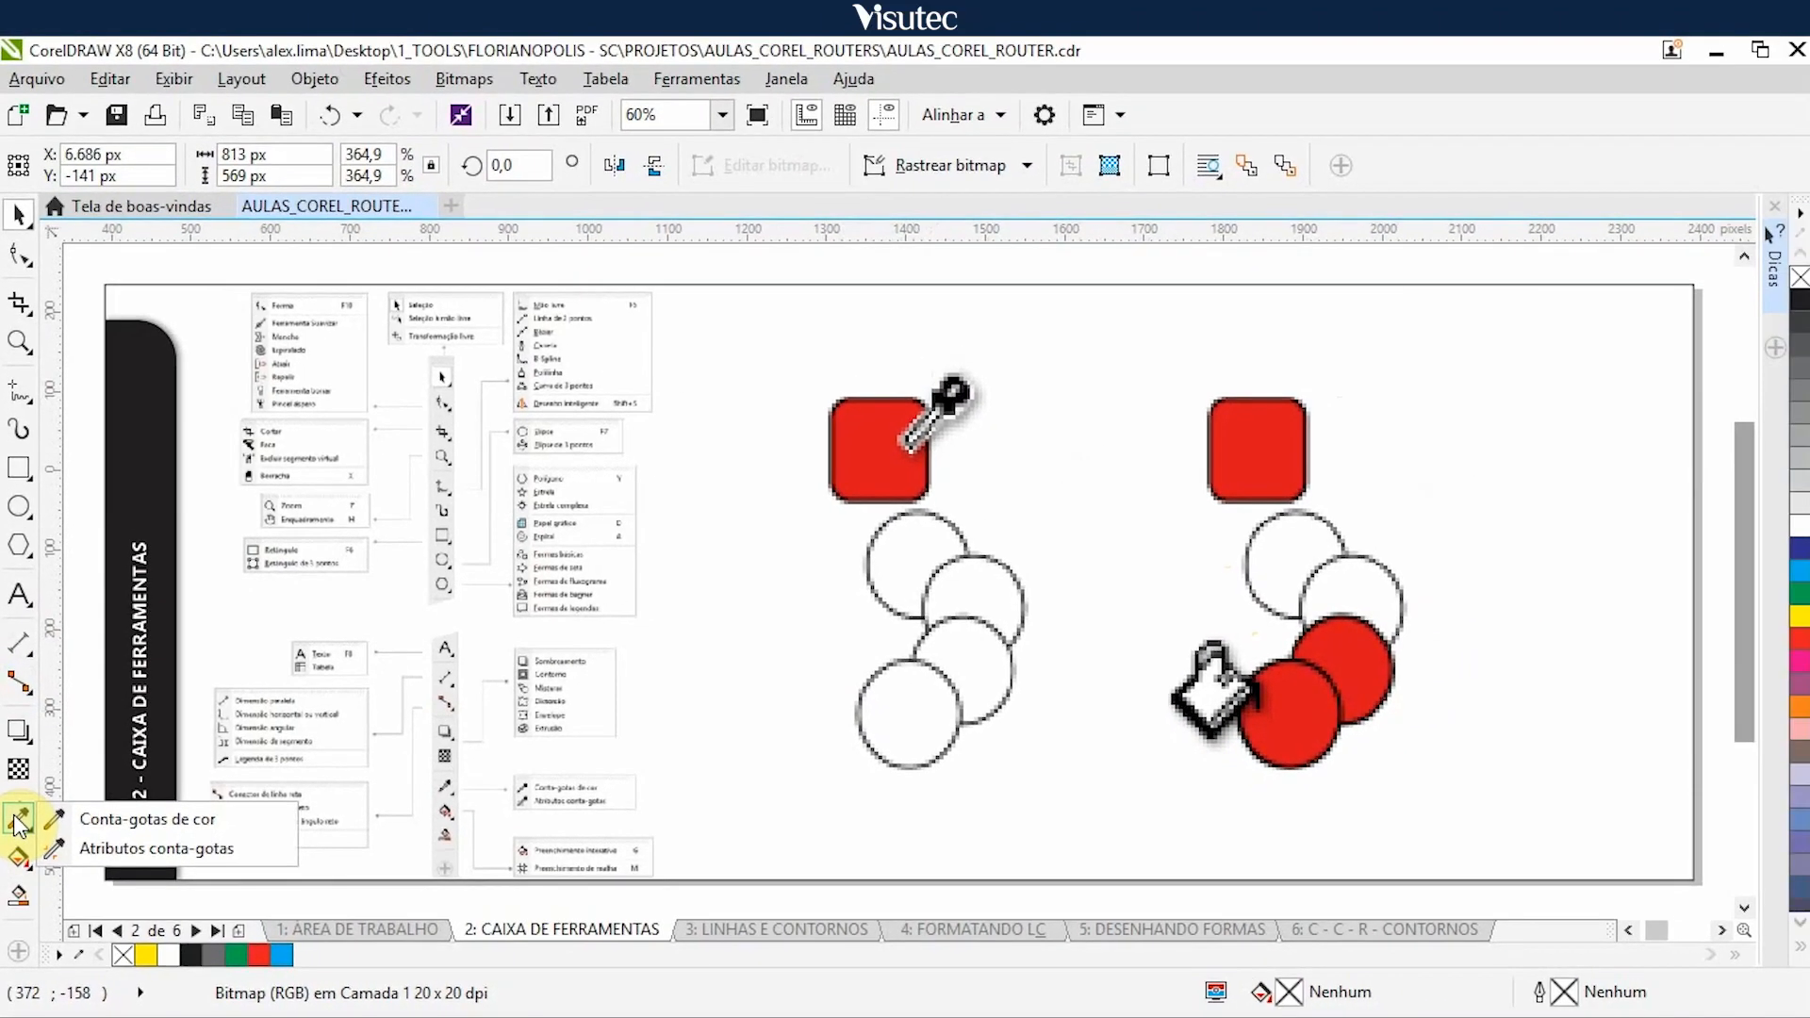
click(1169, 843)
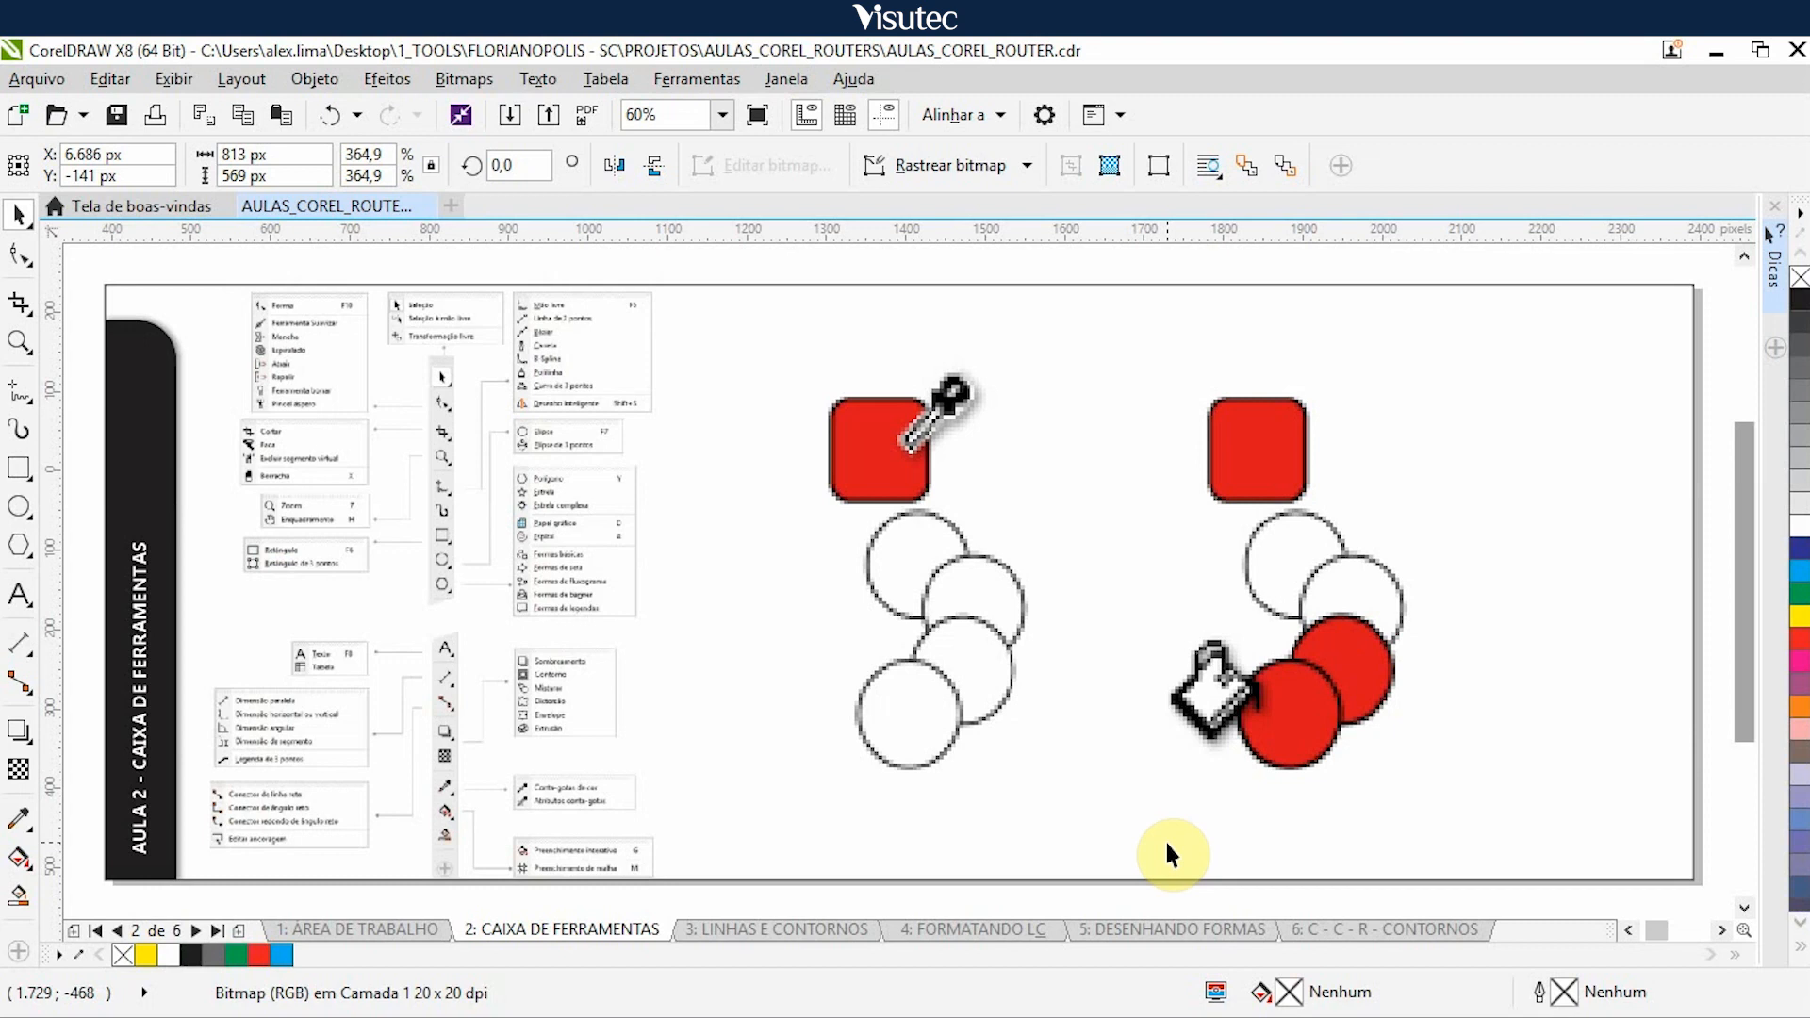
click(916, 534)
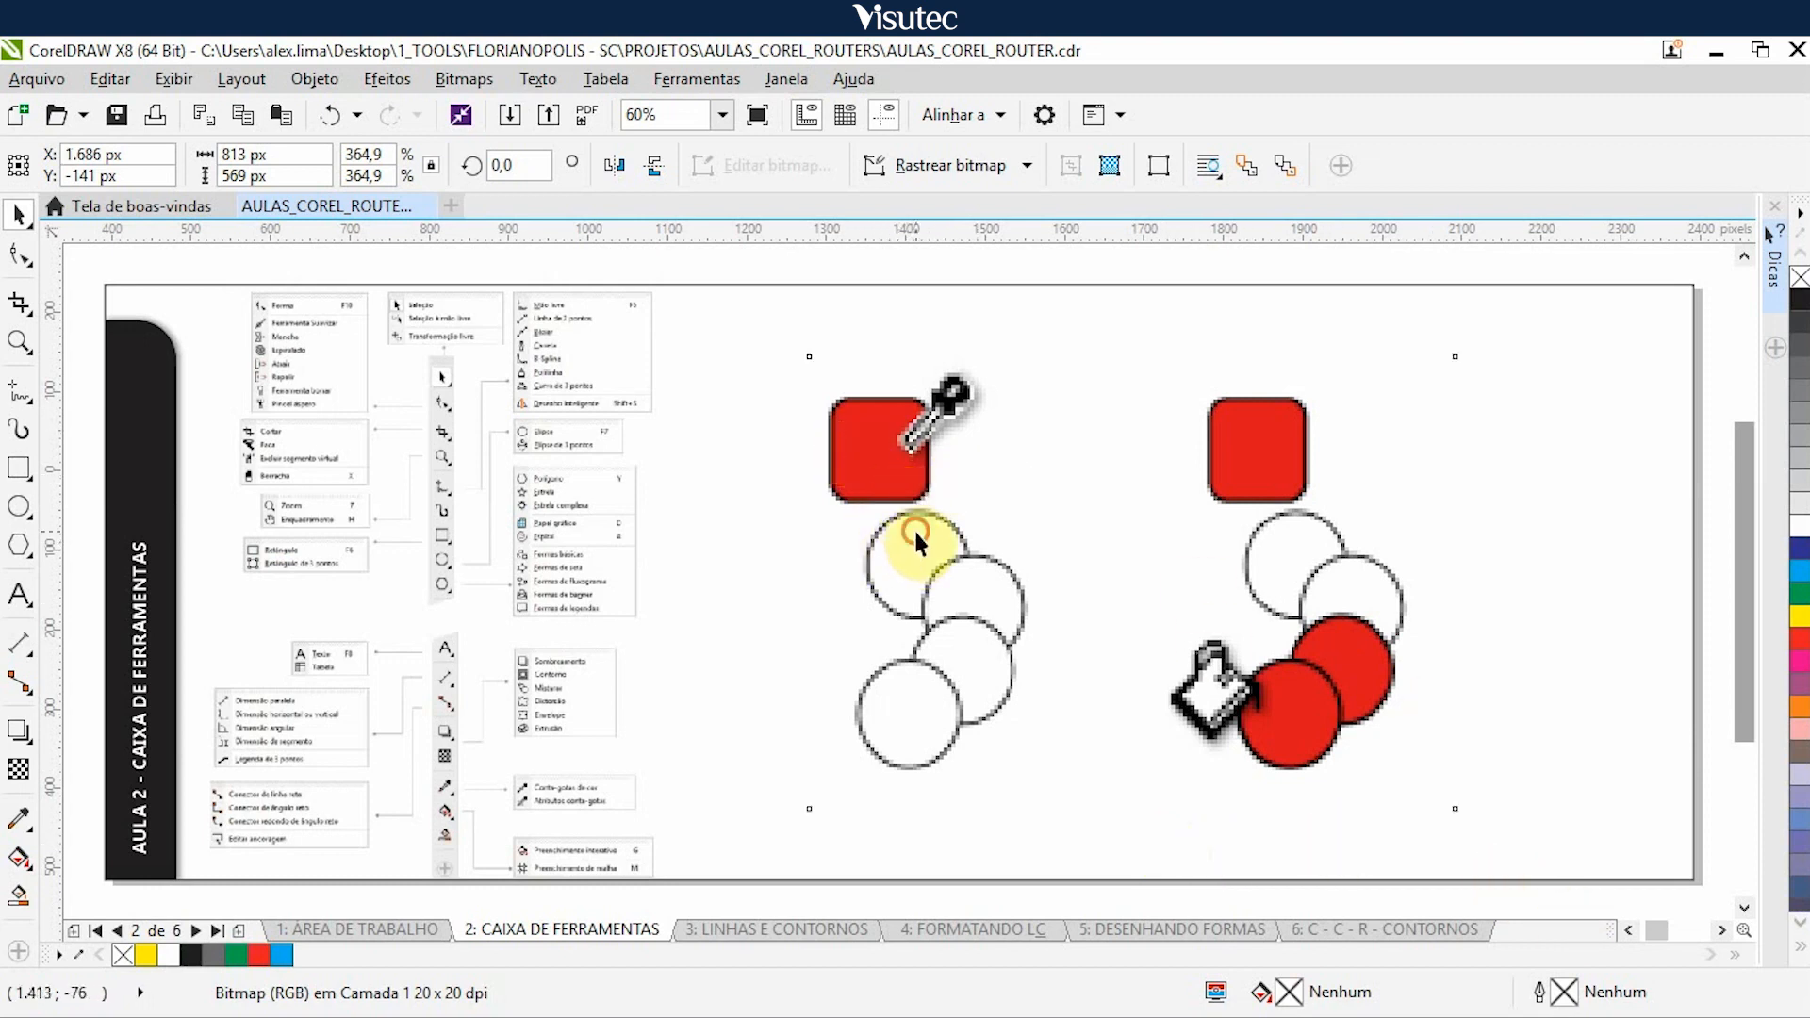
key(Delete)
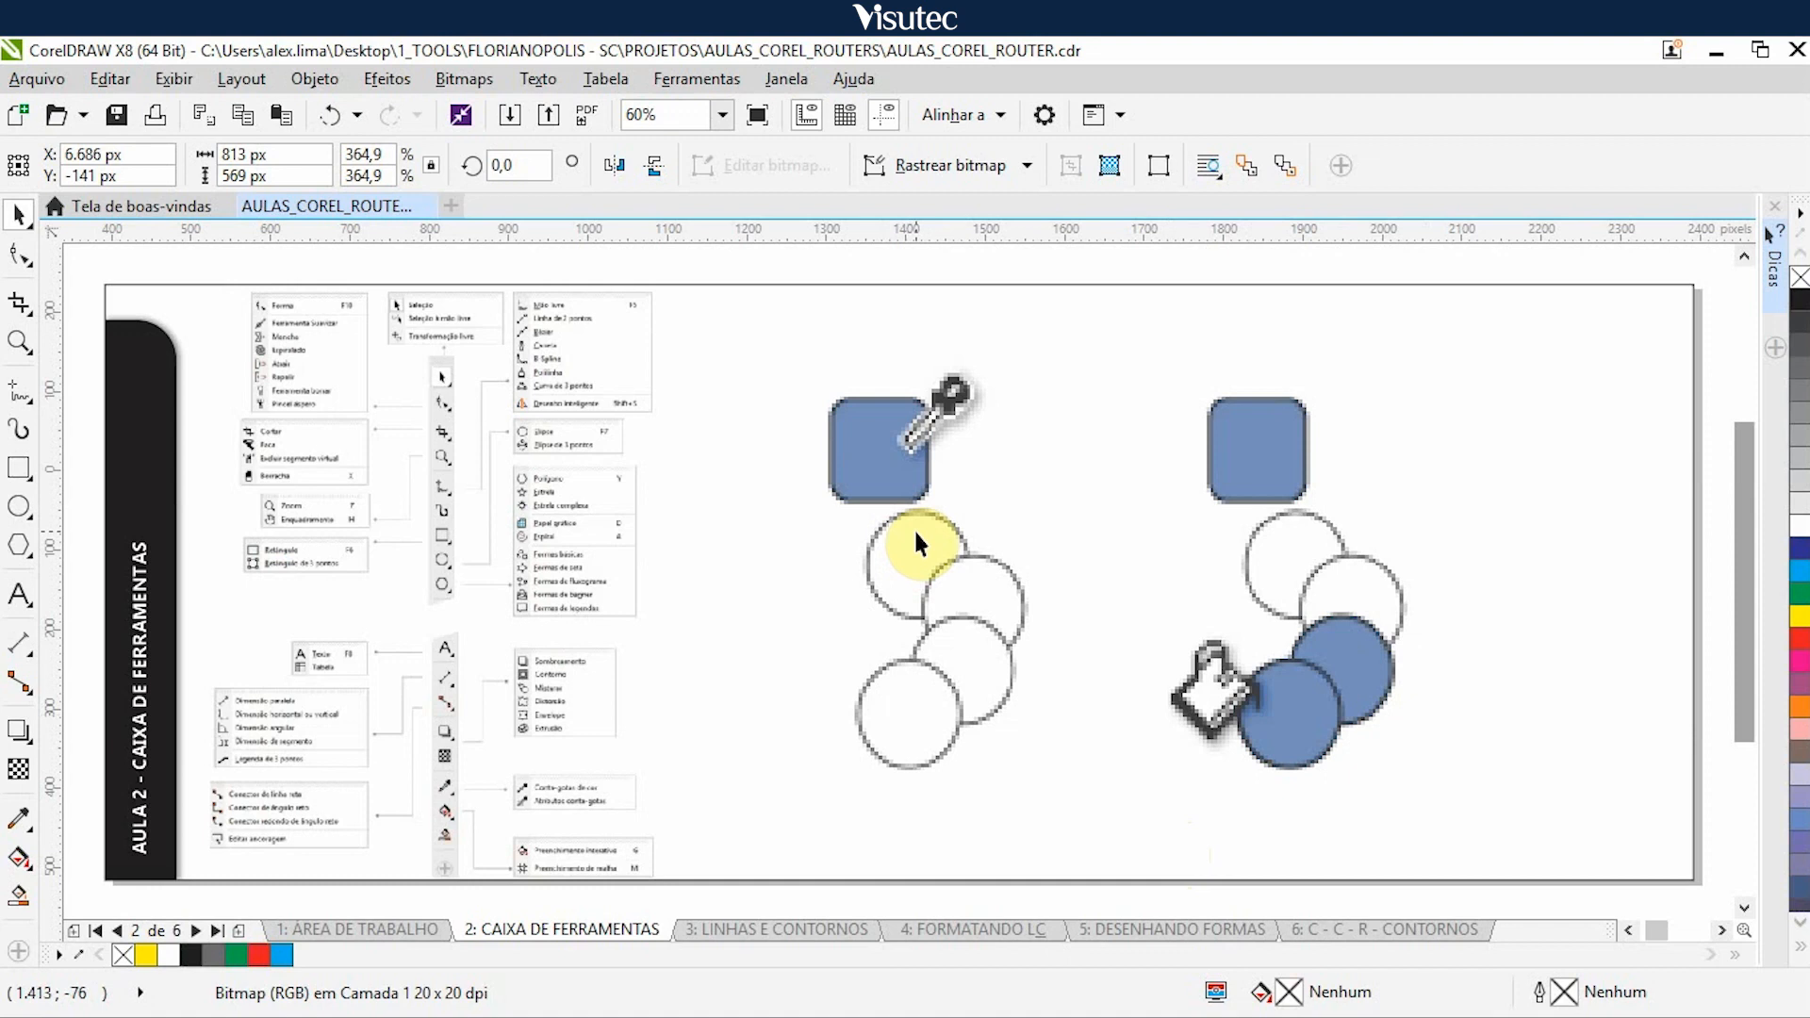
click(939, 586)
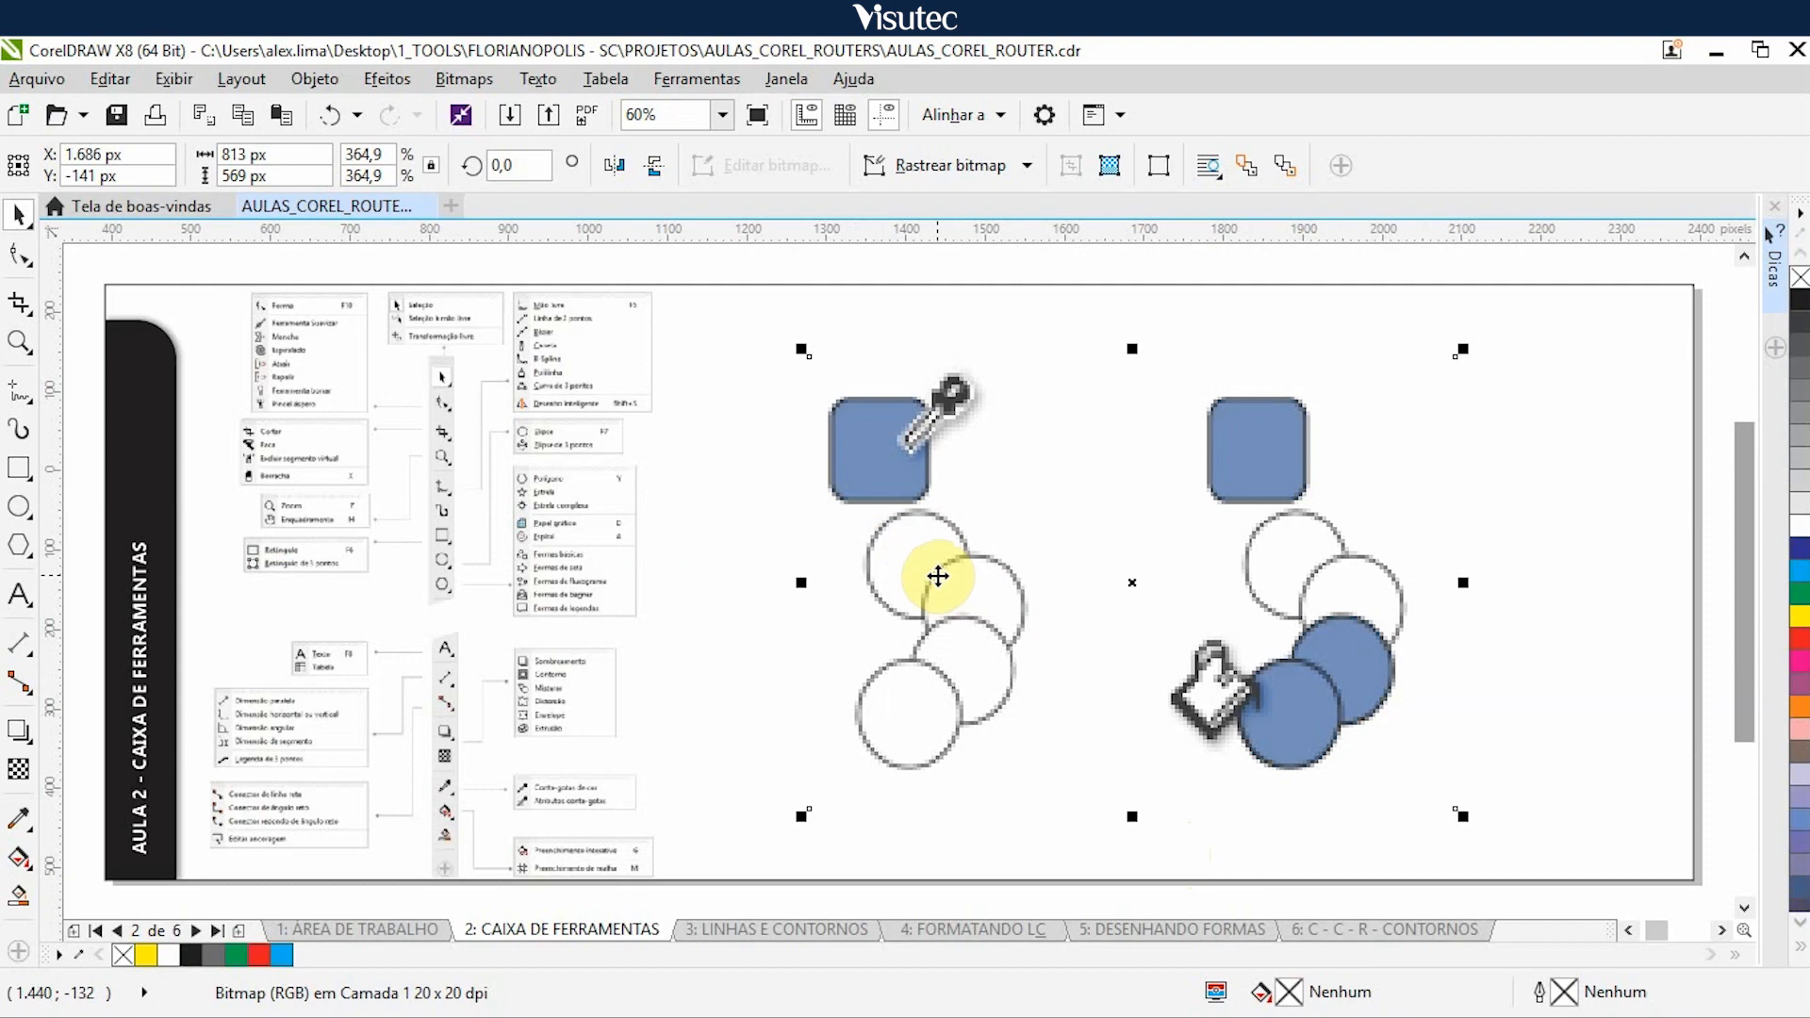
key(Right)
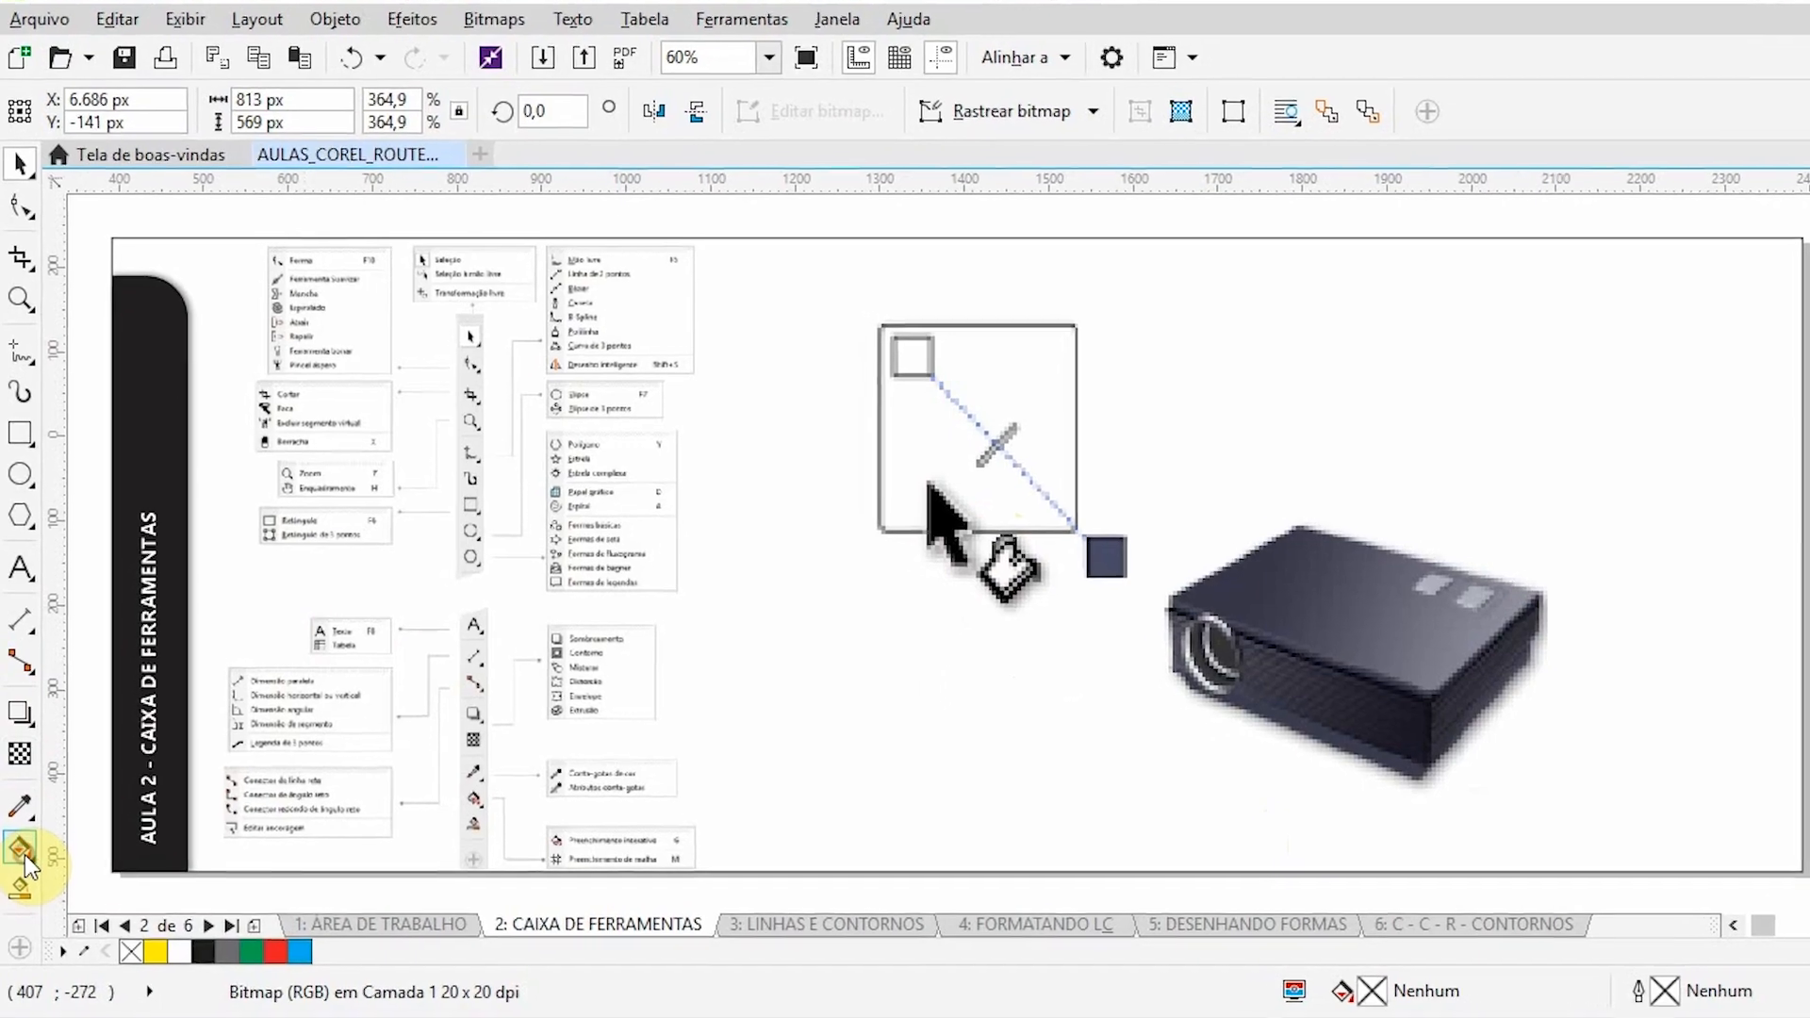
- List the fill tool variants, and nudge the interactive fill and projector illustration 5.000 px right to uncover the mesh fill tulip example
click(25, 856)
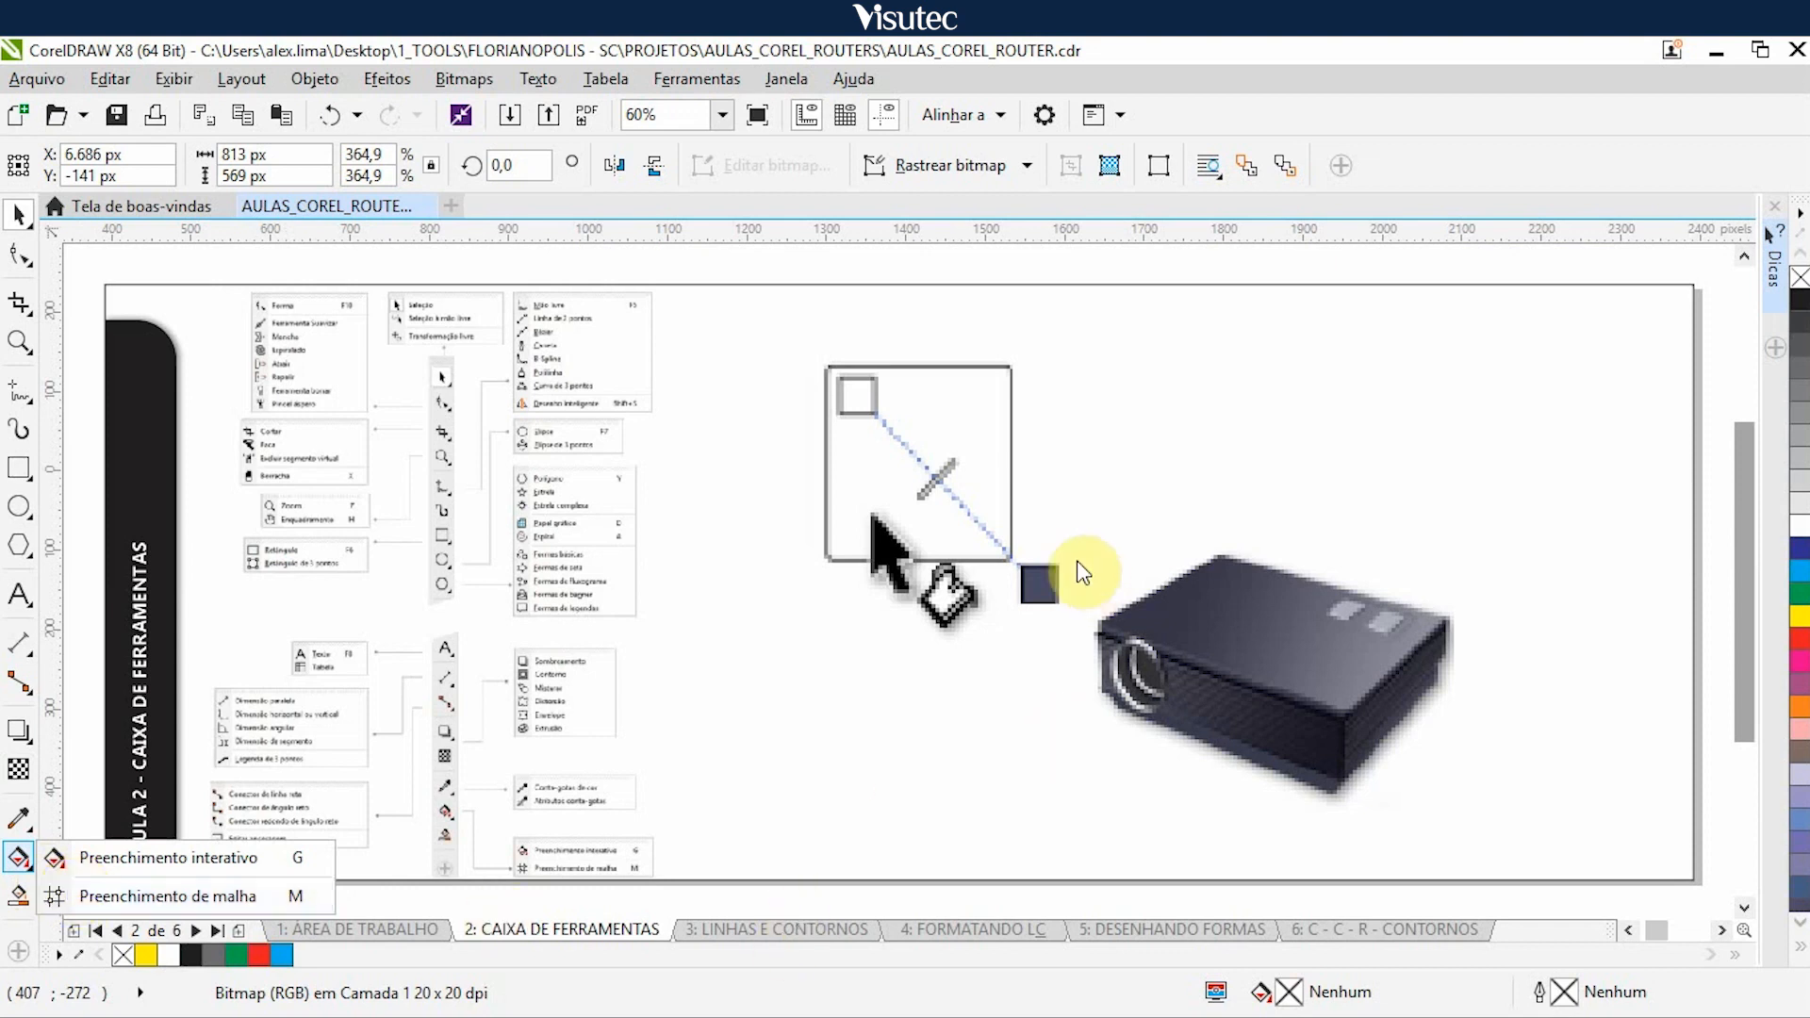
click(1070, 592)
click(1011, 541)
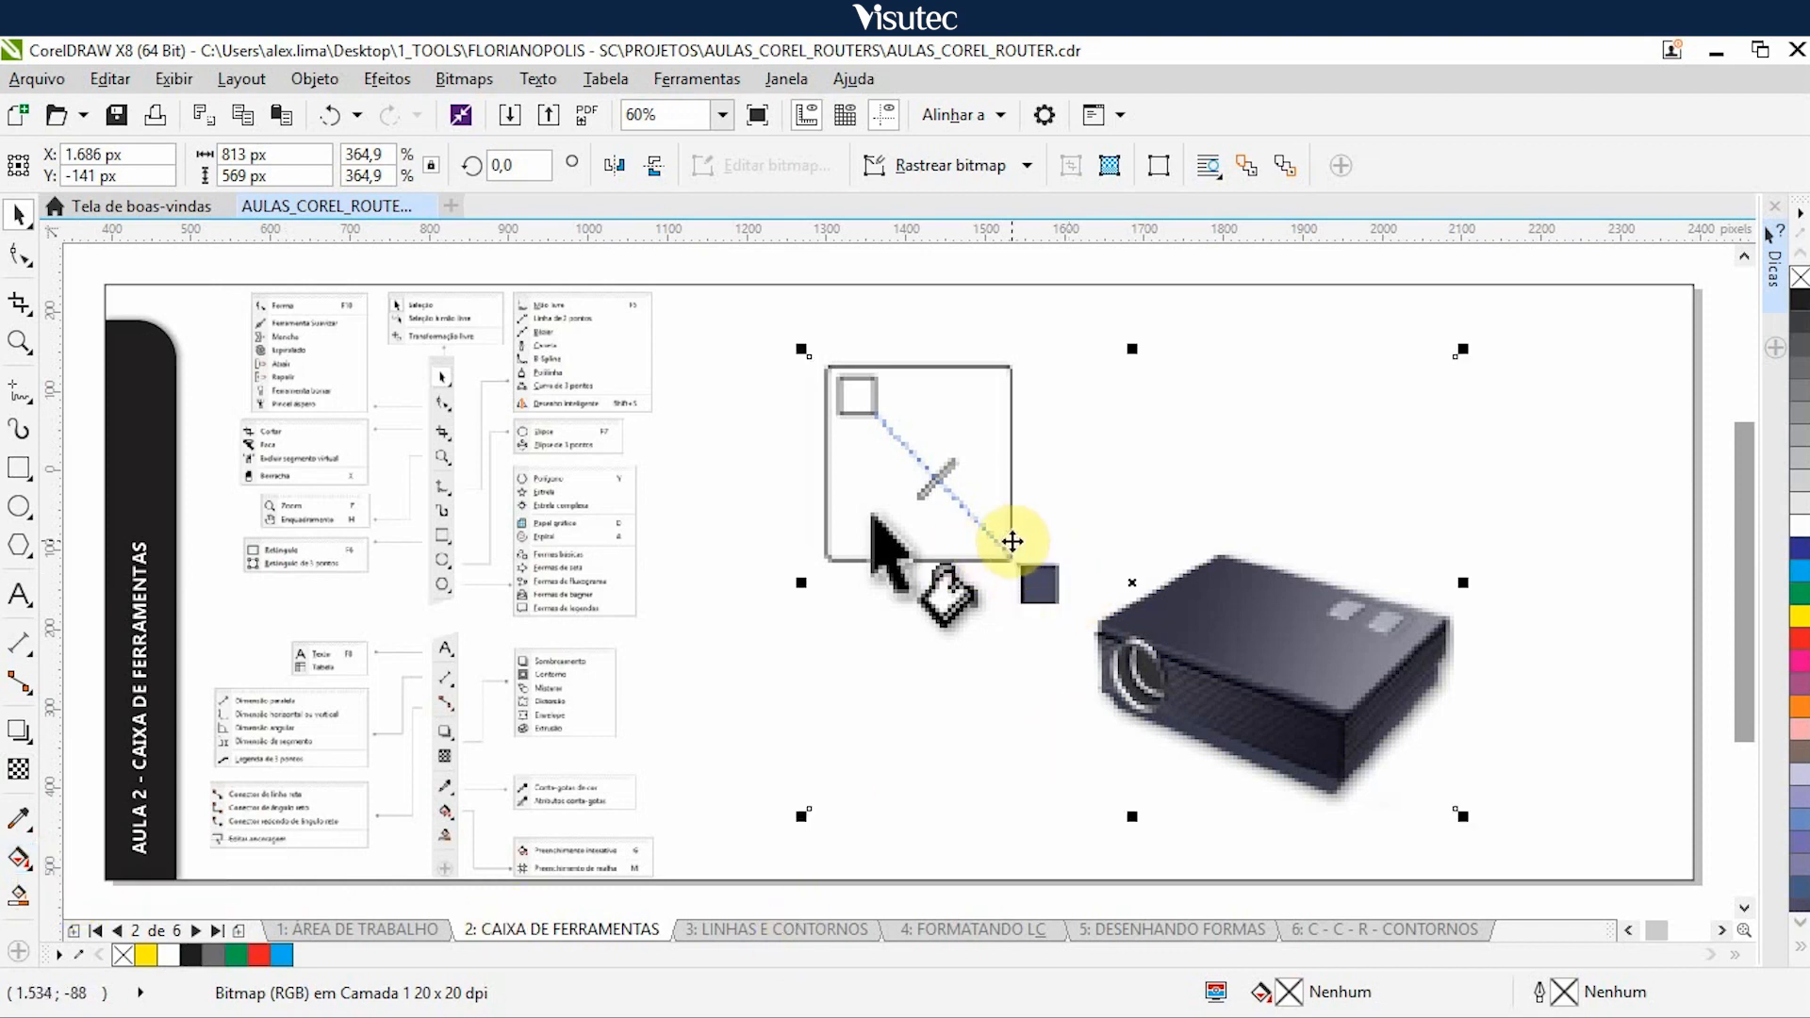
key(Right)
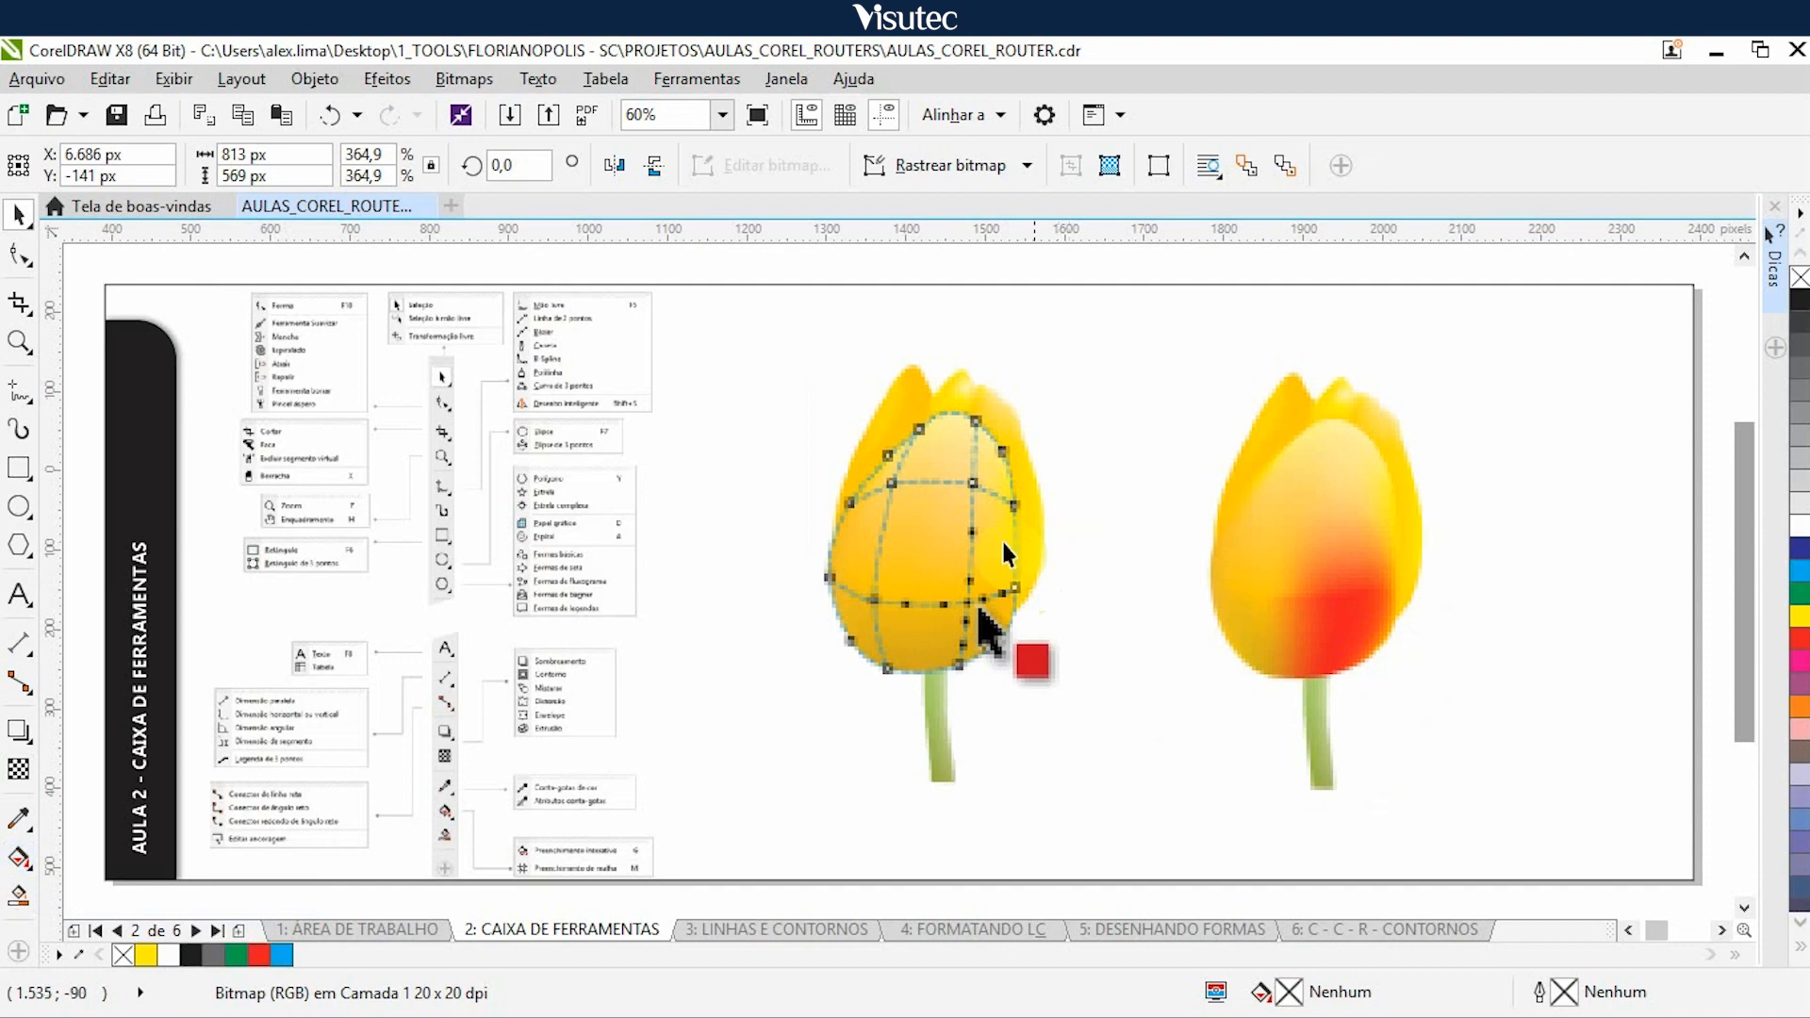
- Nudge the mesh fill tulip illustration 5.000 px right to uncover the example of circled stars with one red-filled area
click(837, 549)
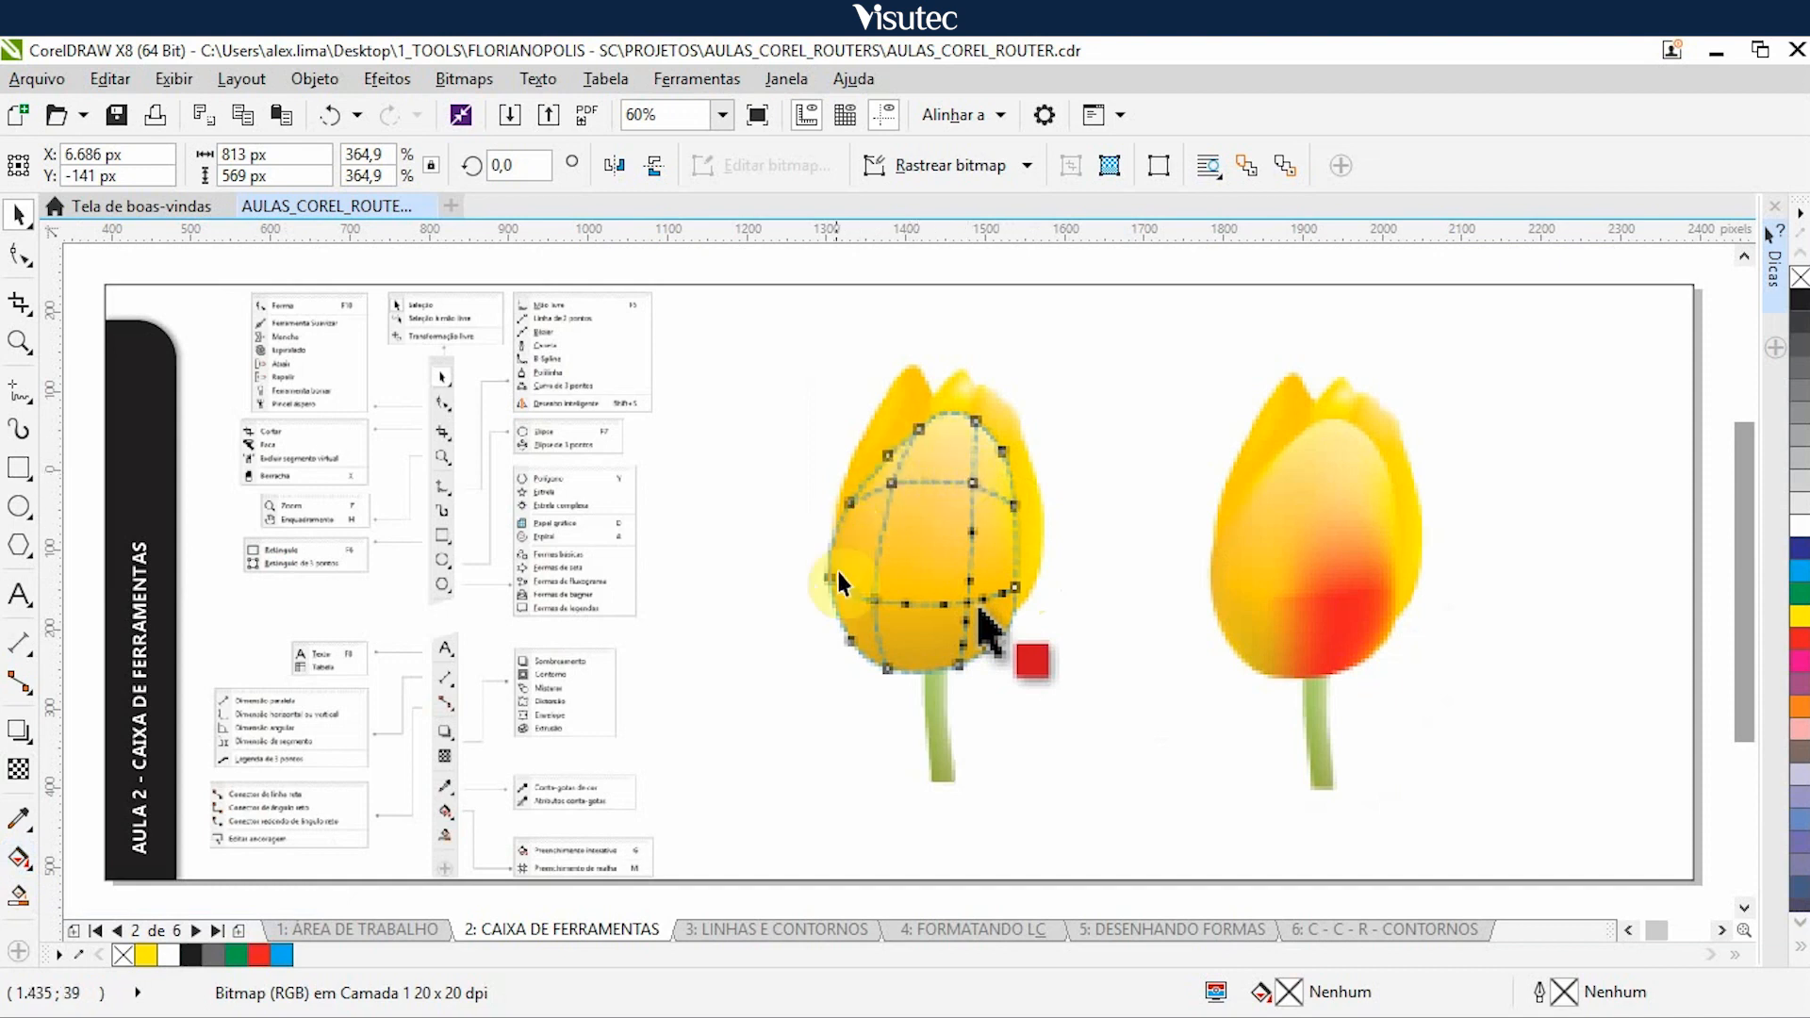
click(882, 588)
click(997, 624)
click(1158, 622)
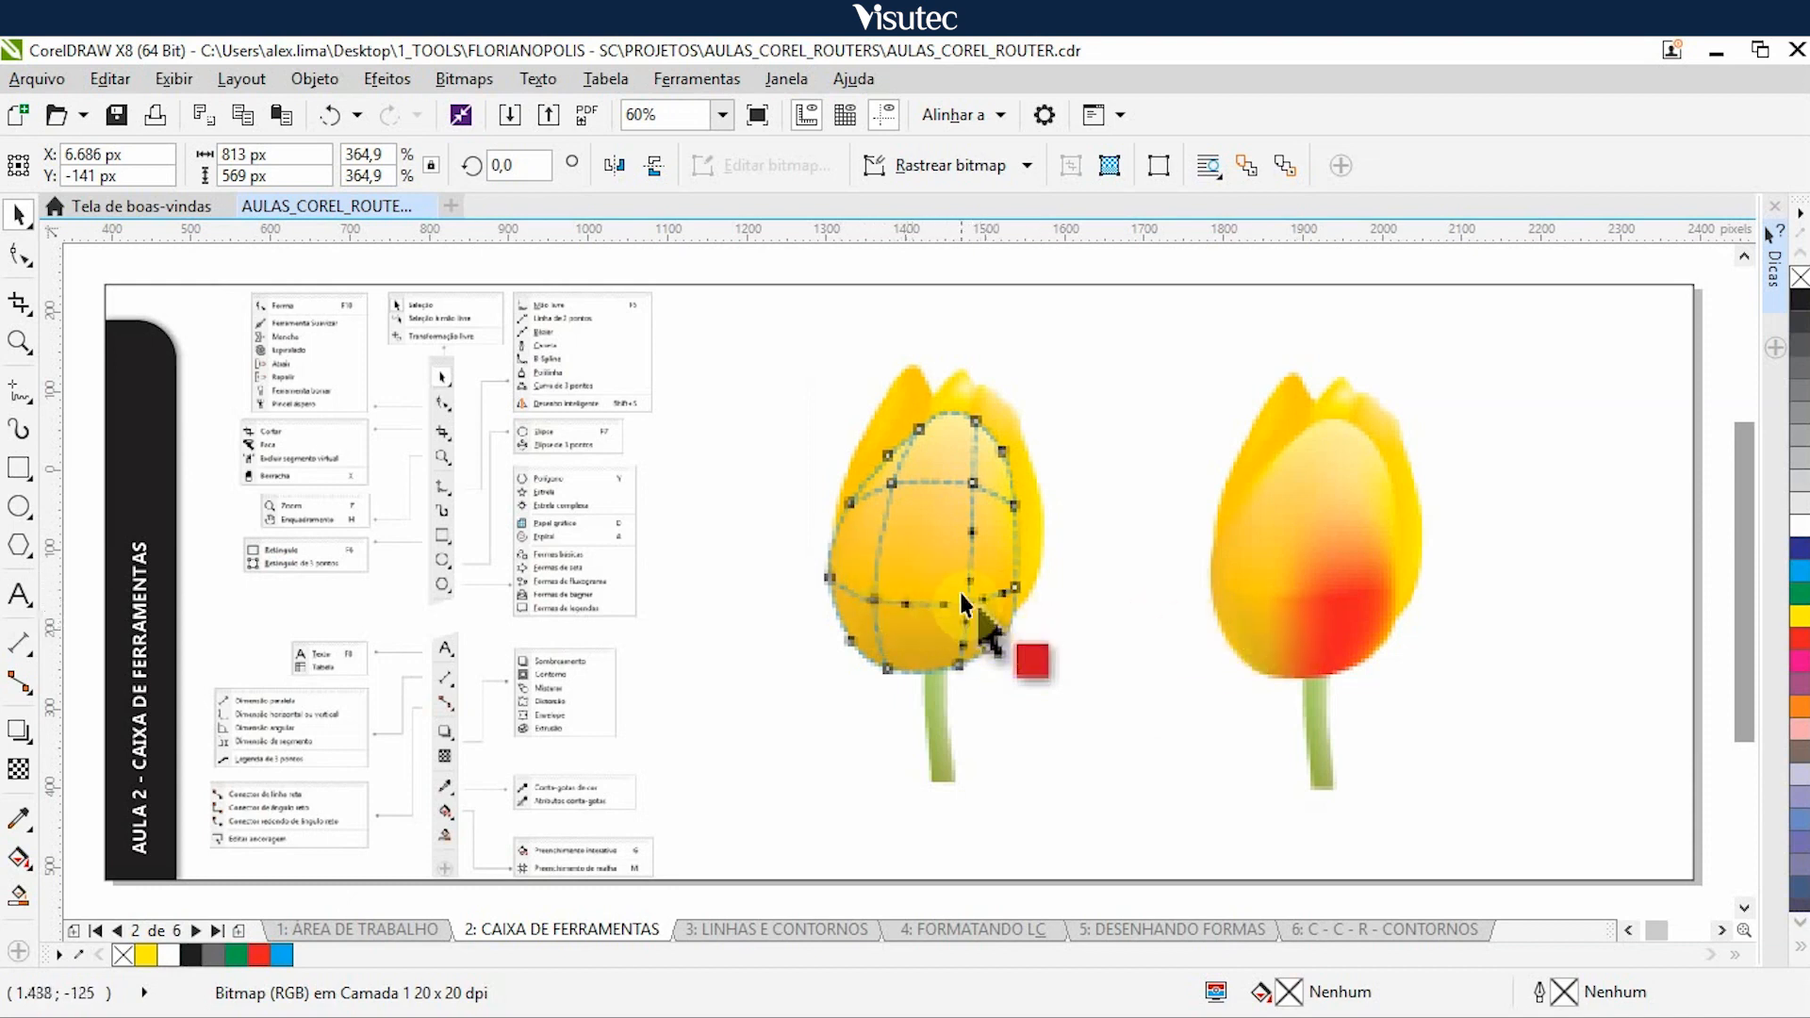
click(980, 574)
key(Right)
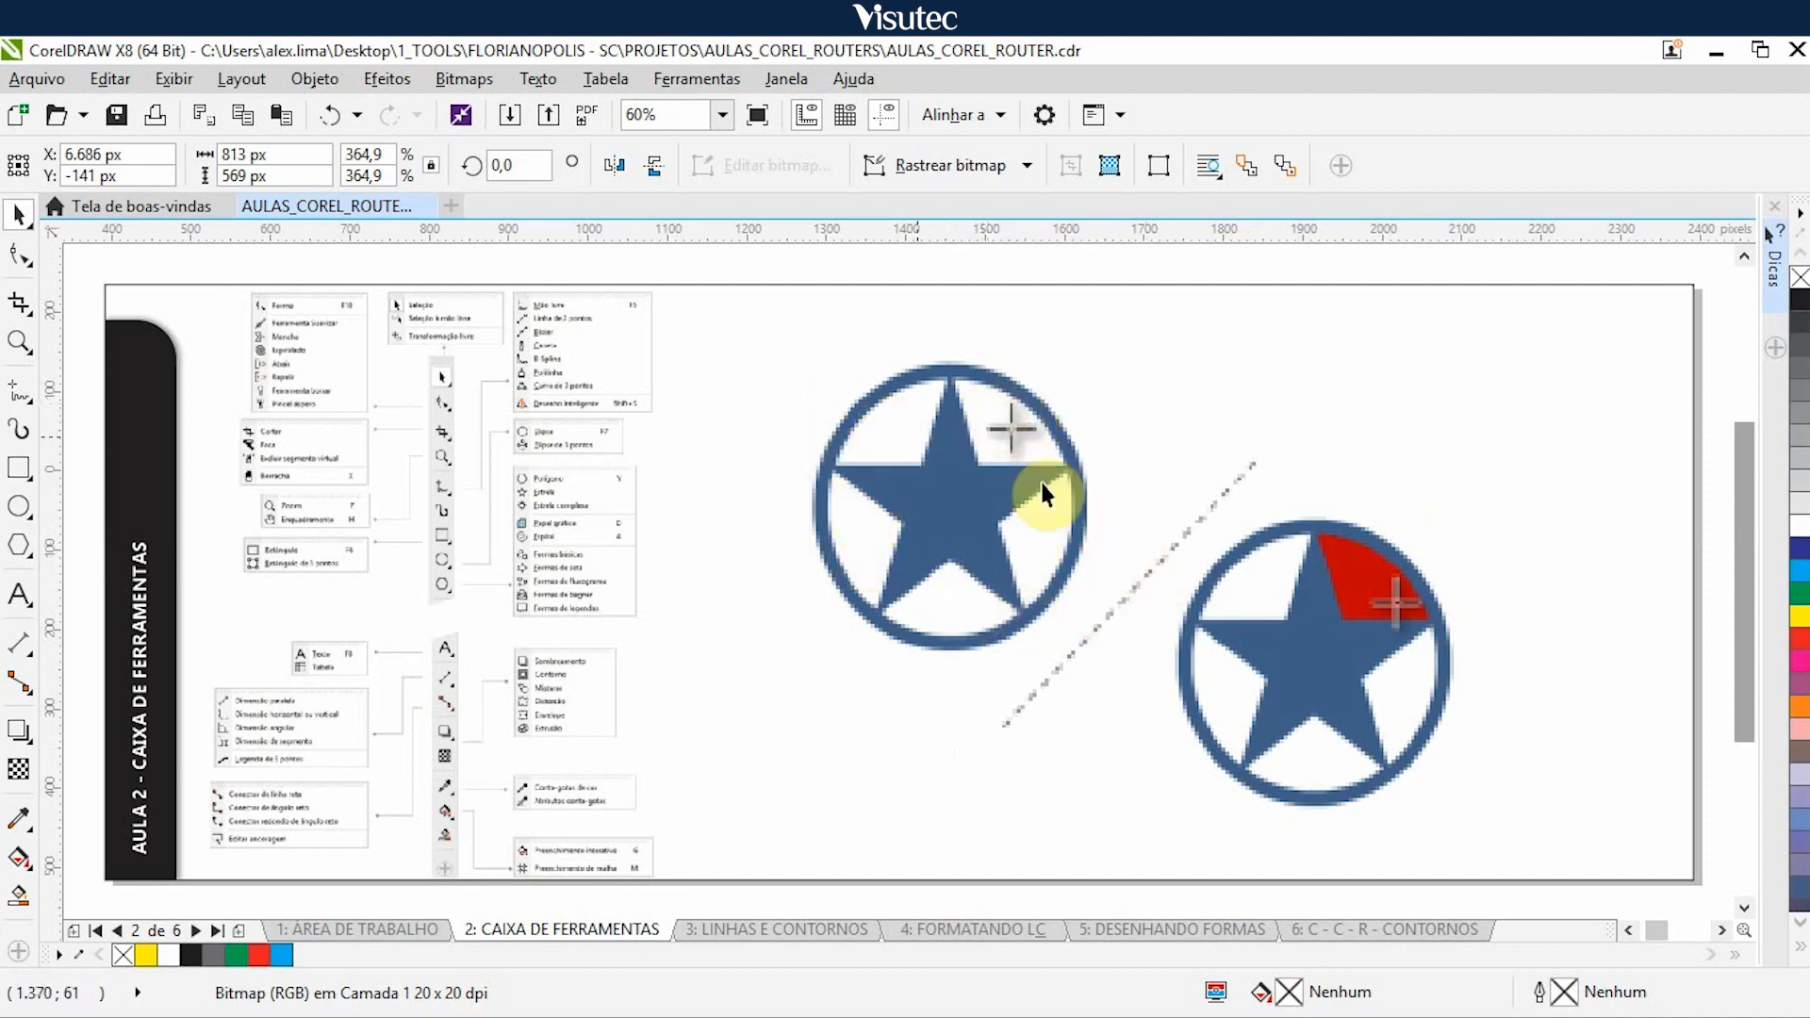
- Nudge the circled stars and the outline pen illustrations 5.000 px right to uncover the example of three filled squares
click(1036, 562)
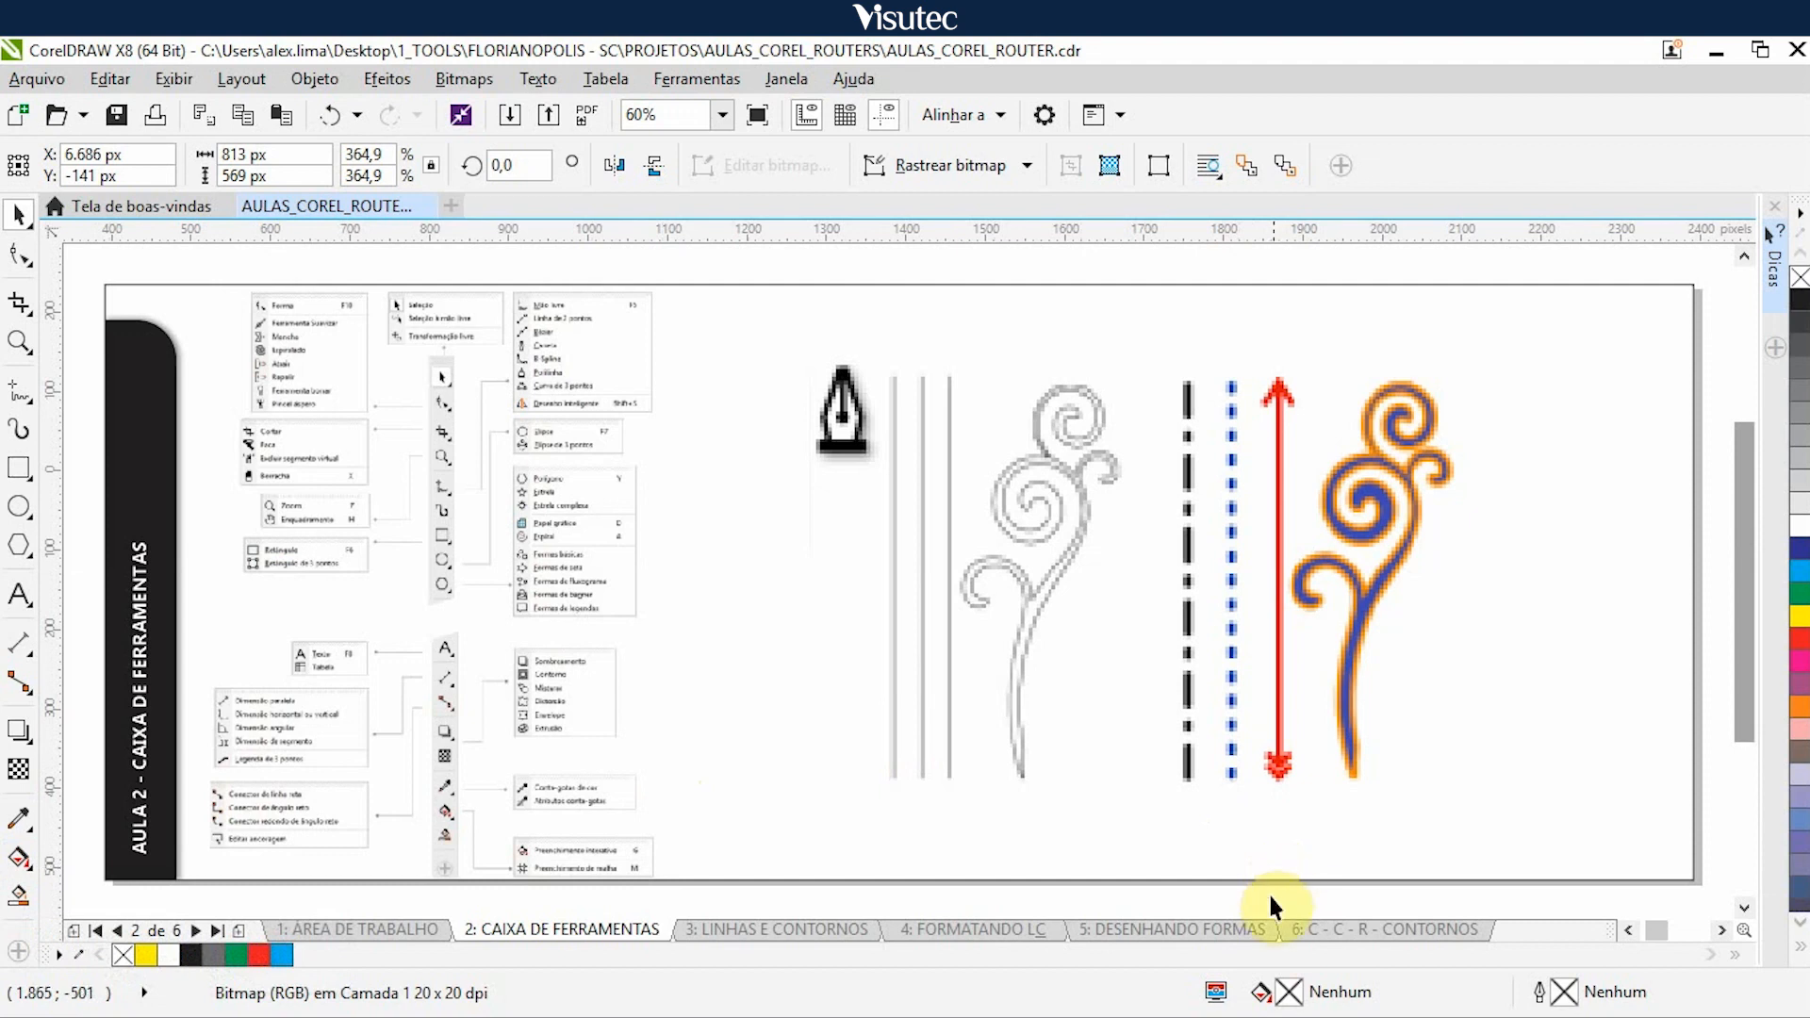
click(1061, 594)
key(Right)
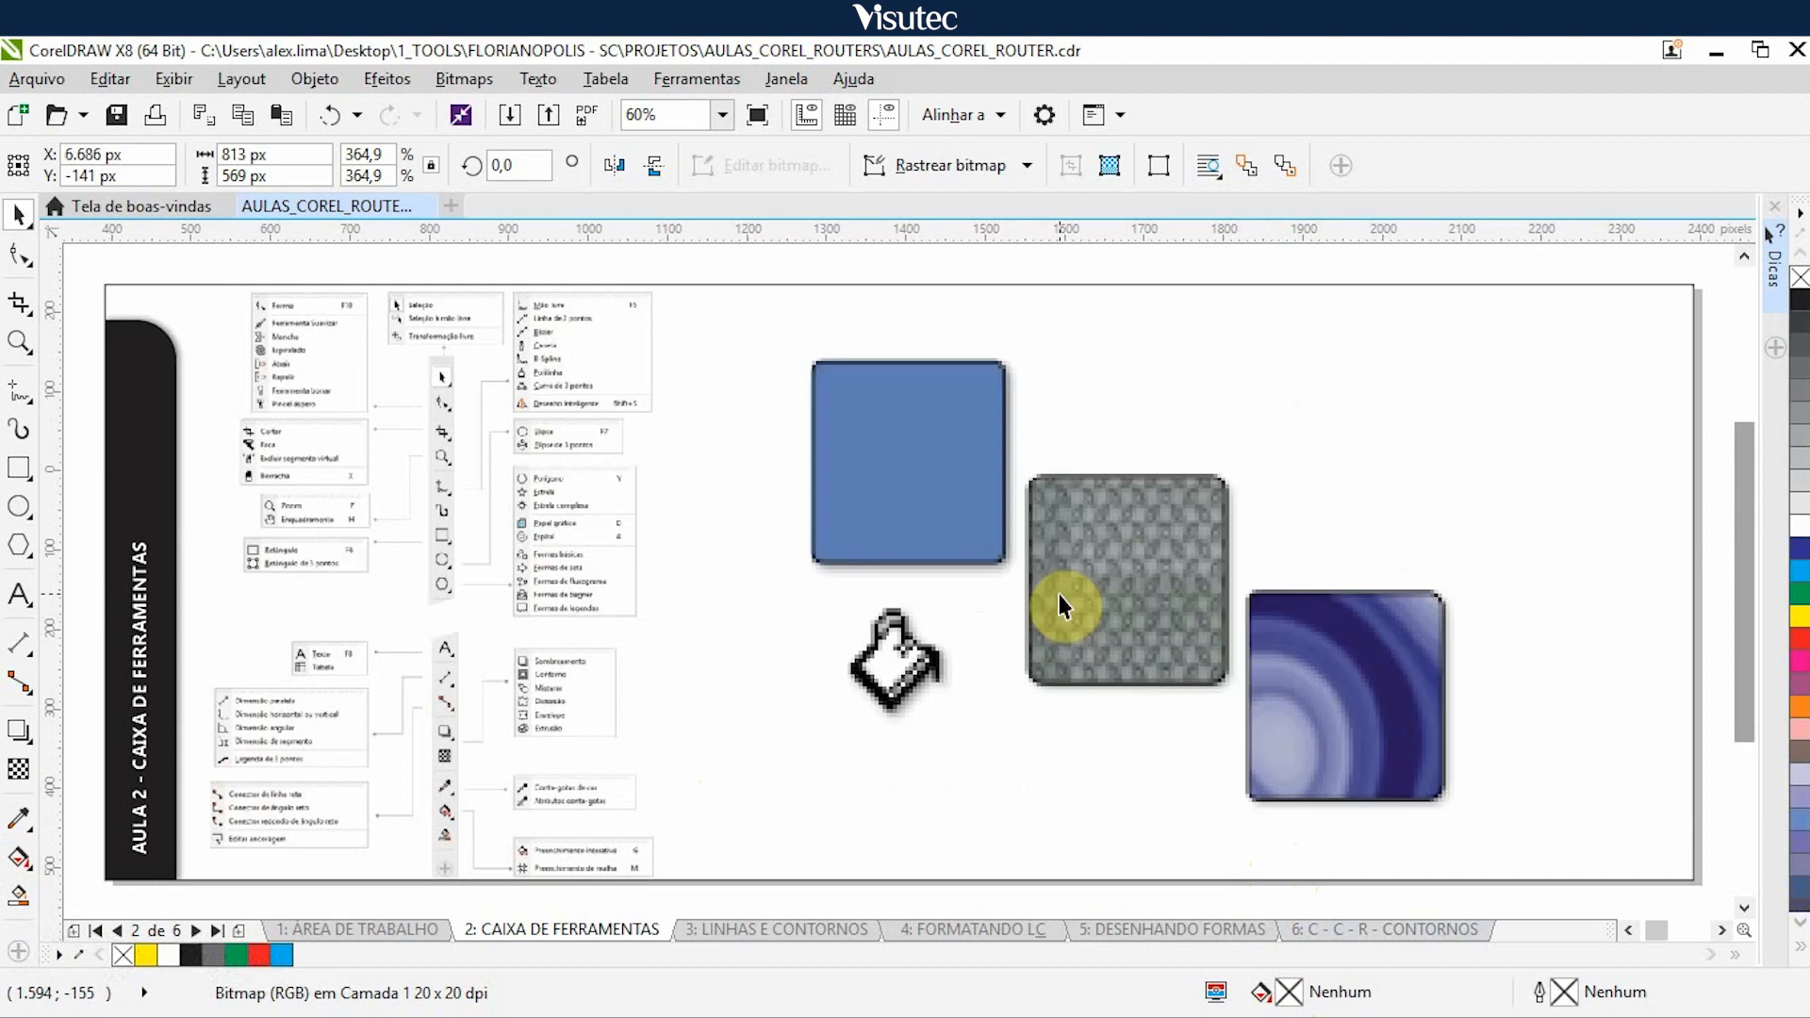